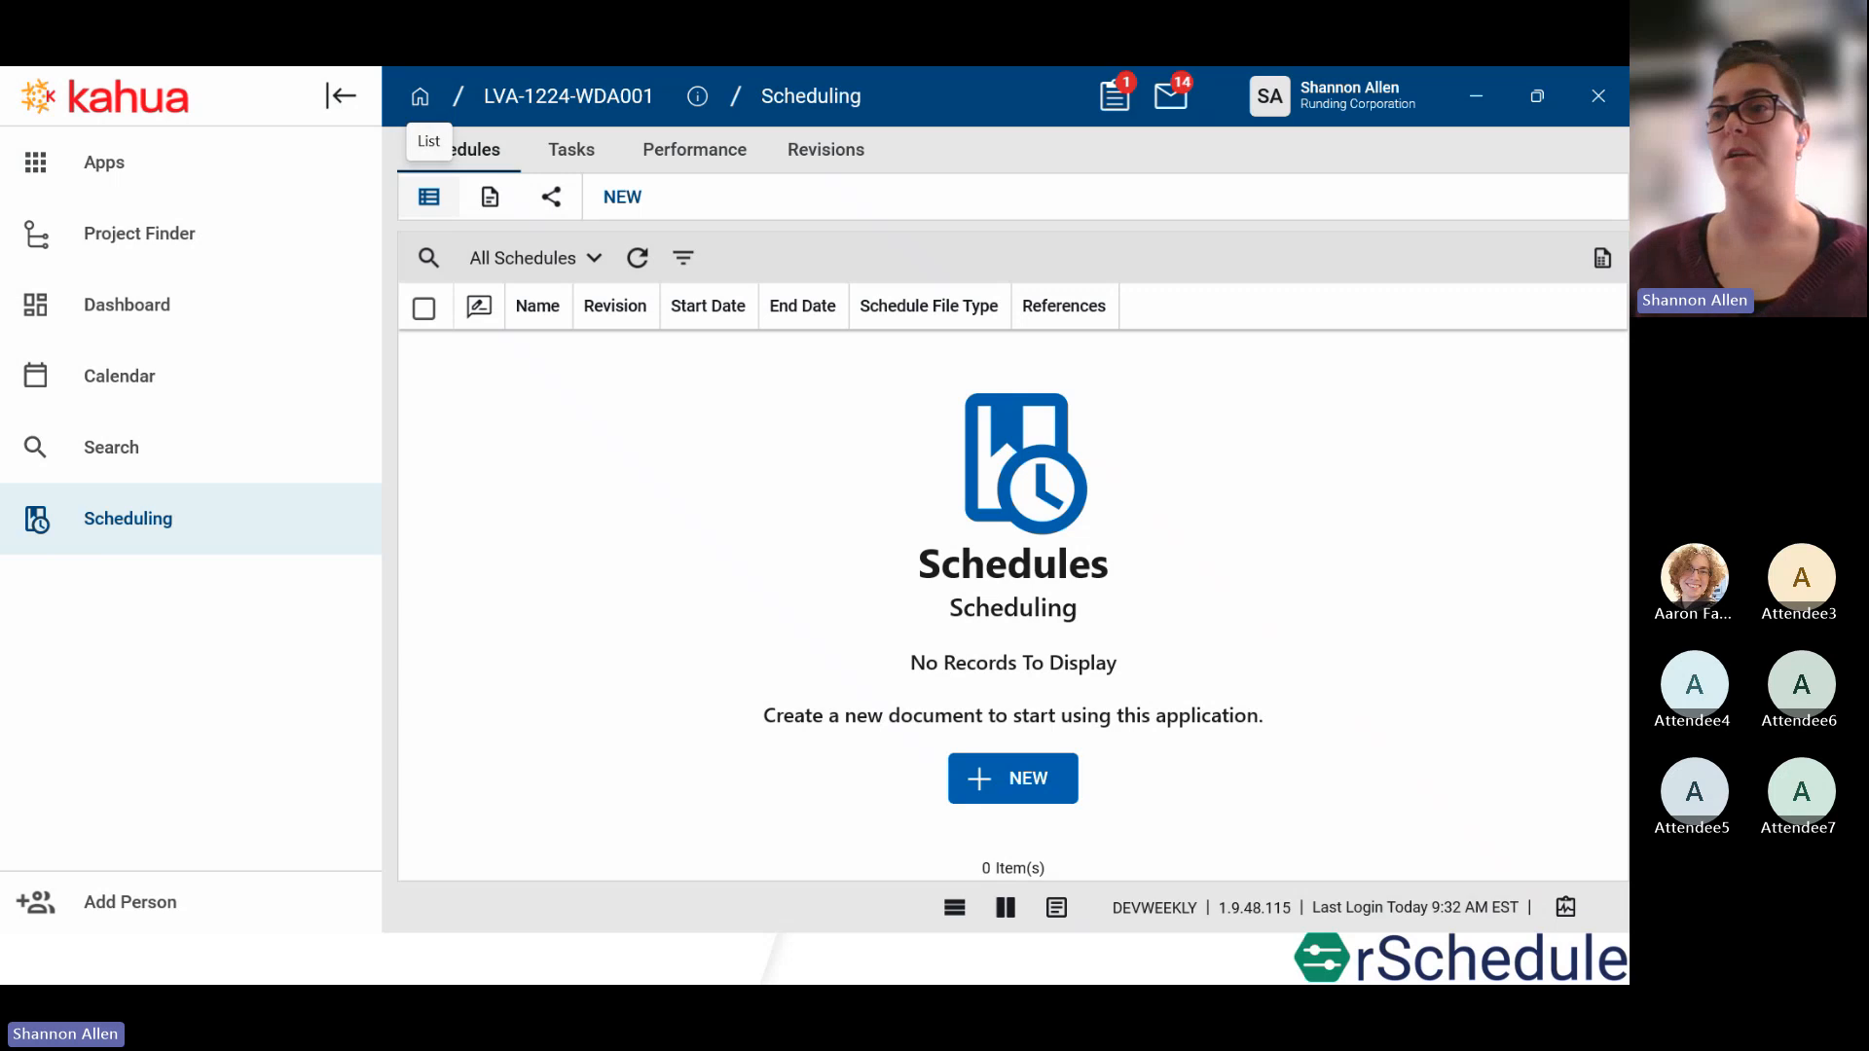
Step: Start a new schedule record named "Washer Dryer Install Apt 12" and toggle its External Schedule option on and back off
left_click(341, 95)
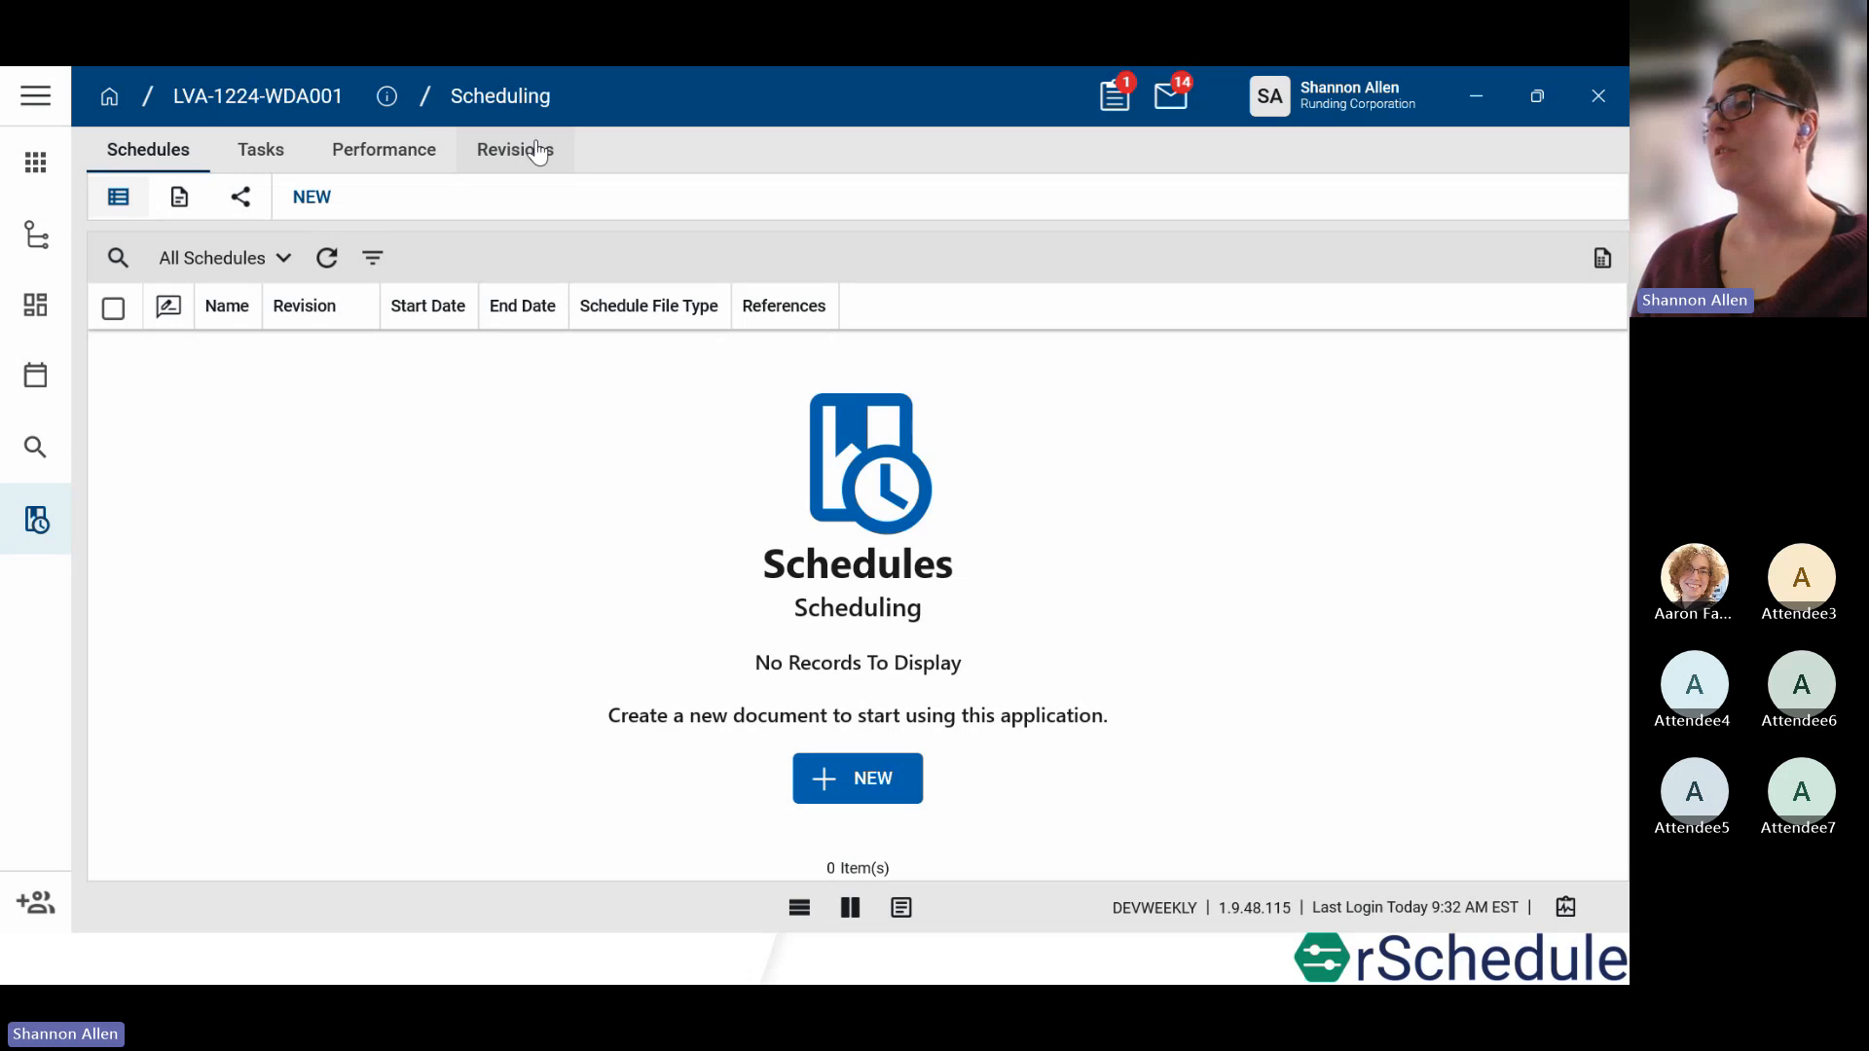
left_click(896, 776)
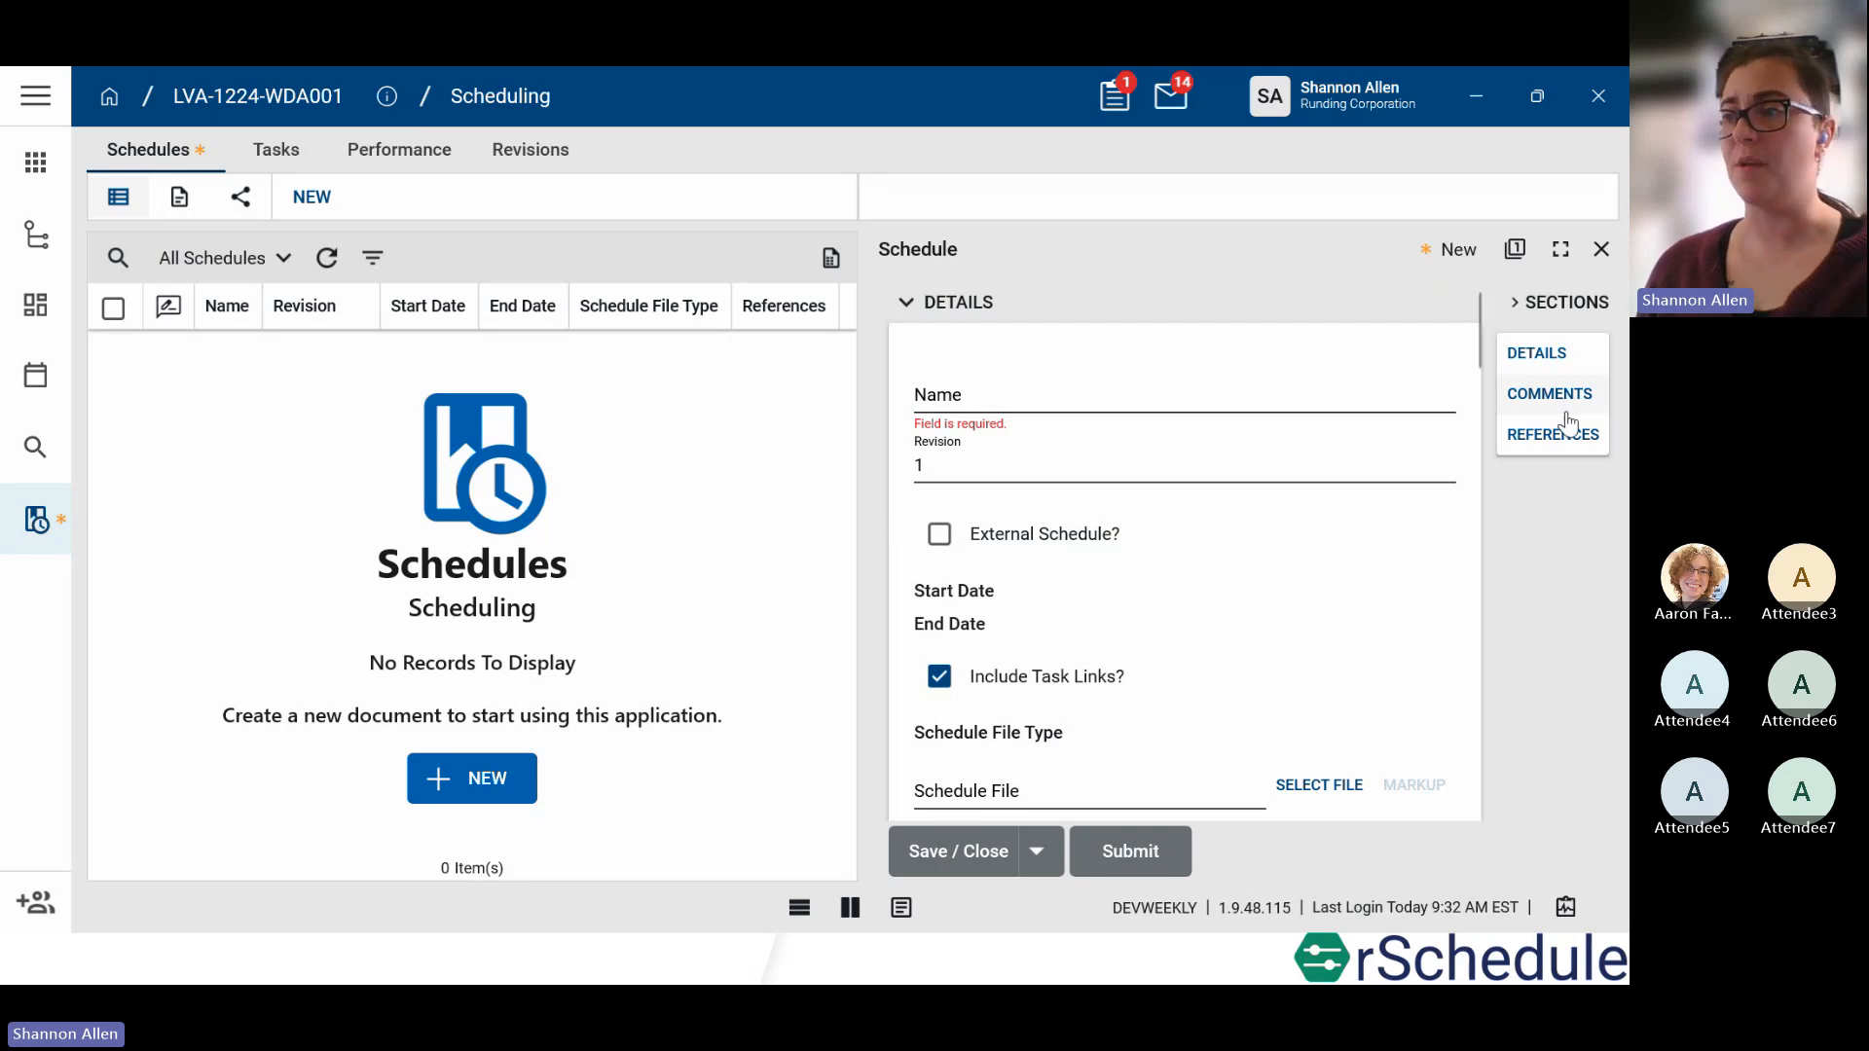
left_click(1050, 397)
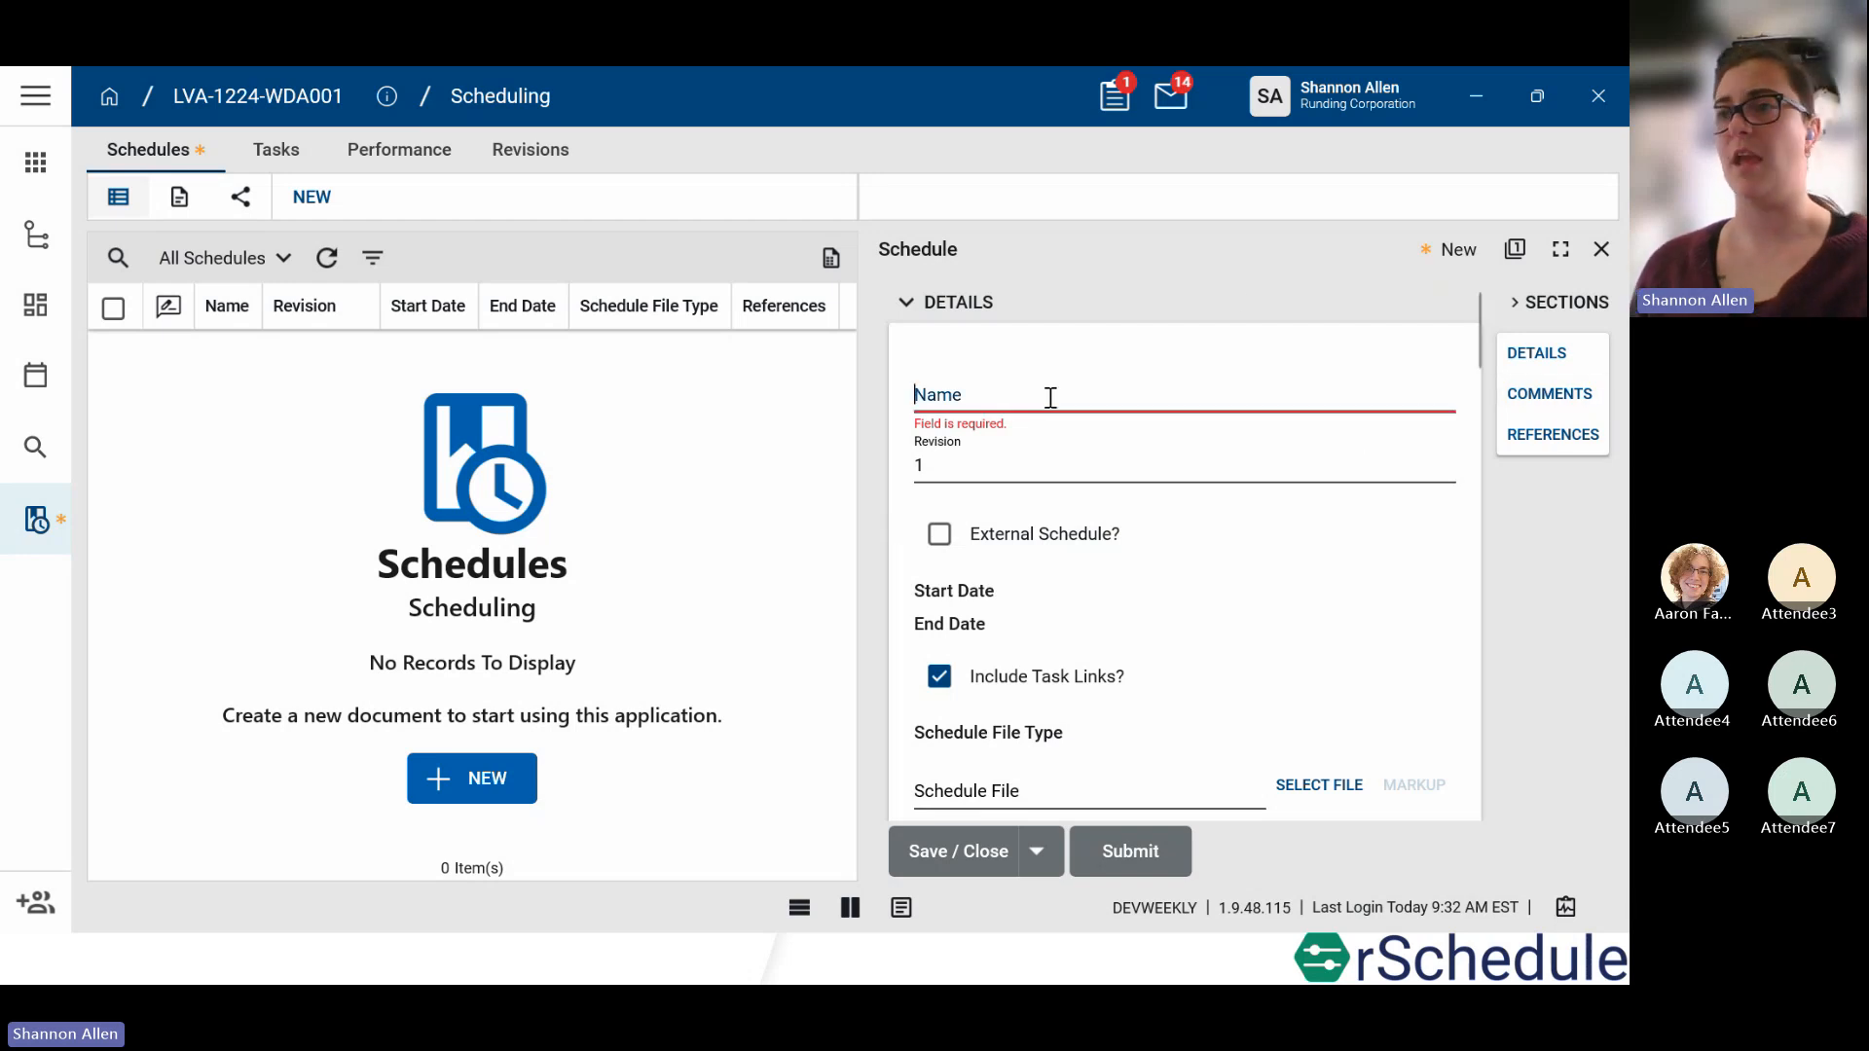
type("Wash")
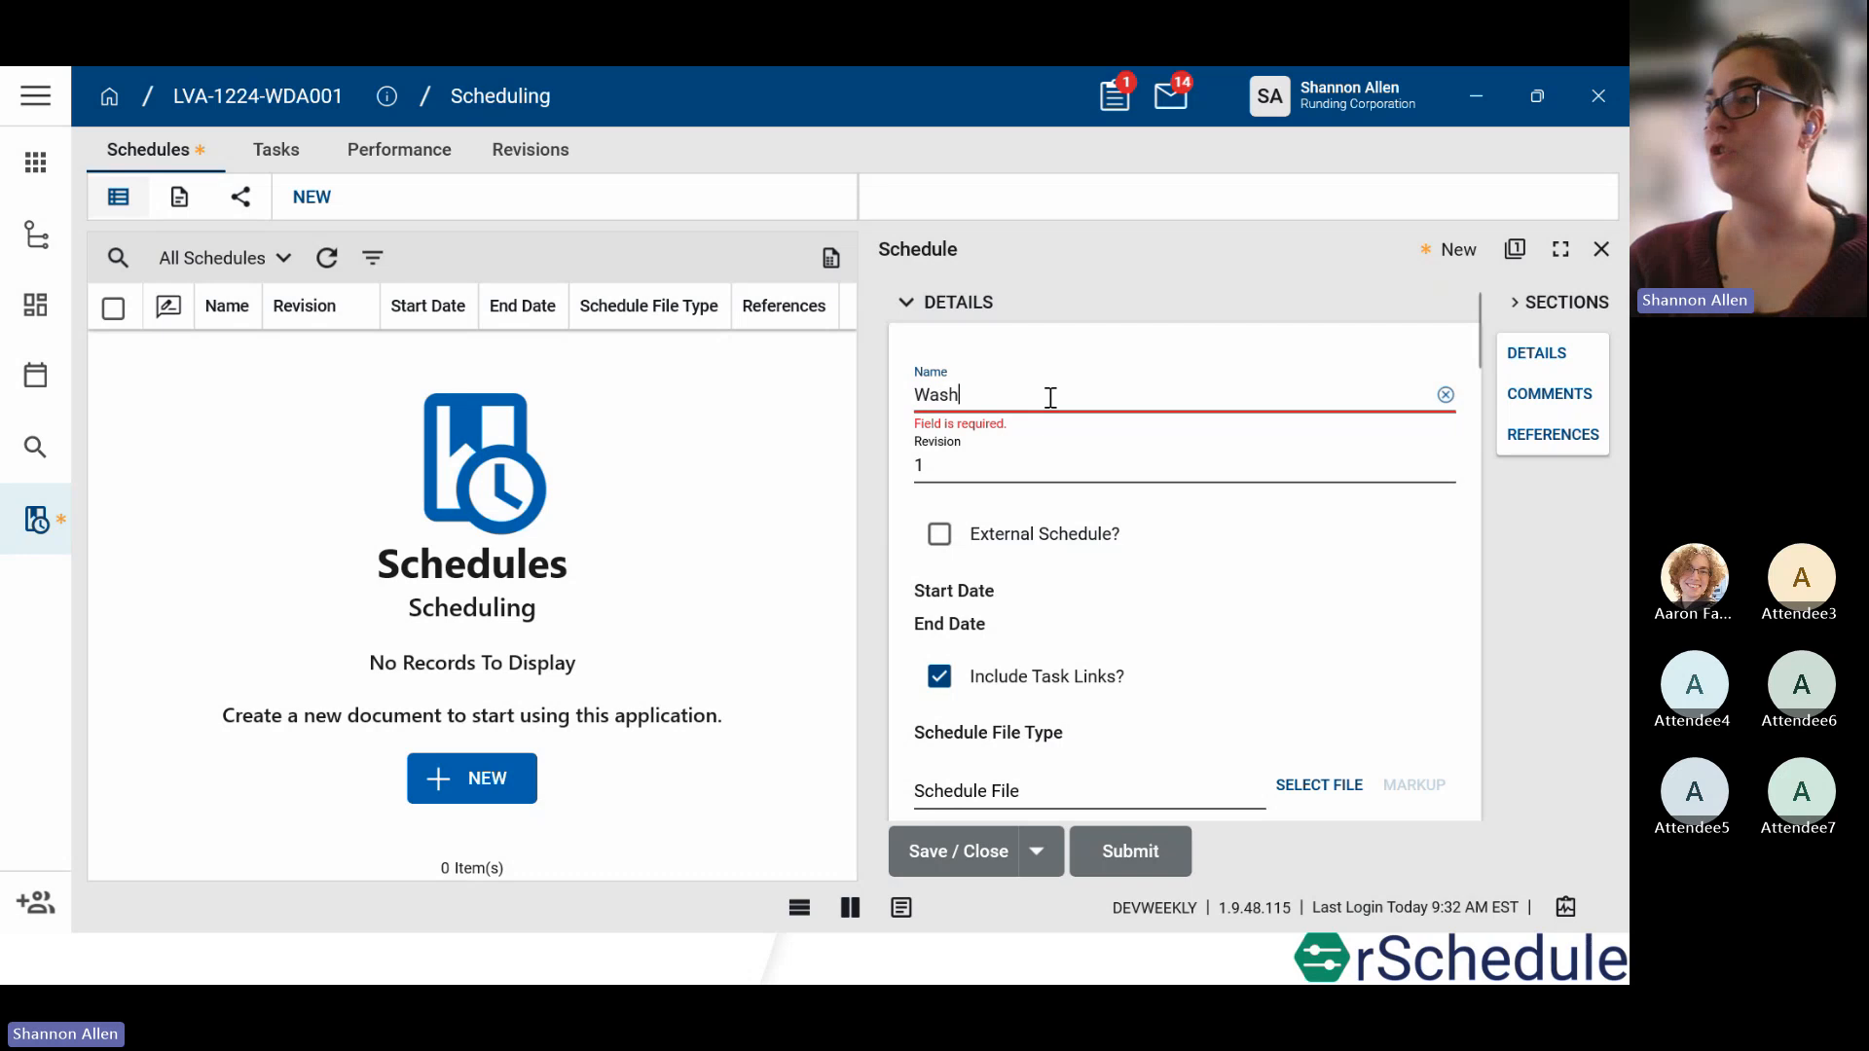
type("er Dryer Install F")
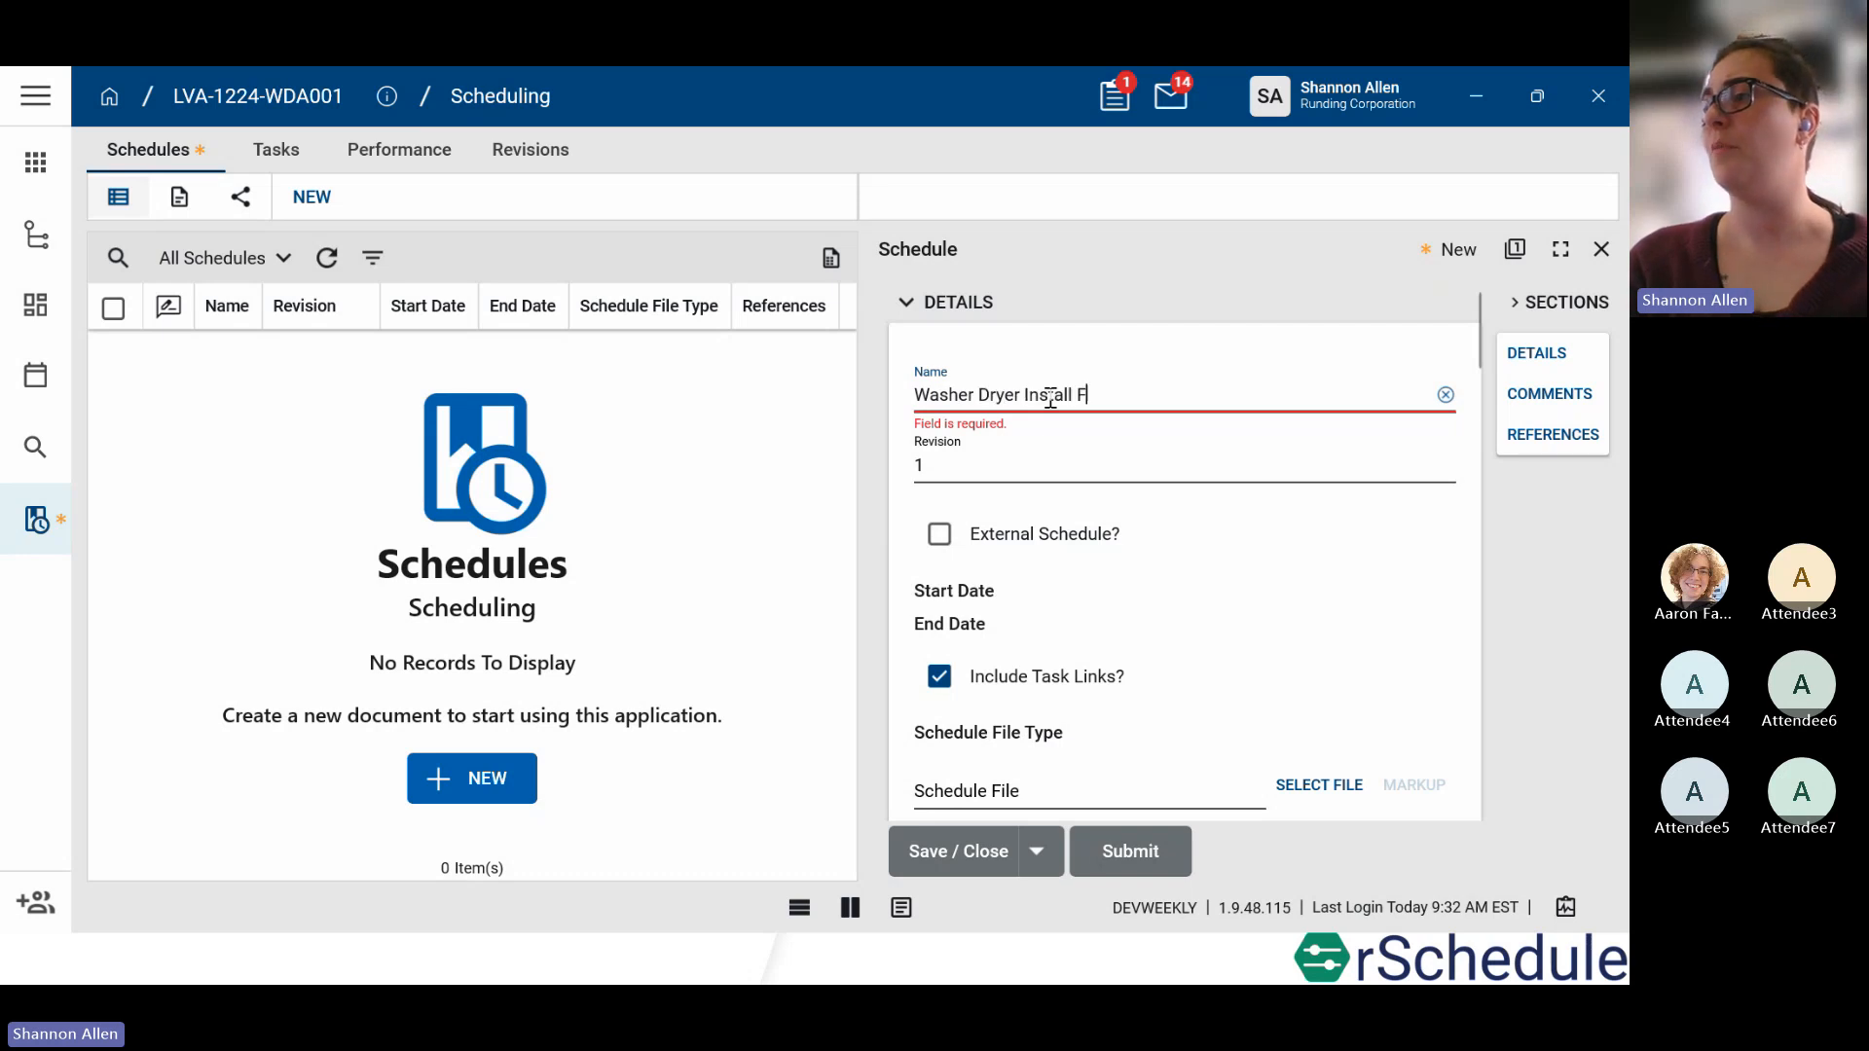
key("BackSpace")
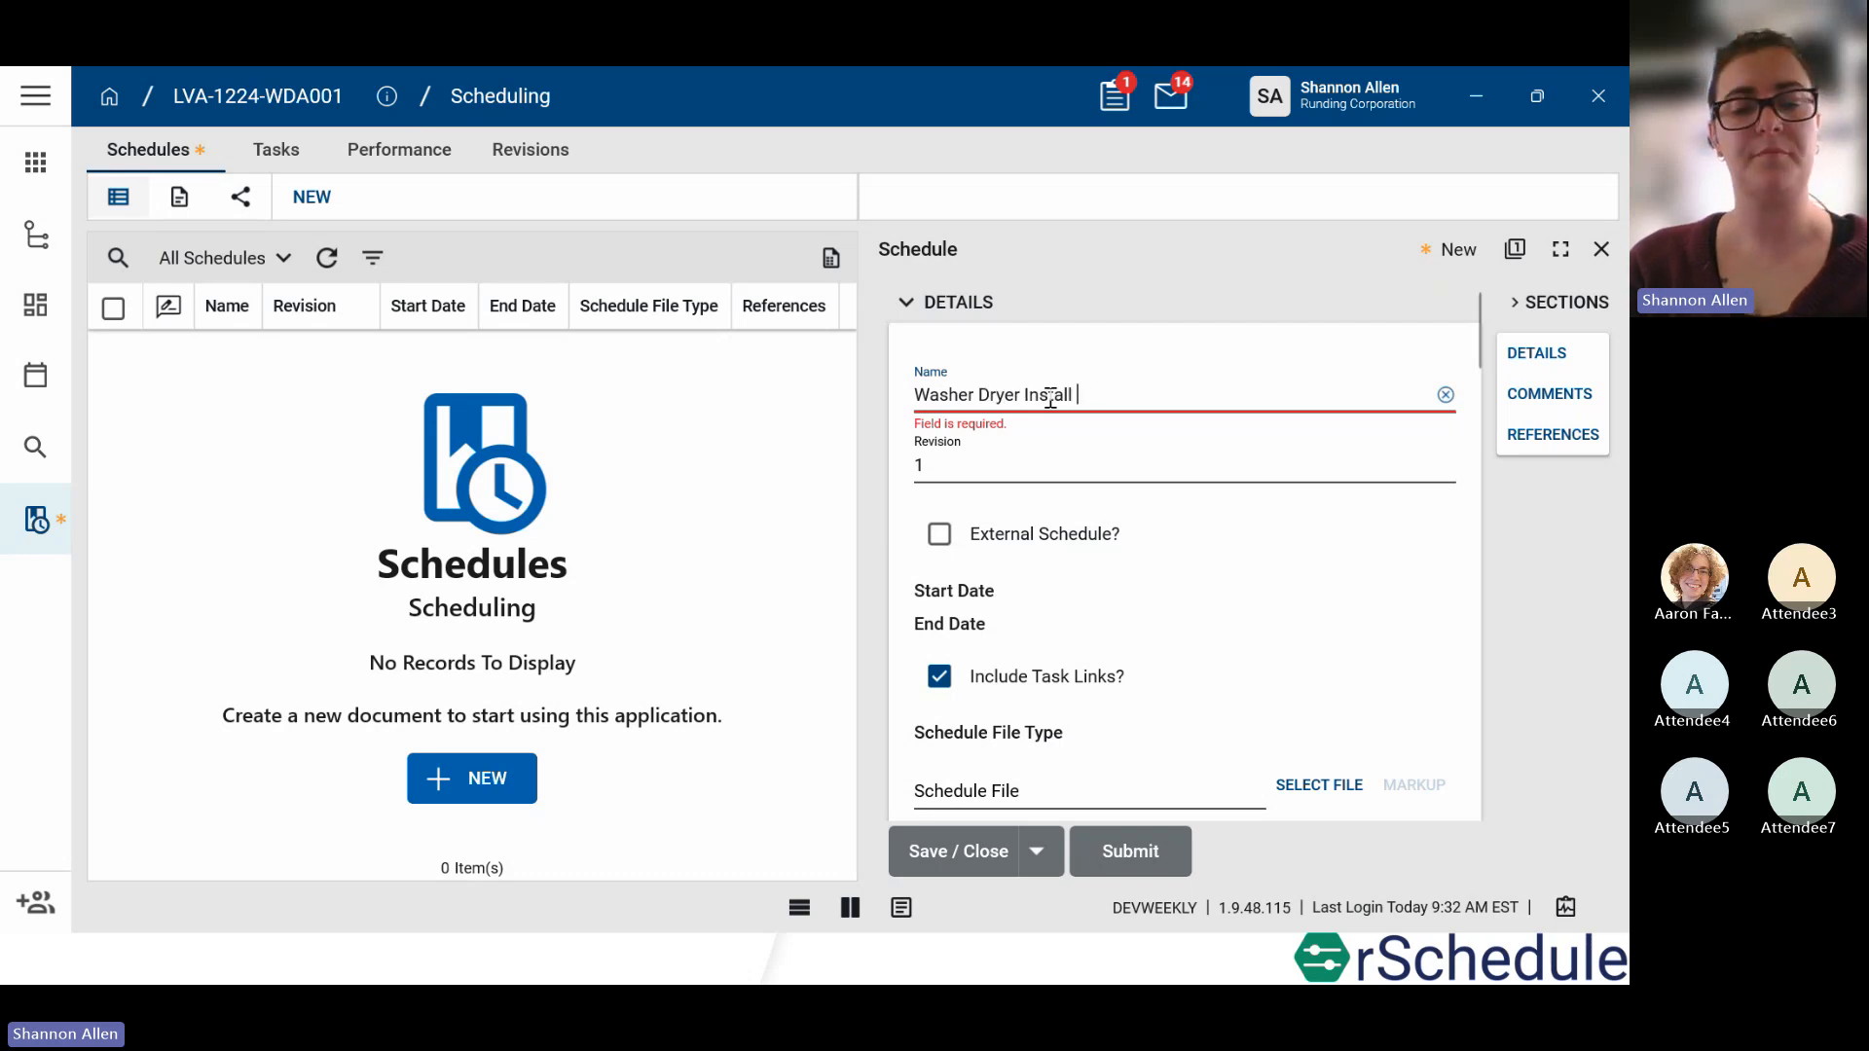
type("Apt 12")
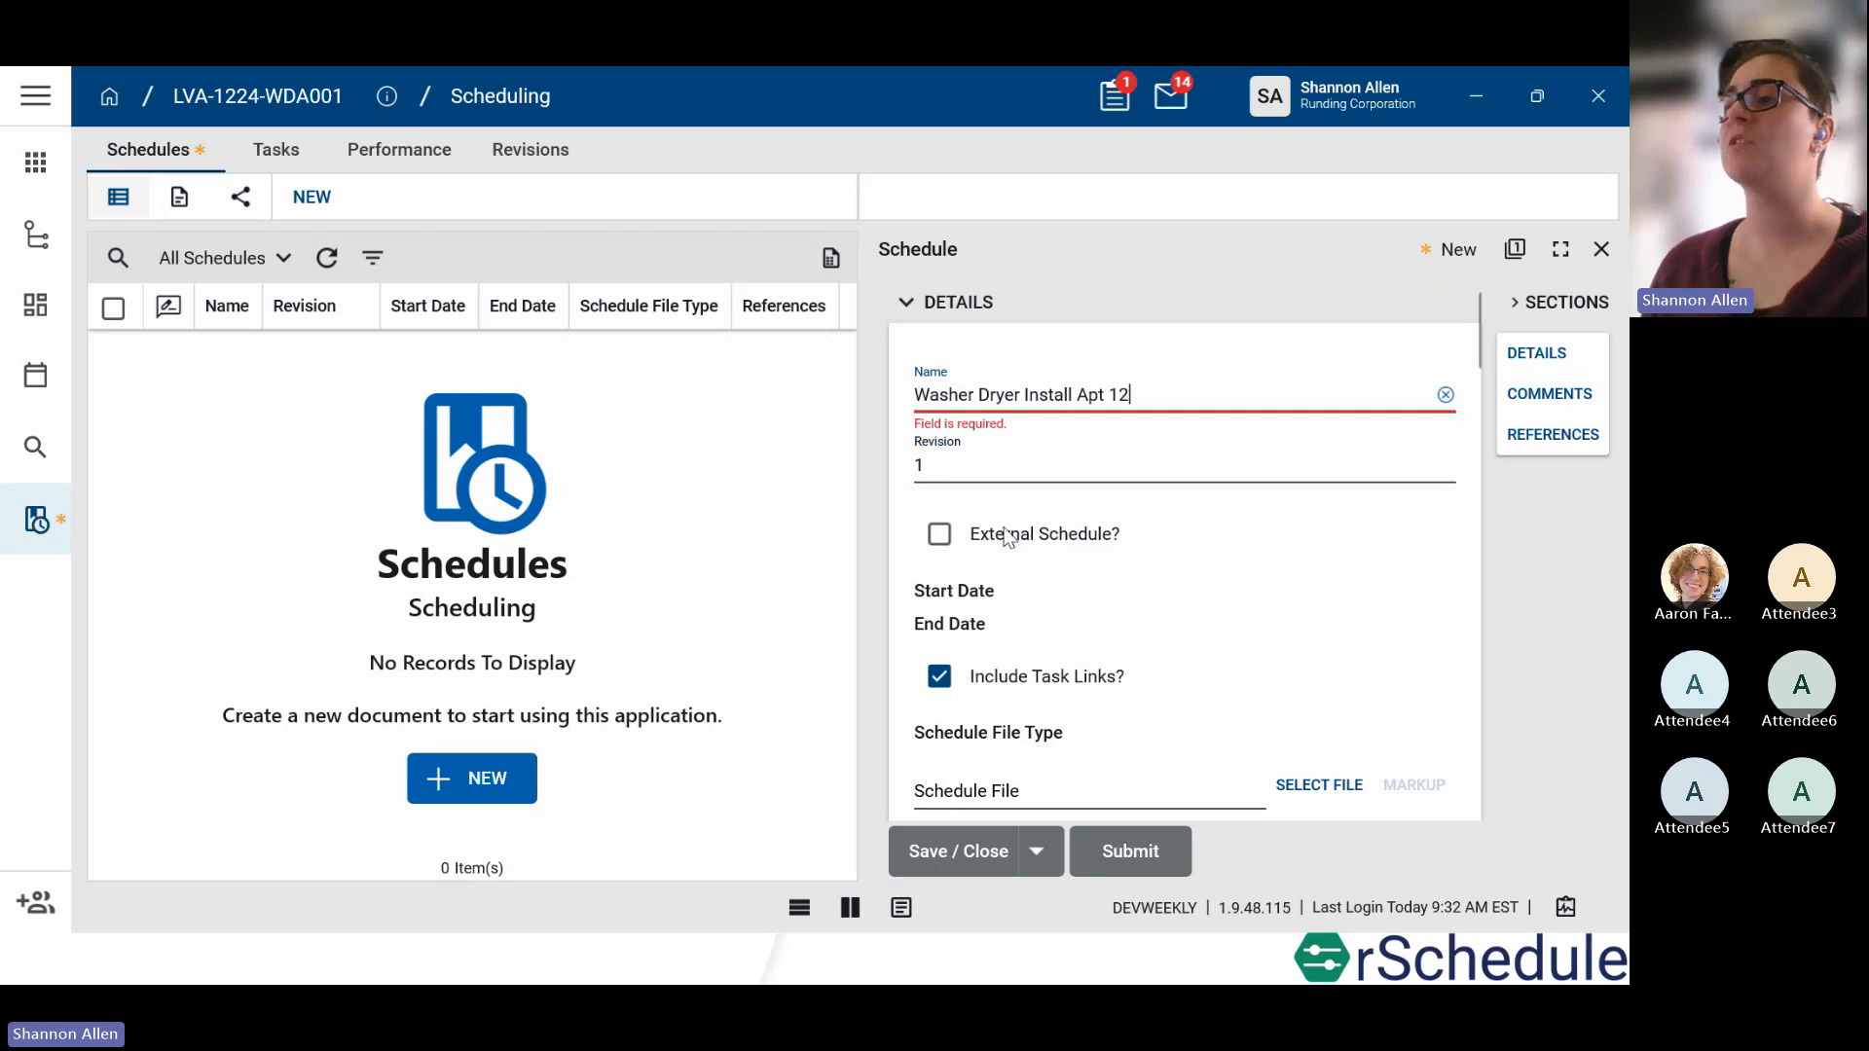
left_click(941, 535)
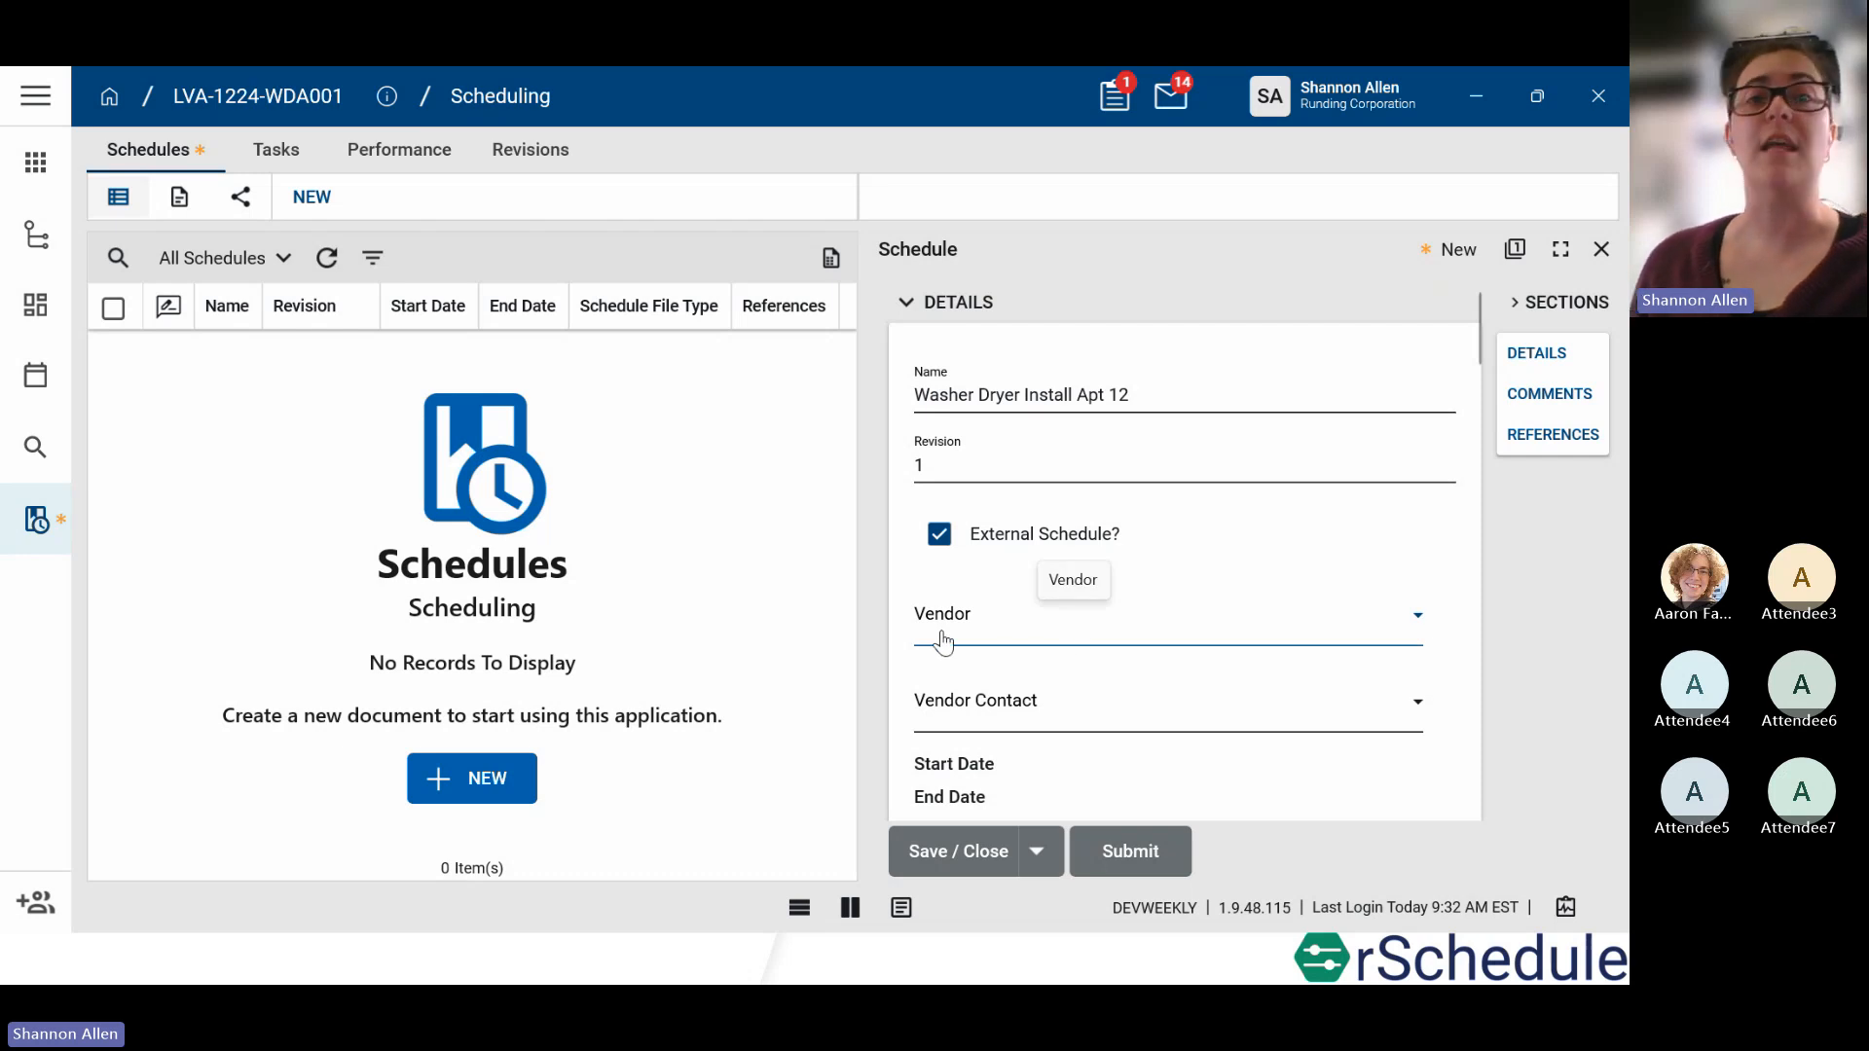
left_click(939, 535)
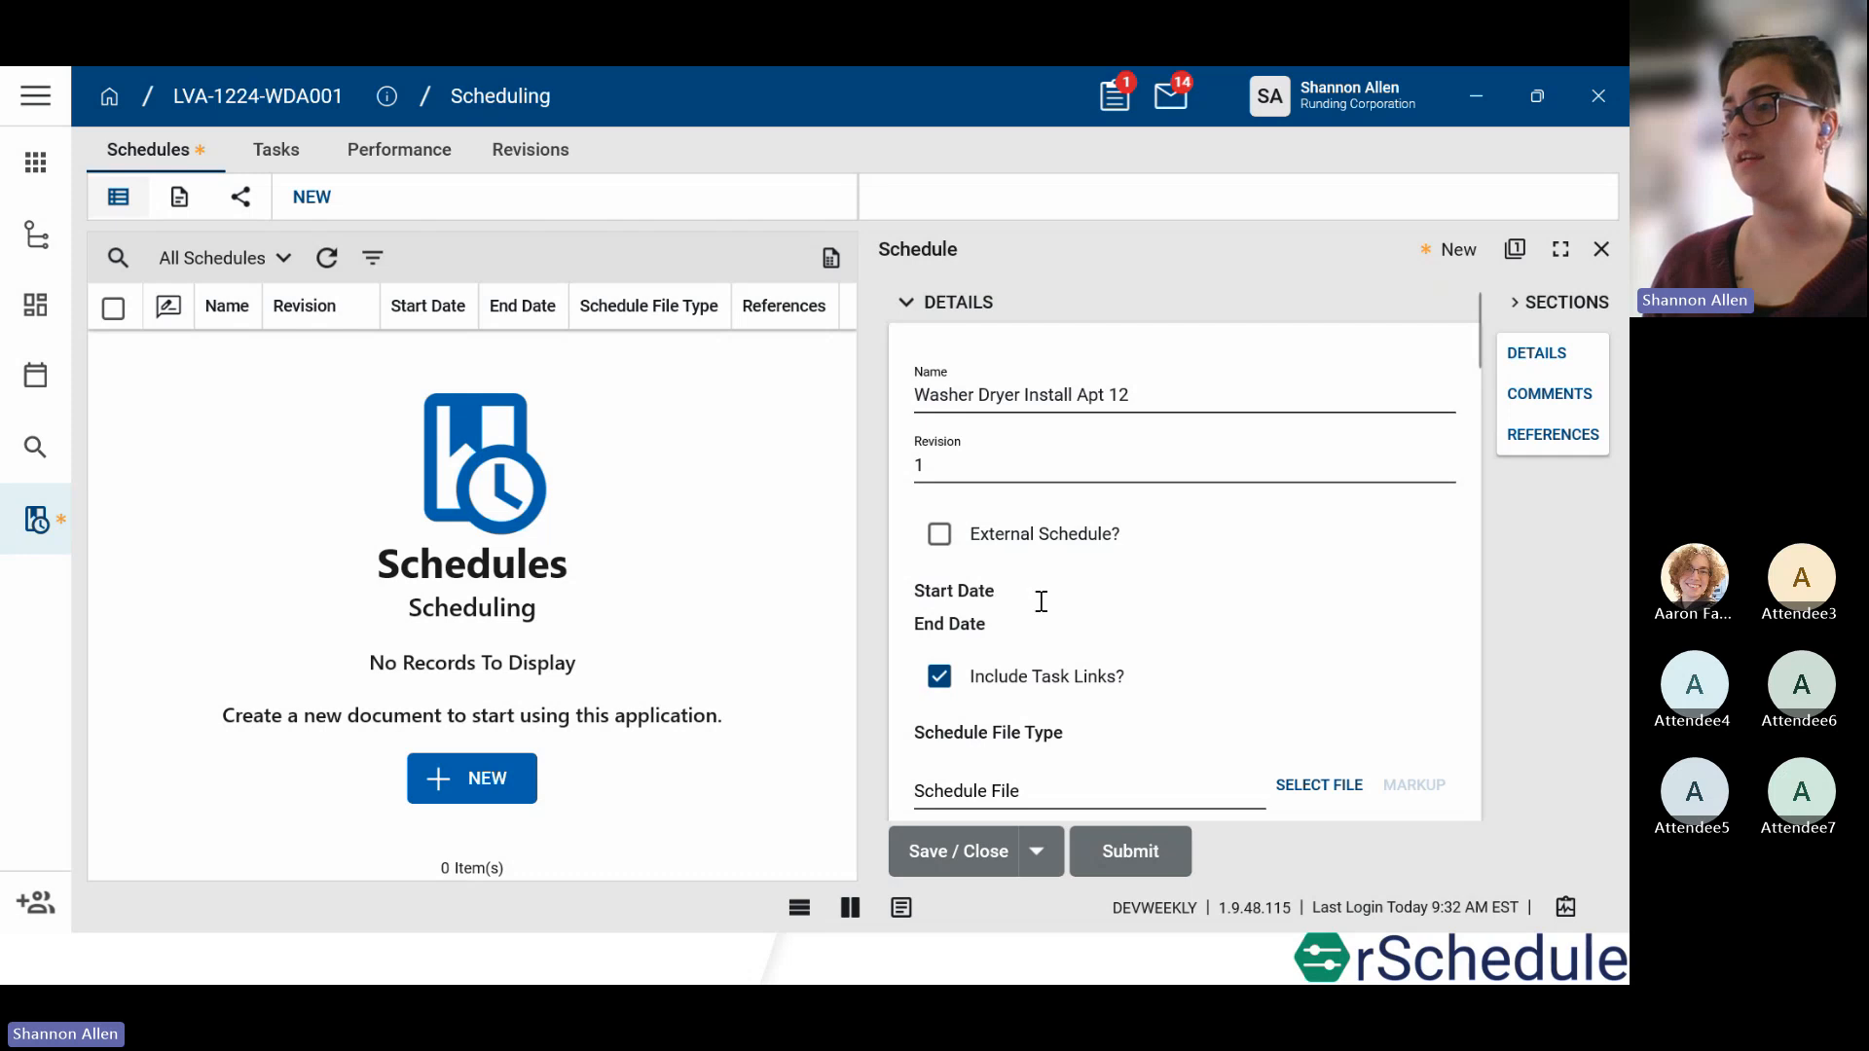
Step: Attach the file "LVA-1224-WDA001 Dec 06 2024.xer" from Downloads as the schedule file, without a comment
scroll(1077, 751, "down", 2)
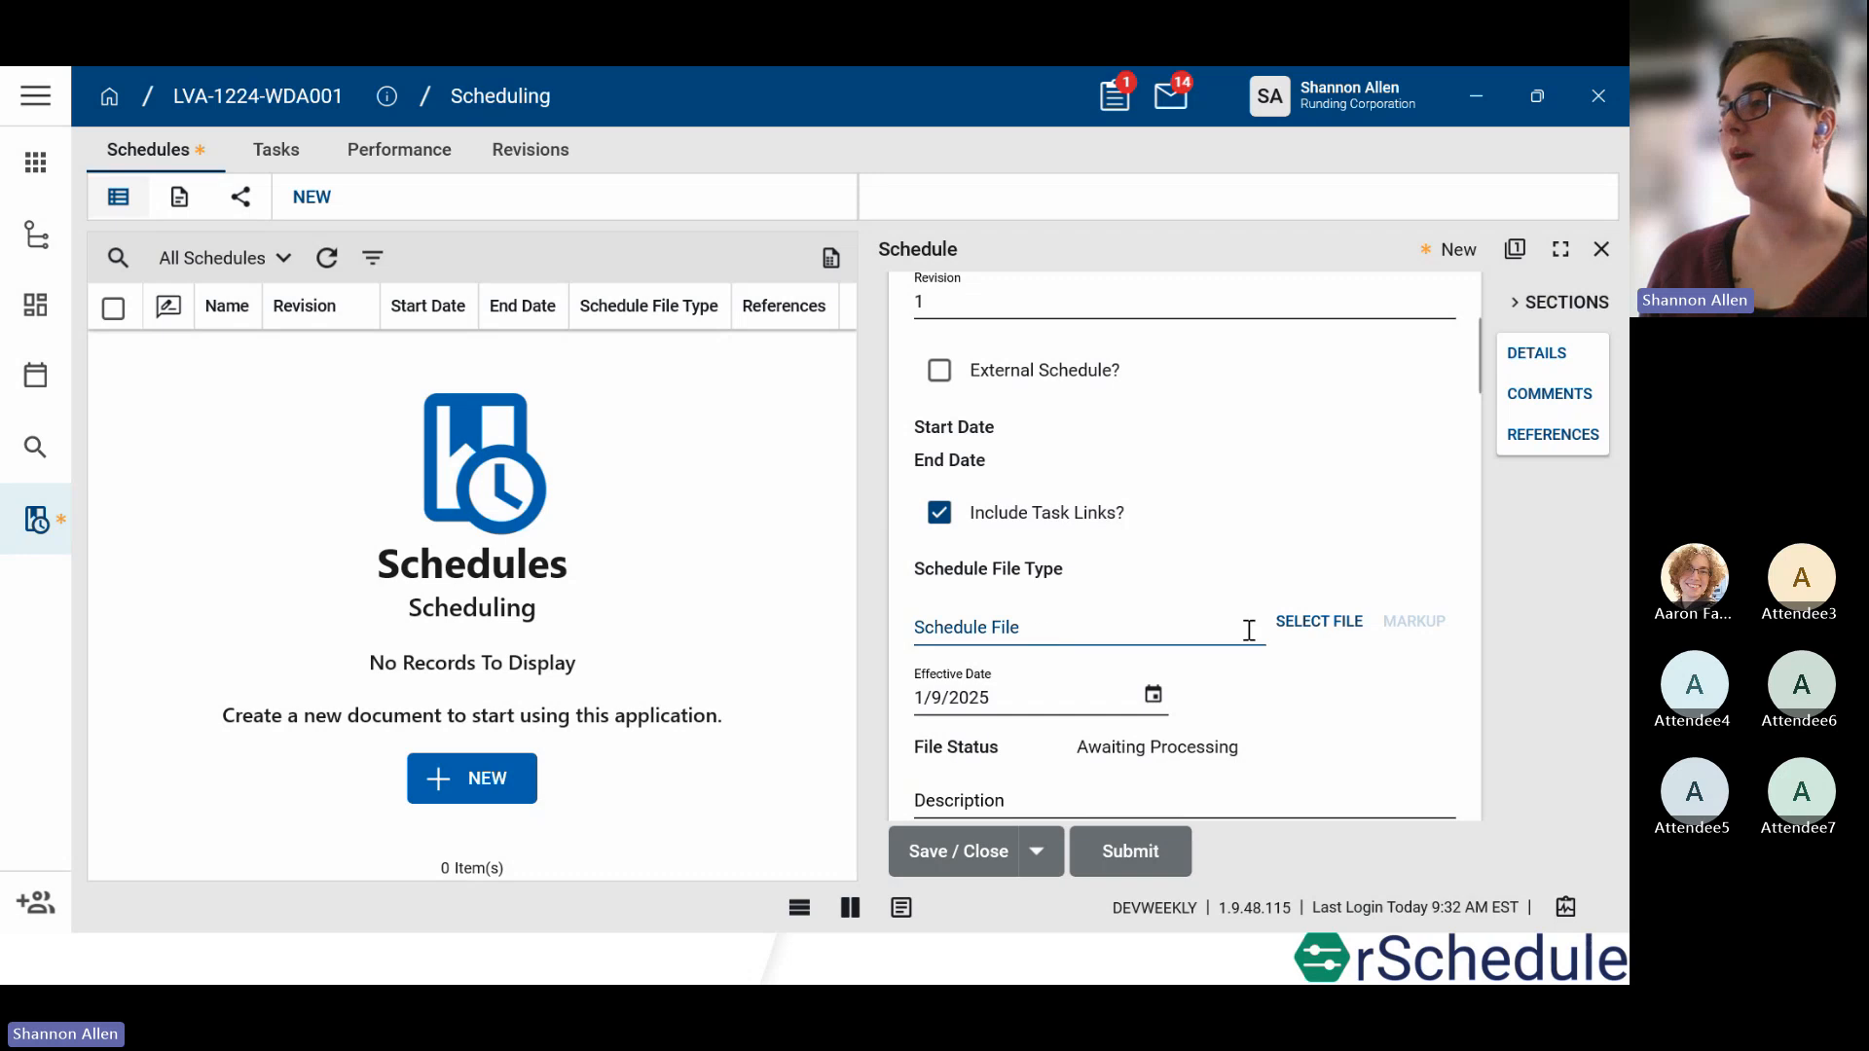
left_click(1309, 628)
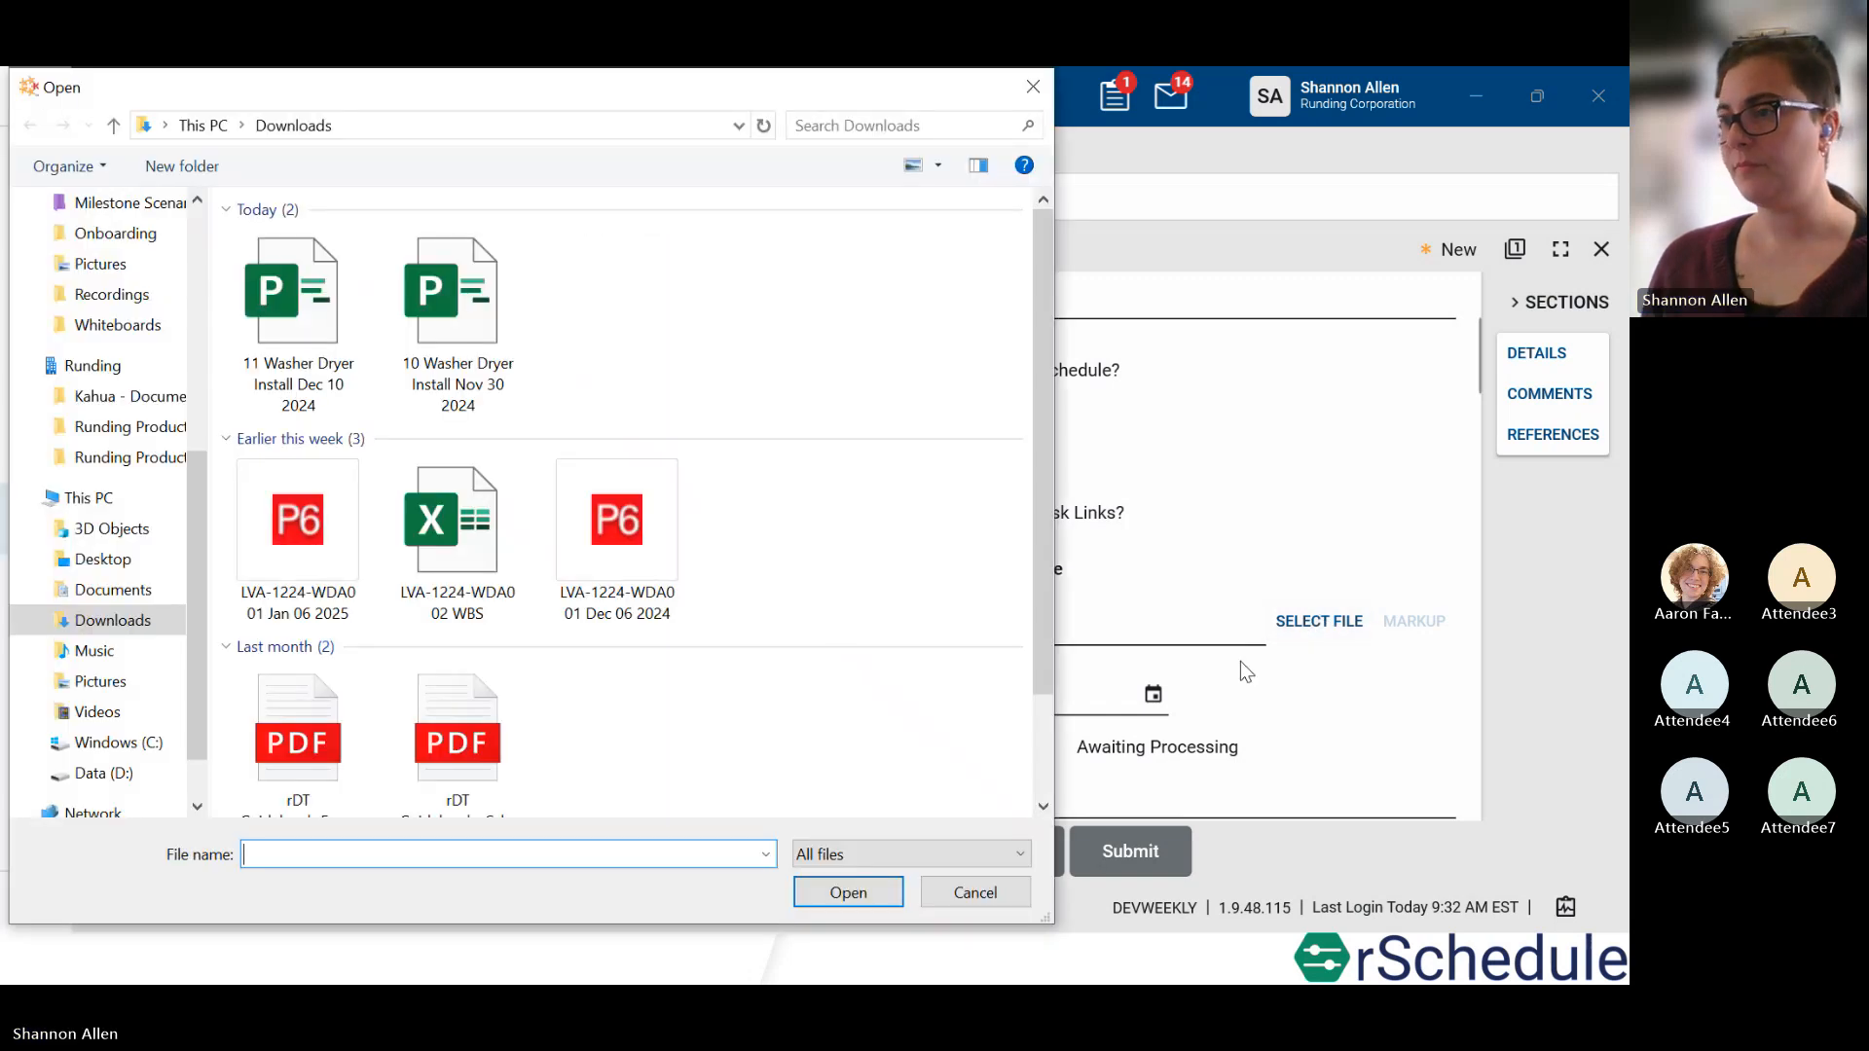
left_click(617, 530)
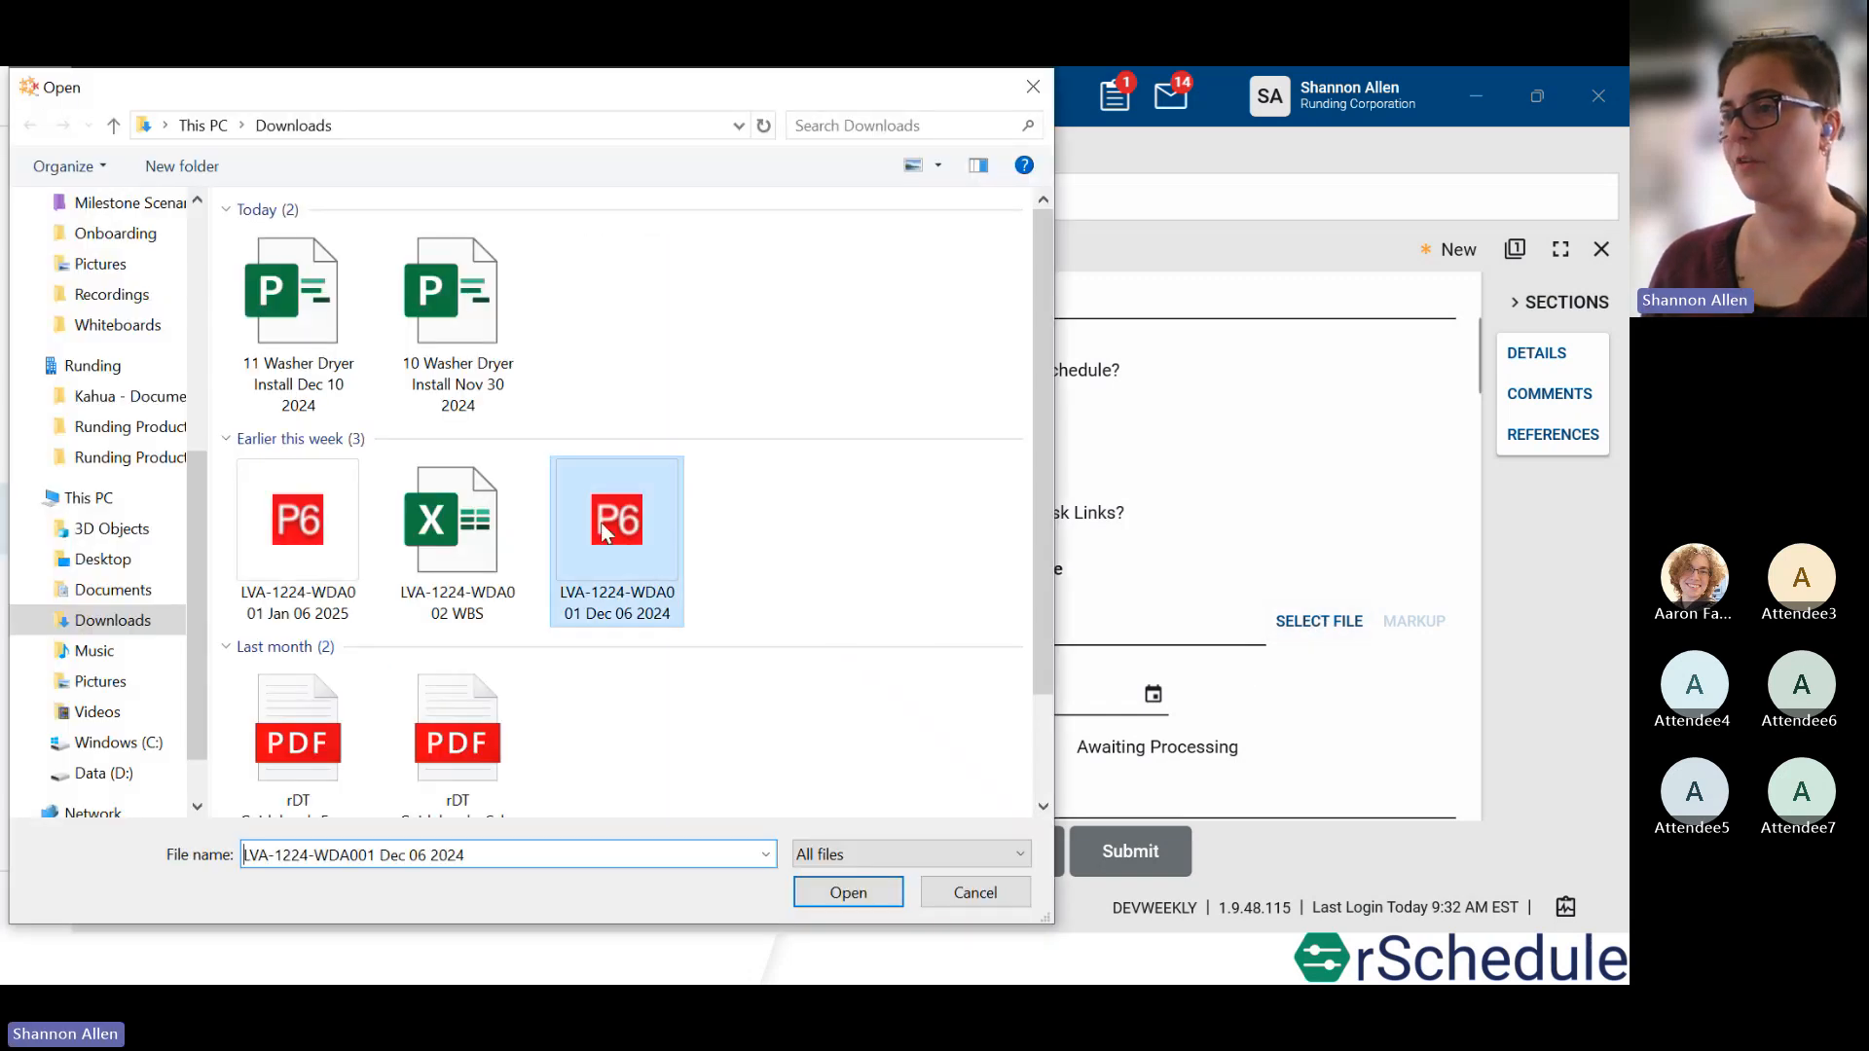
left_click(848, 892)
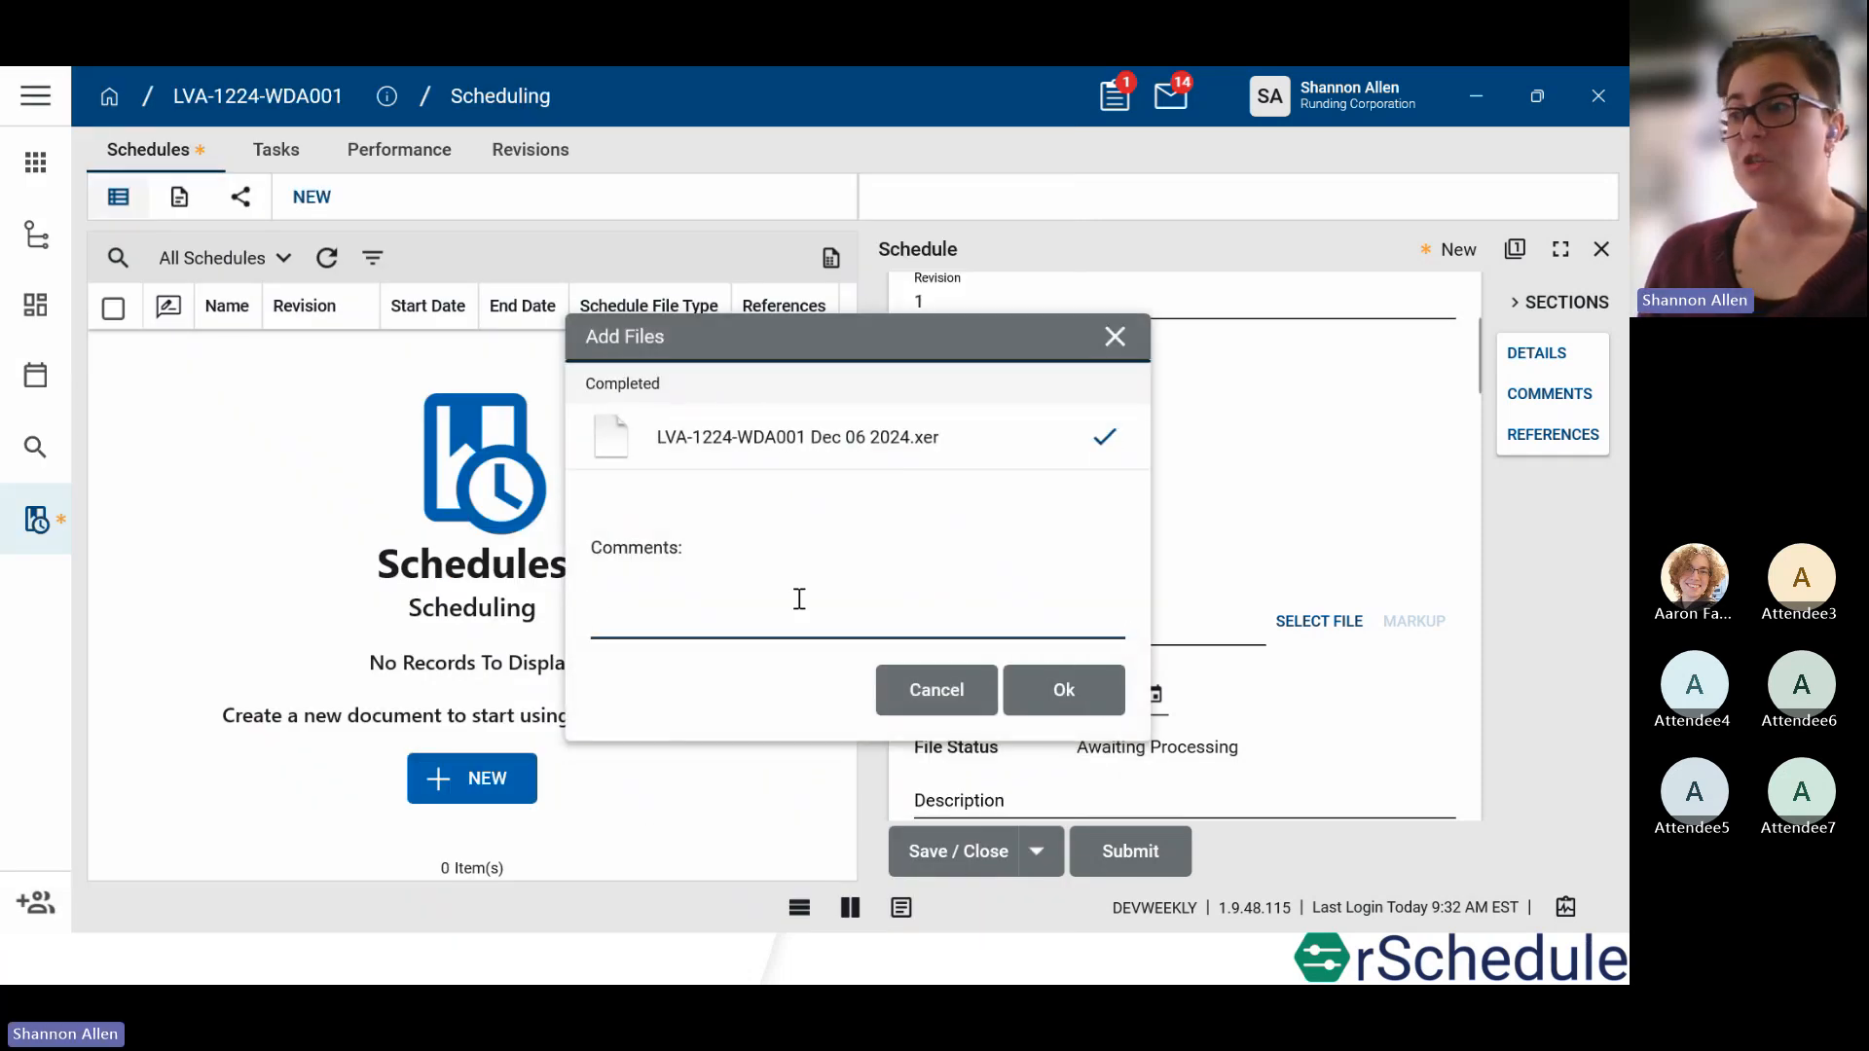
left_click(1080, 685)
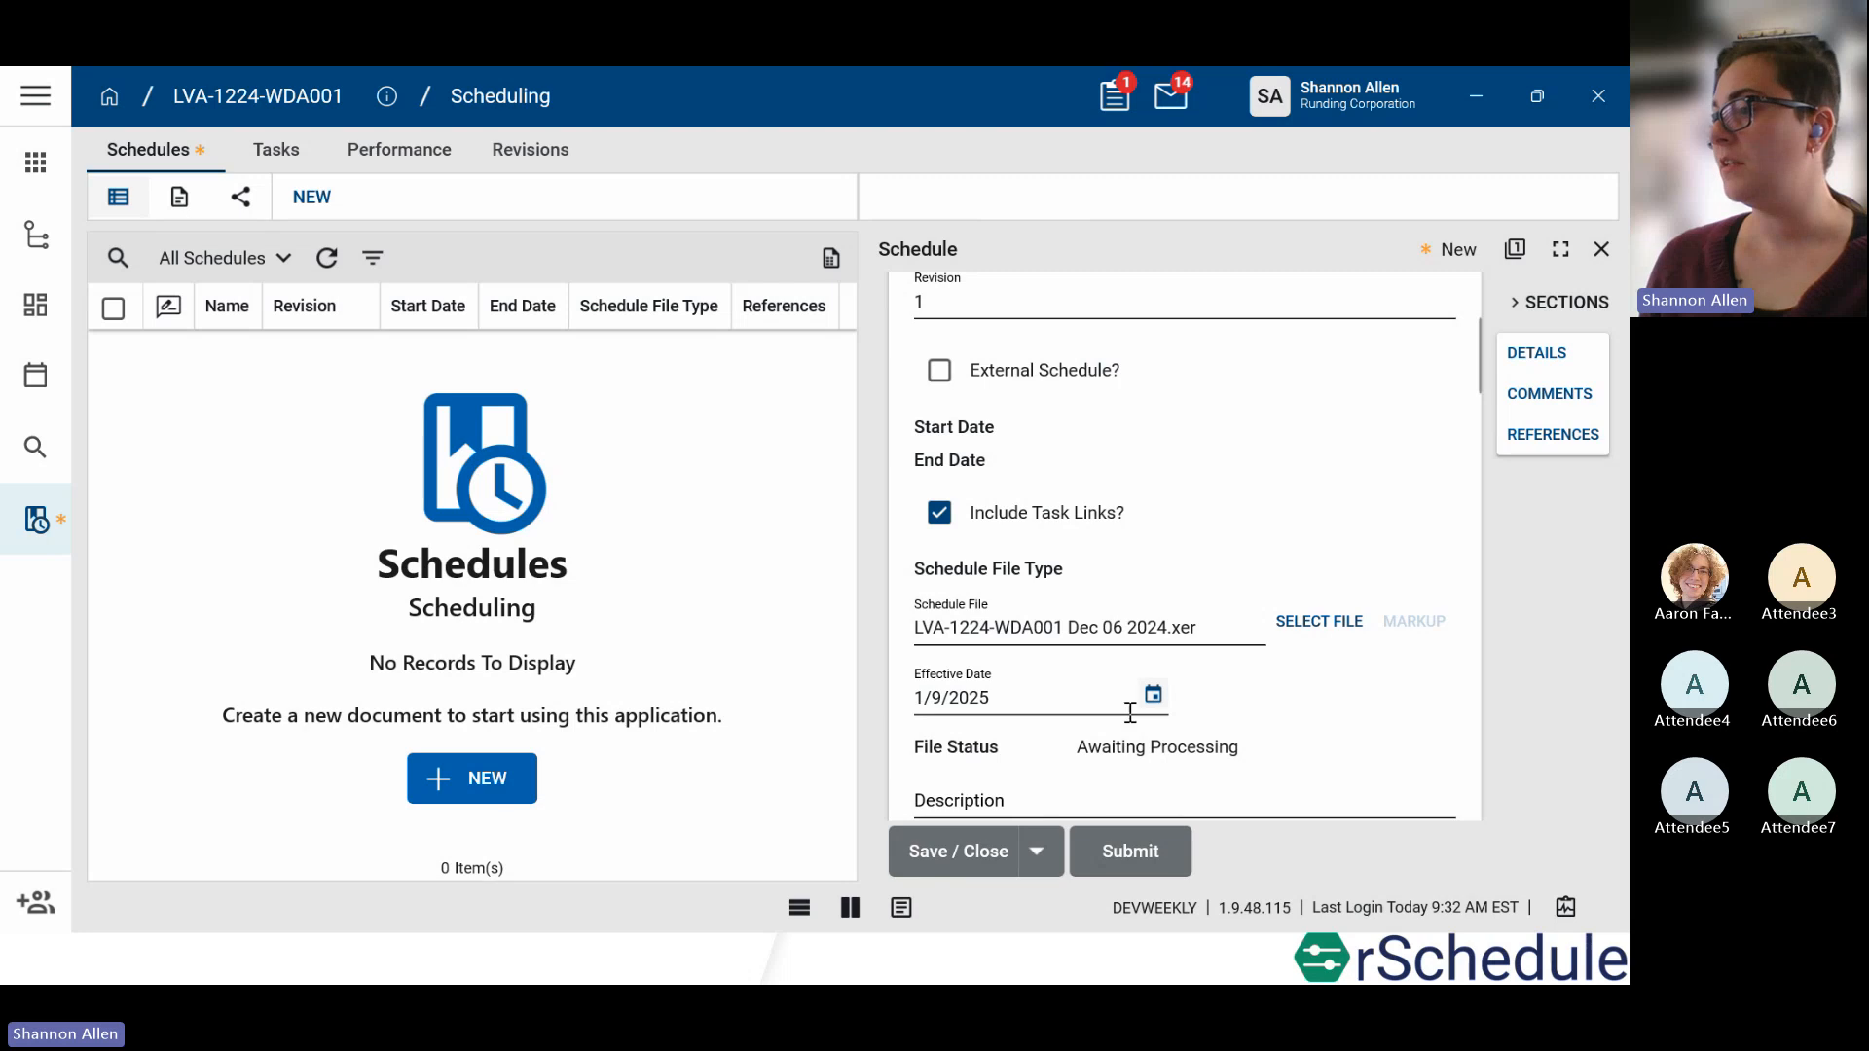
Step: Set the schedule's effective date to 12/6/2024, leave the description empty, and save the record
triple_click(952, 696)
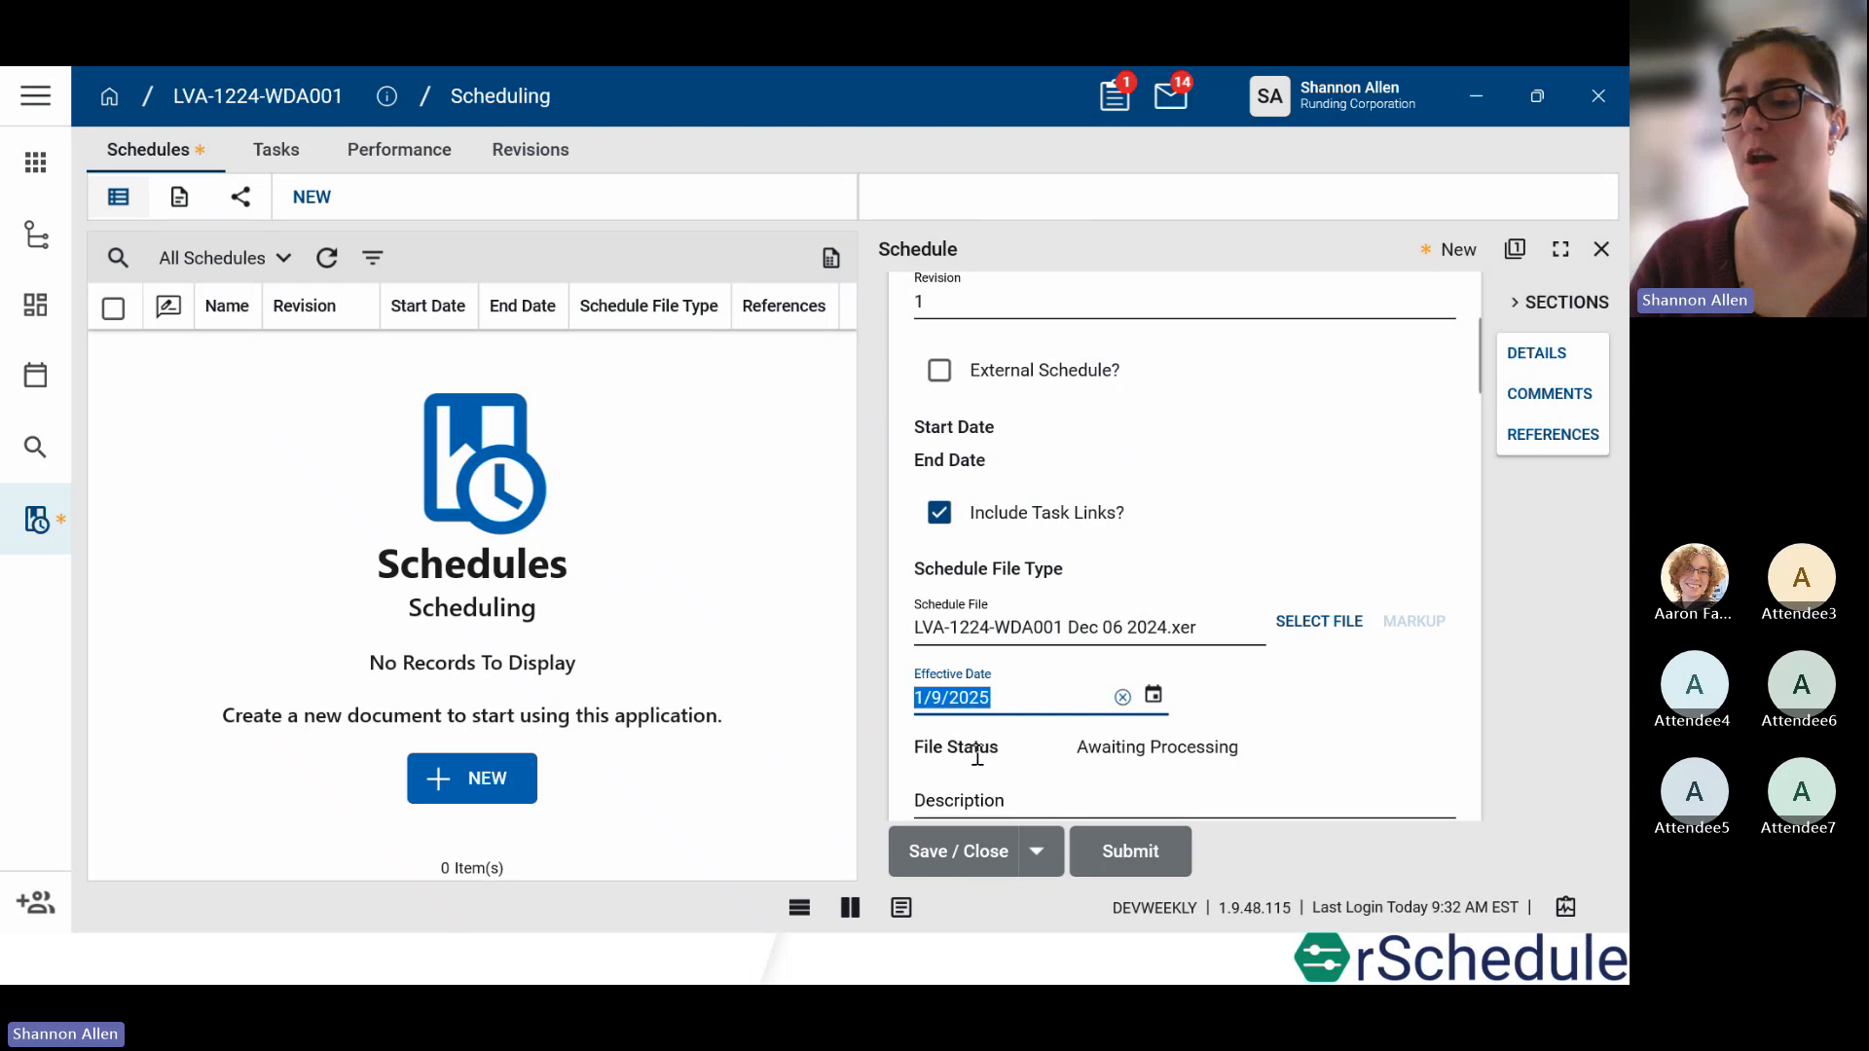
type("12/")
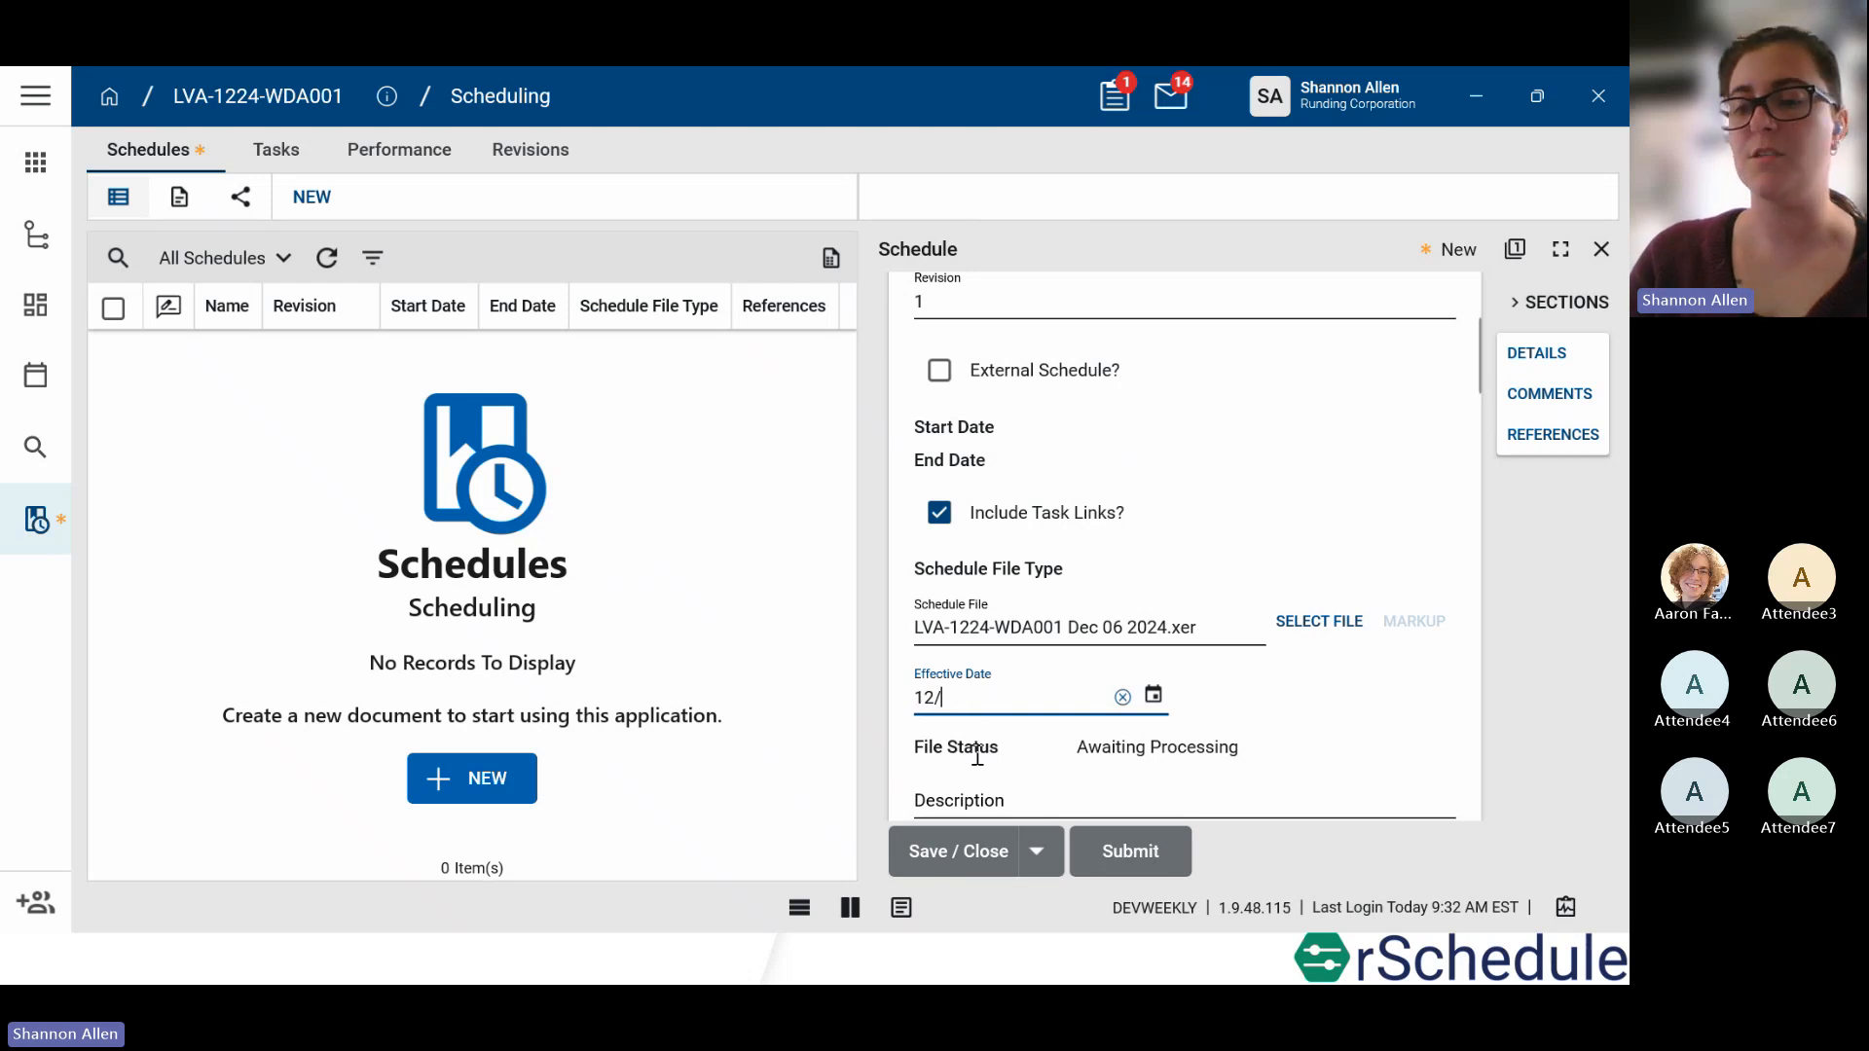
type("6/2024")
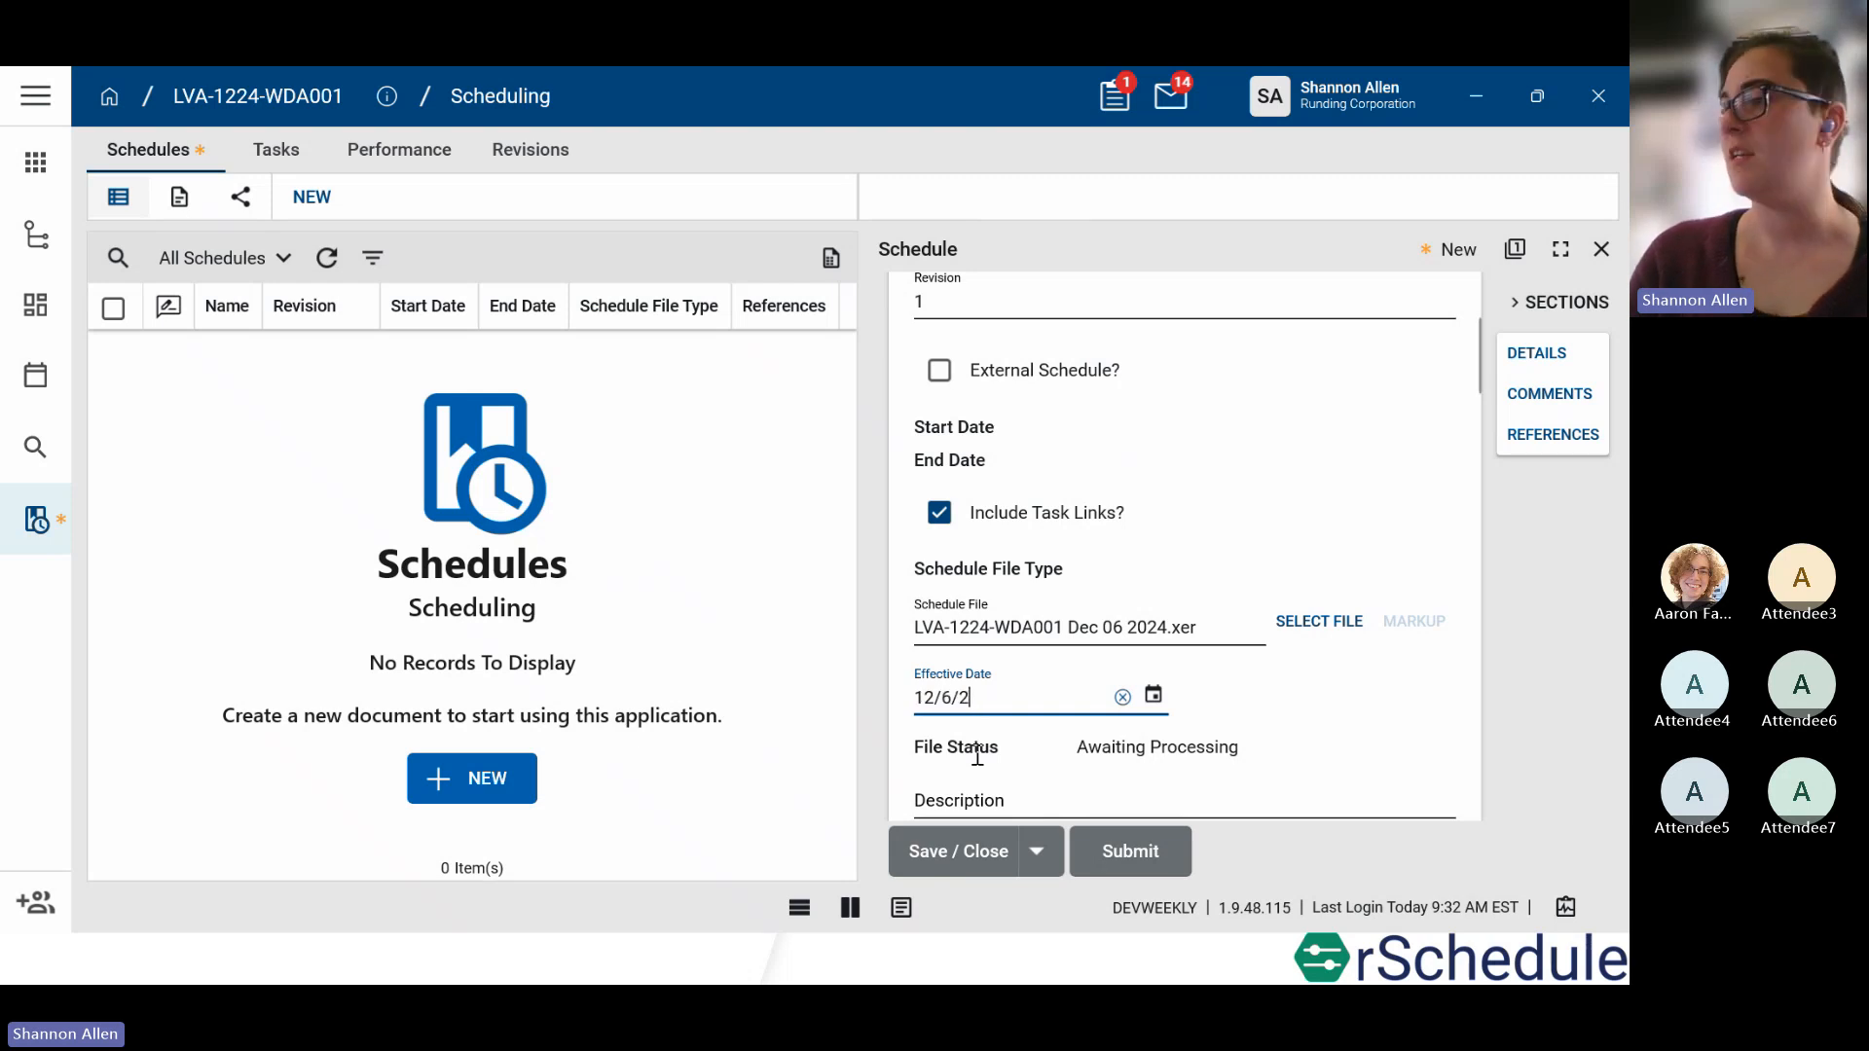
key("Tab")
scroll(1000, 732, "down", 1)
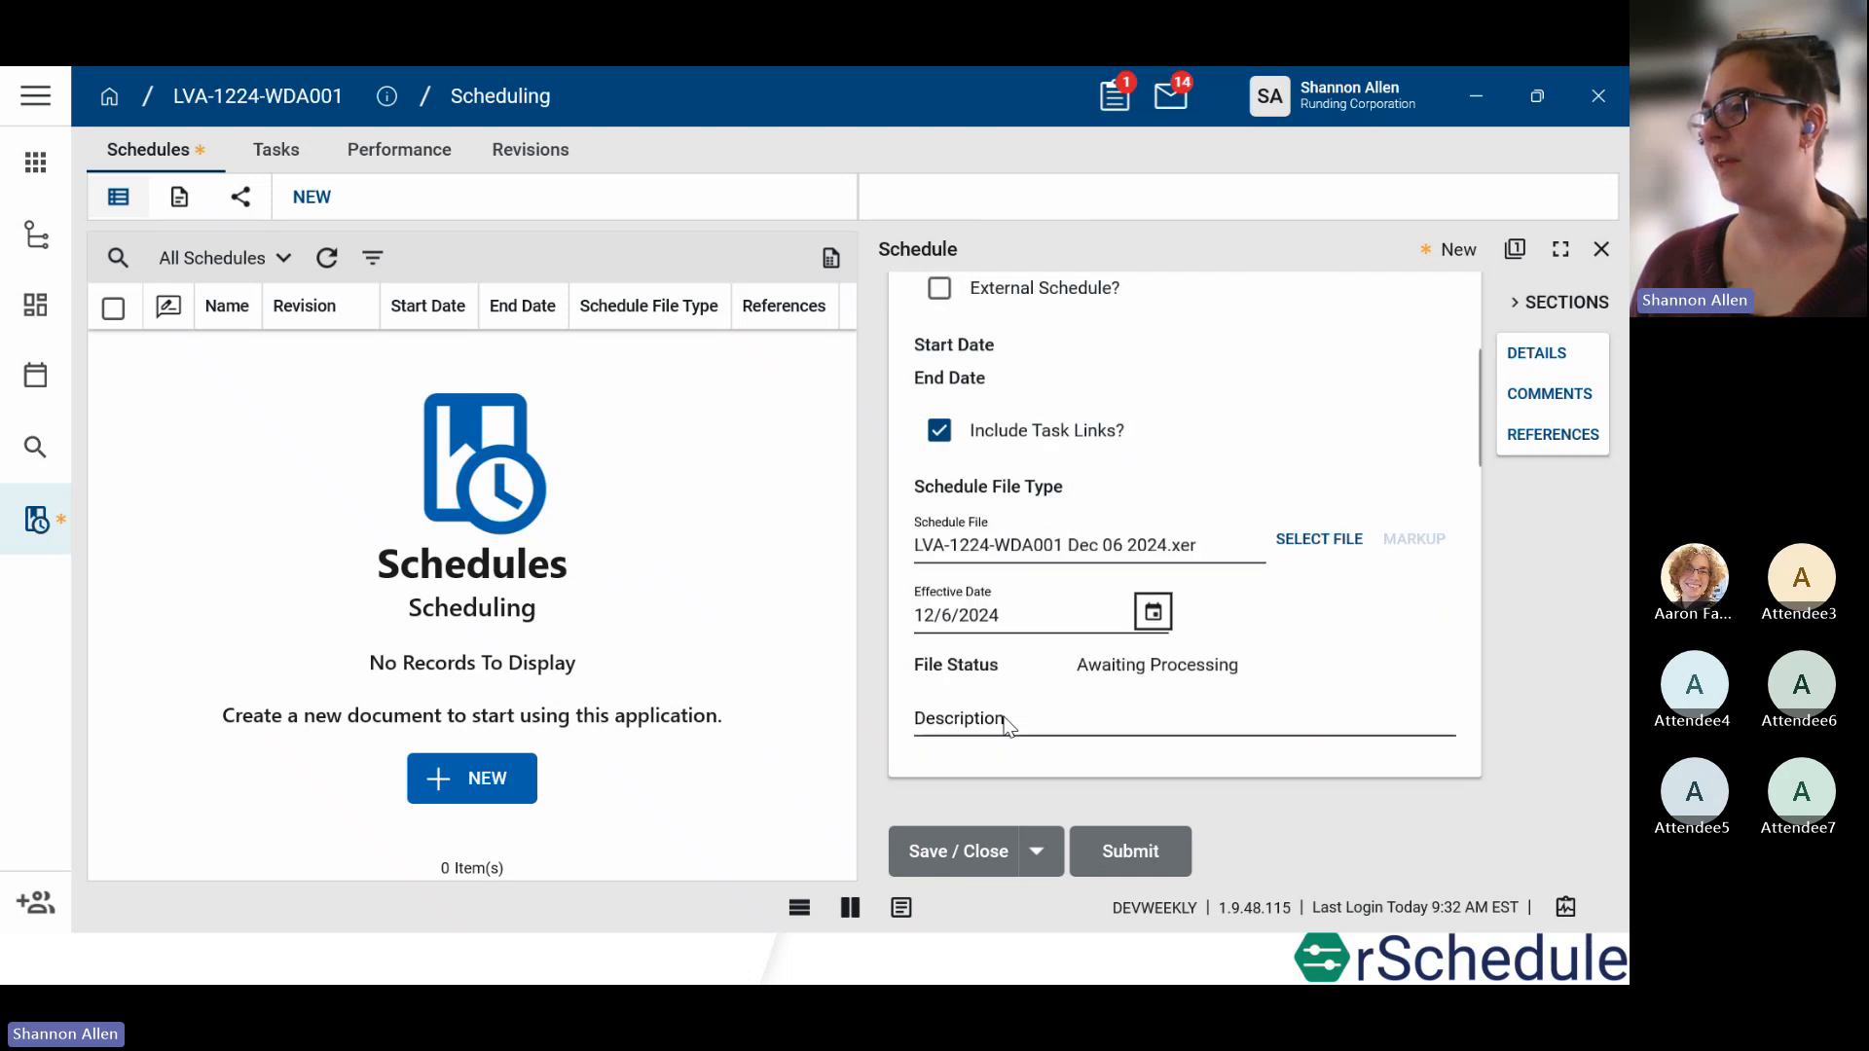
left_click(959, 718)
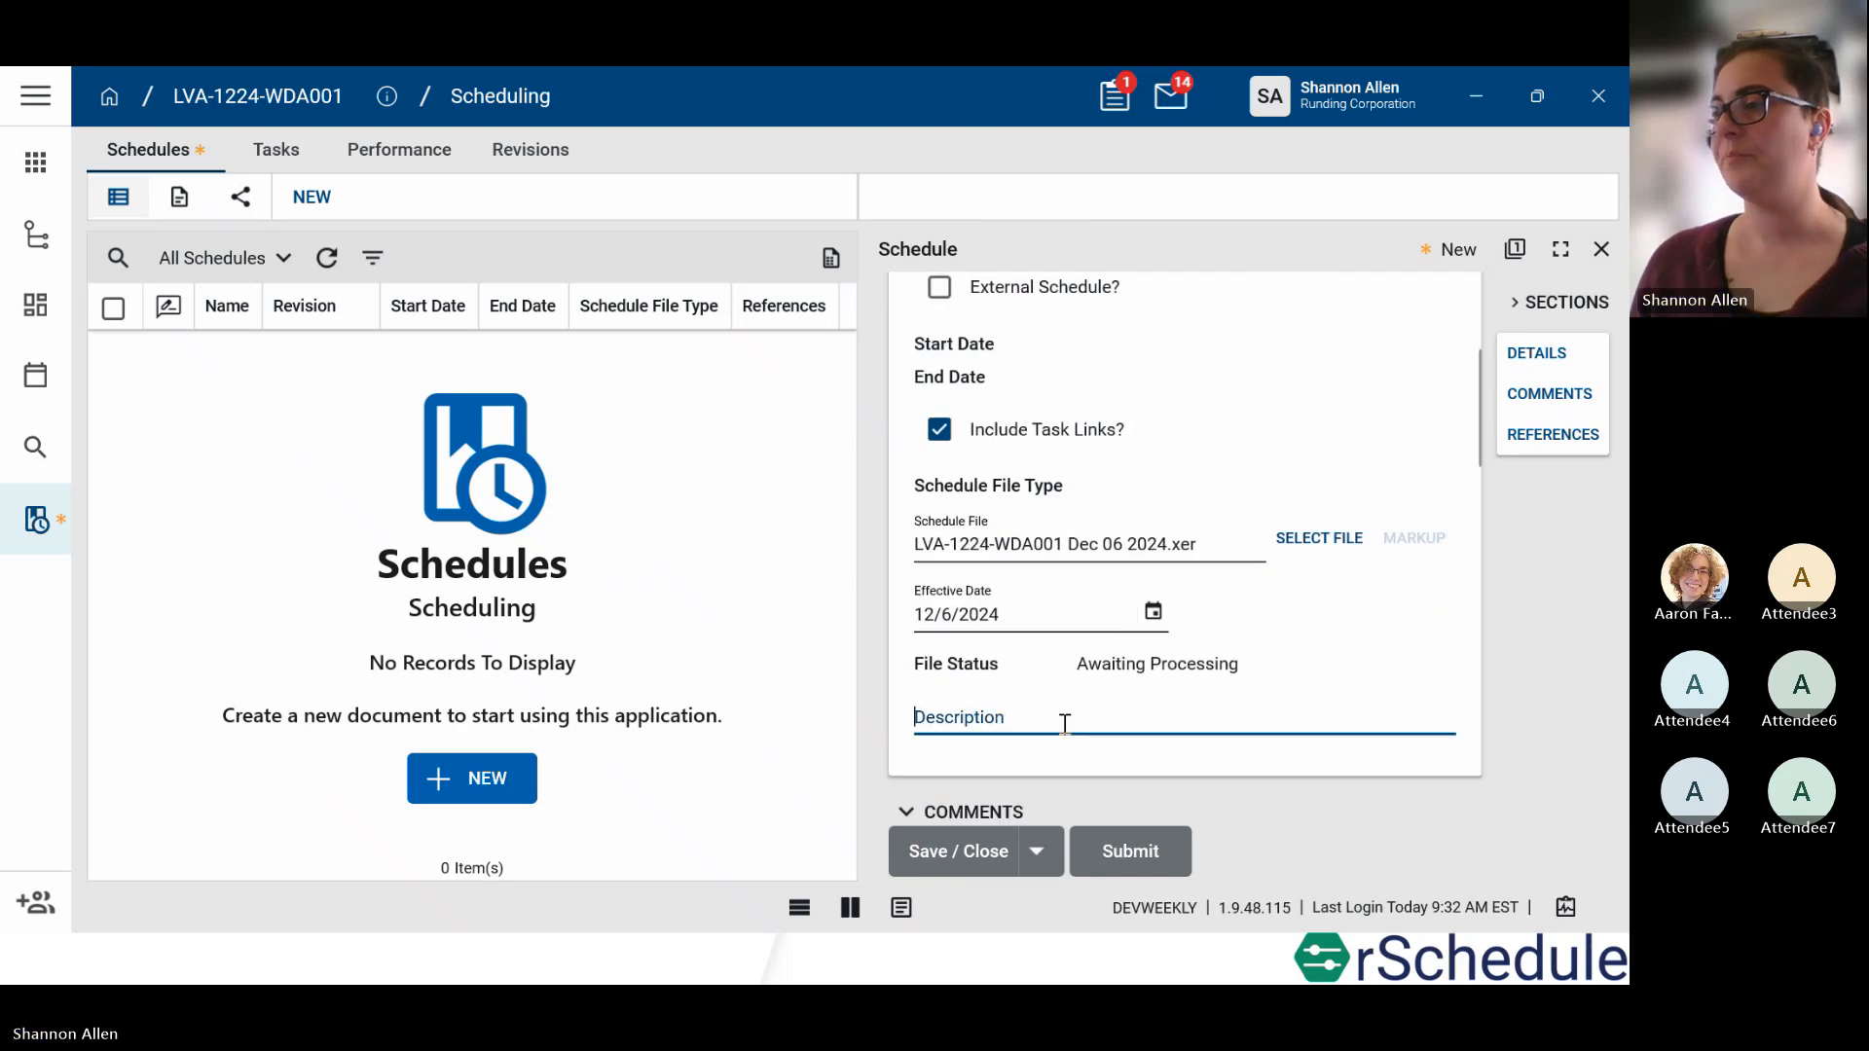
scroll(1032, 705, "down", 2)
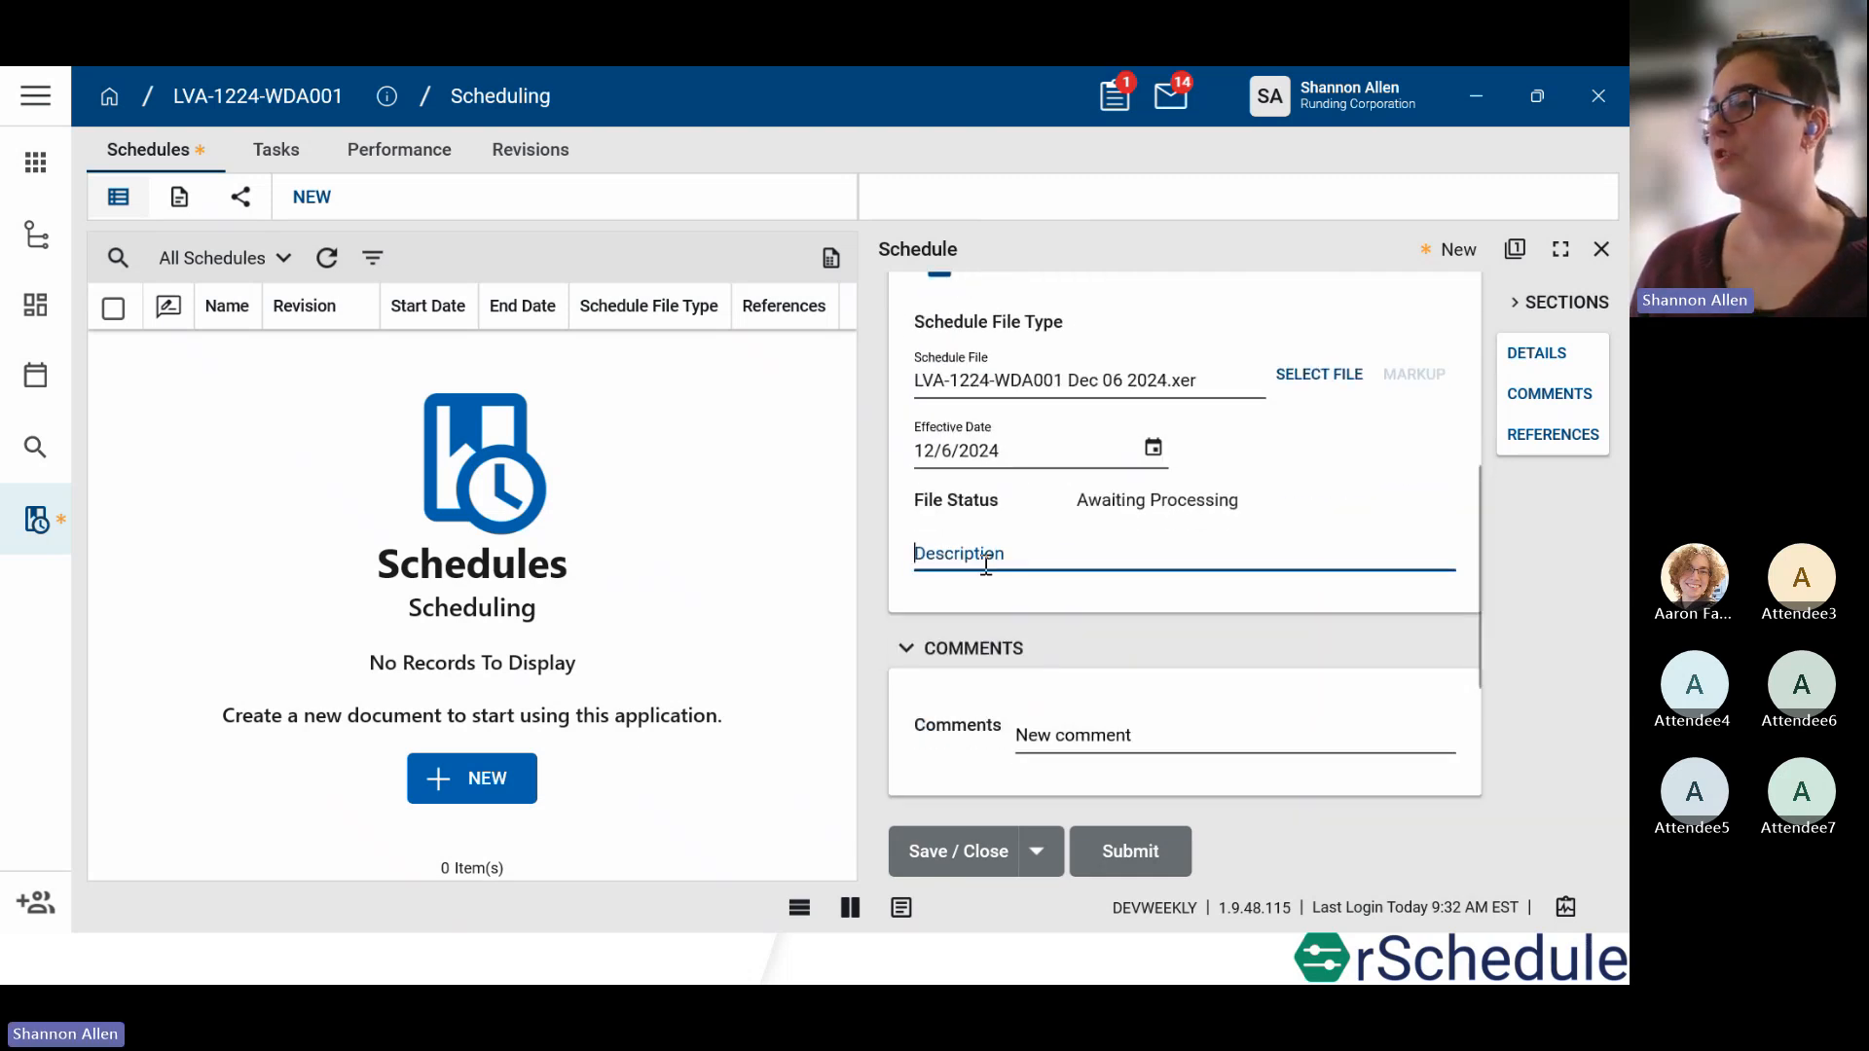
left_click(942, 847)
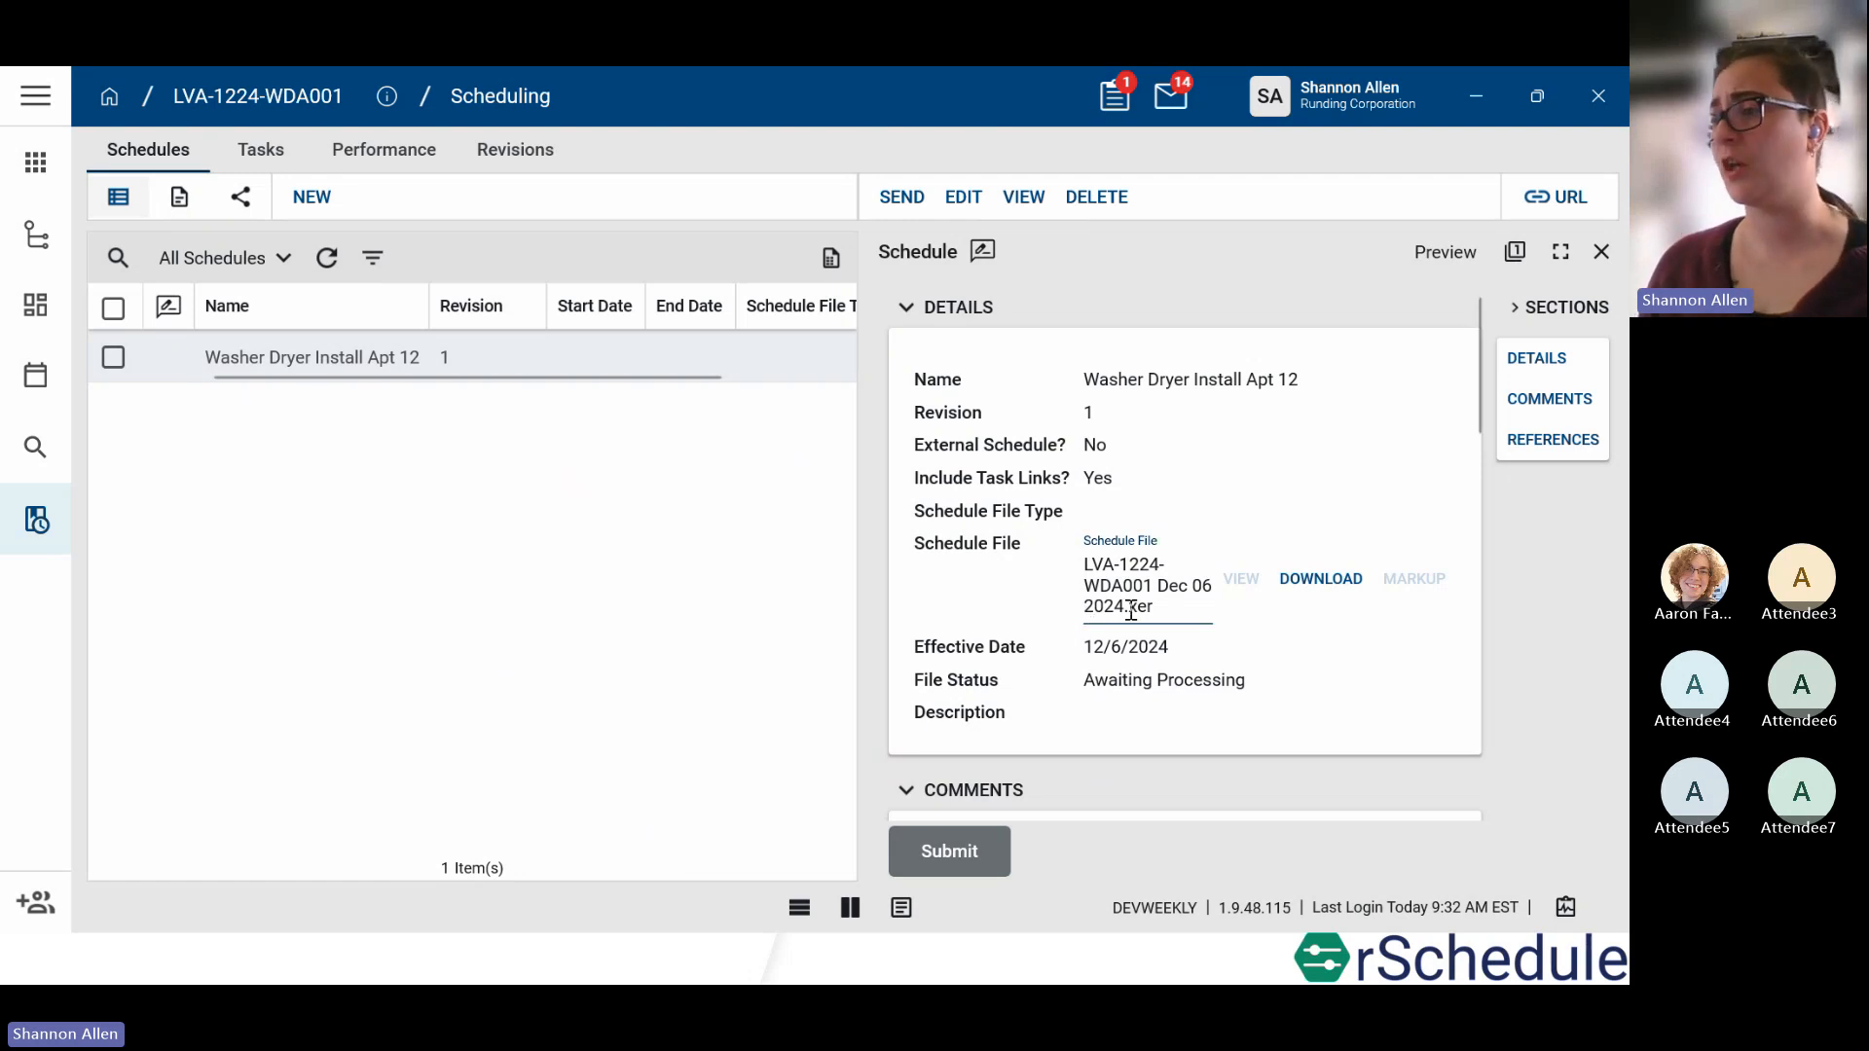
Step: Submit the saved schedule for processing and recheck its file status by reopening the record
scroll(983, 557, "down", 1)
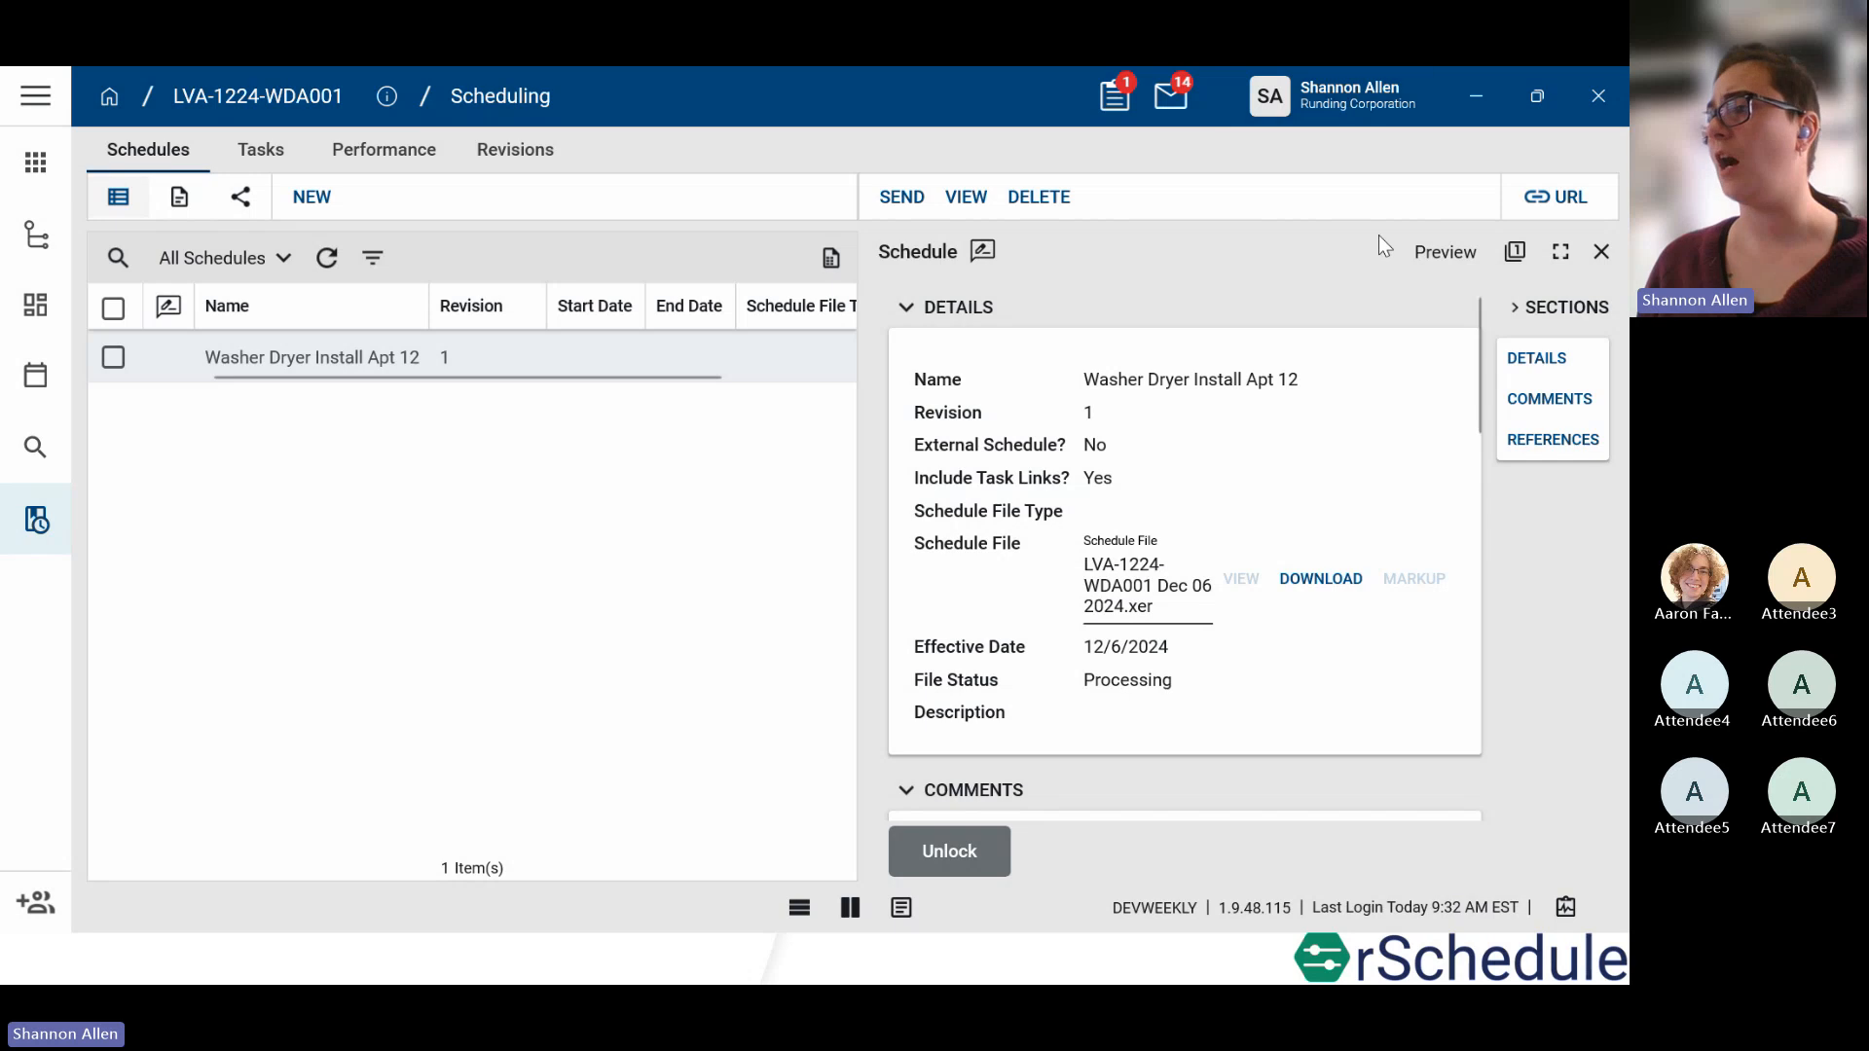
left_click(1600, 252)
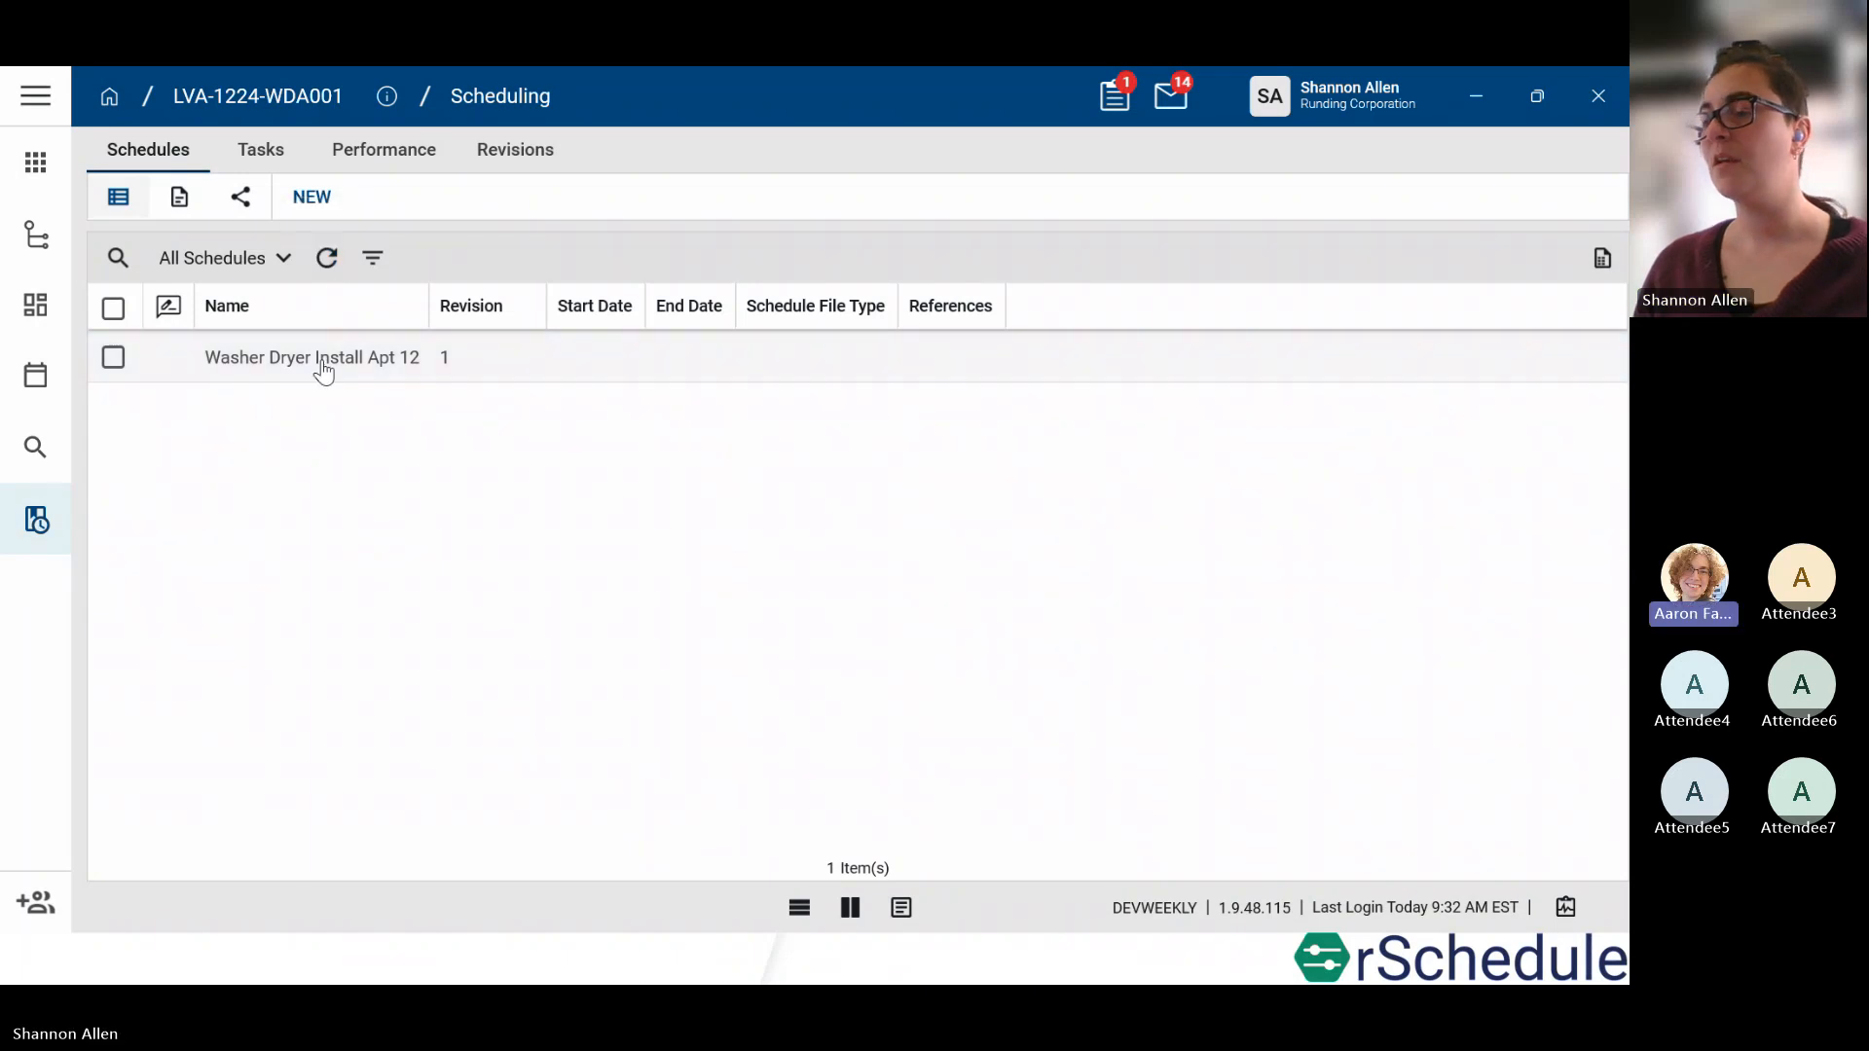
left_click(324, 369)
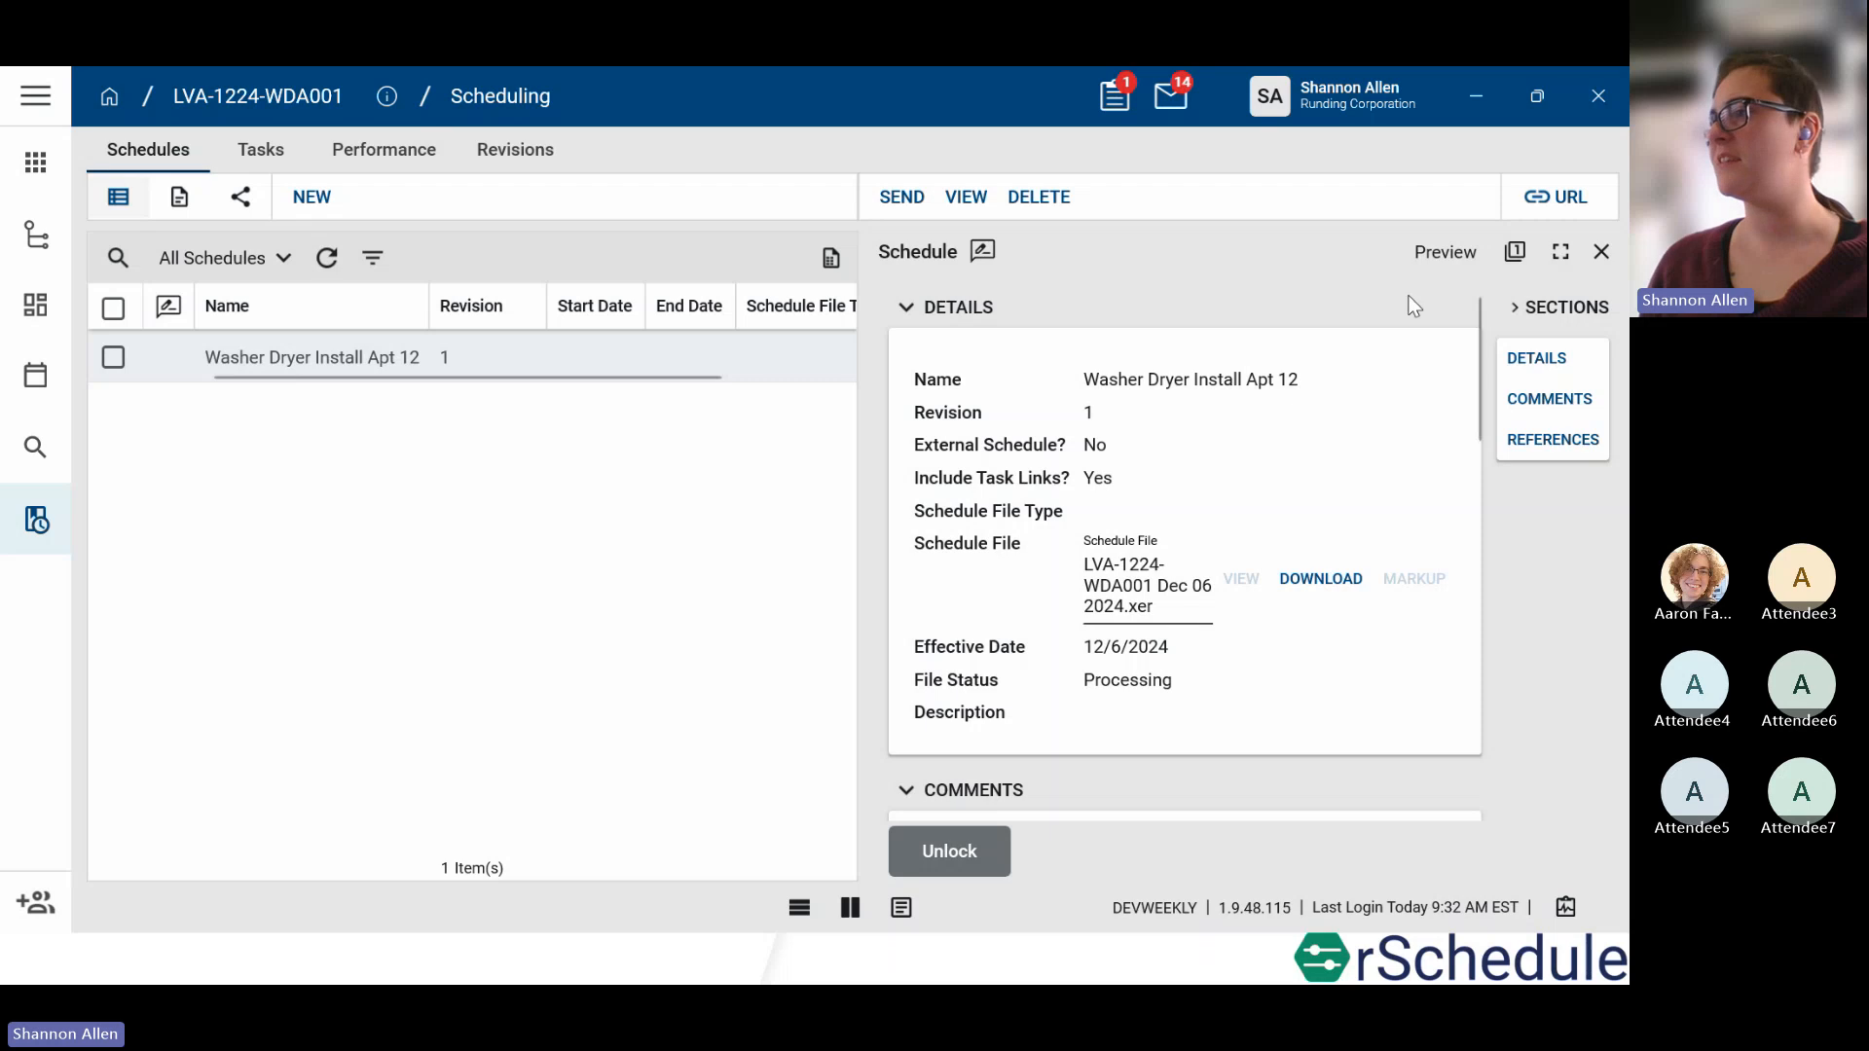
left_click(1600, 254)
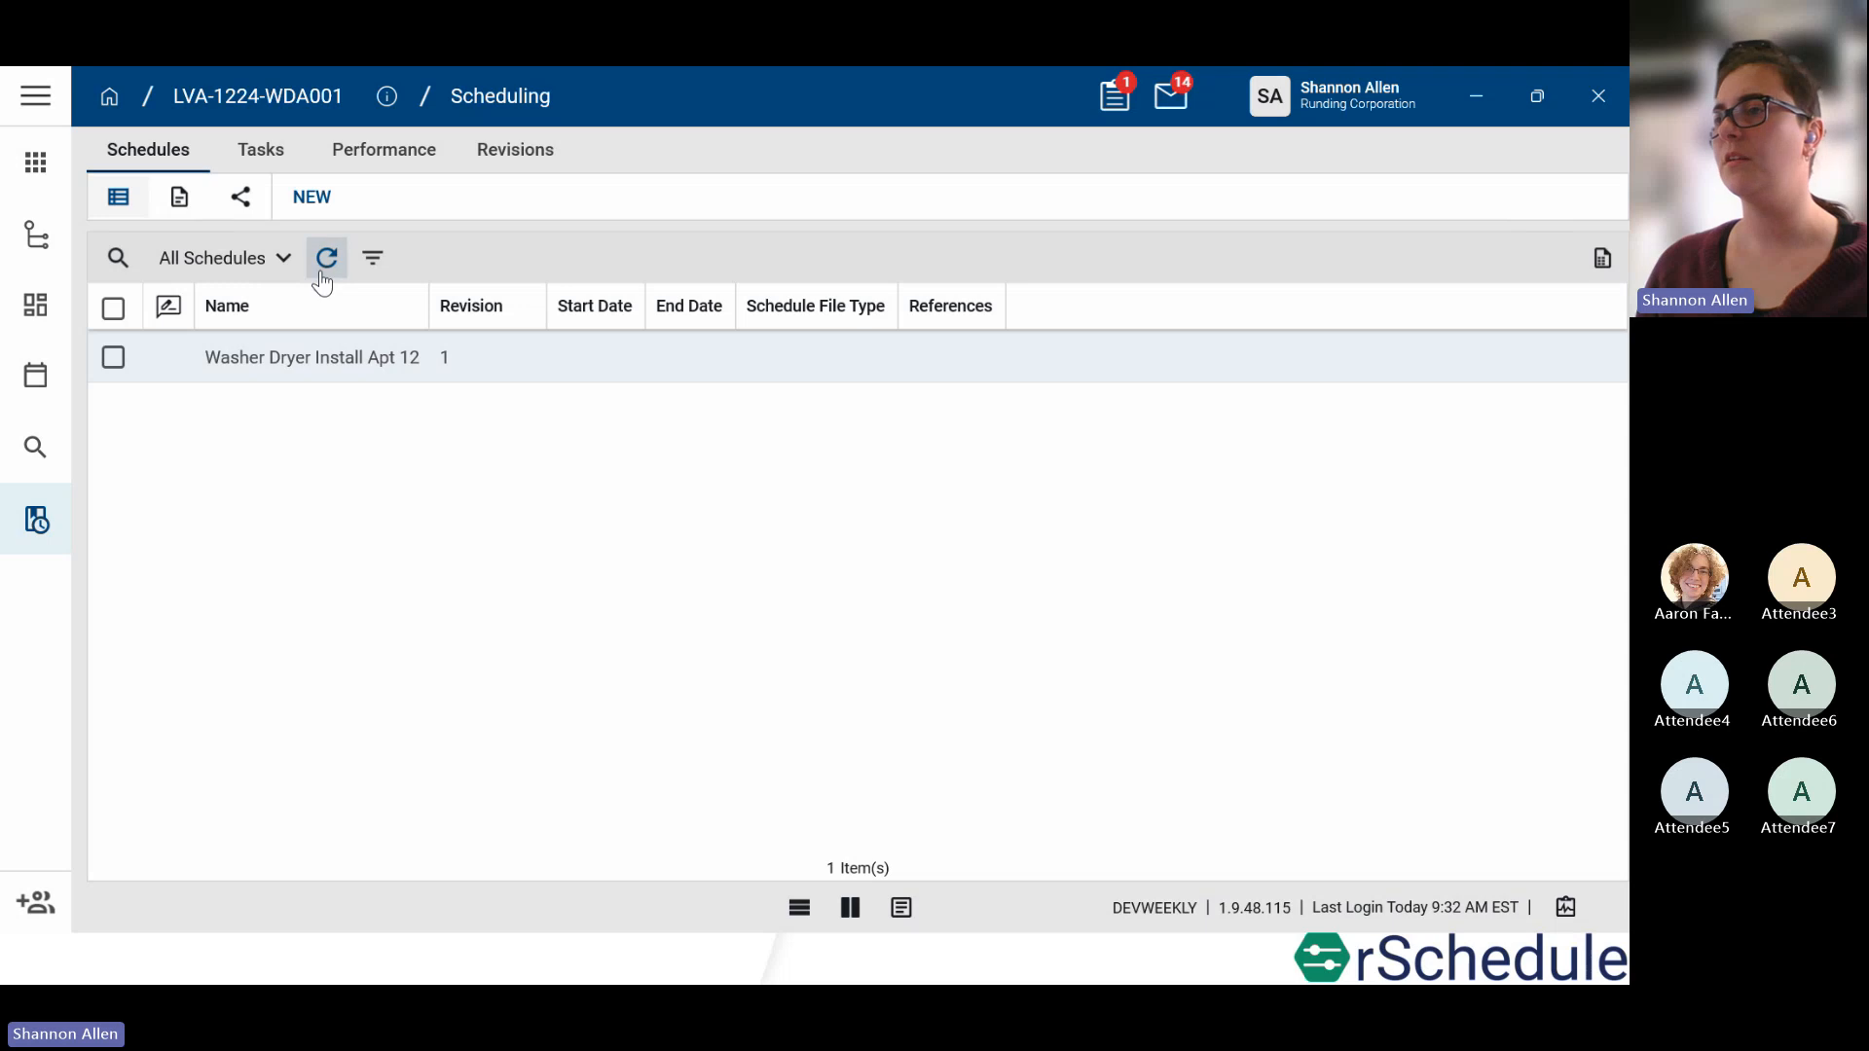
left_click(329, 380)
Step: Look over the project's milestones in the Milestones app and return to Scheduling
left_click(34, 164)
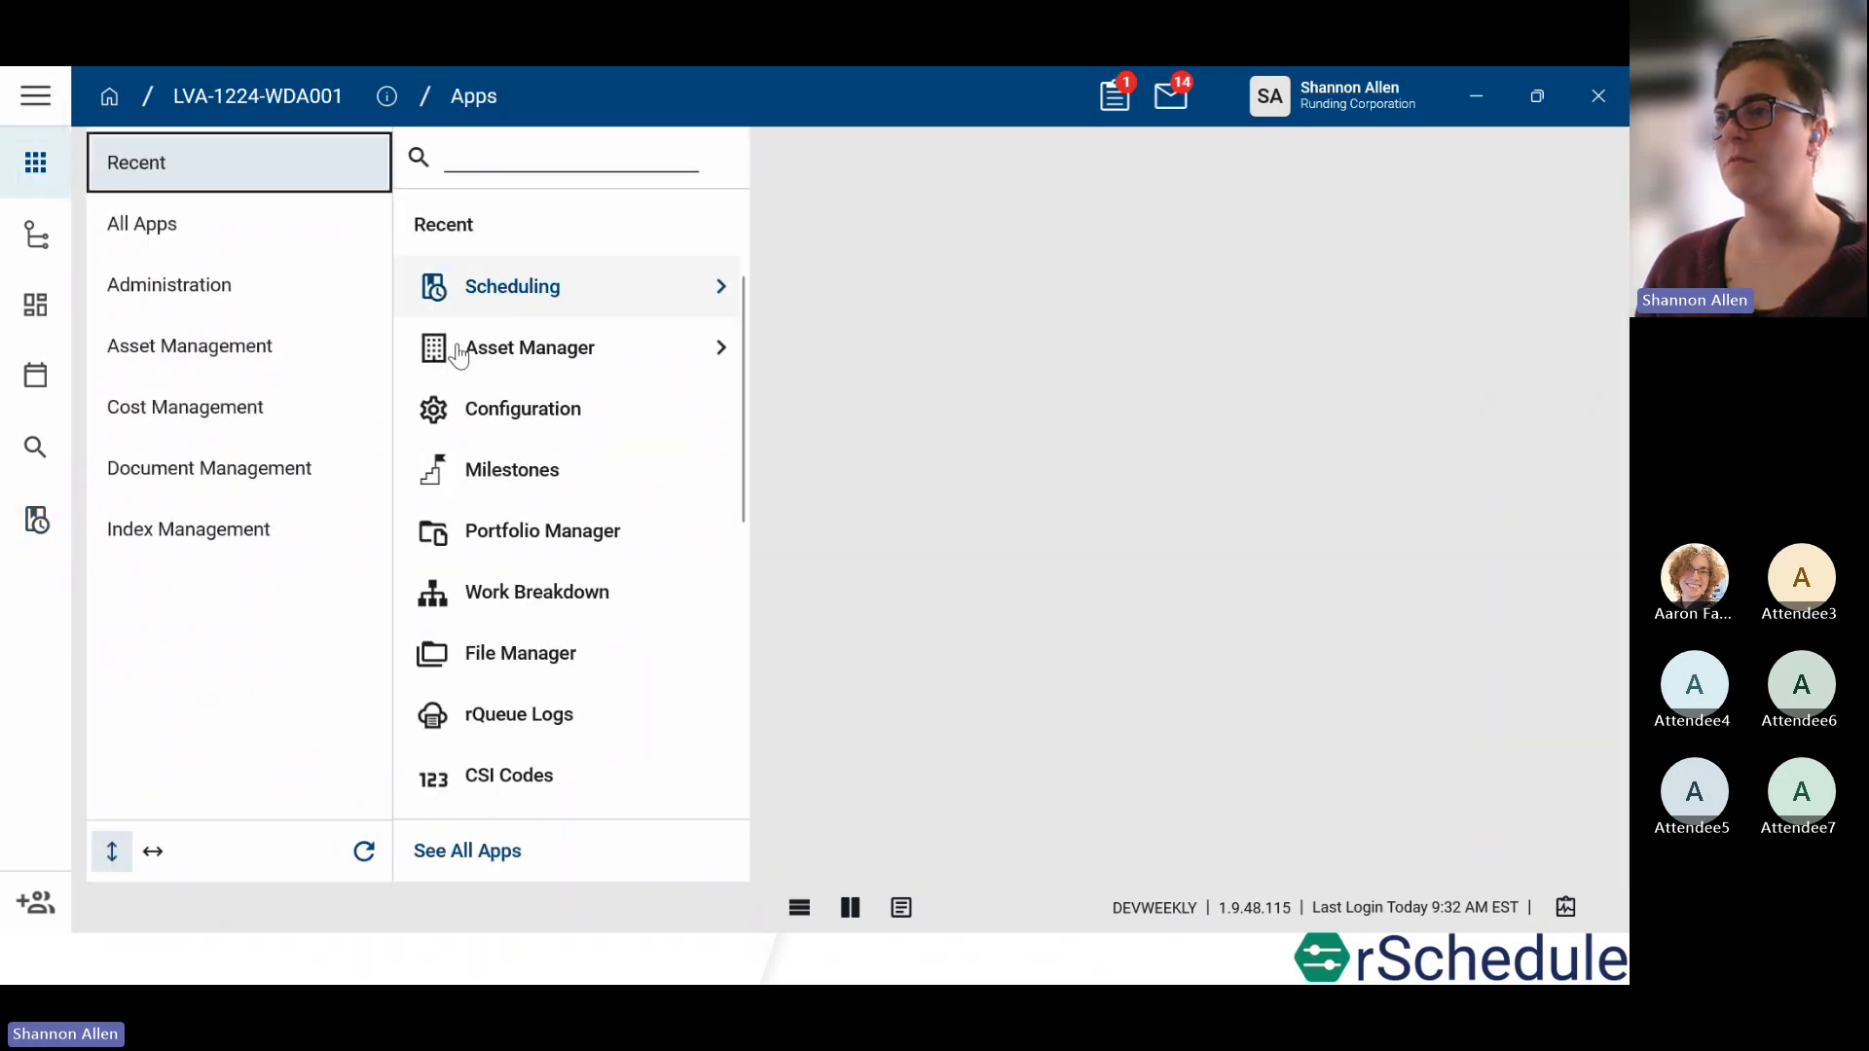
left_click(511, 469)
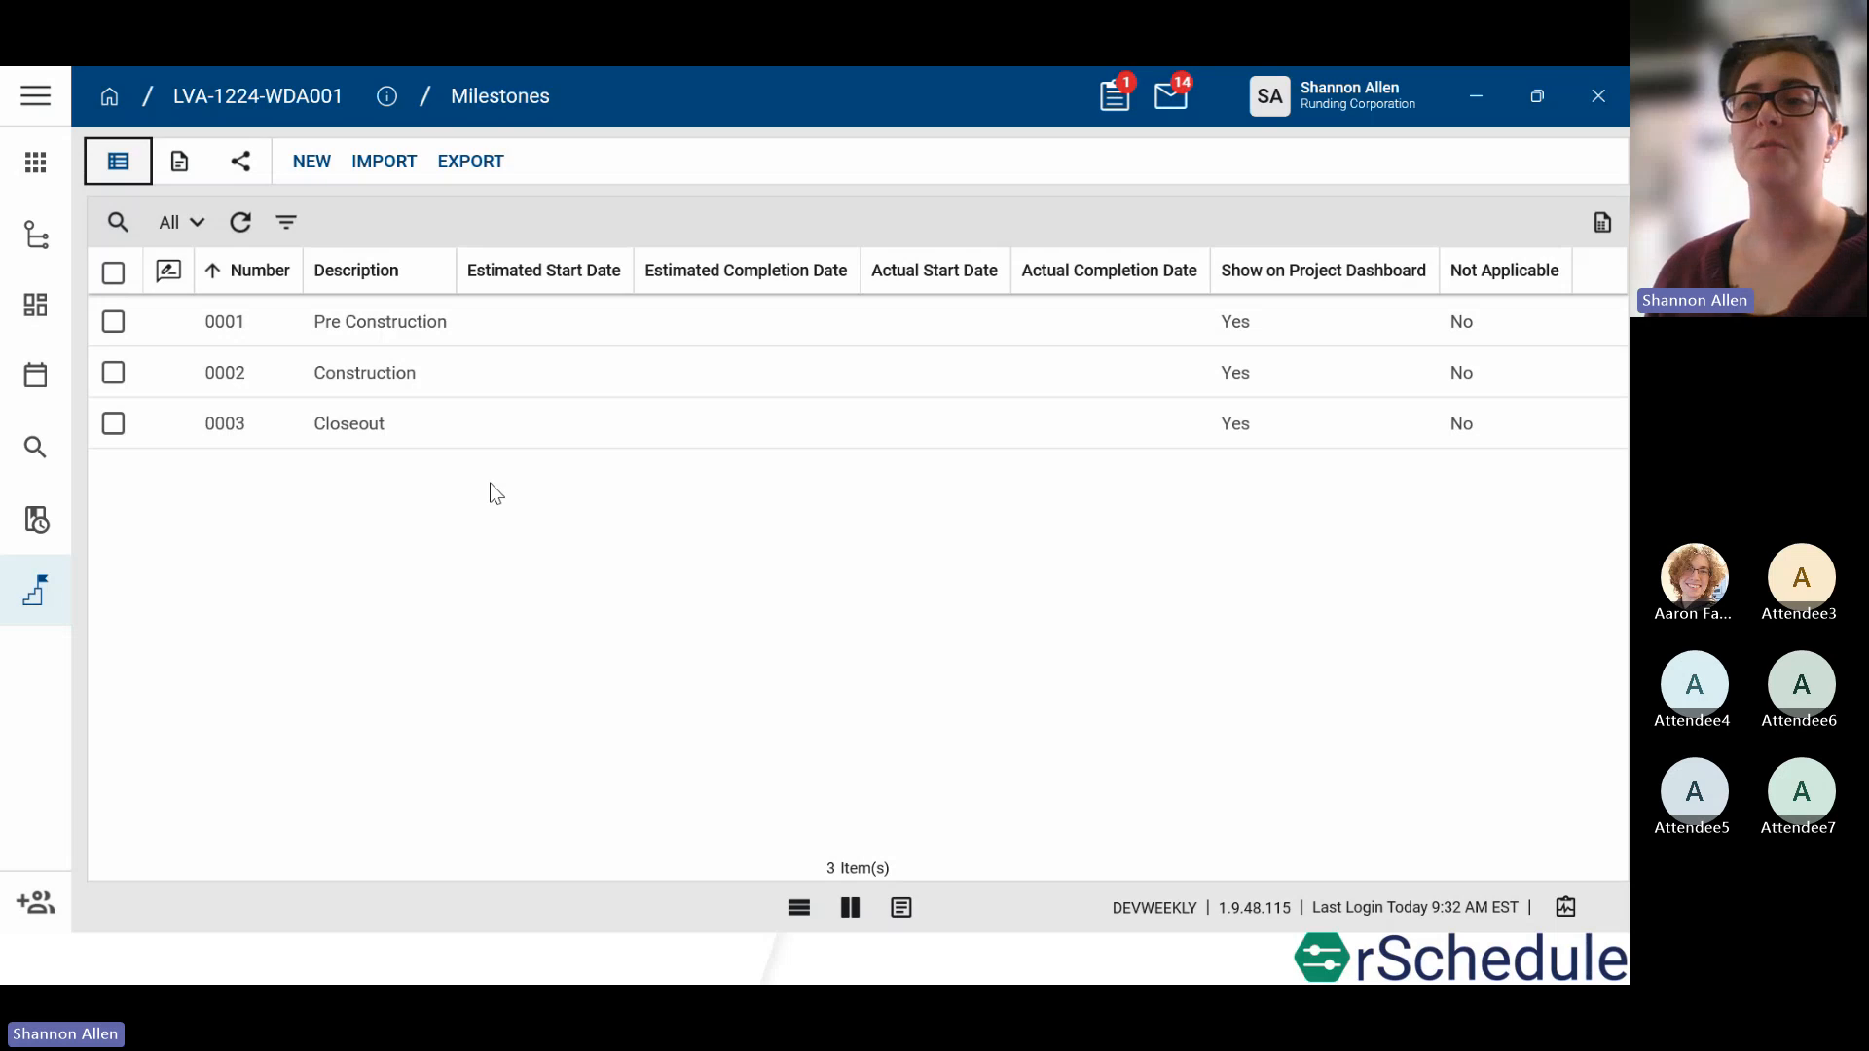
left_click(37, 519)
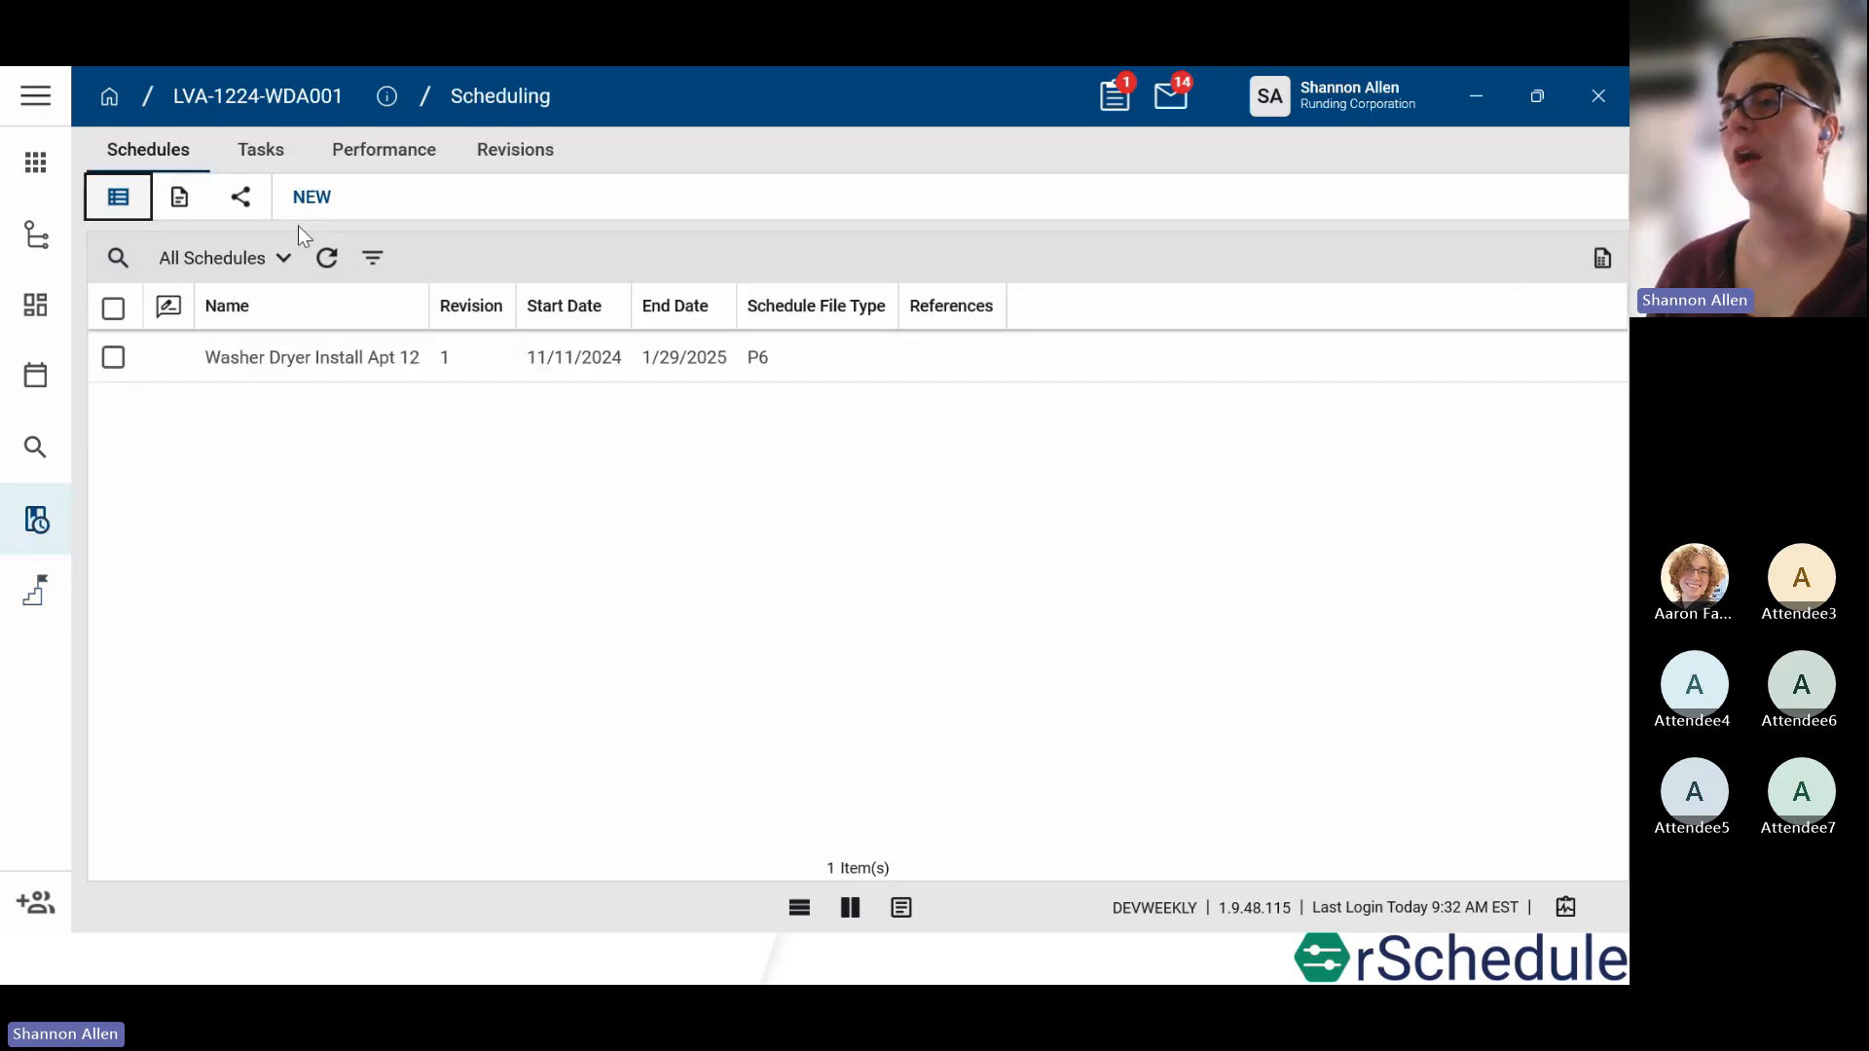
Step: Review the Washer Dryer Install Apt 12 schedule's file status, dates, imported tasks, comments and references
left_click(353, 362)
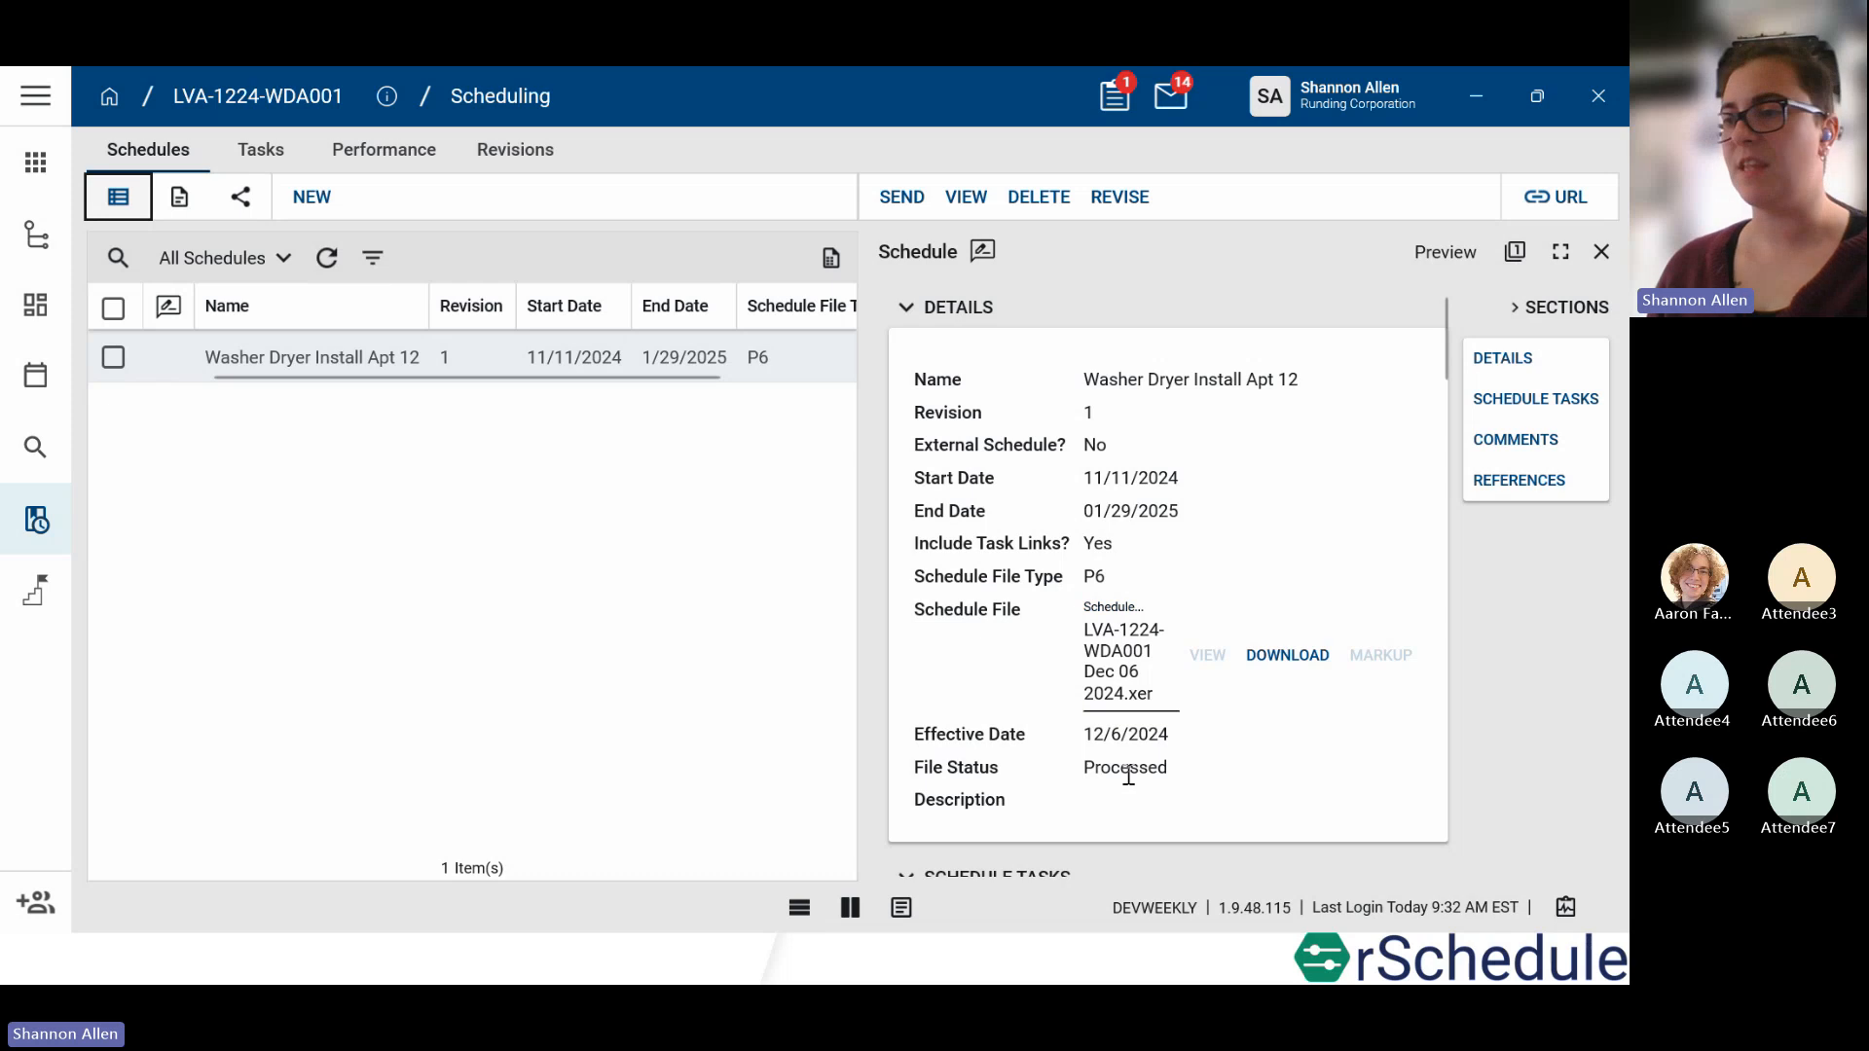
scroll(1183, 506, "down", 3)
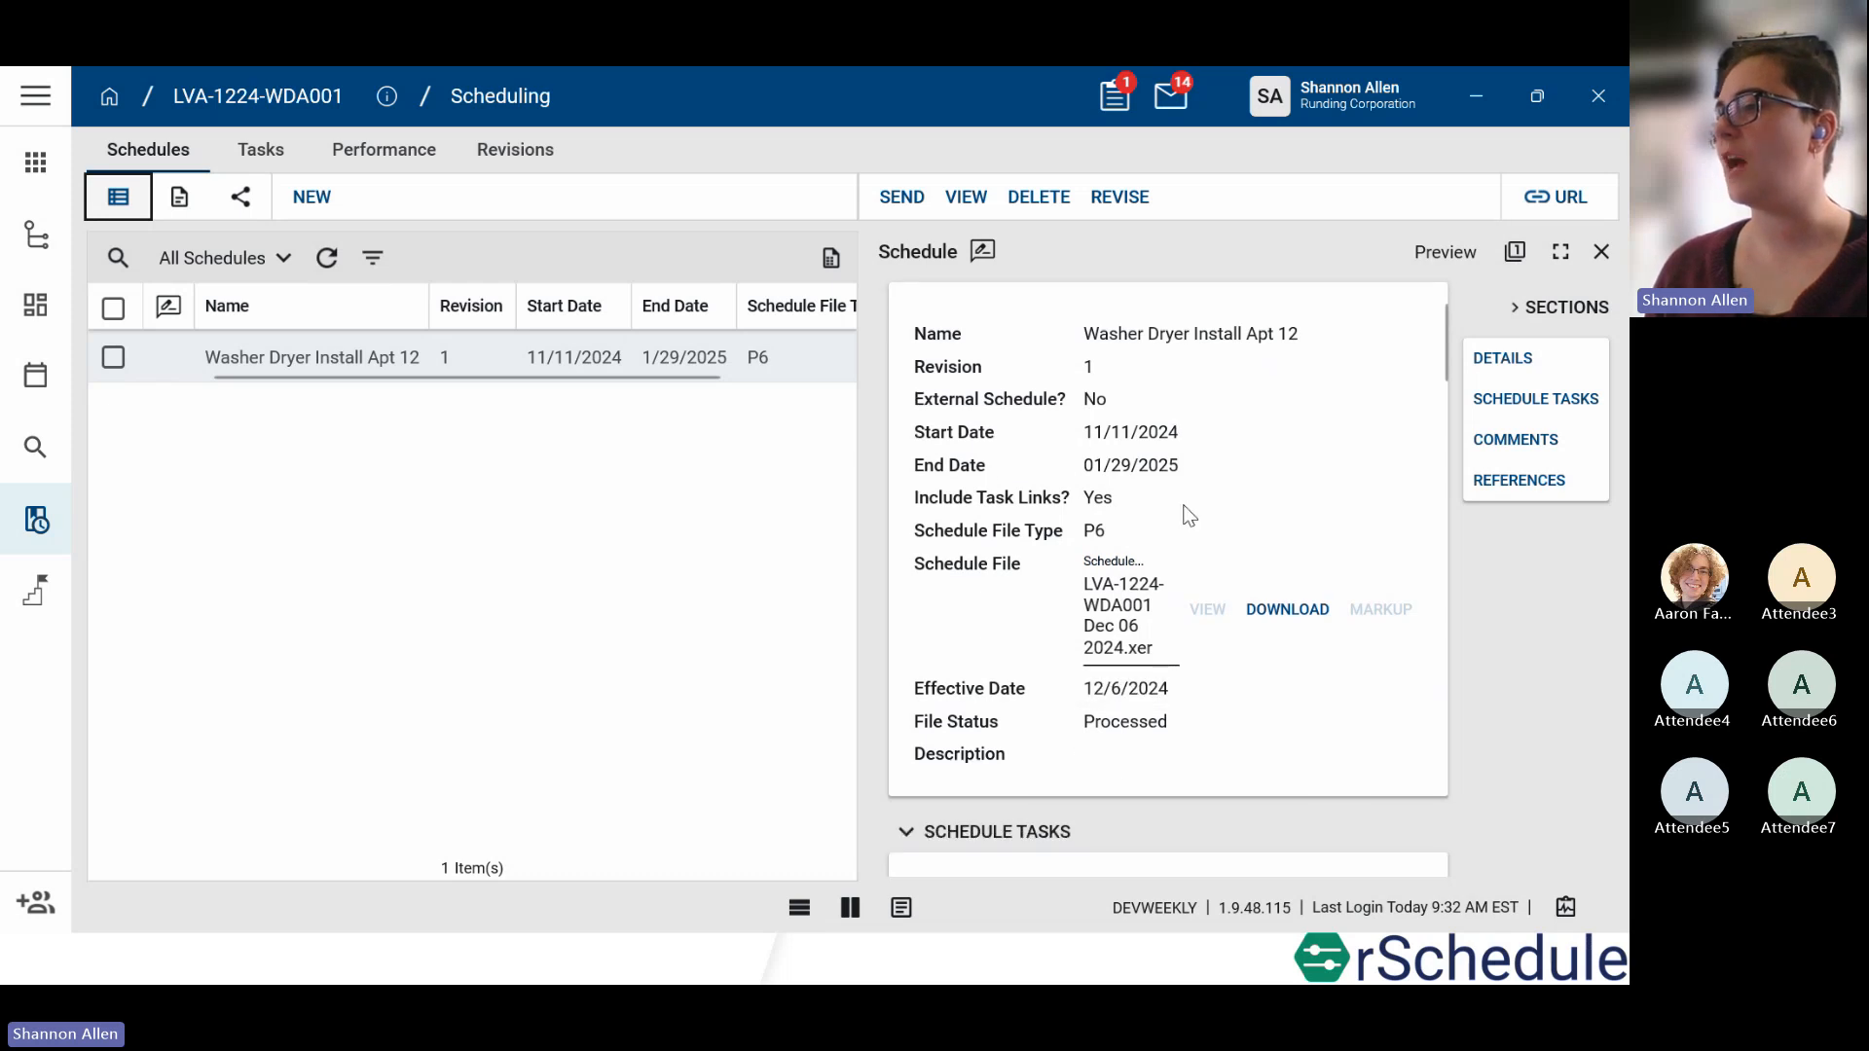
scroll(1184, 510, "down", 3)
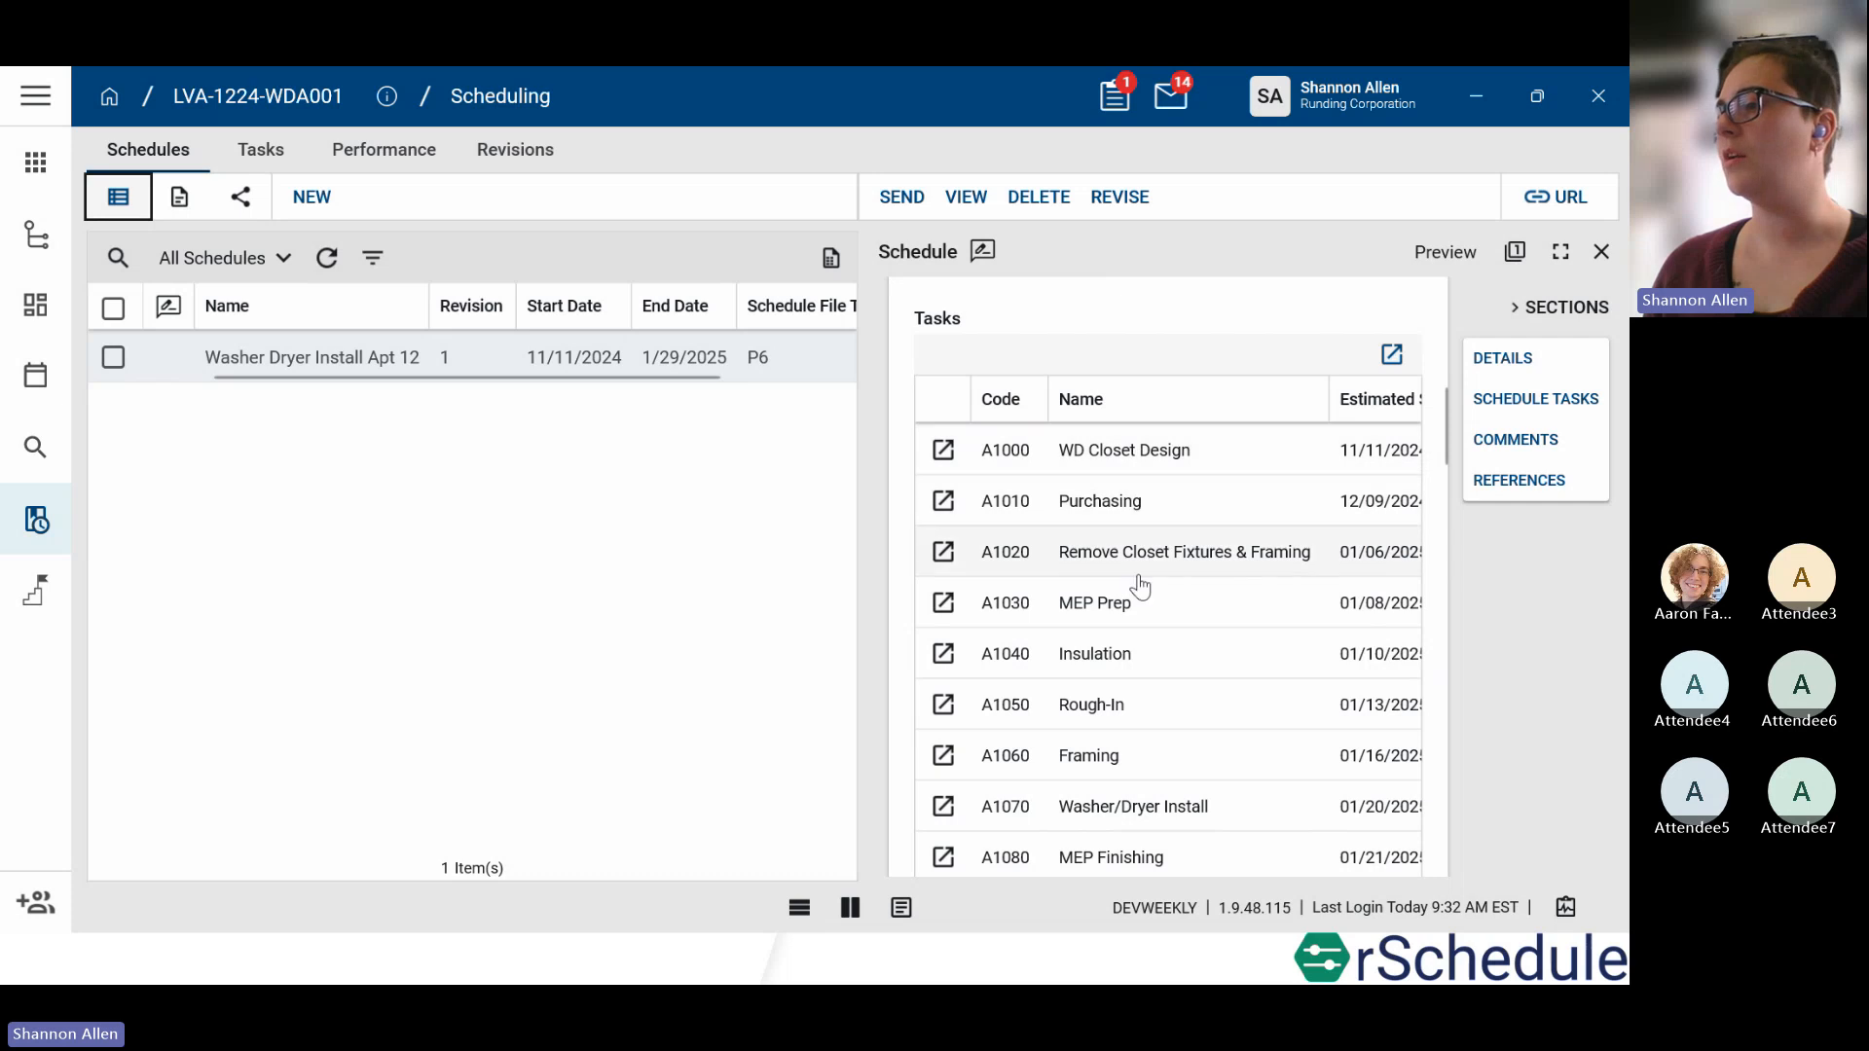
scroll(1135, 710, "down", 2)
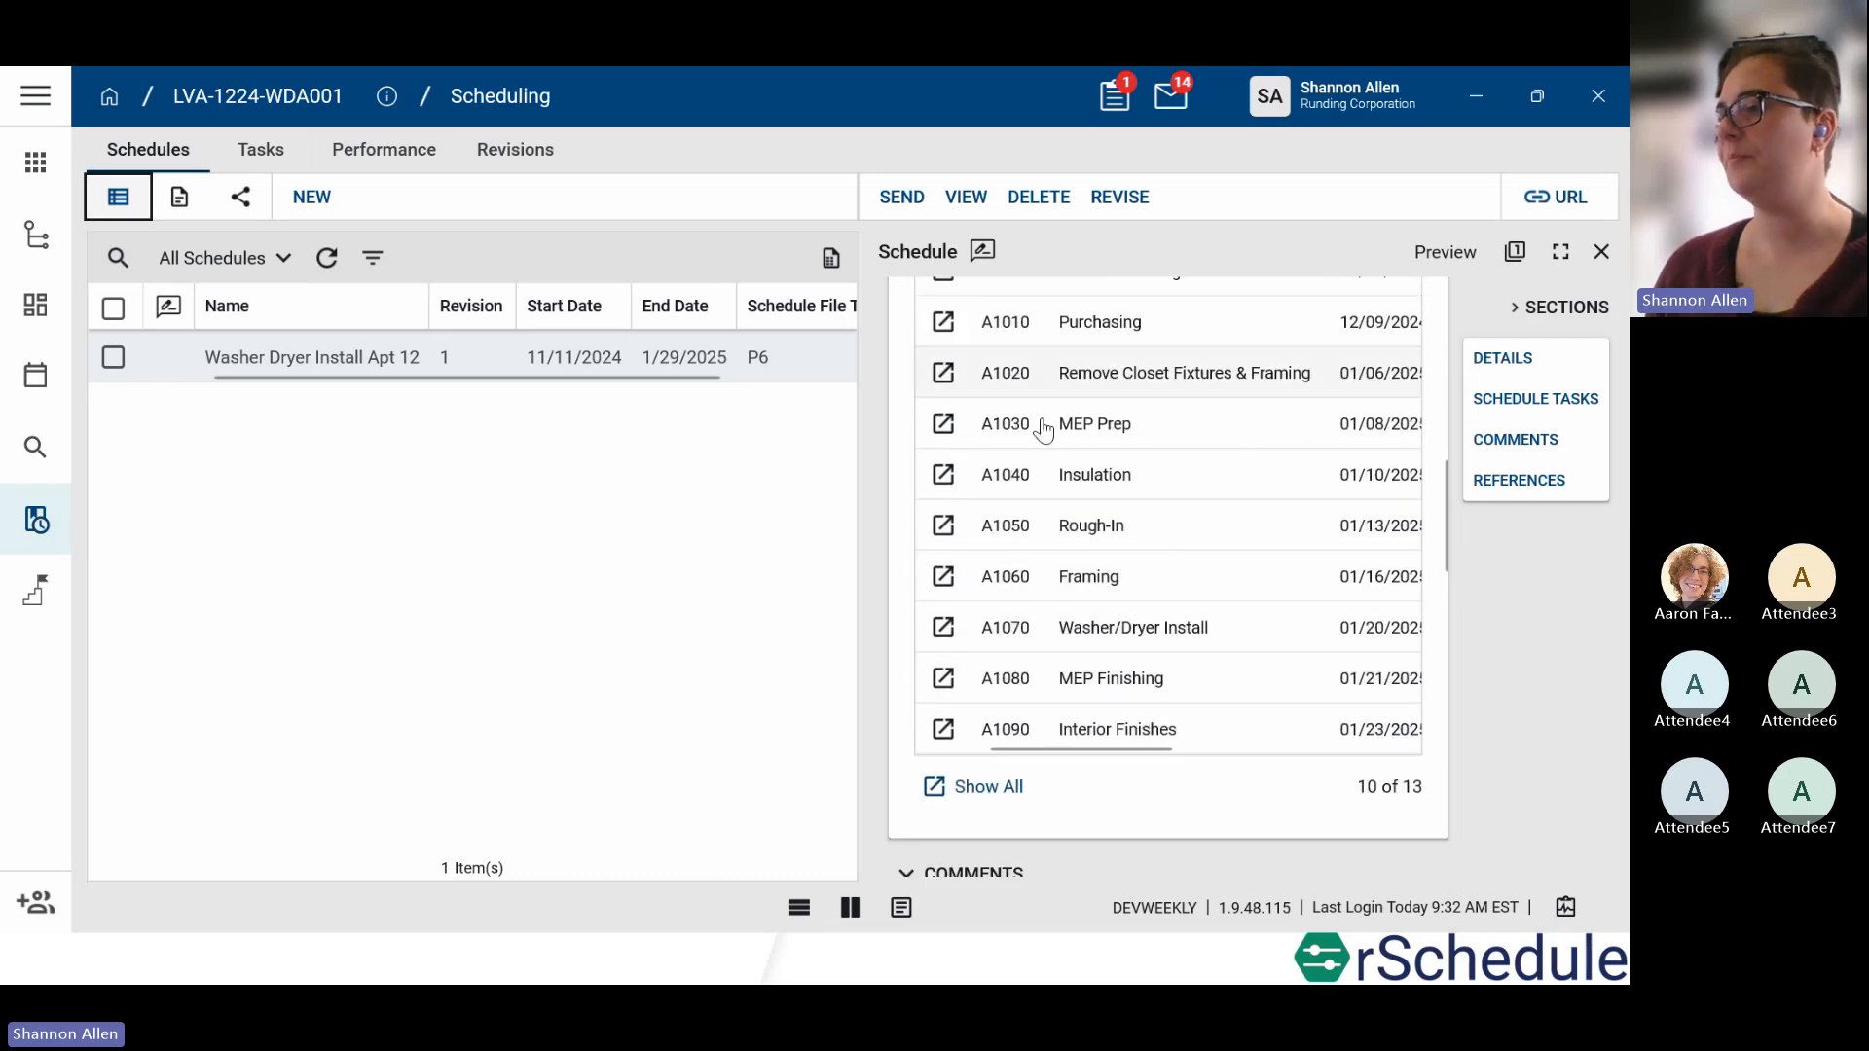
scroll(1042, 428, "down", 4)
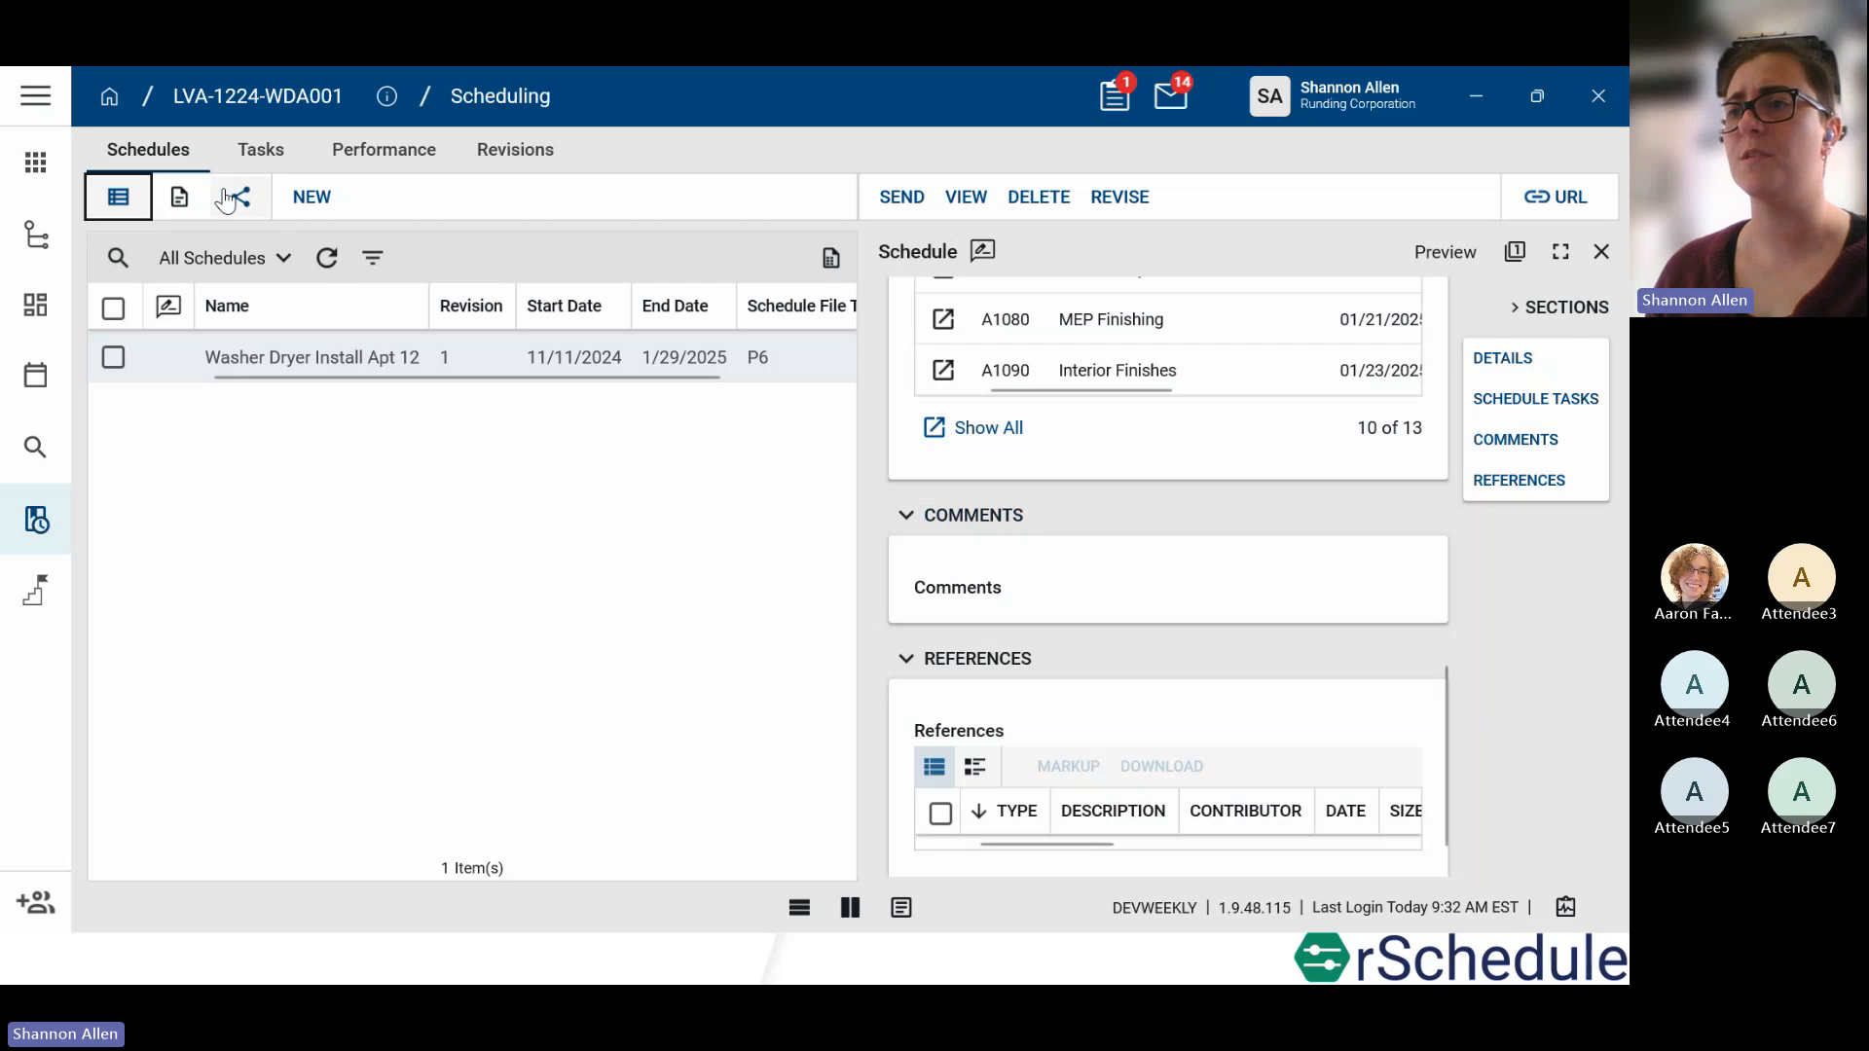
Step: Visualize all of the schedule's tasks on a Gantt chart, enlarge the timeline scale, and close the chart
left_click(277, 163)
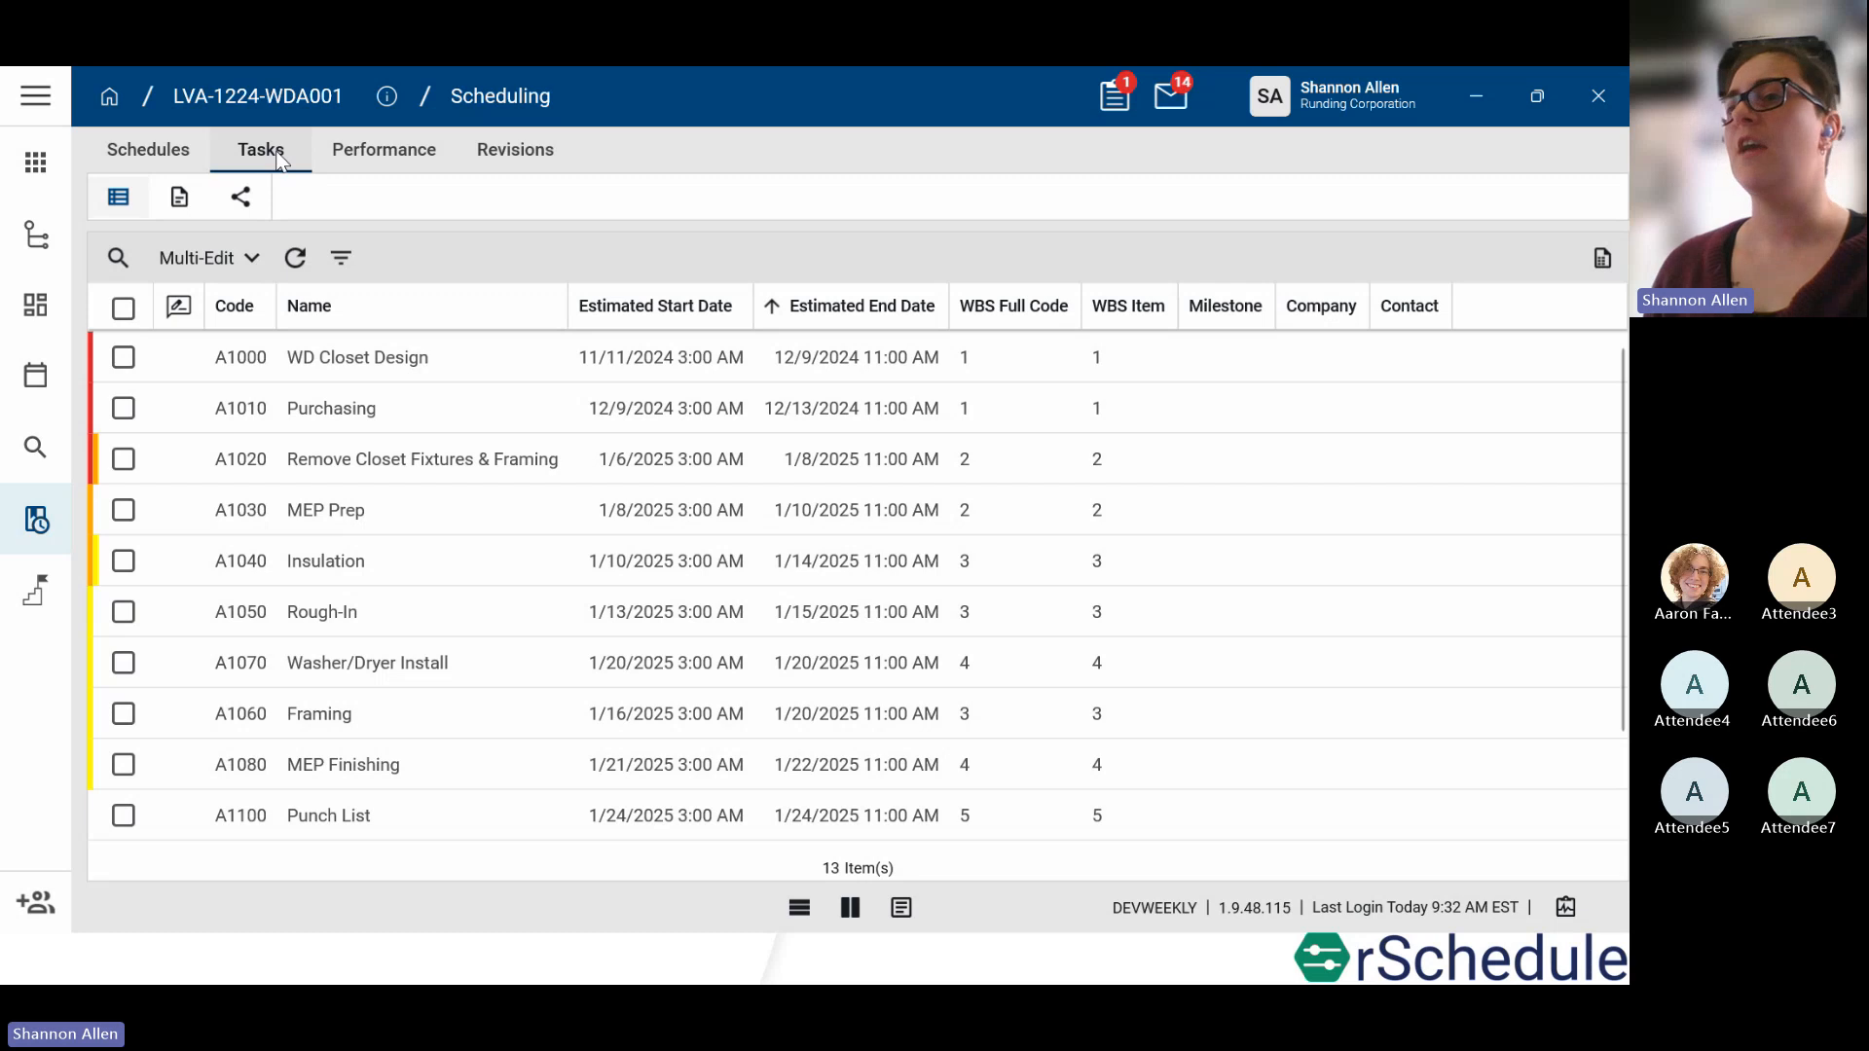
left_click(123, 309)
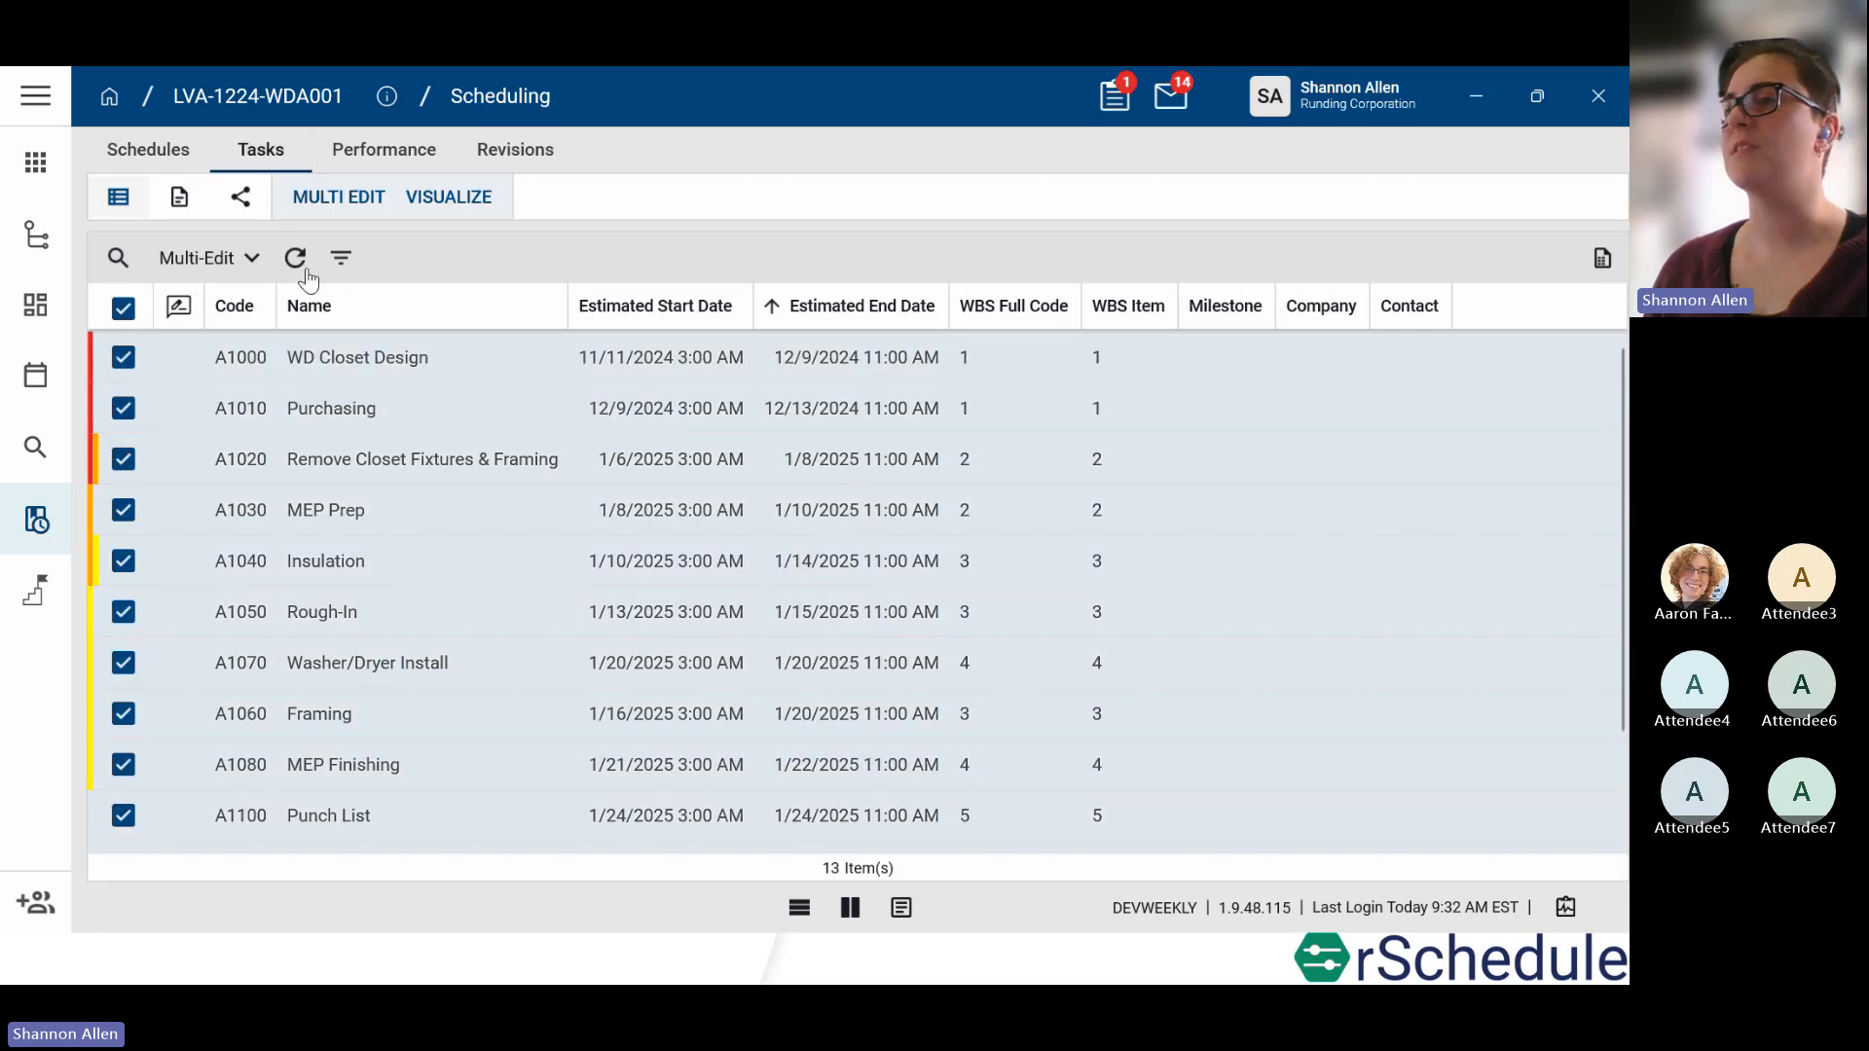
left_click(440, 206)
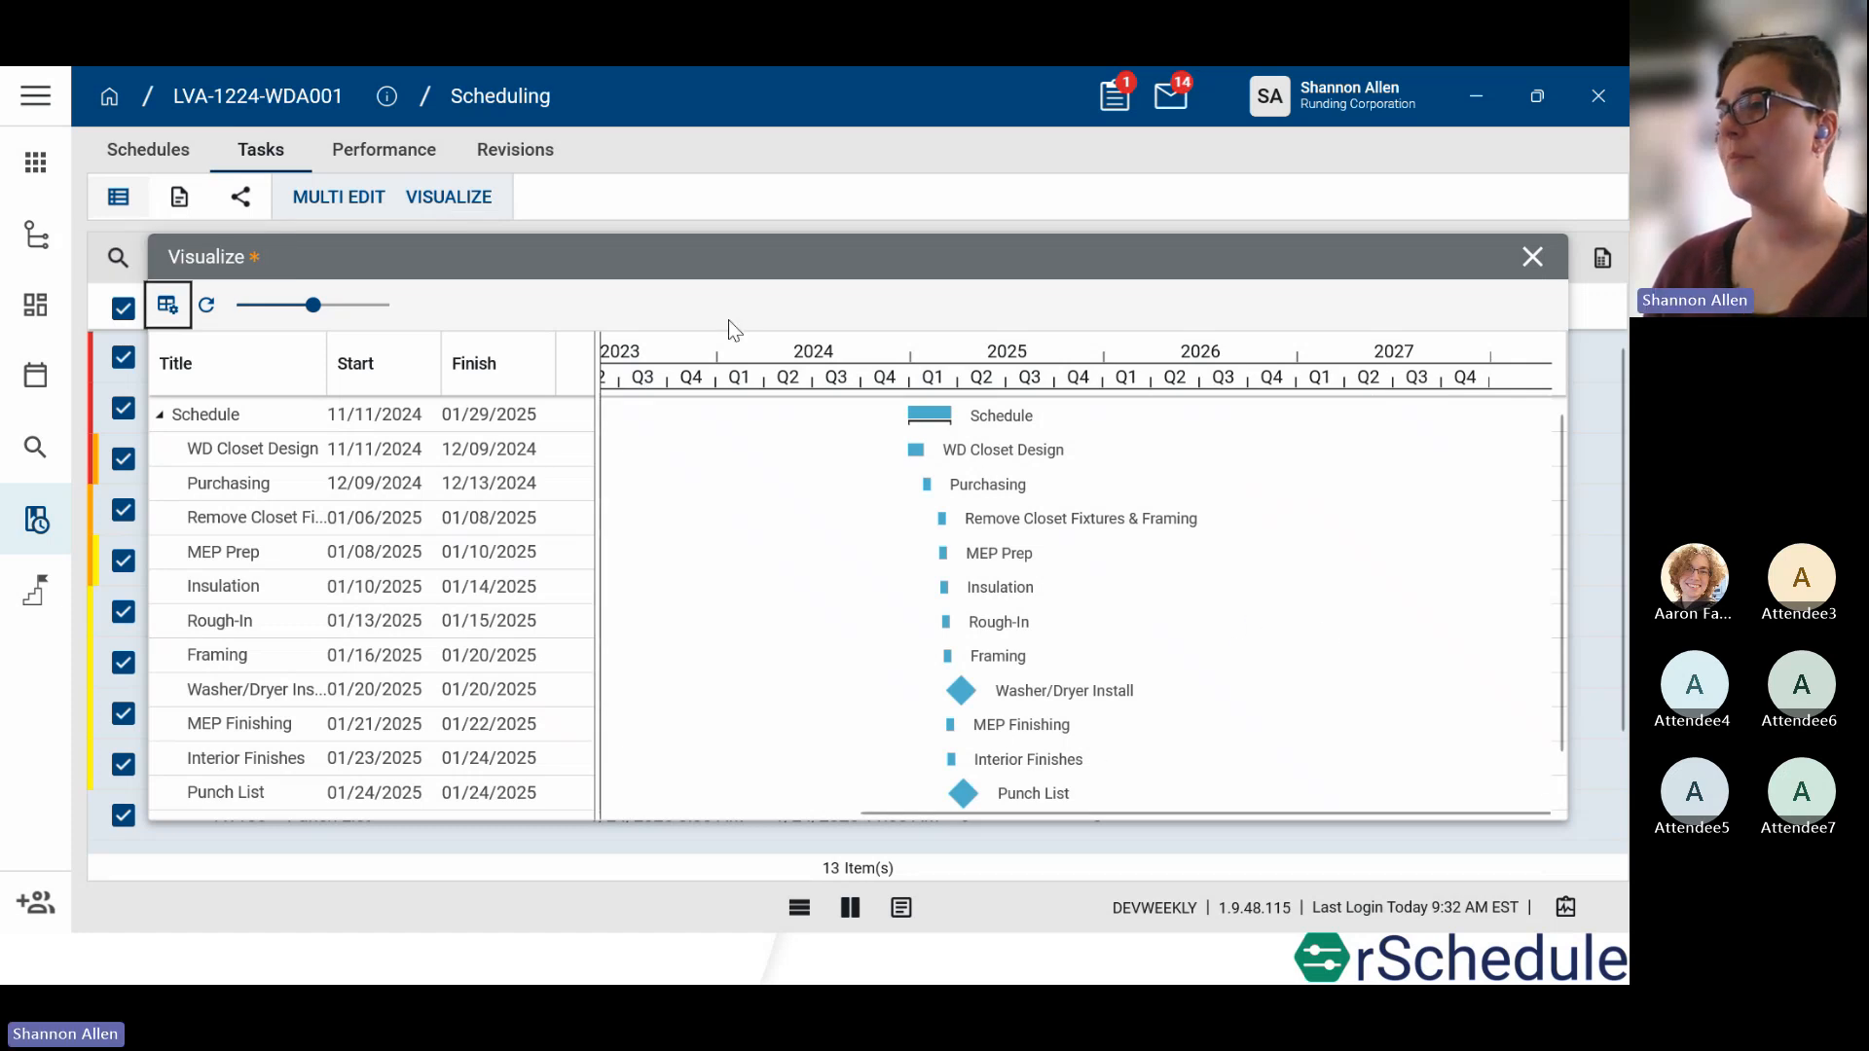
left_click_drag(322, 307, 369, 308)
mouse_move(477, 796)
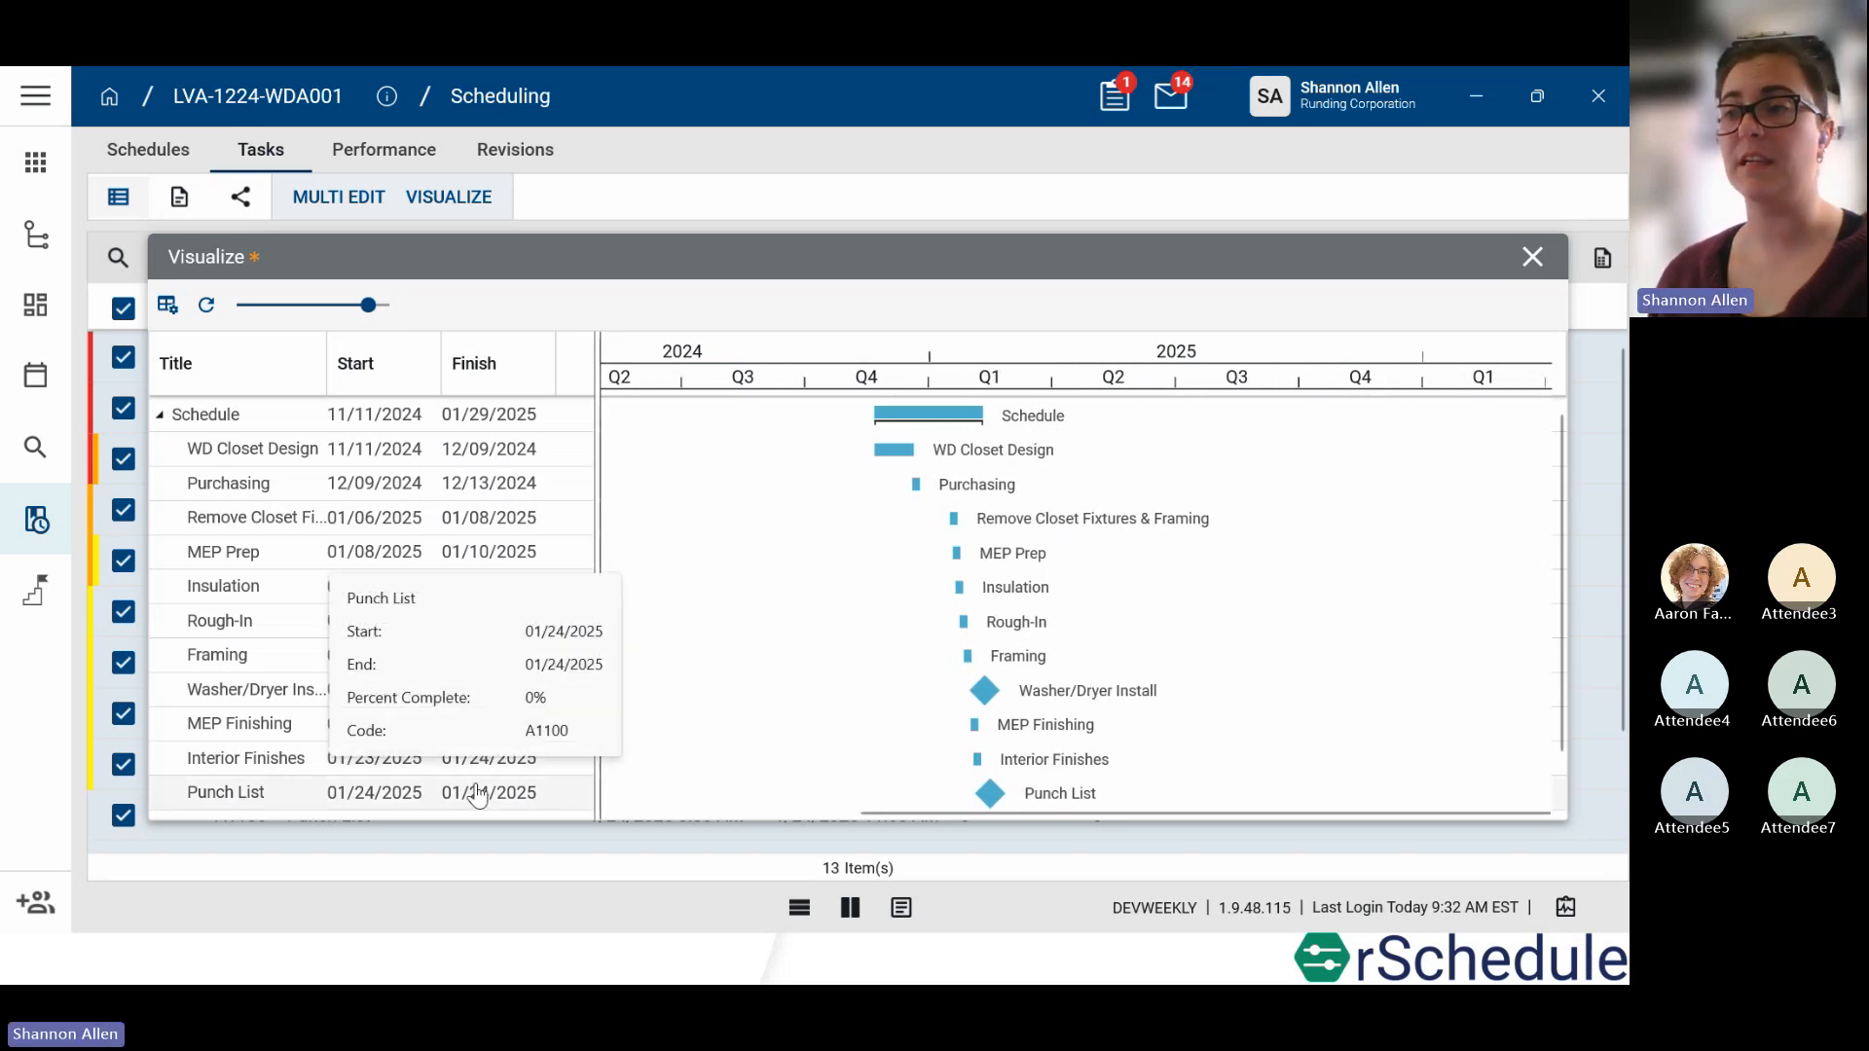
left_click(1531, 259)
left_click(1062, 590)
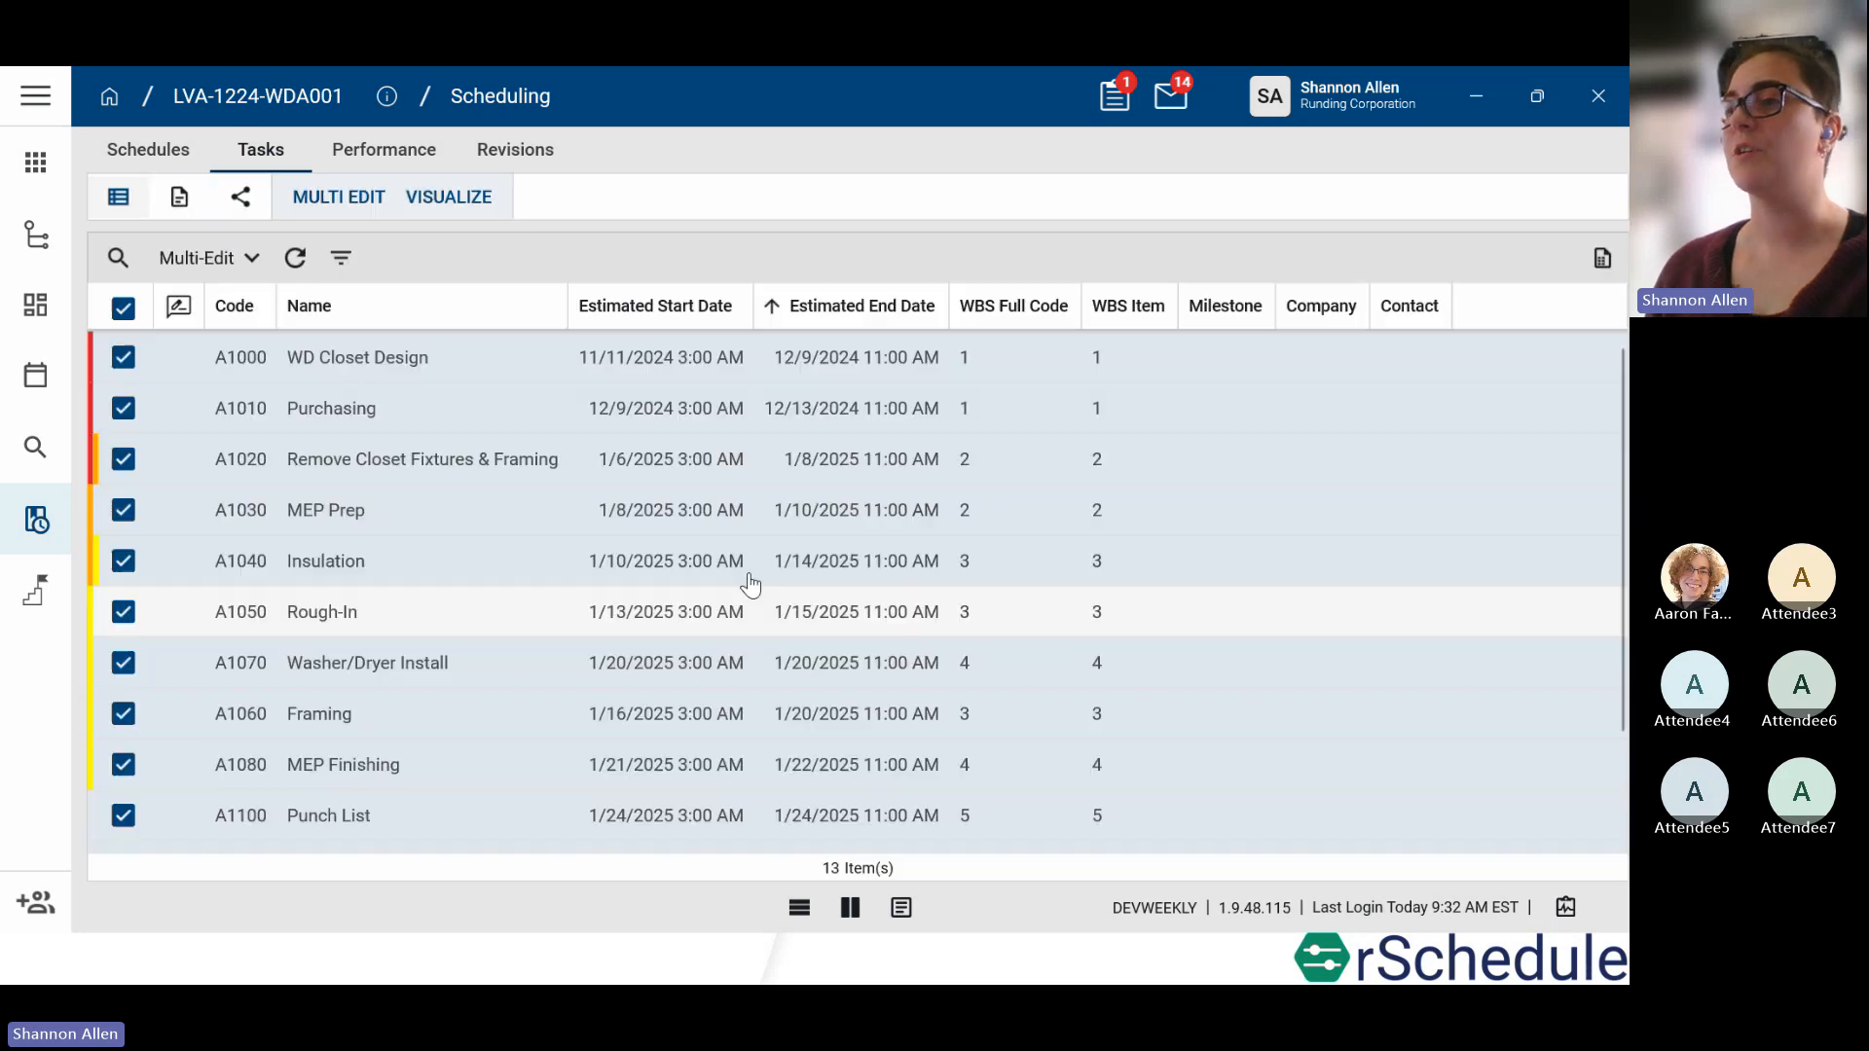
Step: Visualize only tasks A1000 through A1030 on a Gantt chart and close it, discarding unsaved changes
left_click(122, 309)
left_click(123, 357)
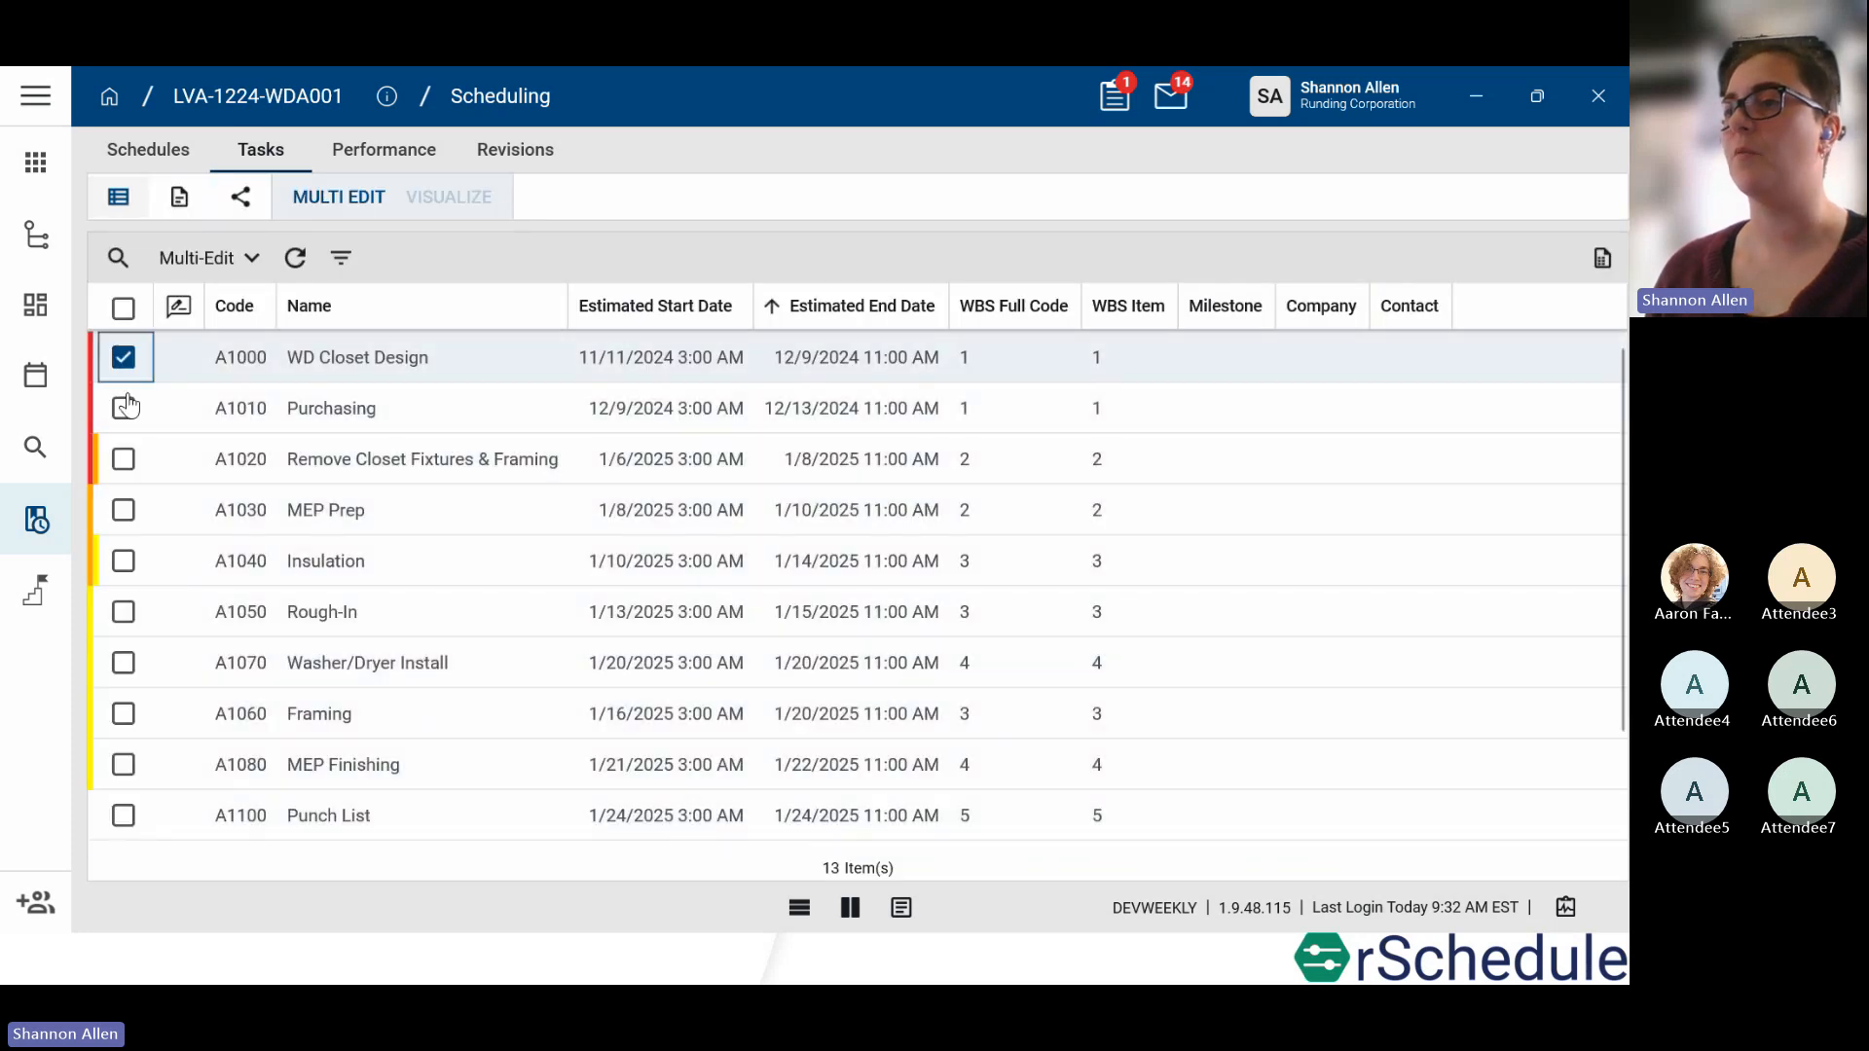
left_click(123, 408)
left_click(123, 459)
left_click(123, 510)
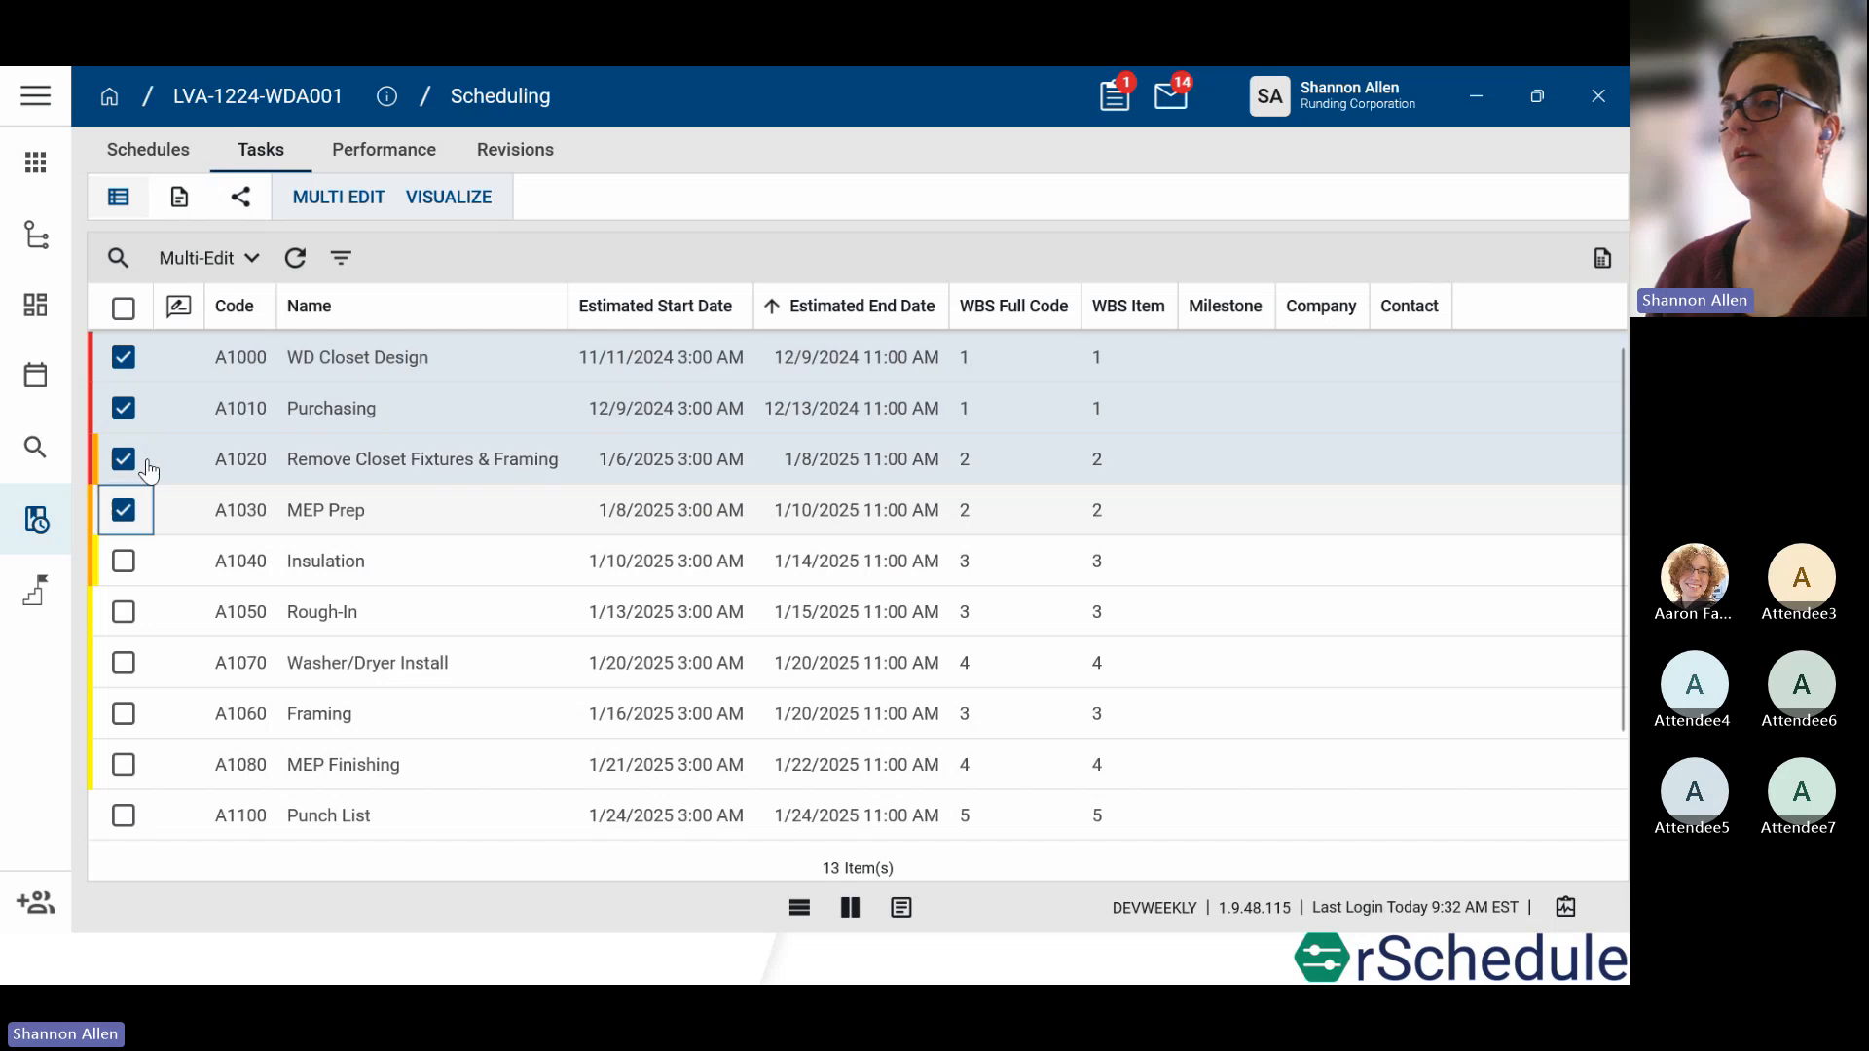
left_click(448, 198)
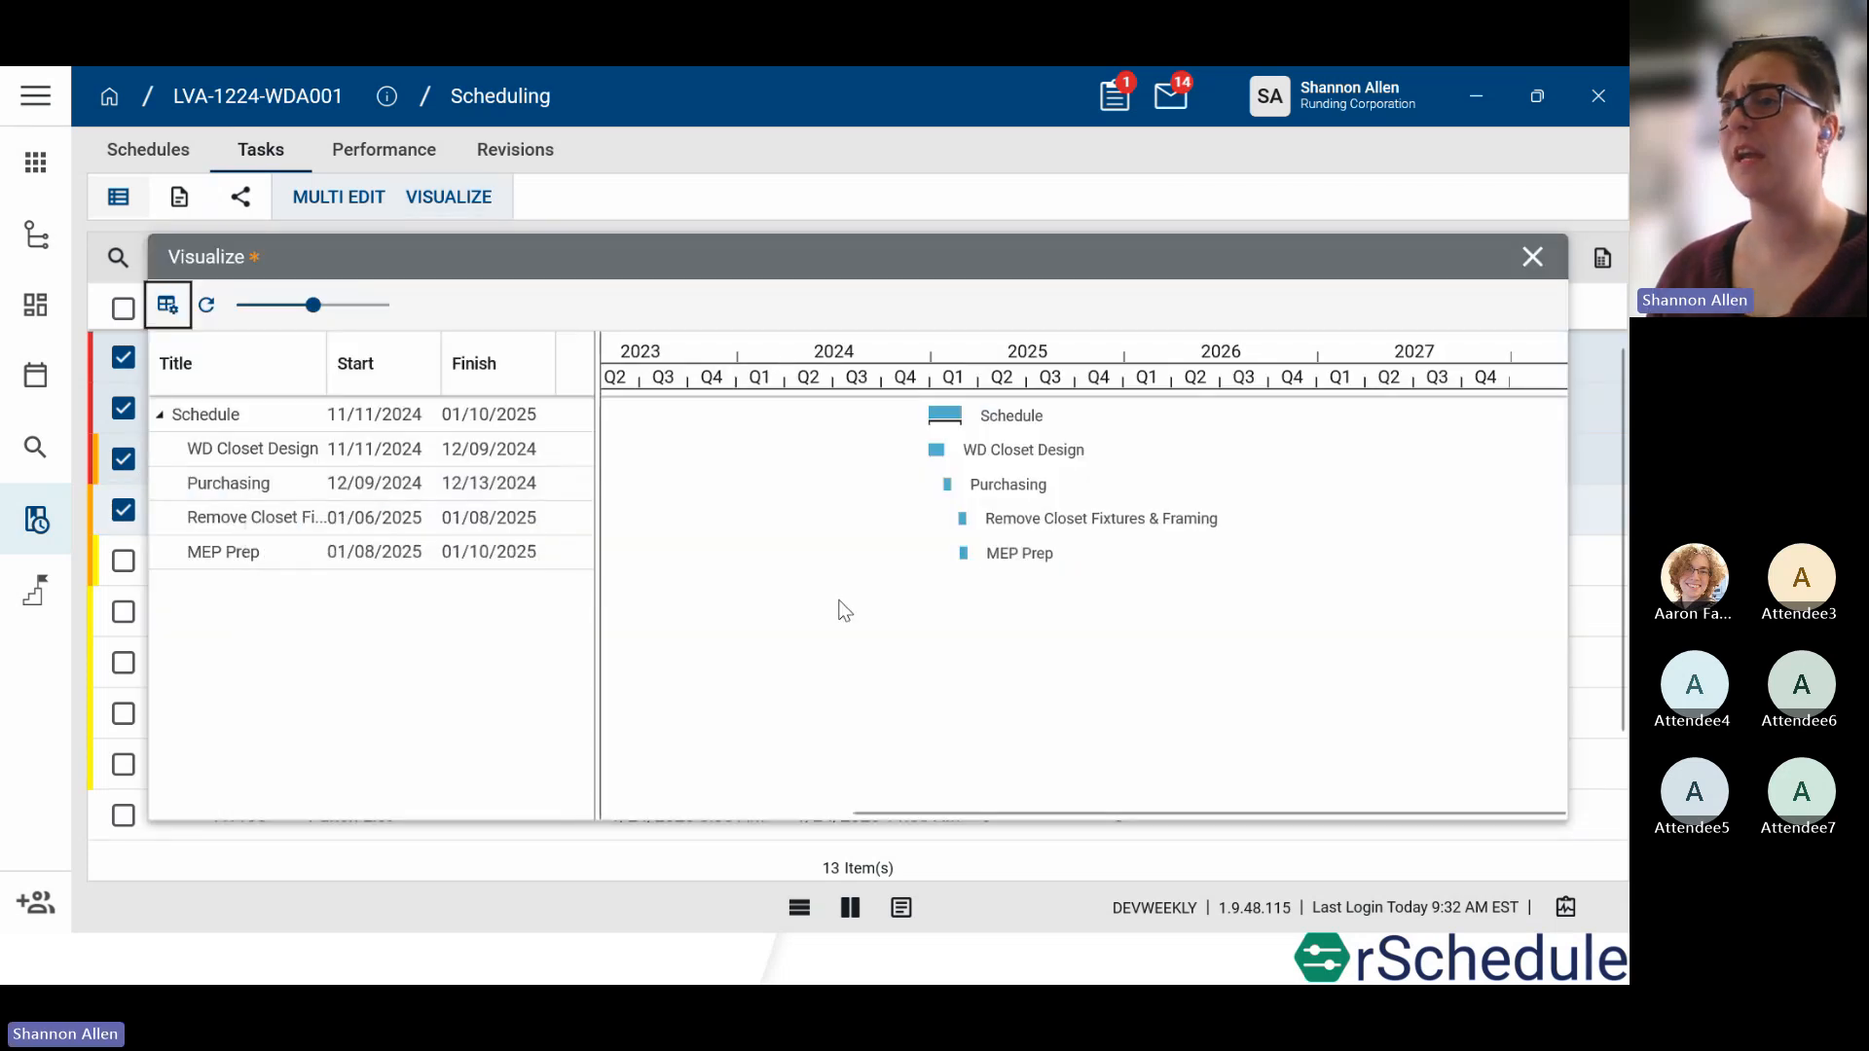
left_click(1532, 257)
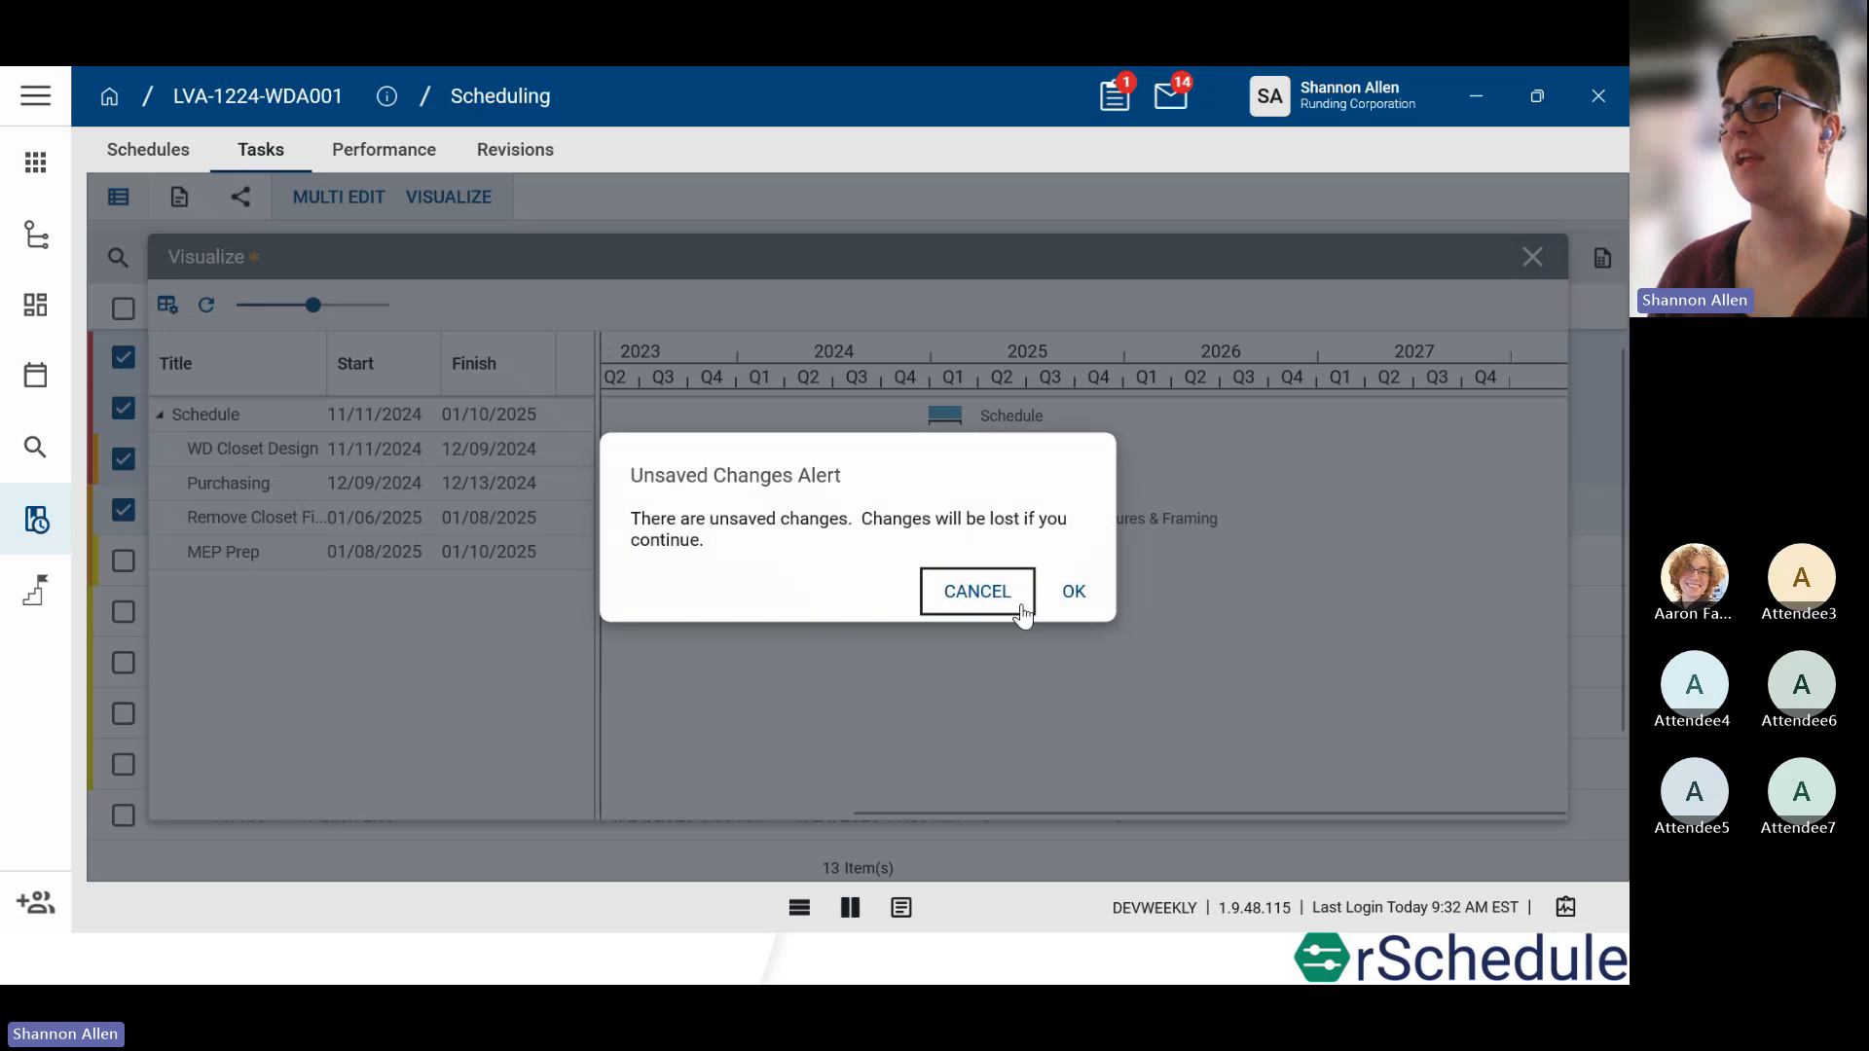
left_click(1078, 591)
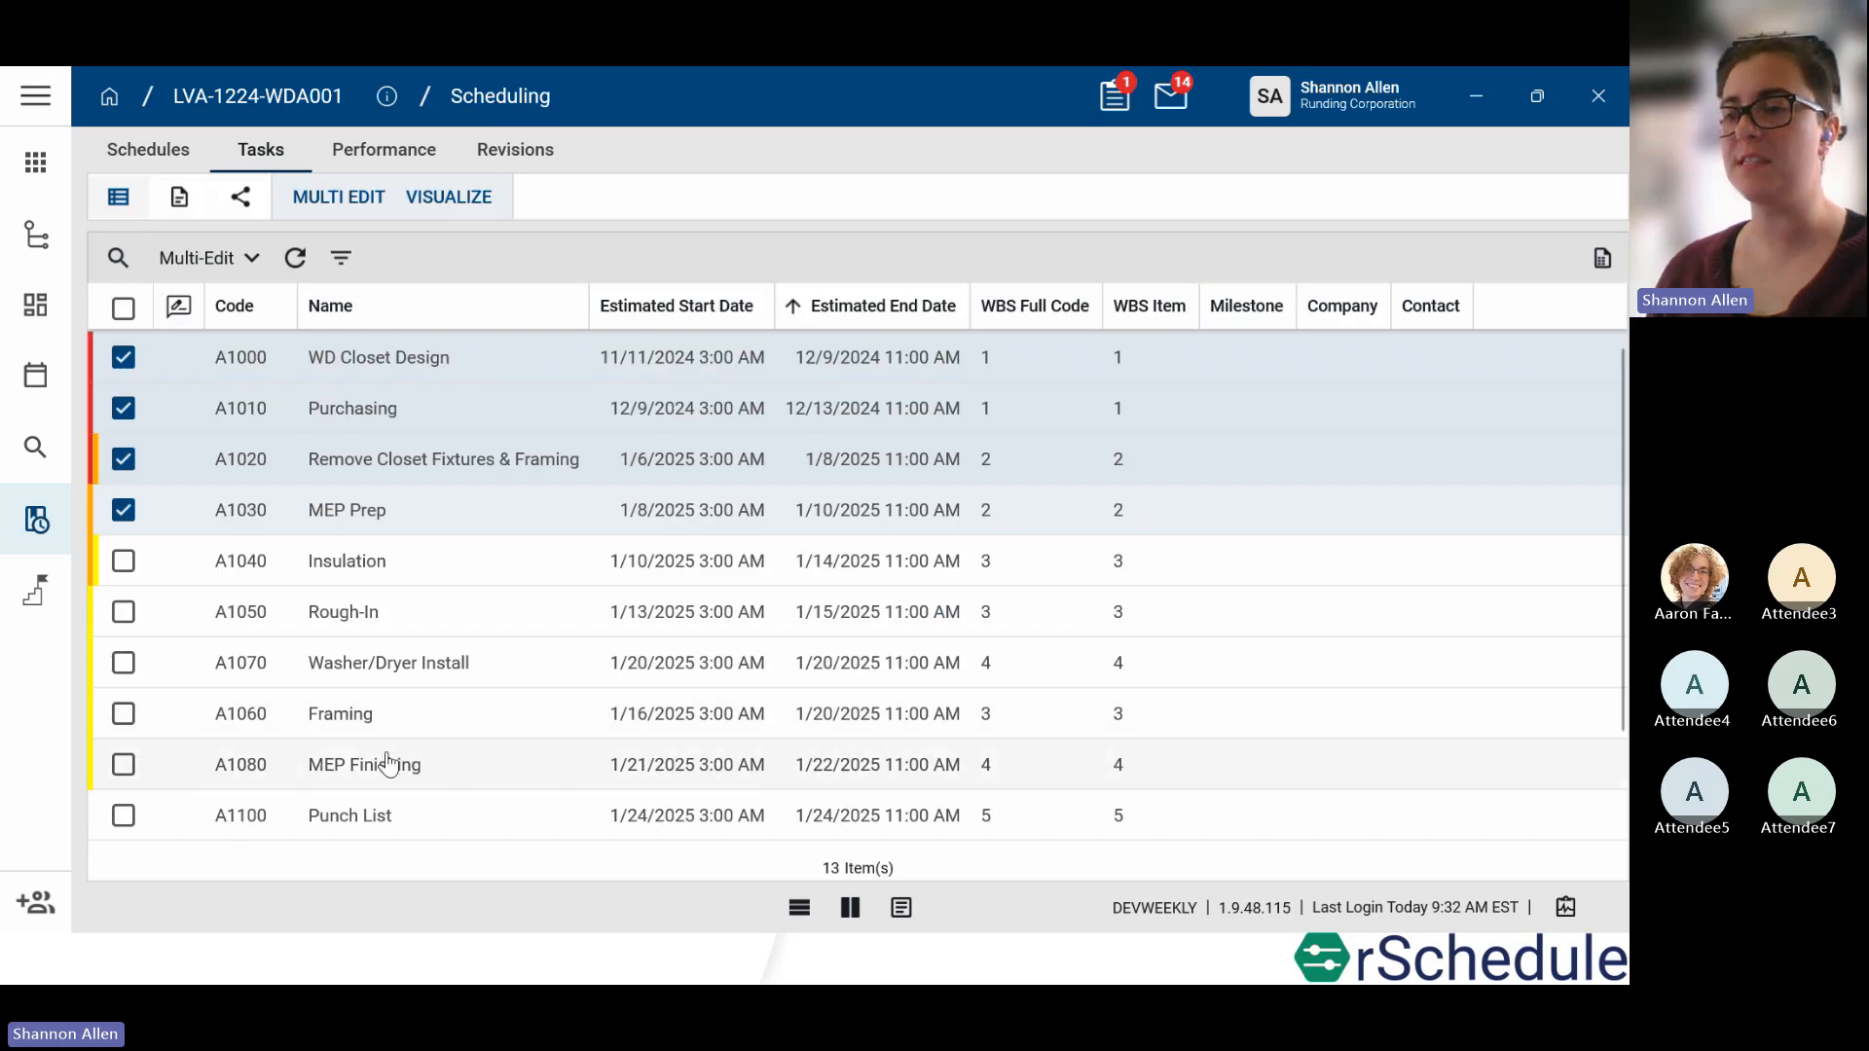
Step: Deselect tasks A1000 through A1030 in the task list
scroll(387, 762, "down", 1)
scroll(396, 804, "up", 1)
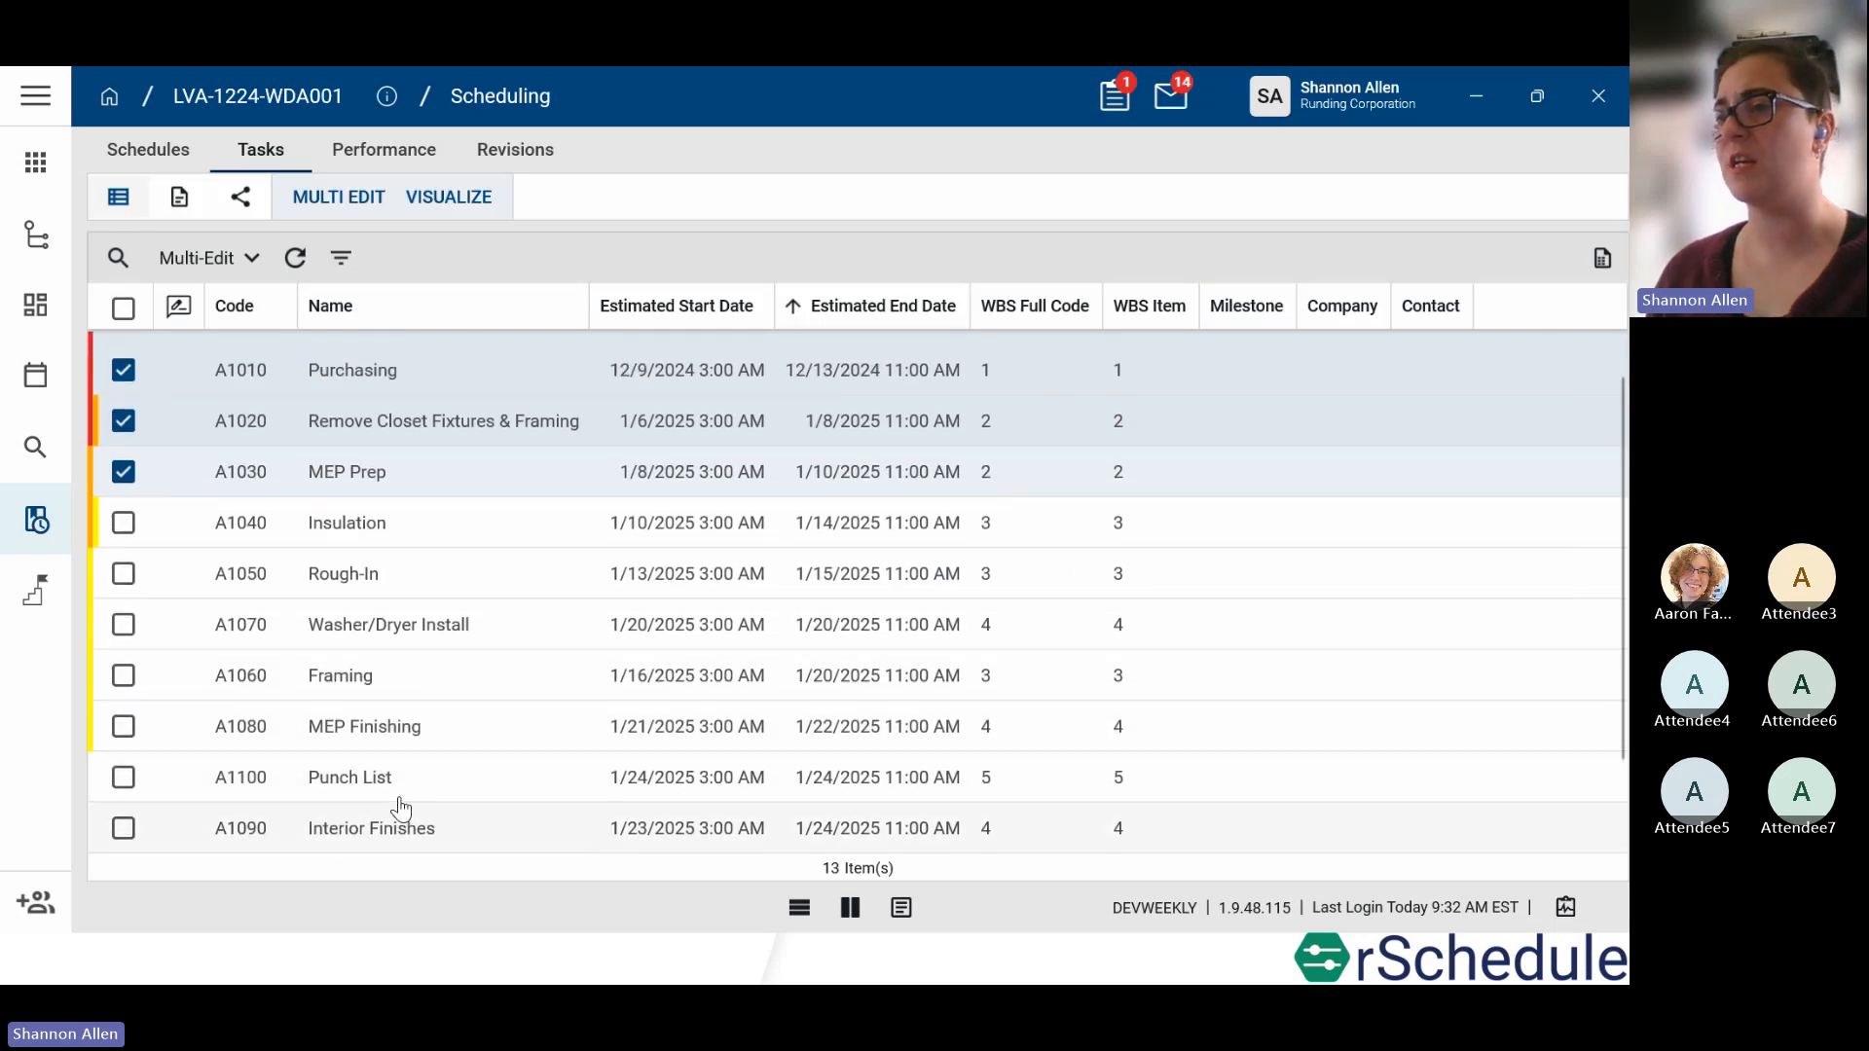
left_click(123, 510)
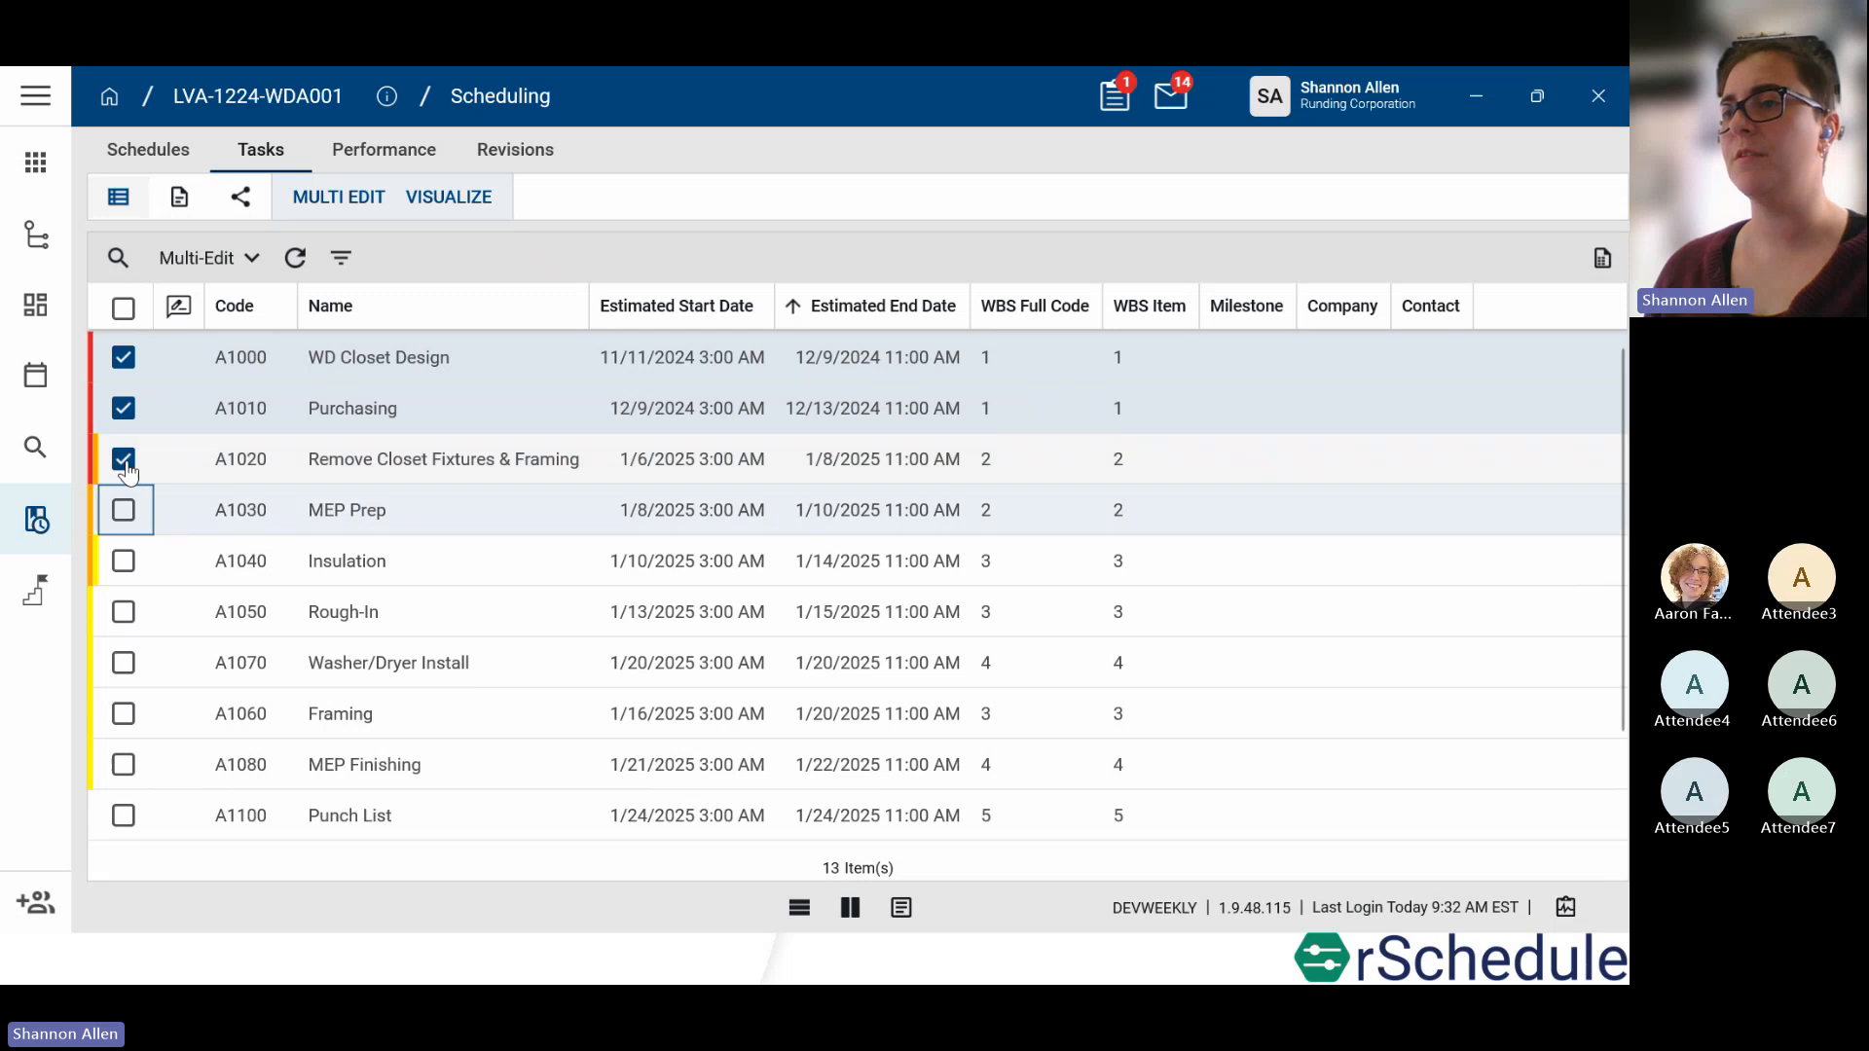
left_click(122, 458)
left_click(123, 408)
left_click(122, 357)
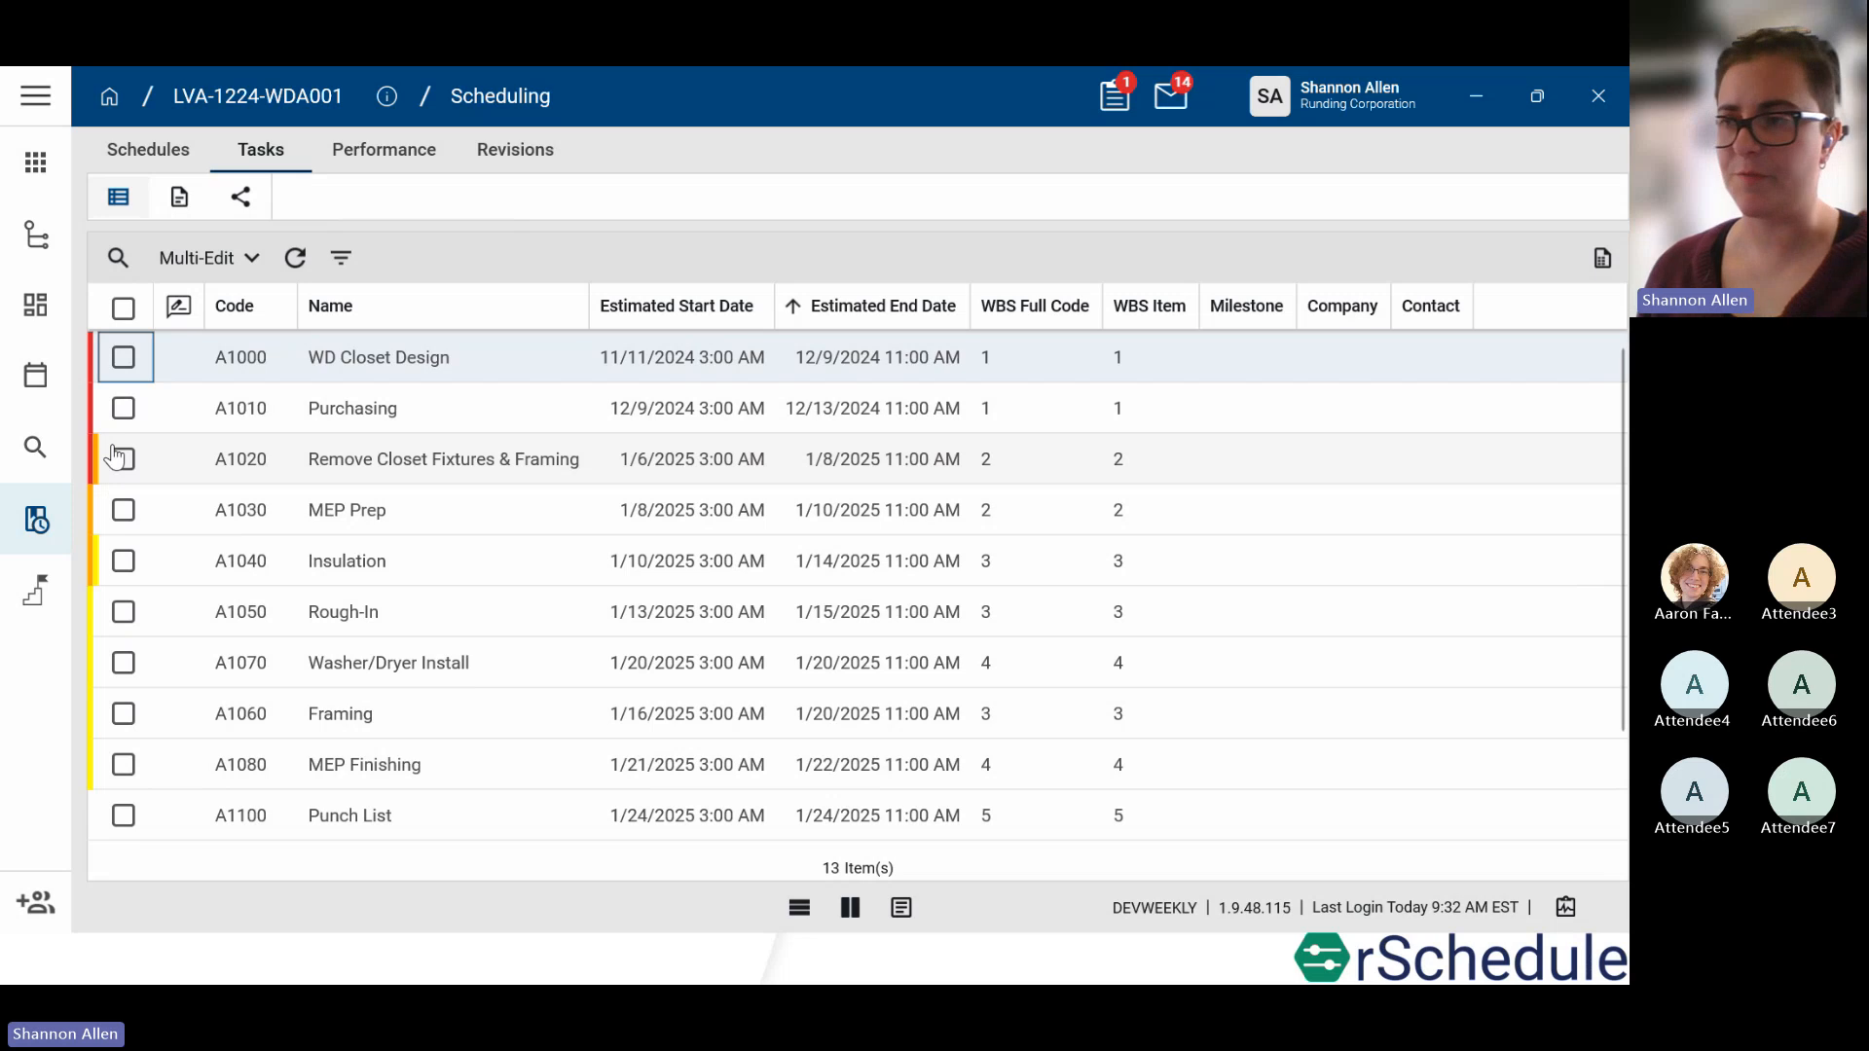
Step: Review the Purchasing task's details, completions, dates, WBS, labor and miscellaneous information
left_click(419, 409)
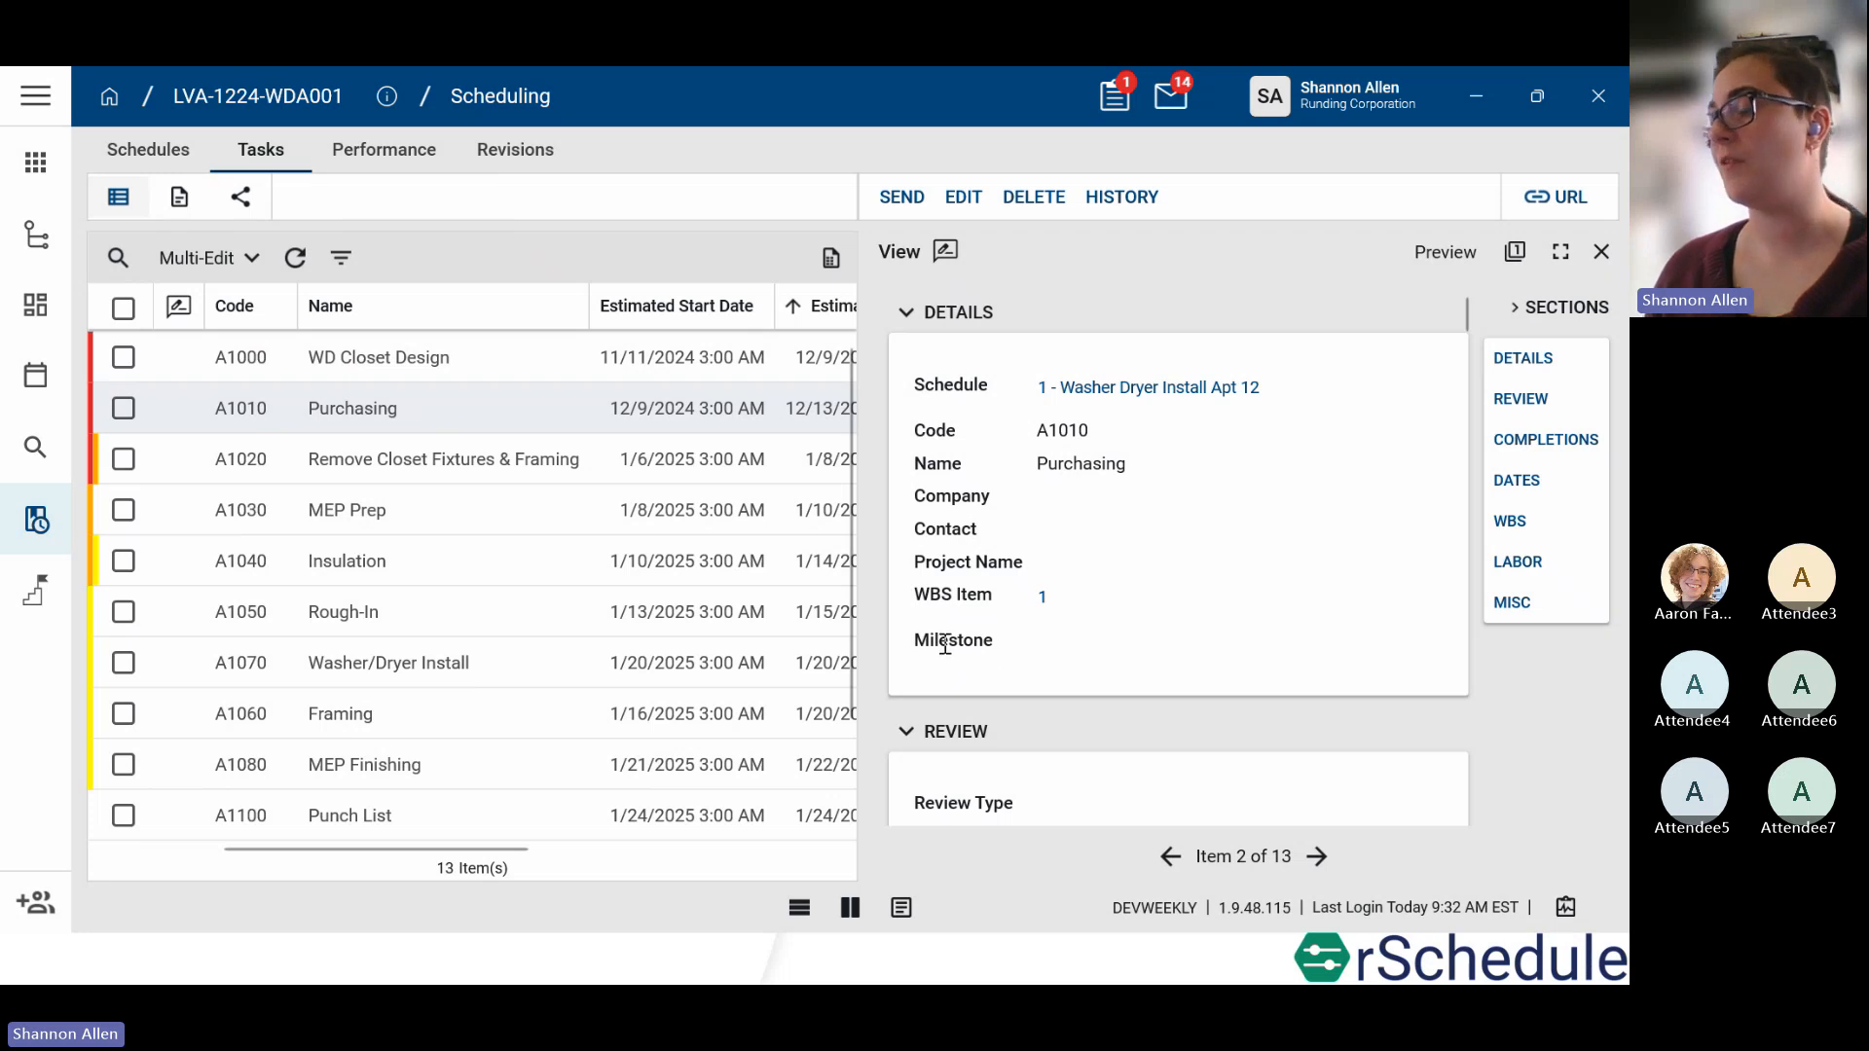
scroll(1049, 642, "down", 1)
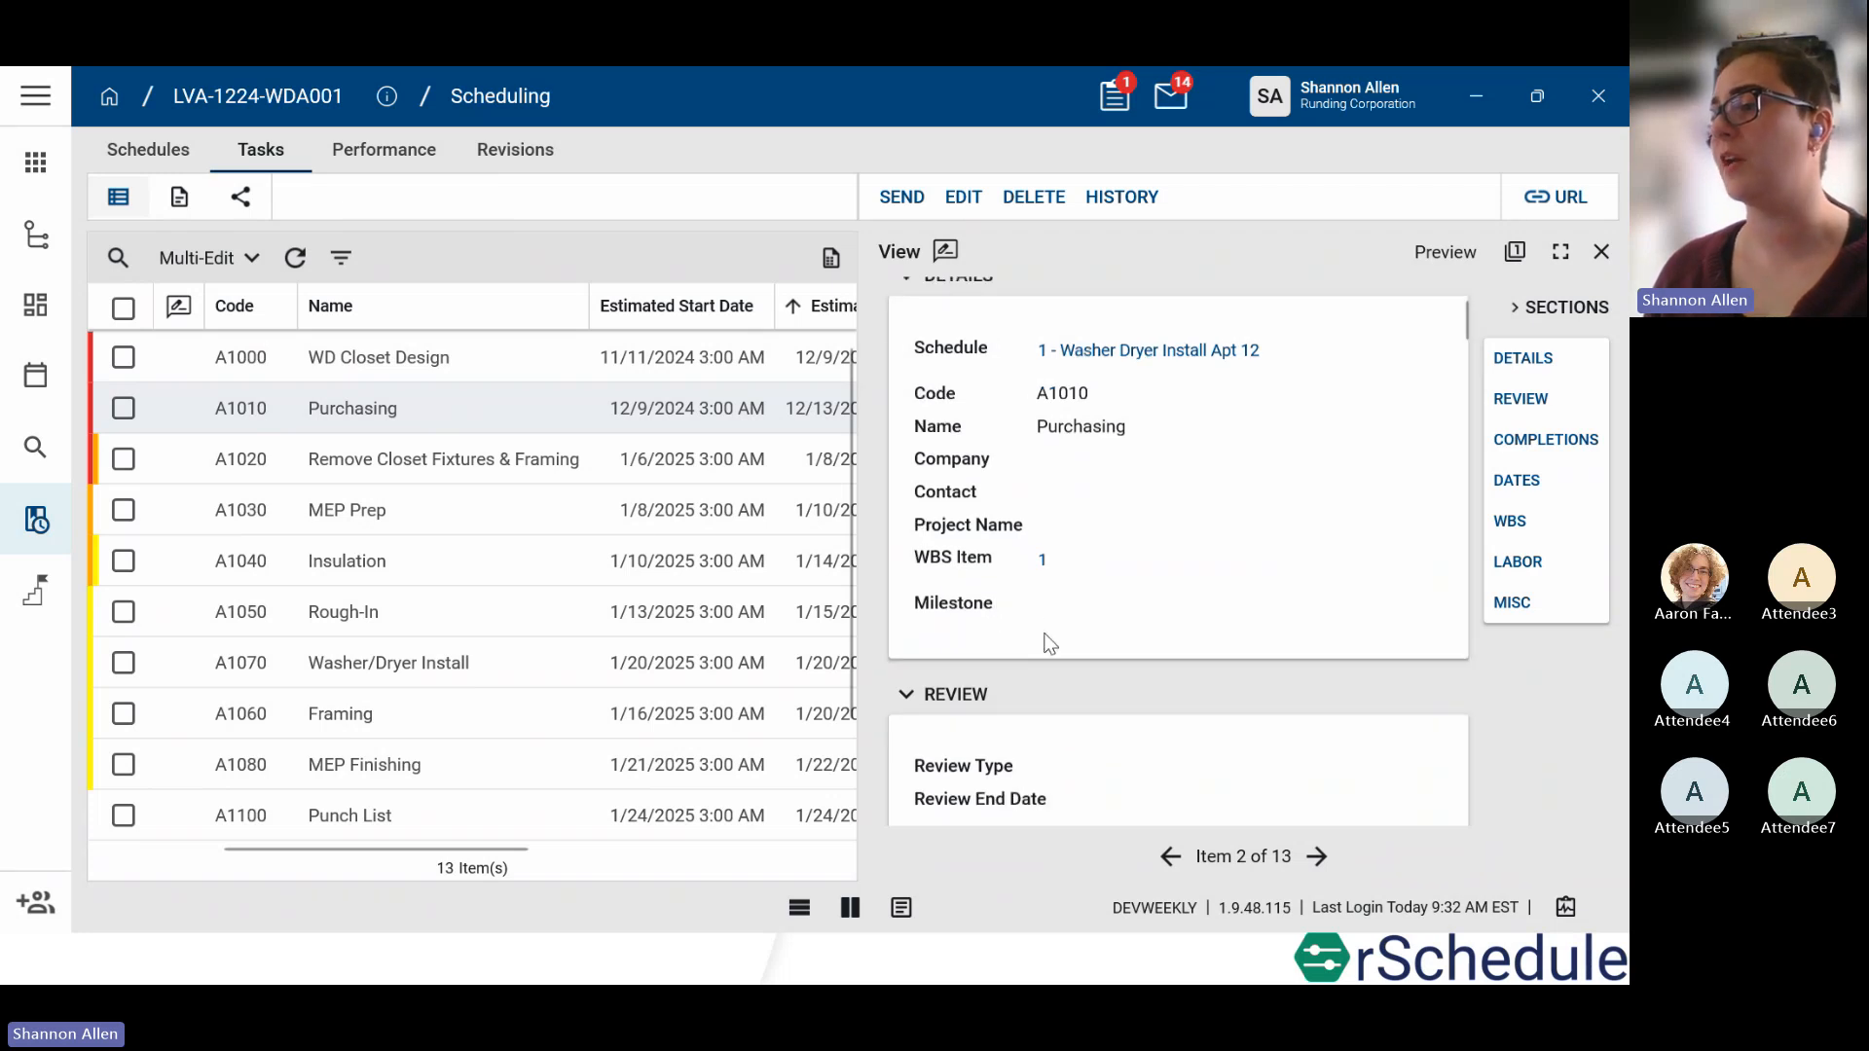
scroll(1049, 643, "down", 5)
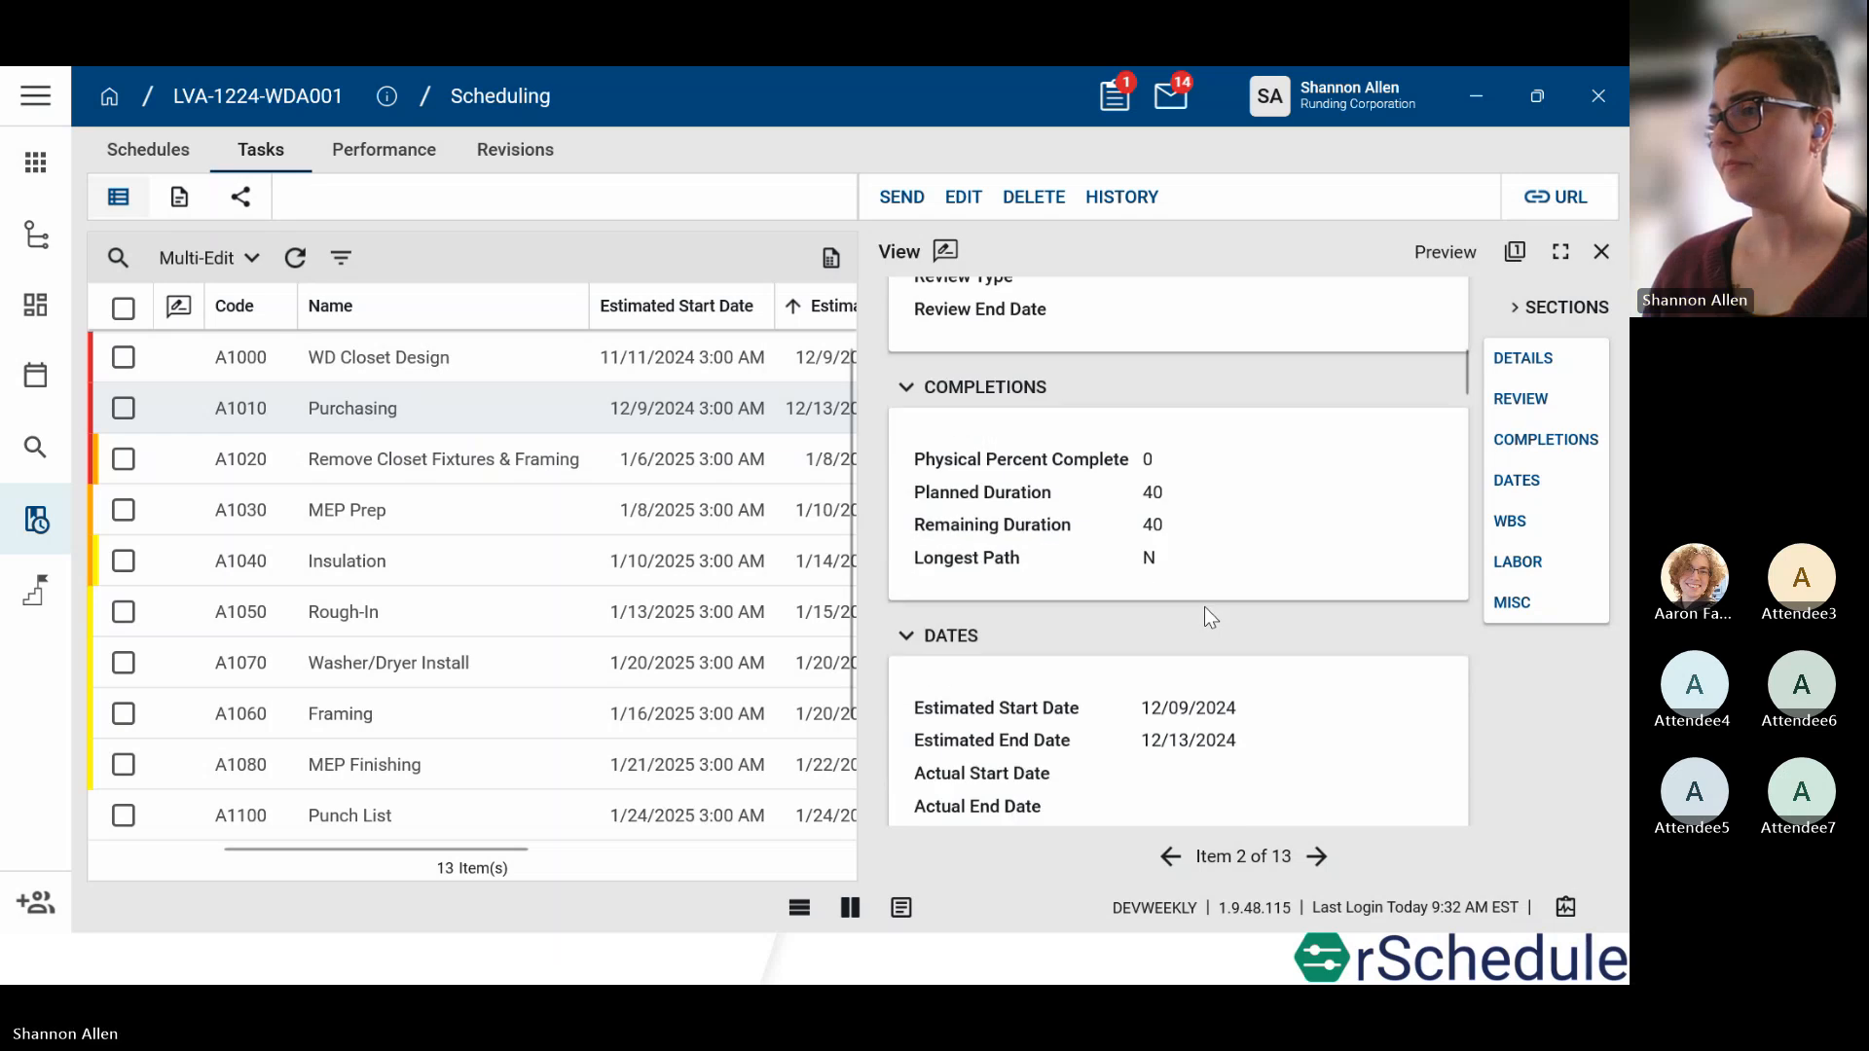
scroll(1112, 424, "up", 2)
scroll(1115, 508, "down", 6)
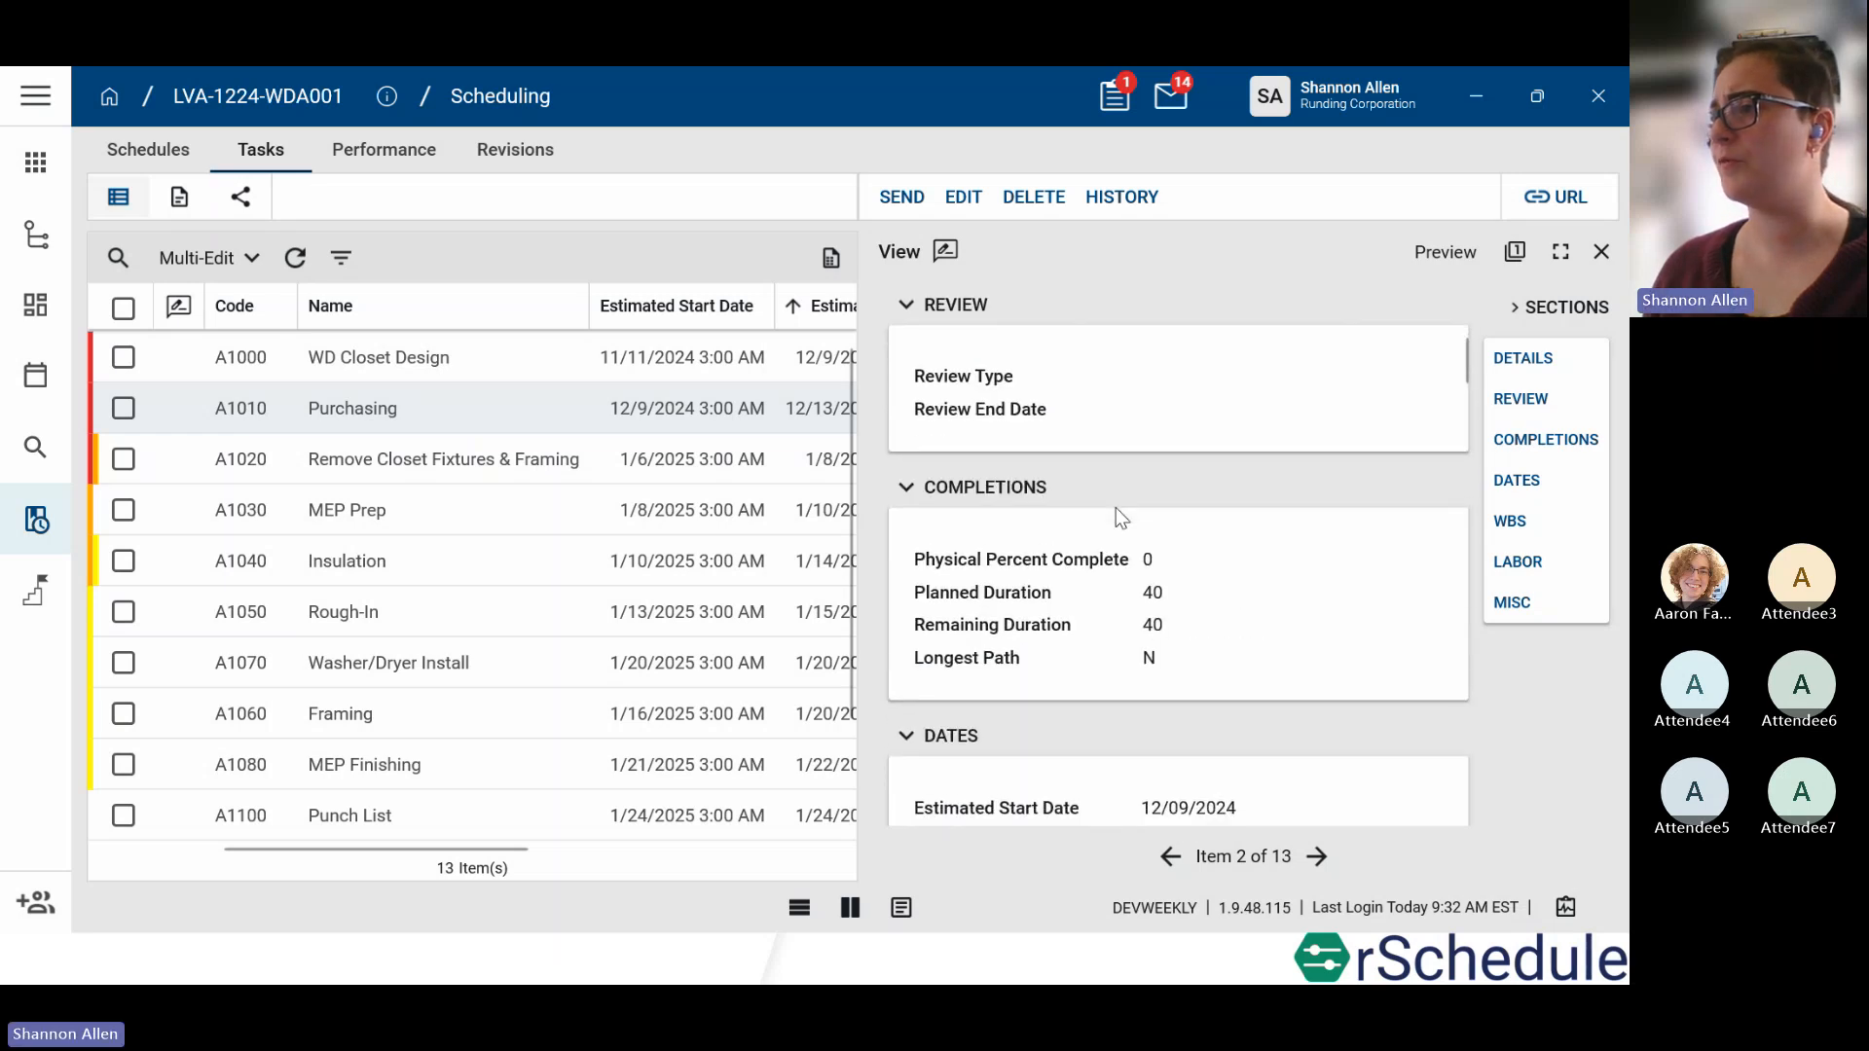
scroll(1115, 509, "down", 7)
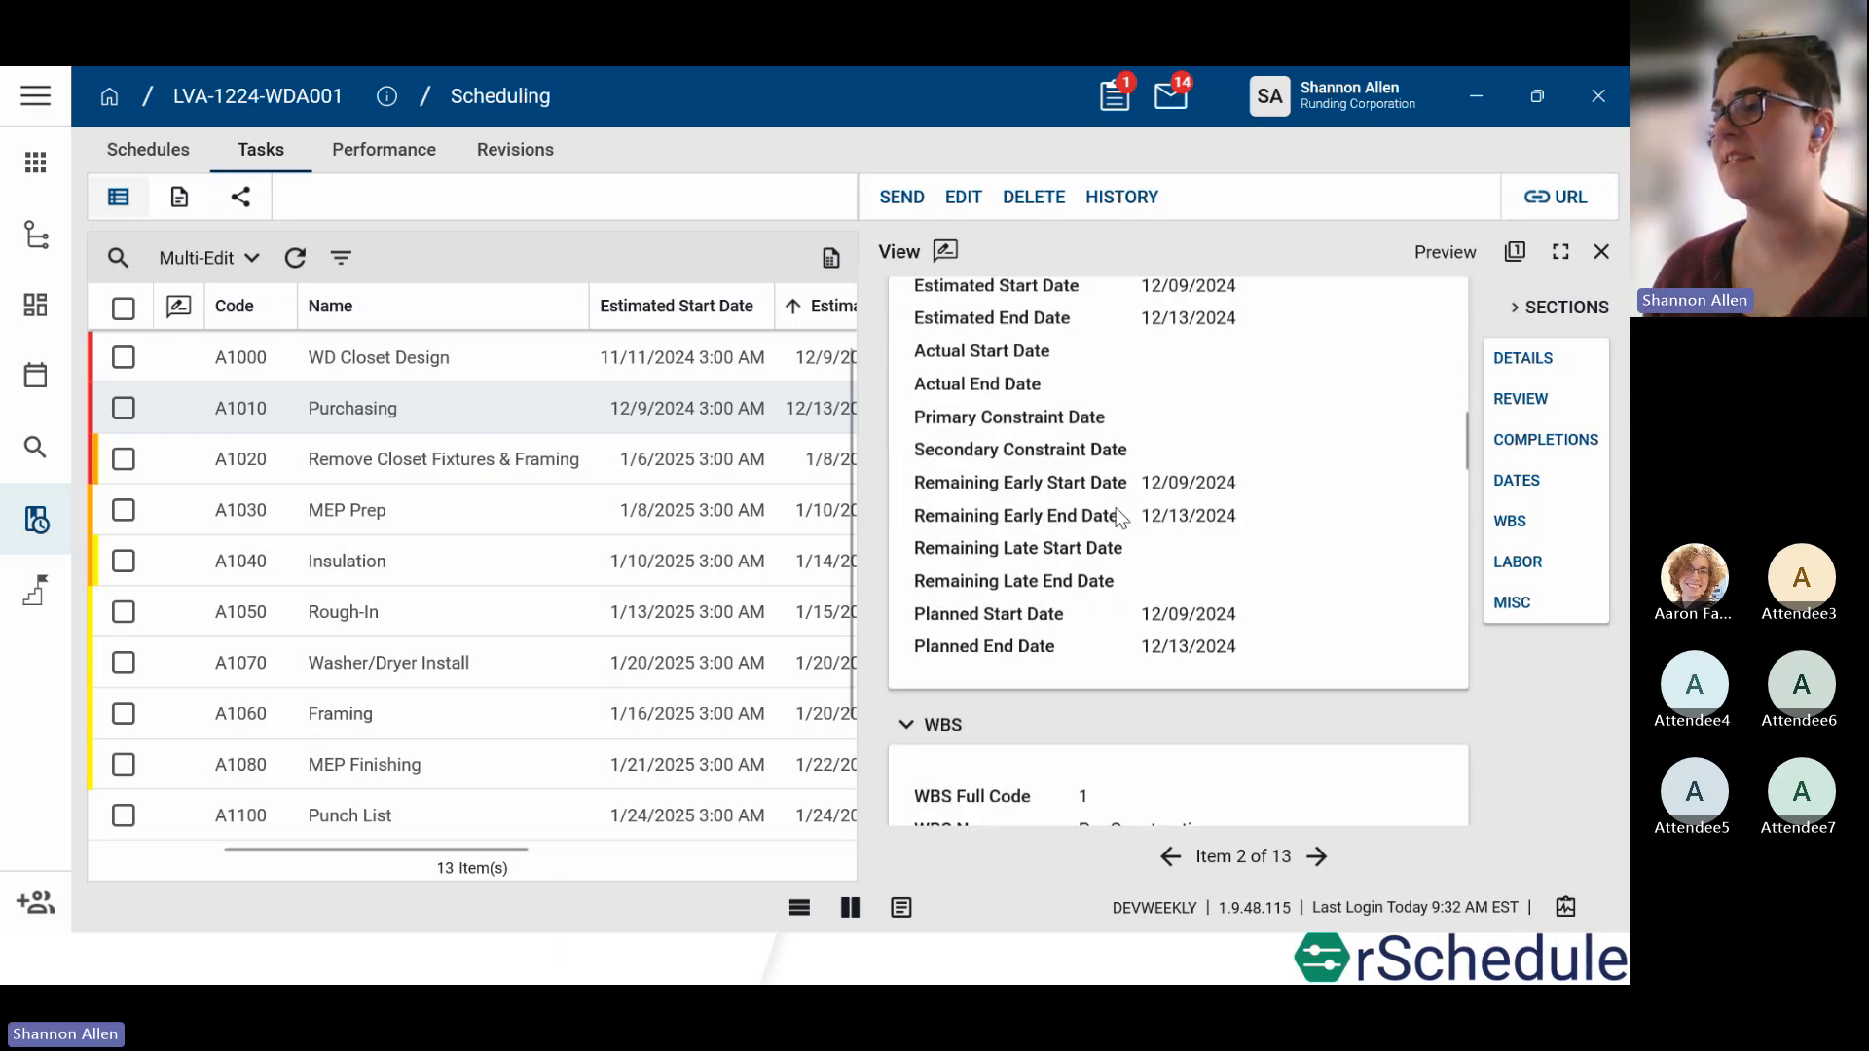
scroll(1118, 517, "down", 9)
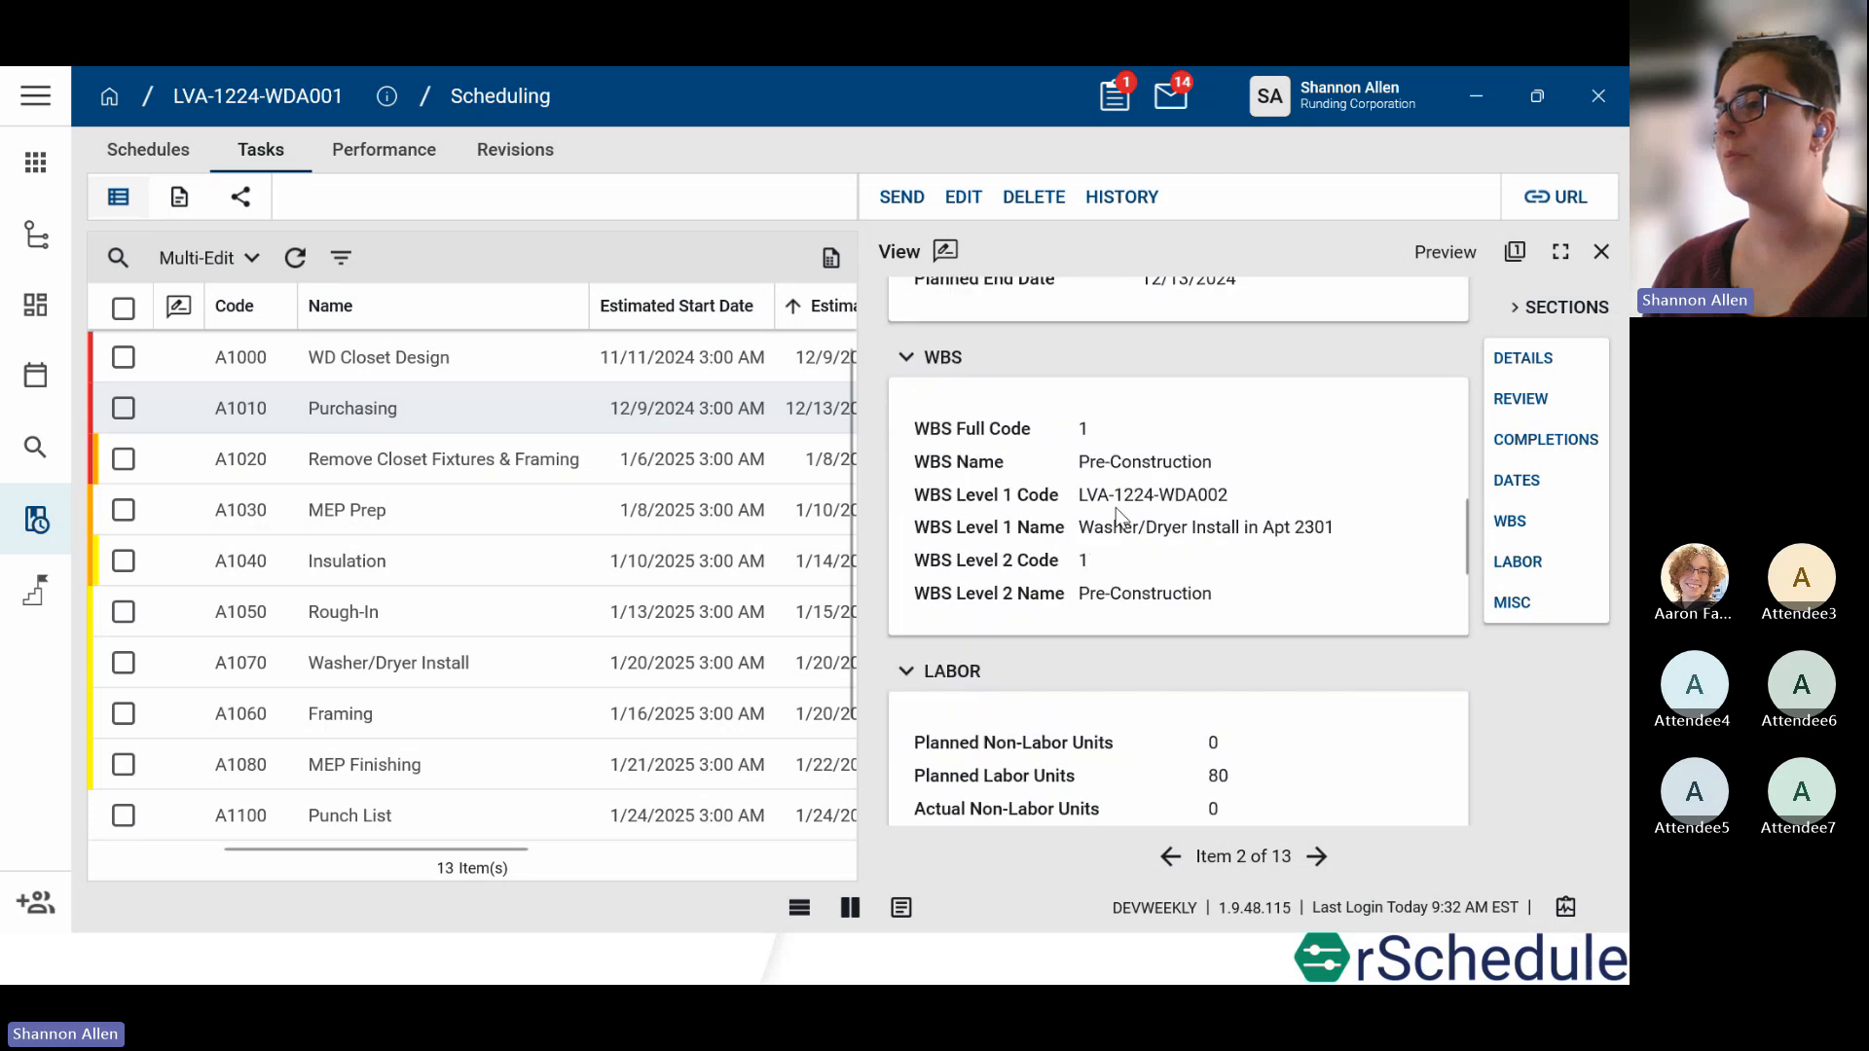
scroll(1116, 509, "down", 7)
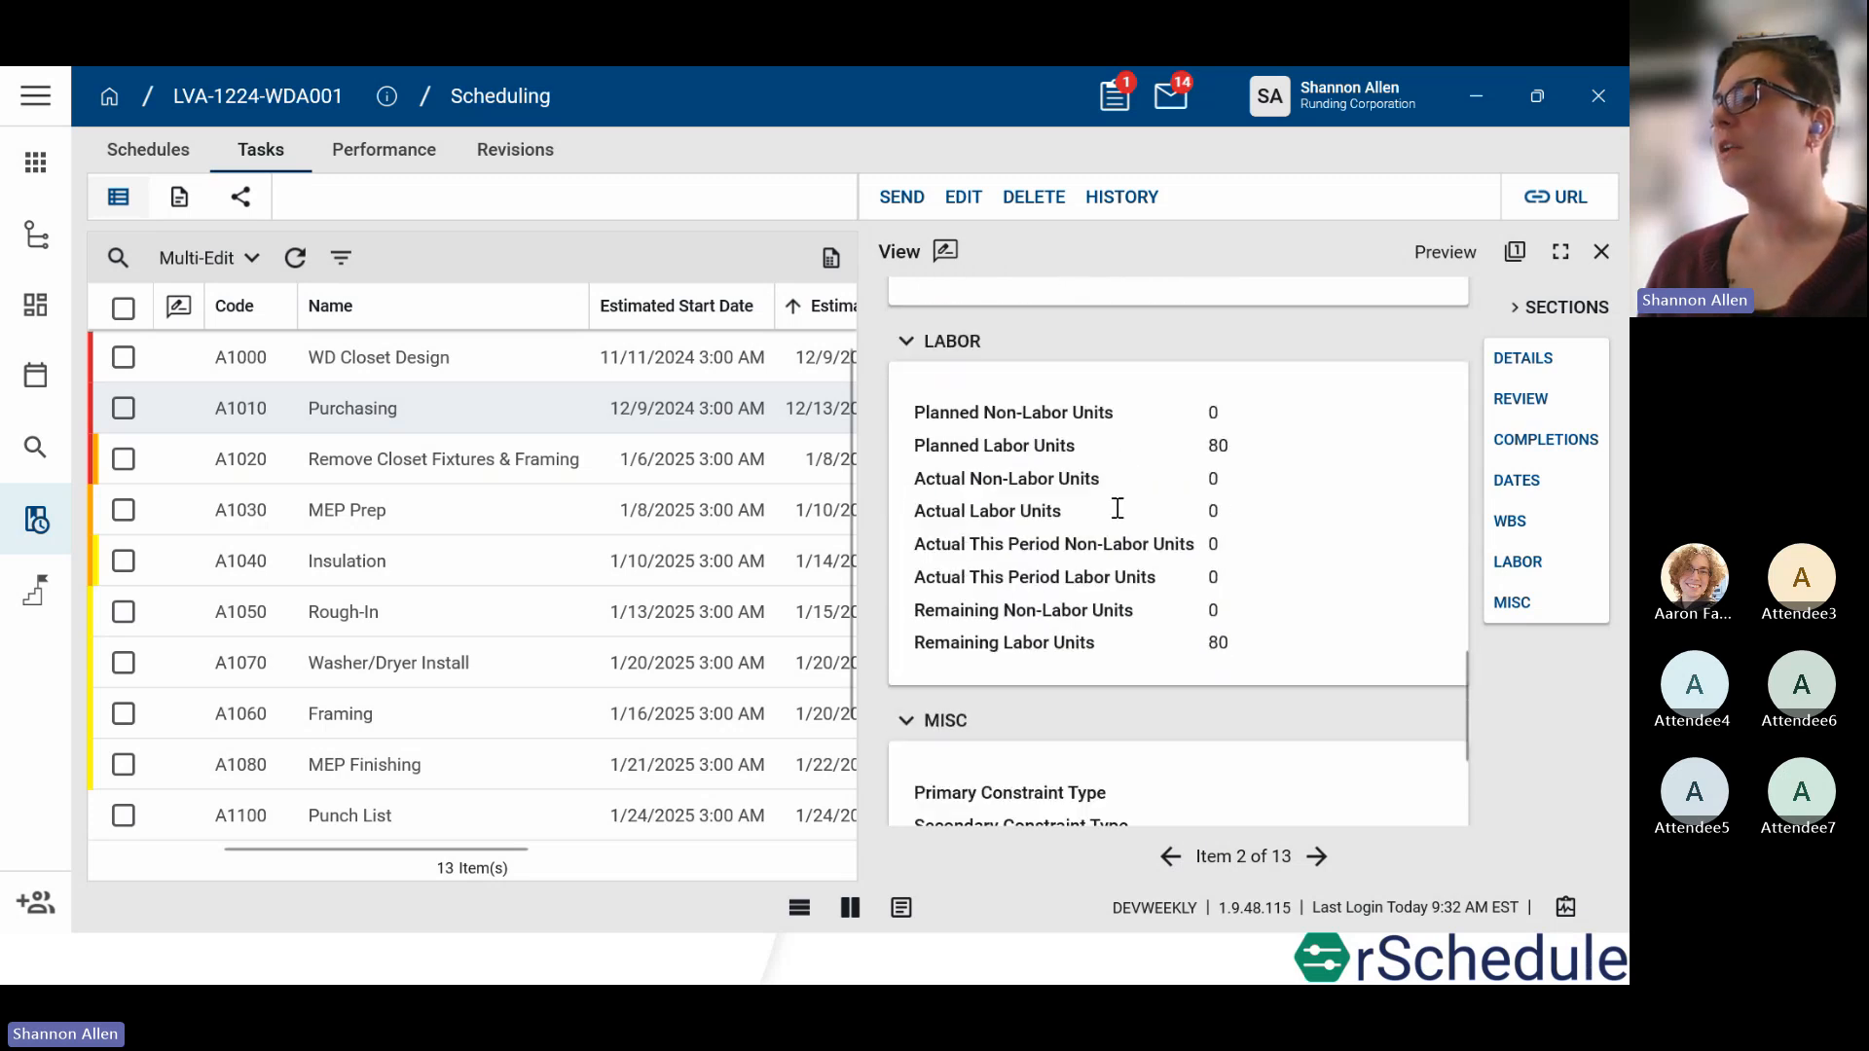
scroll(1117, 511, "down", 4)
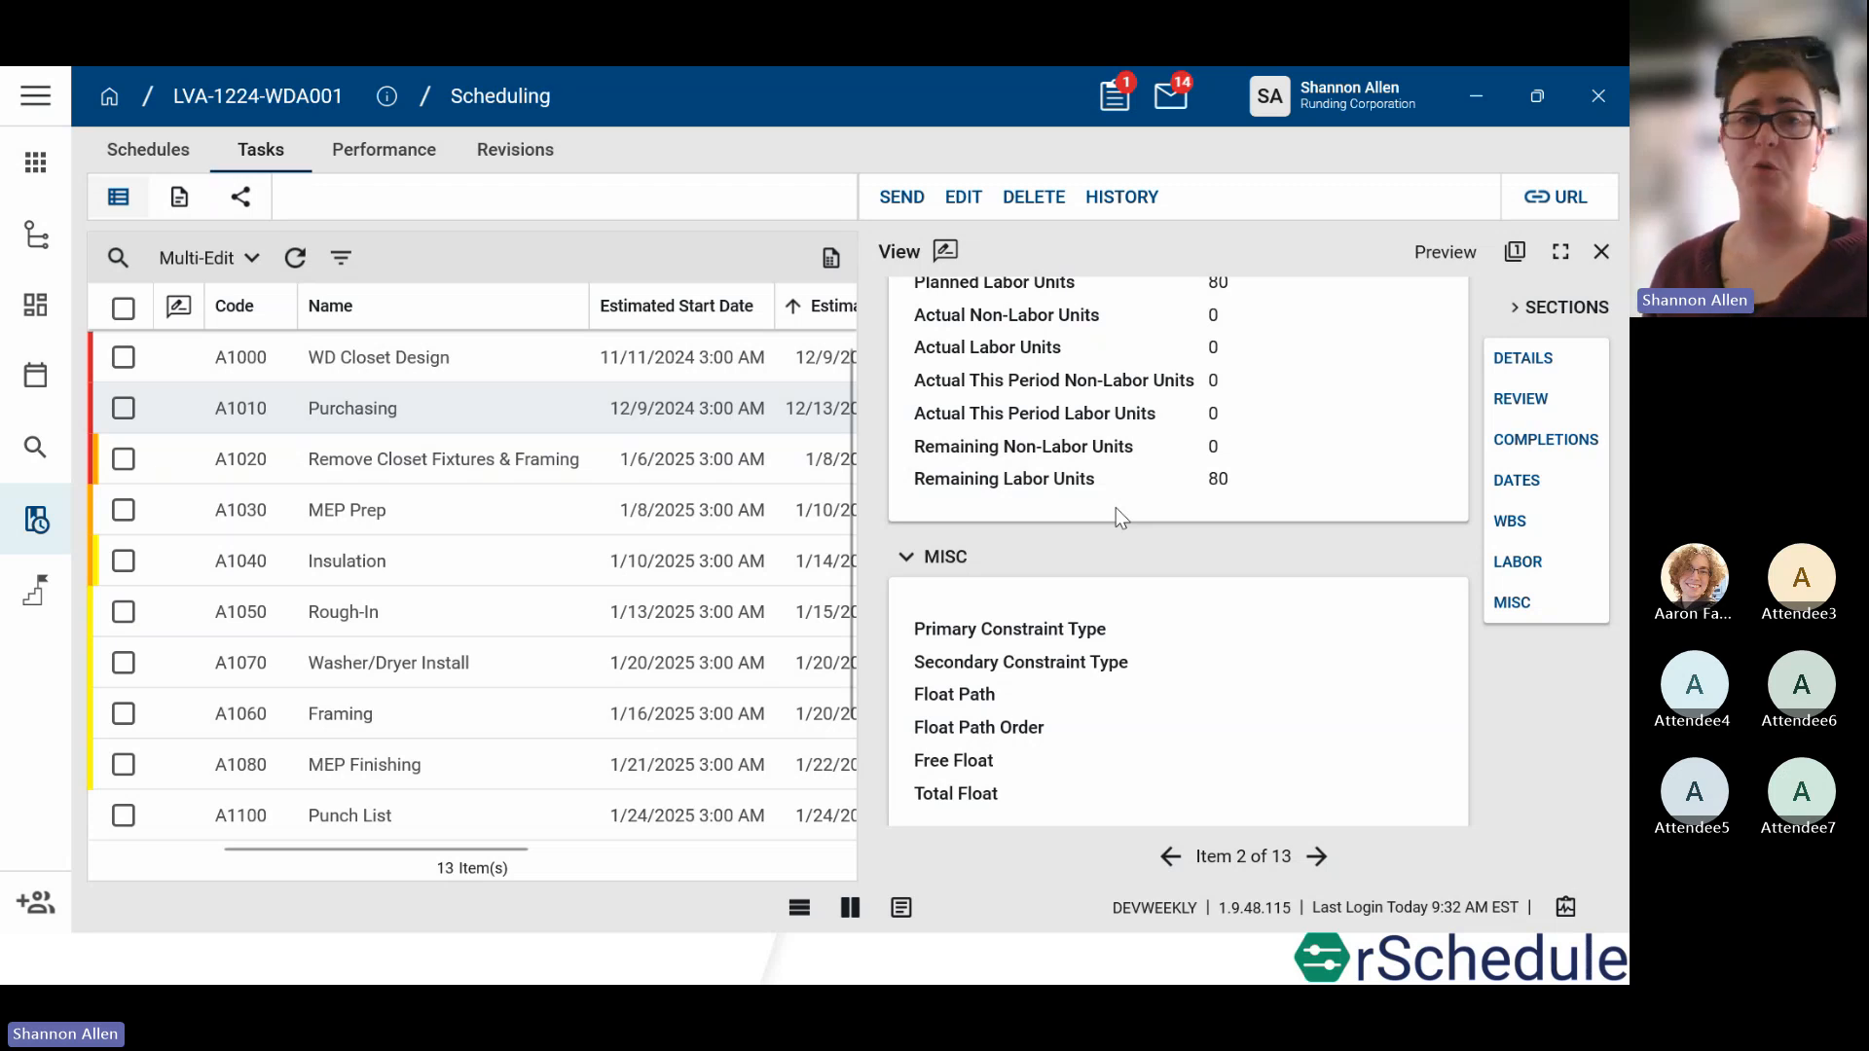
scroll(1133, 606, "down", 1)
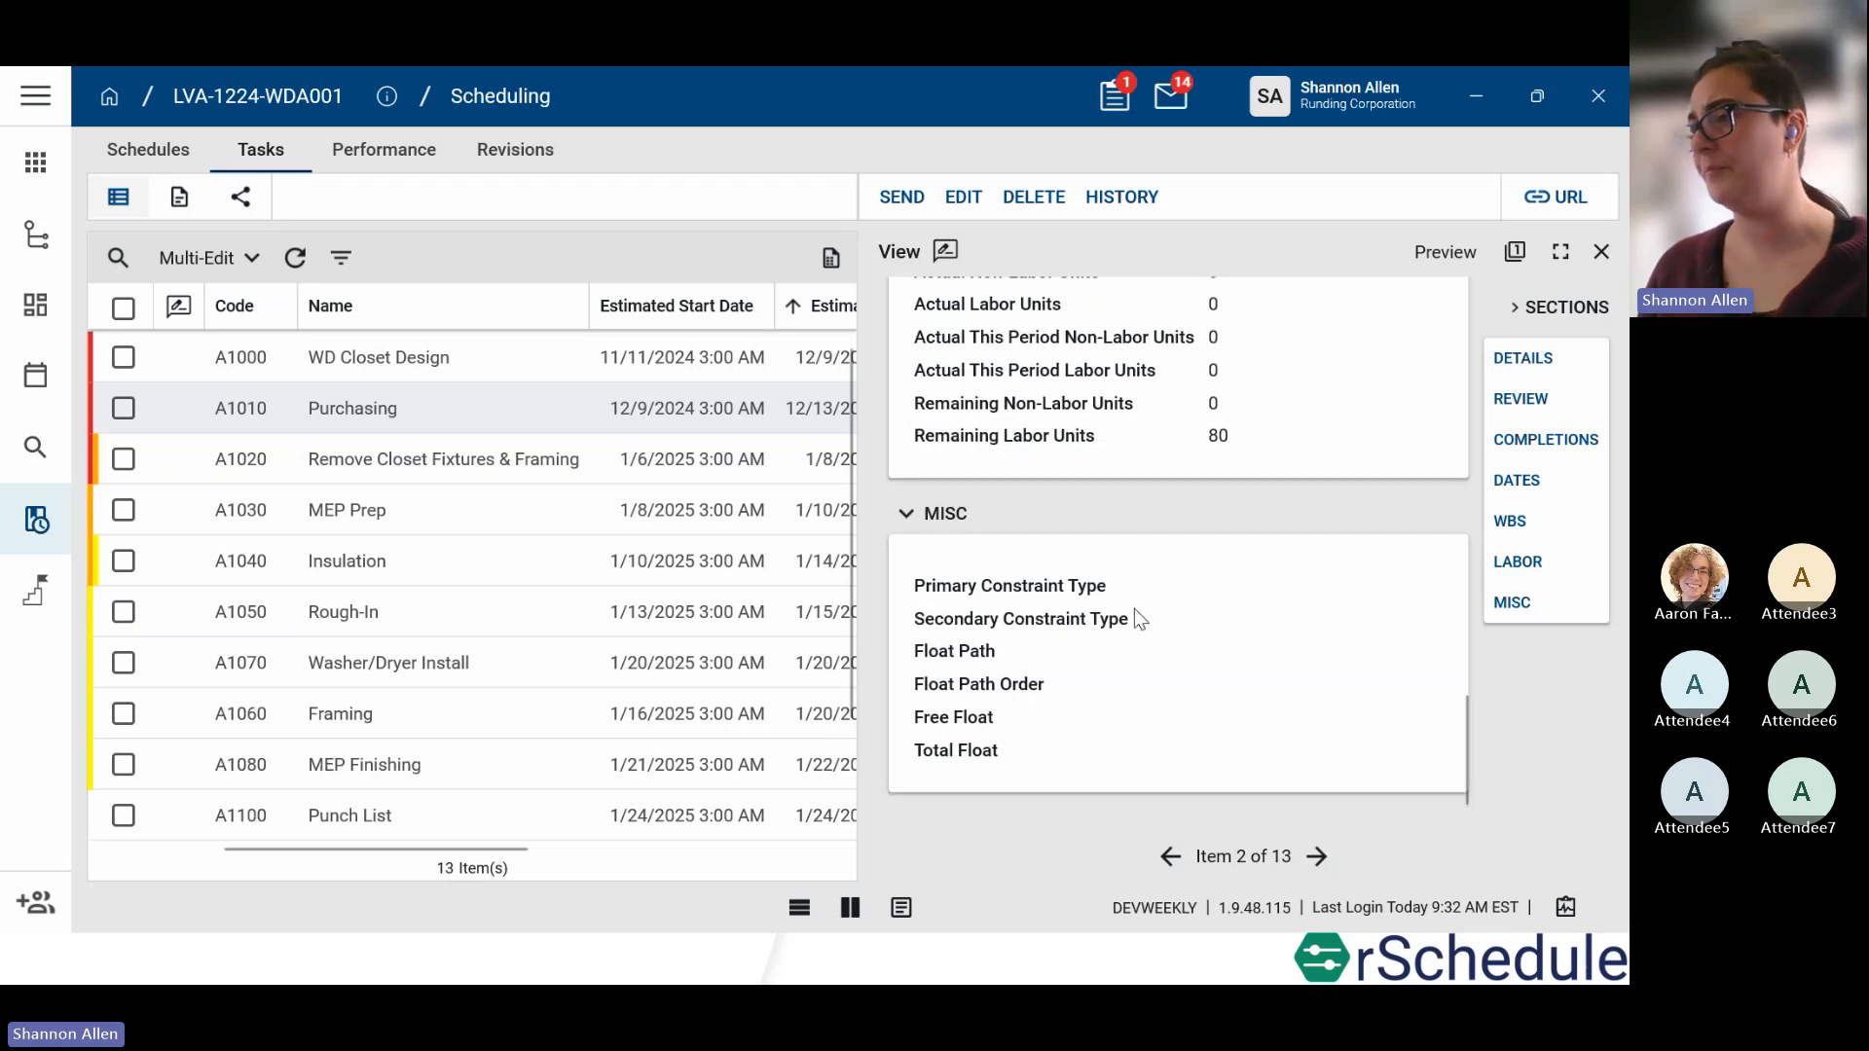
scroll(1135, 609, "up", 4)
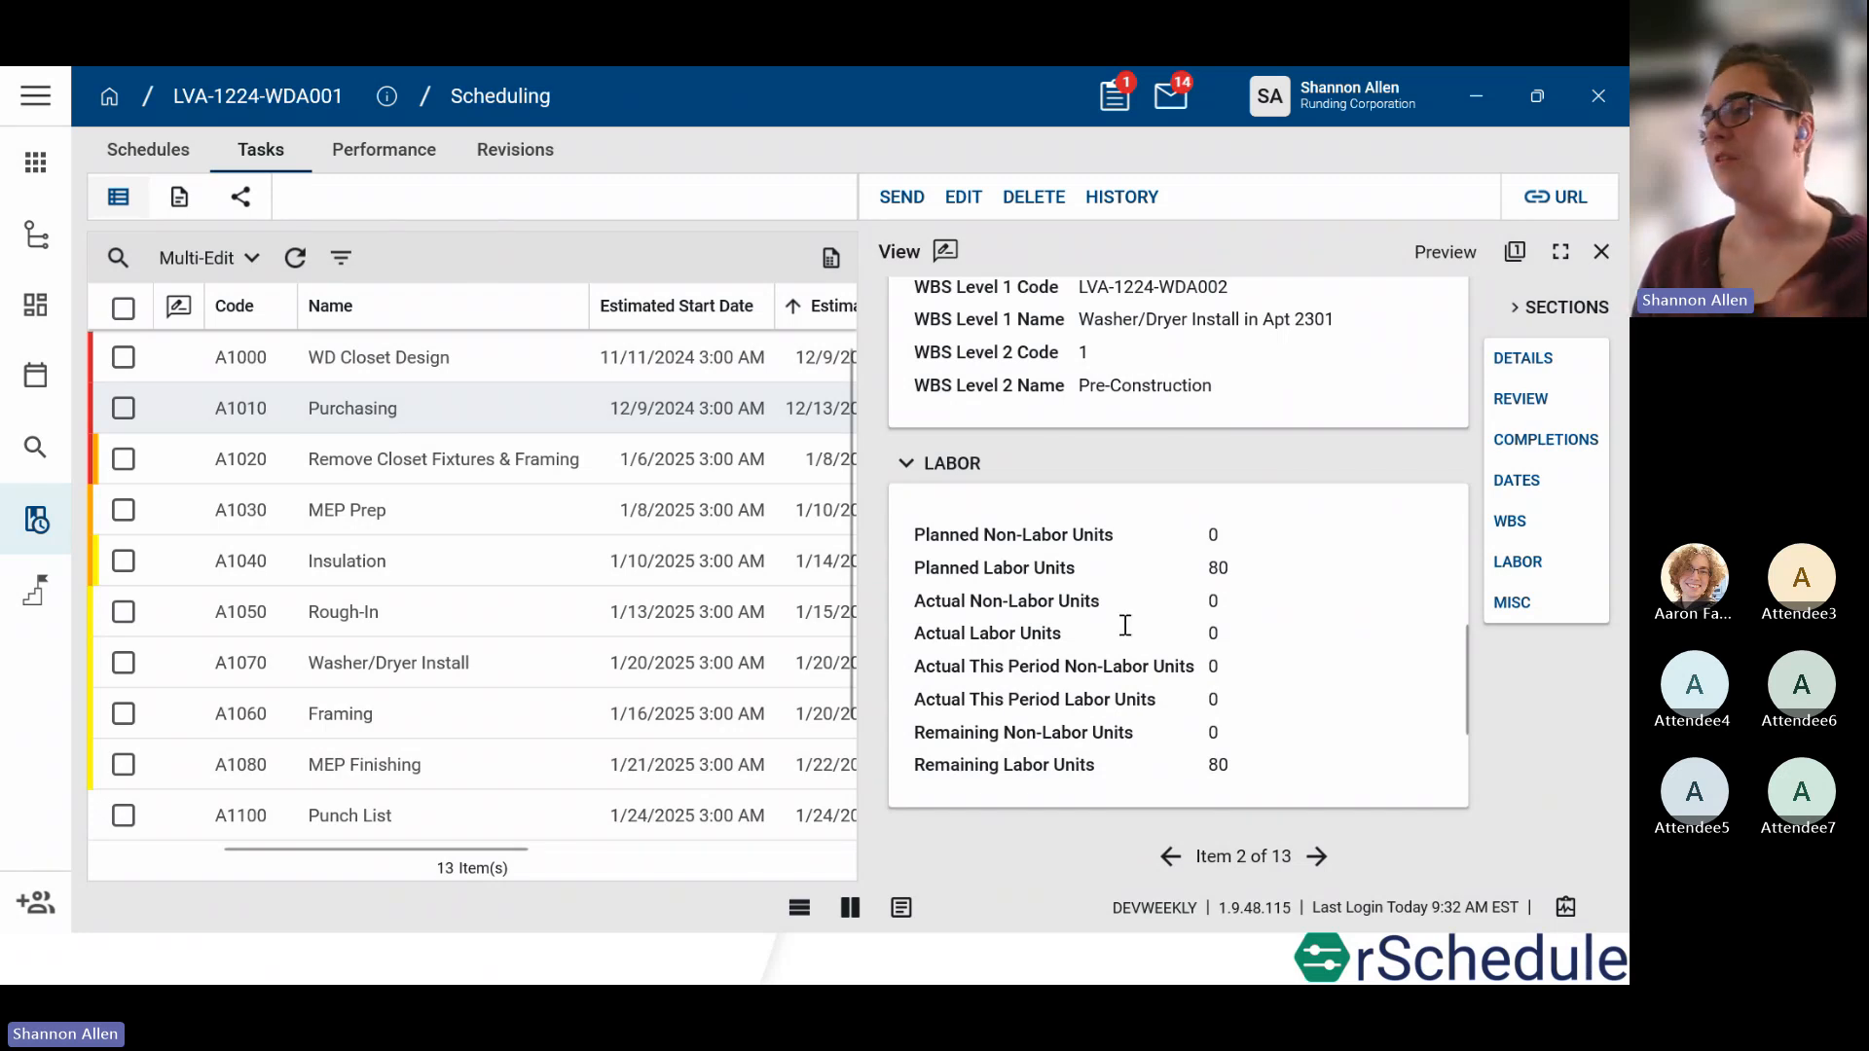
scroll(1125, 625, "up", 4)
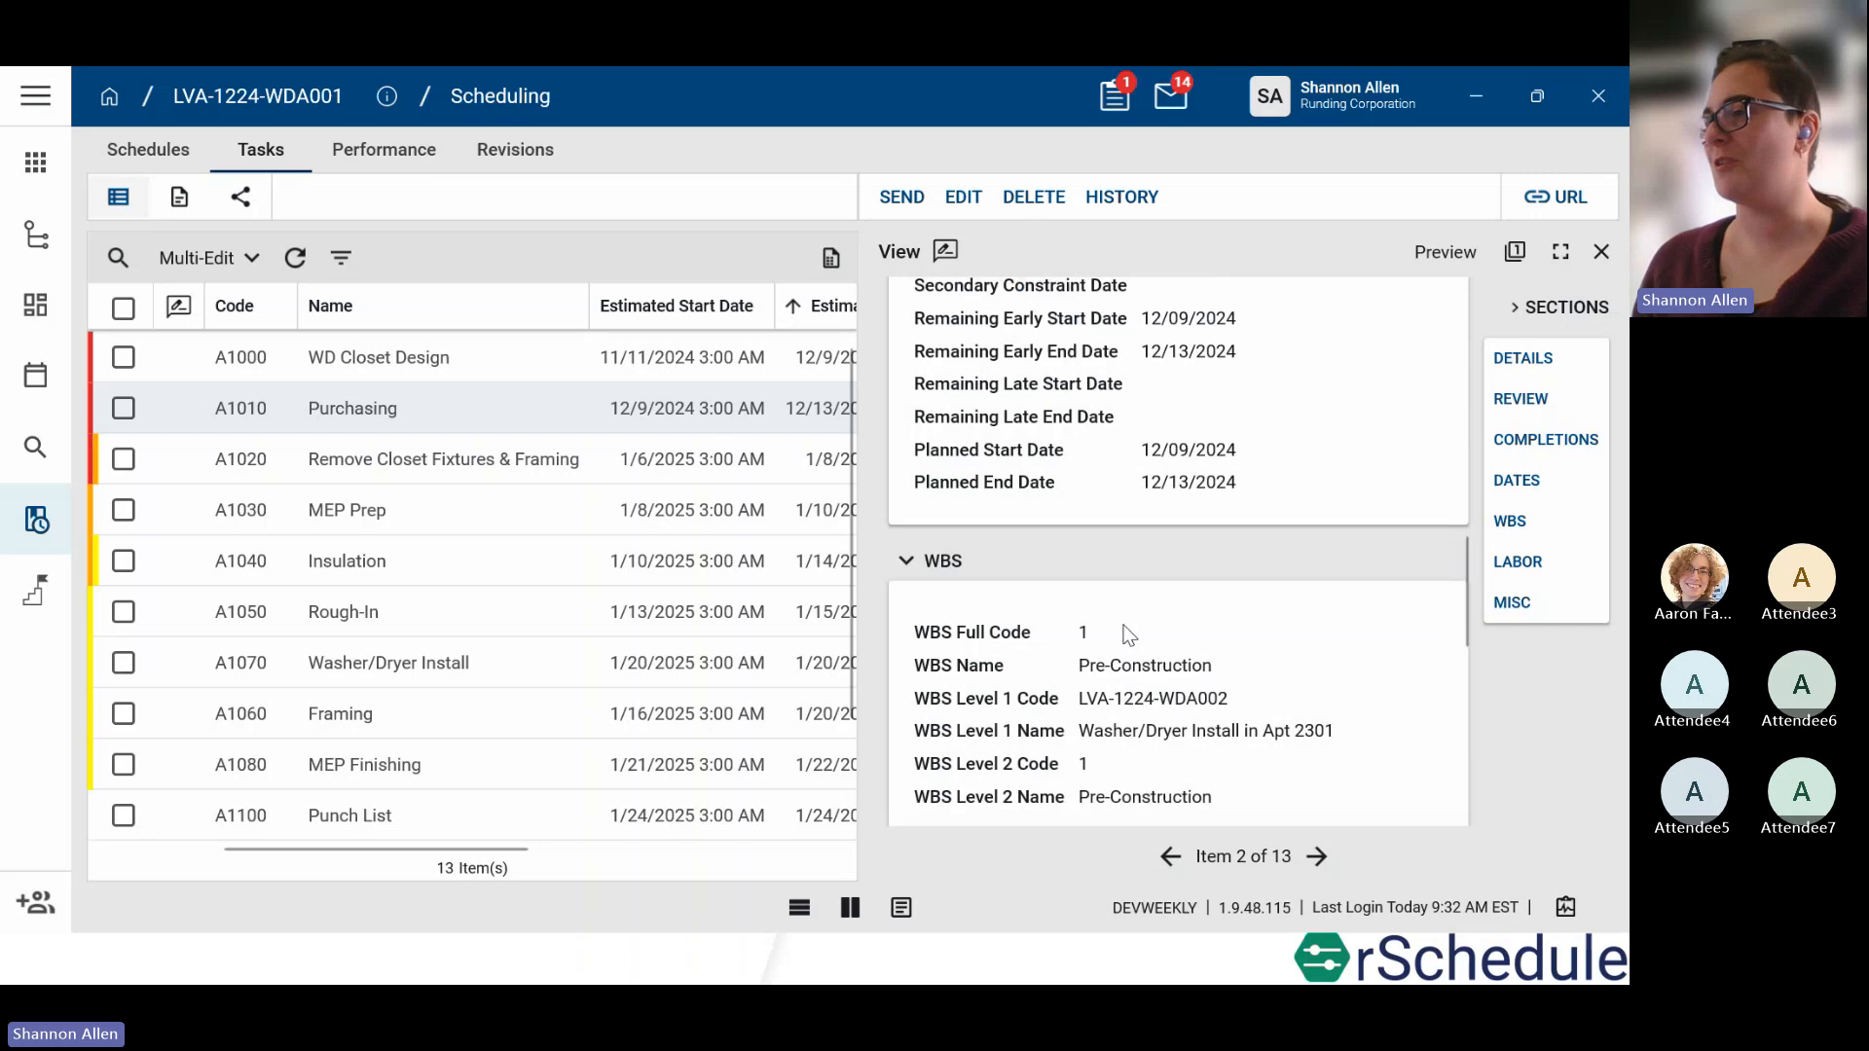
scroll(1127, 634, "up", 5)
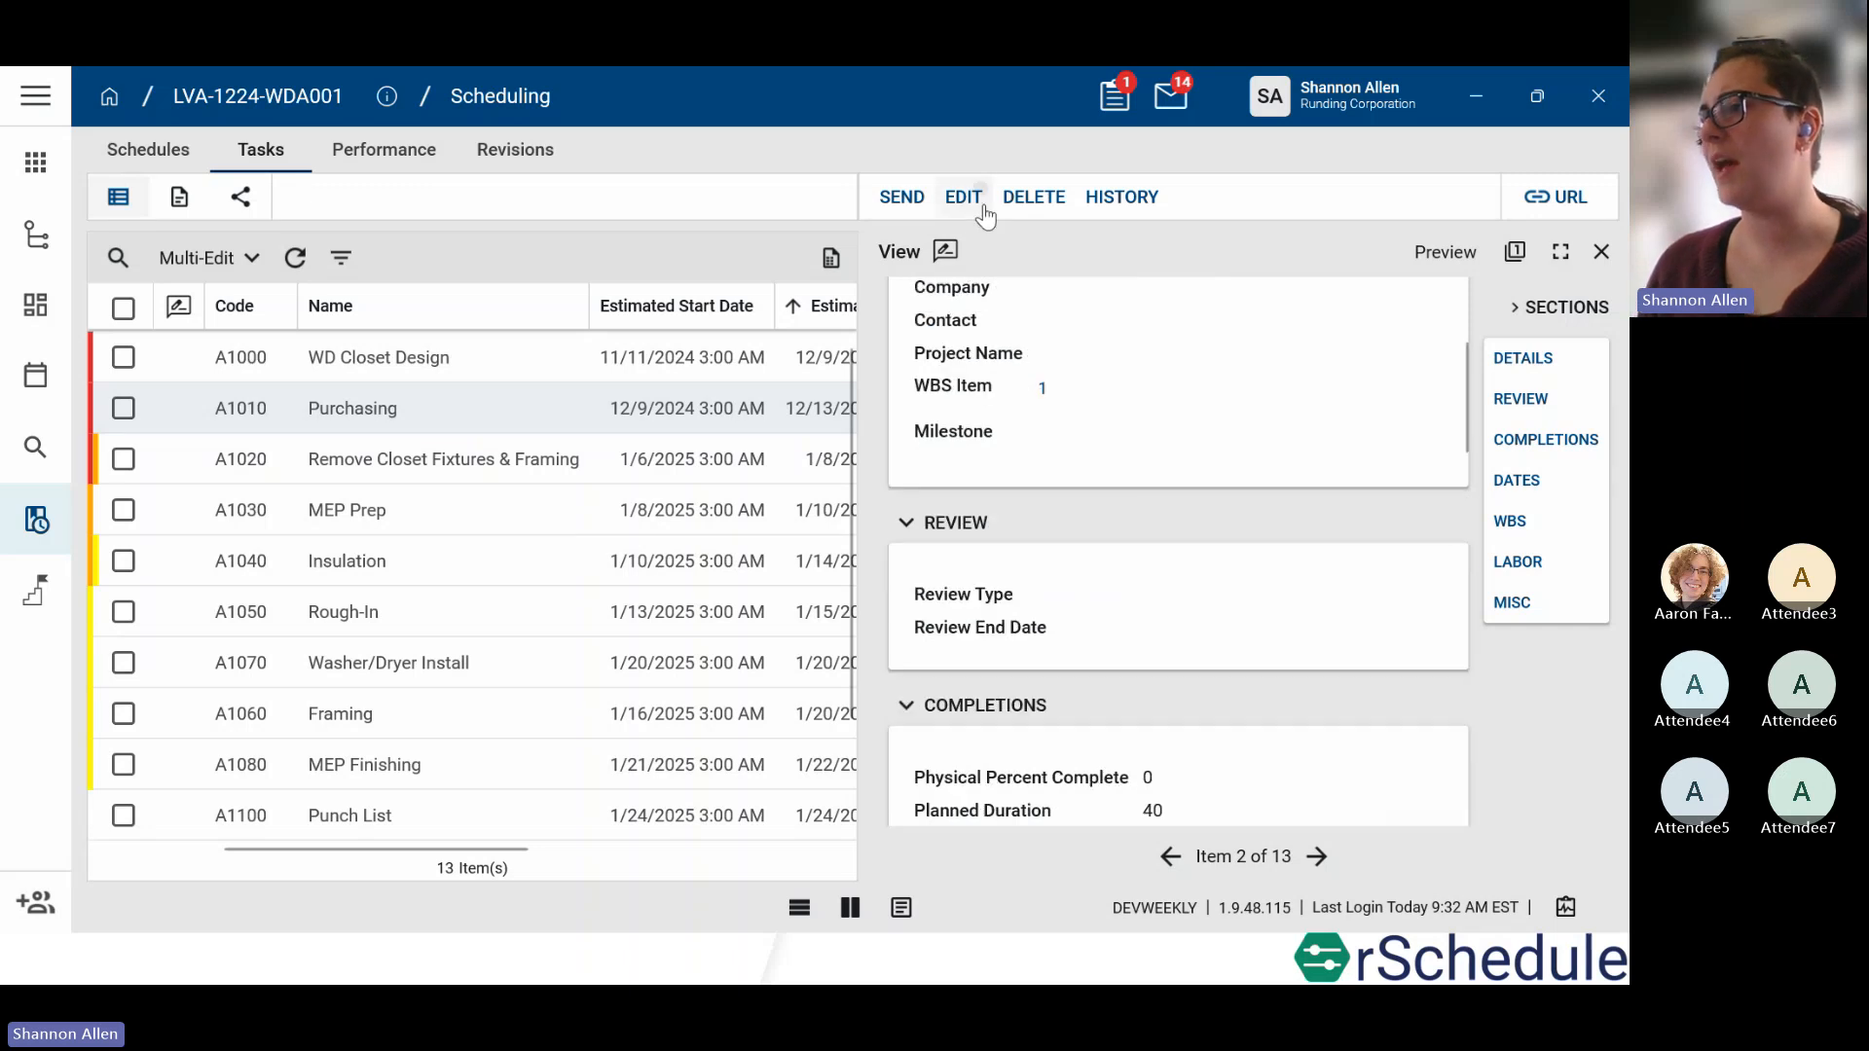
Step: Edit the Purchasing task, assigning AFarleyCo as the company and its representative as the contact
left_click(961, 197)
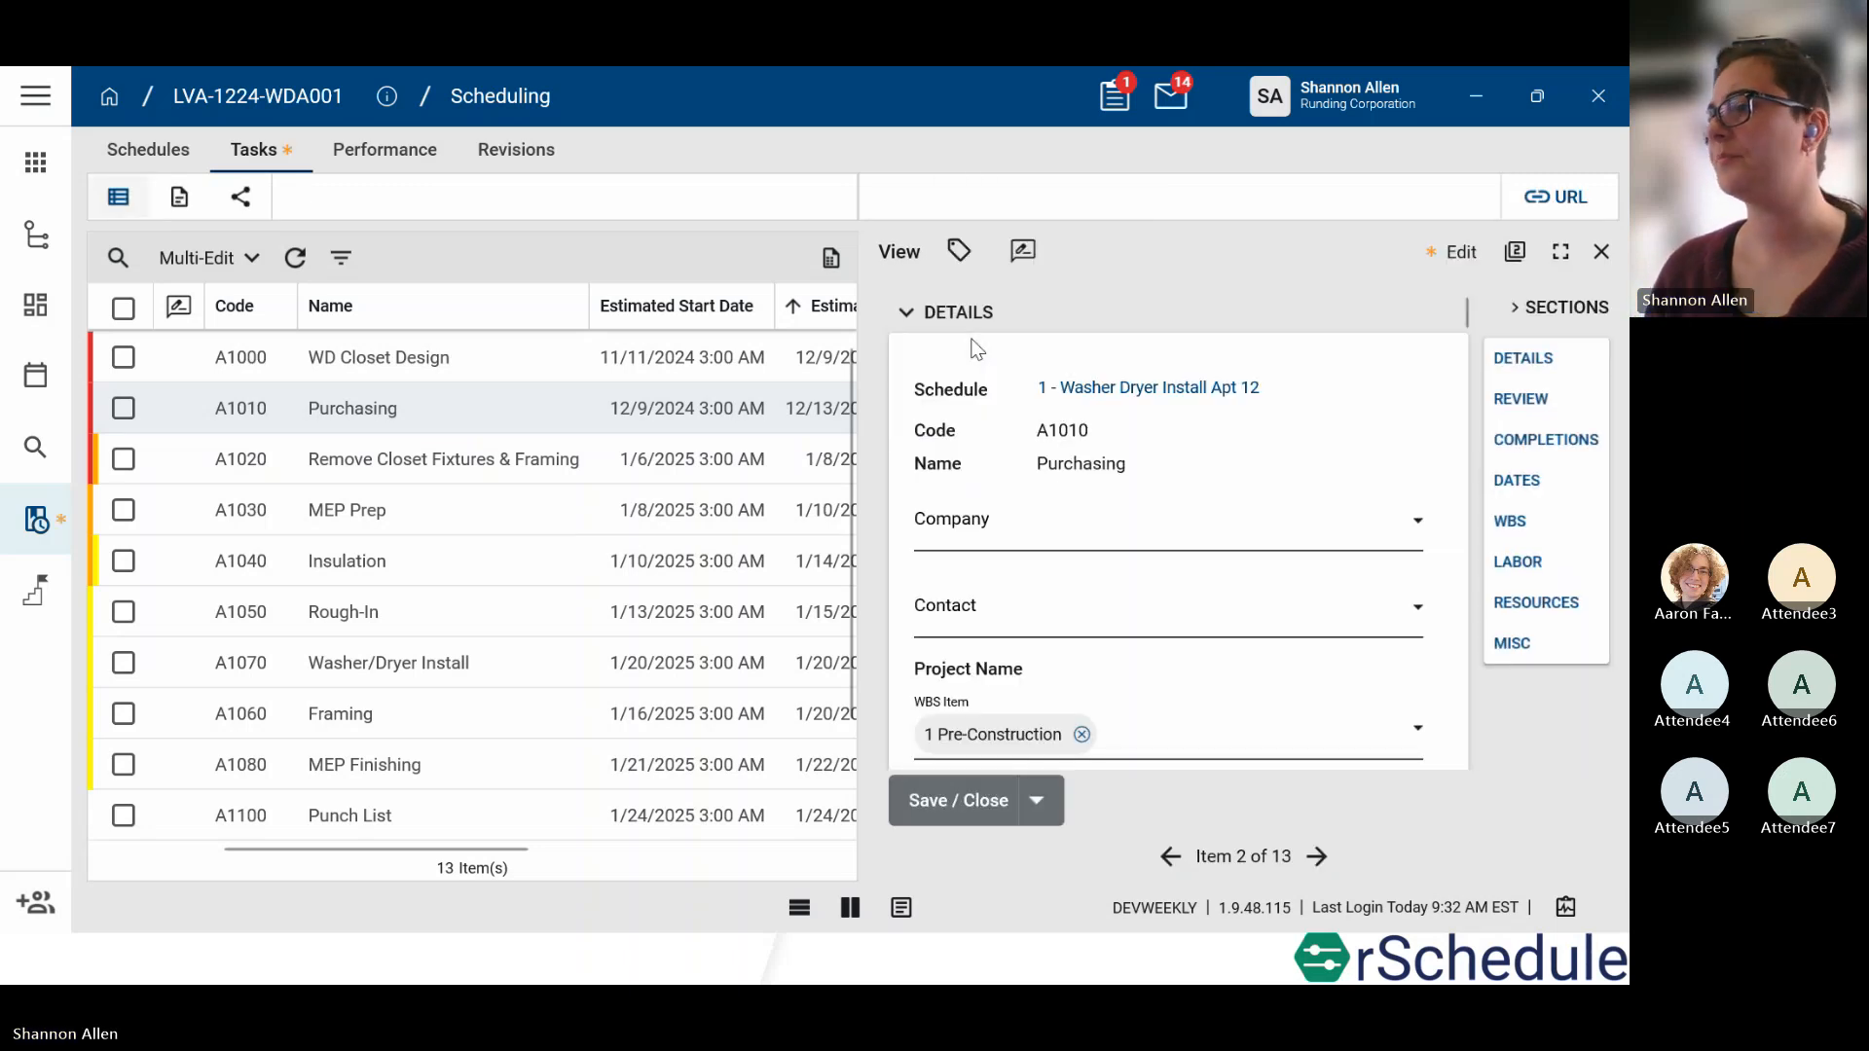
left_click(1006, 535)
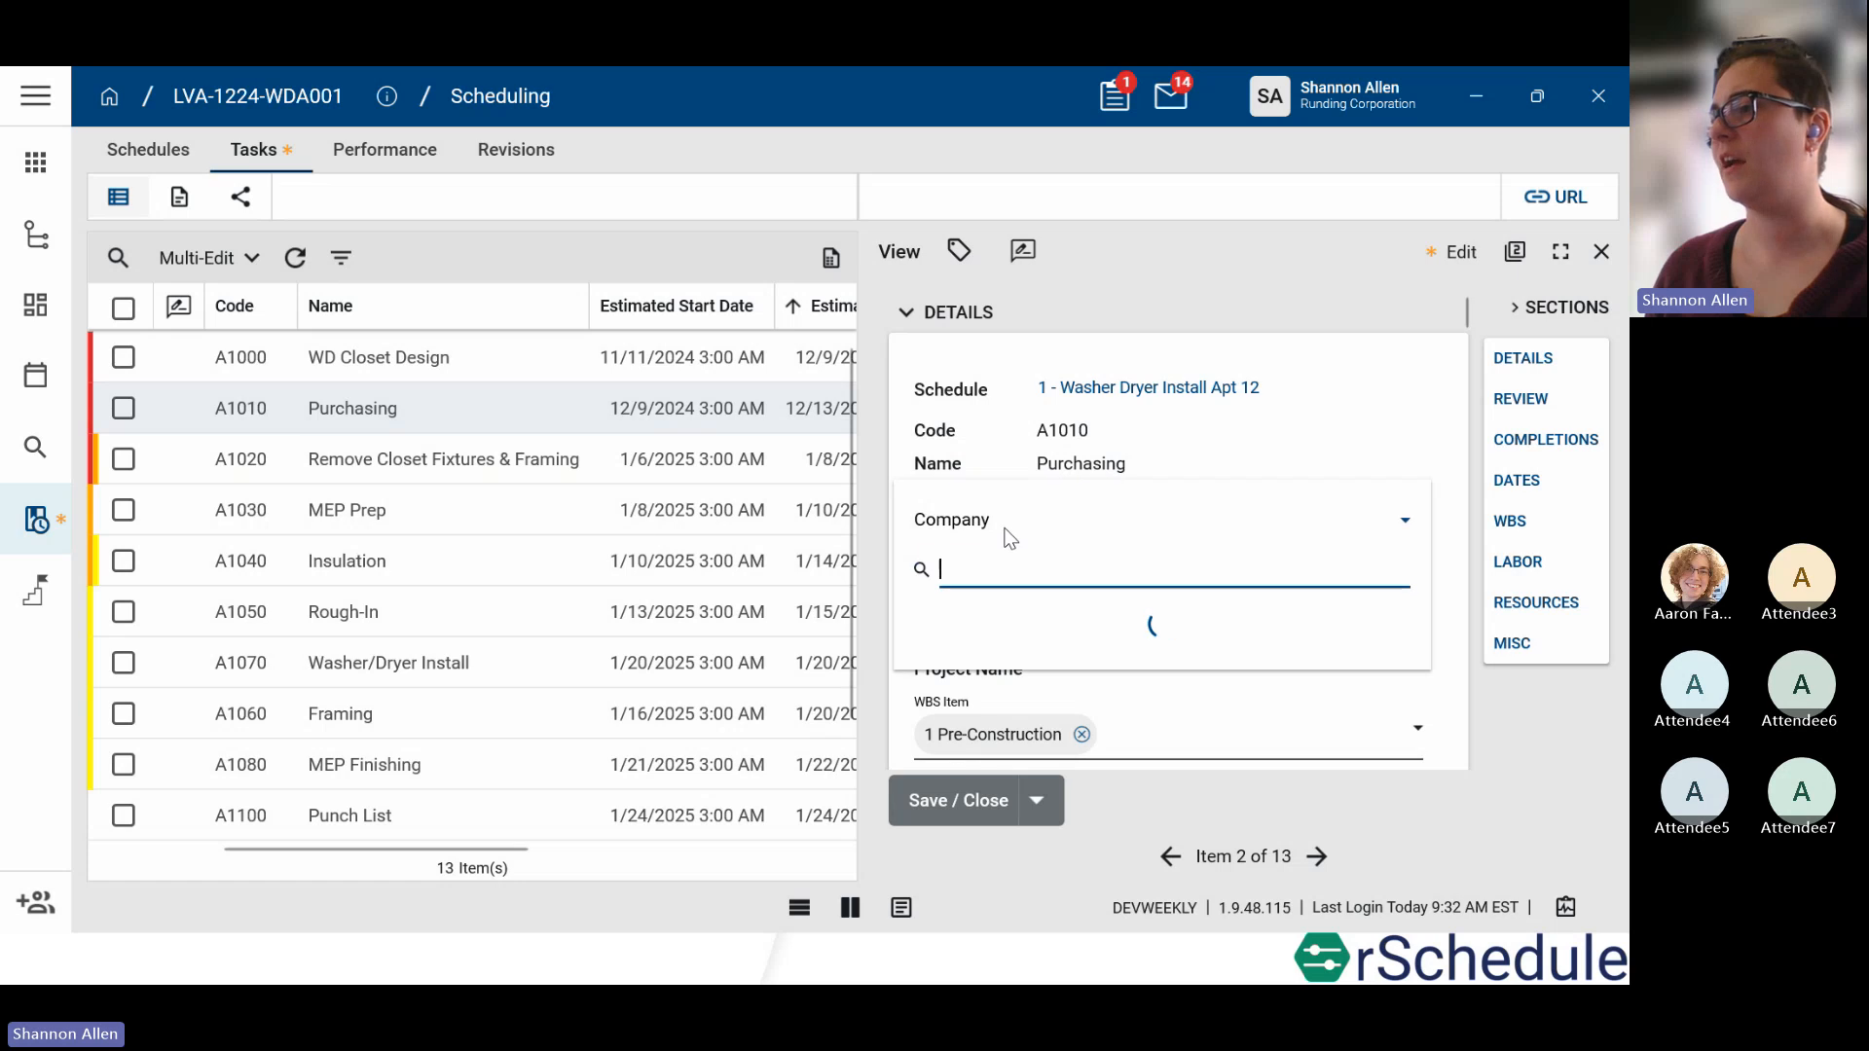
left_click(510, 613)
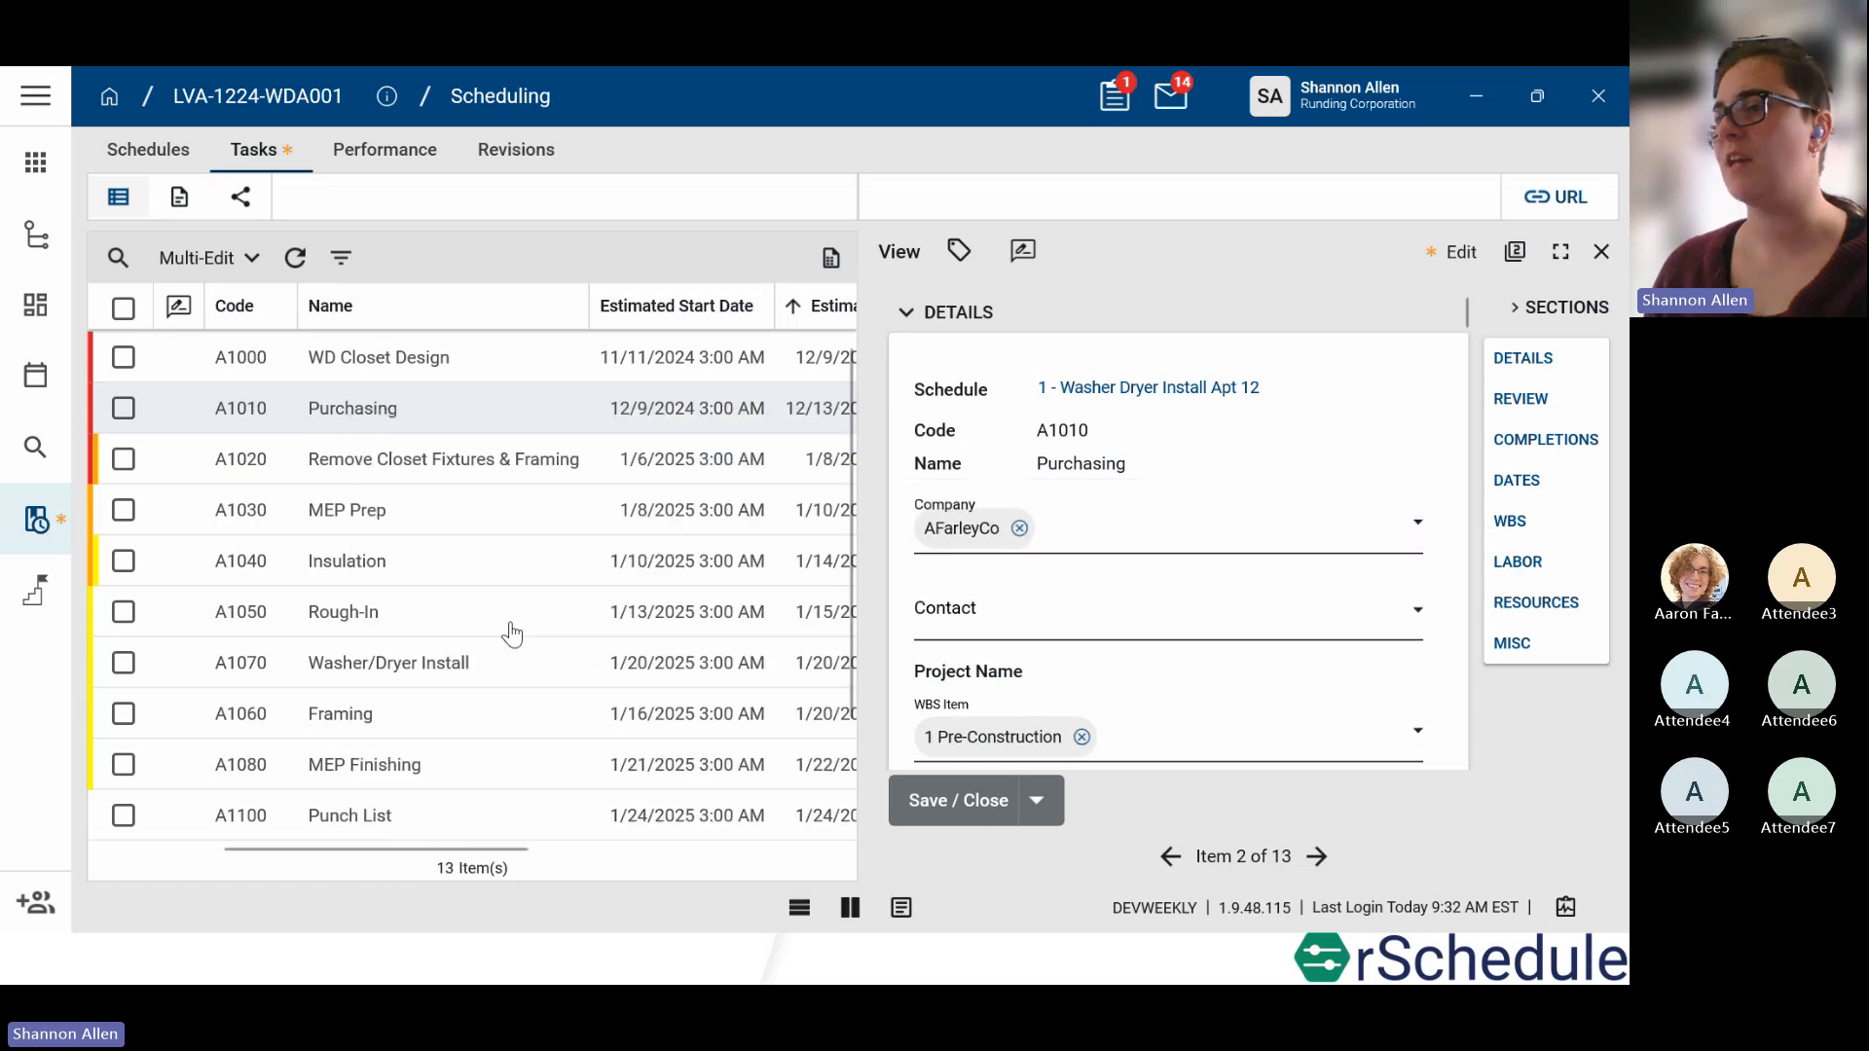
left_click(1018, 622)
left_click(1027, 774)
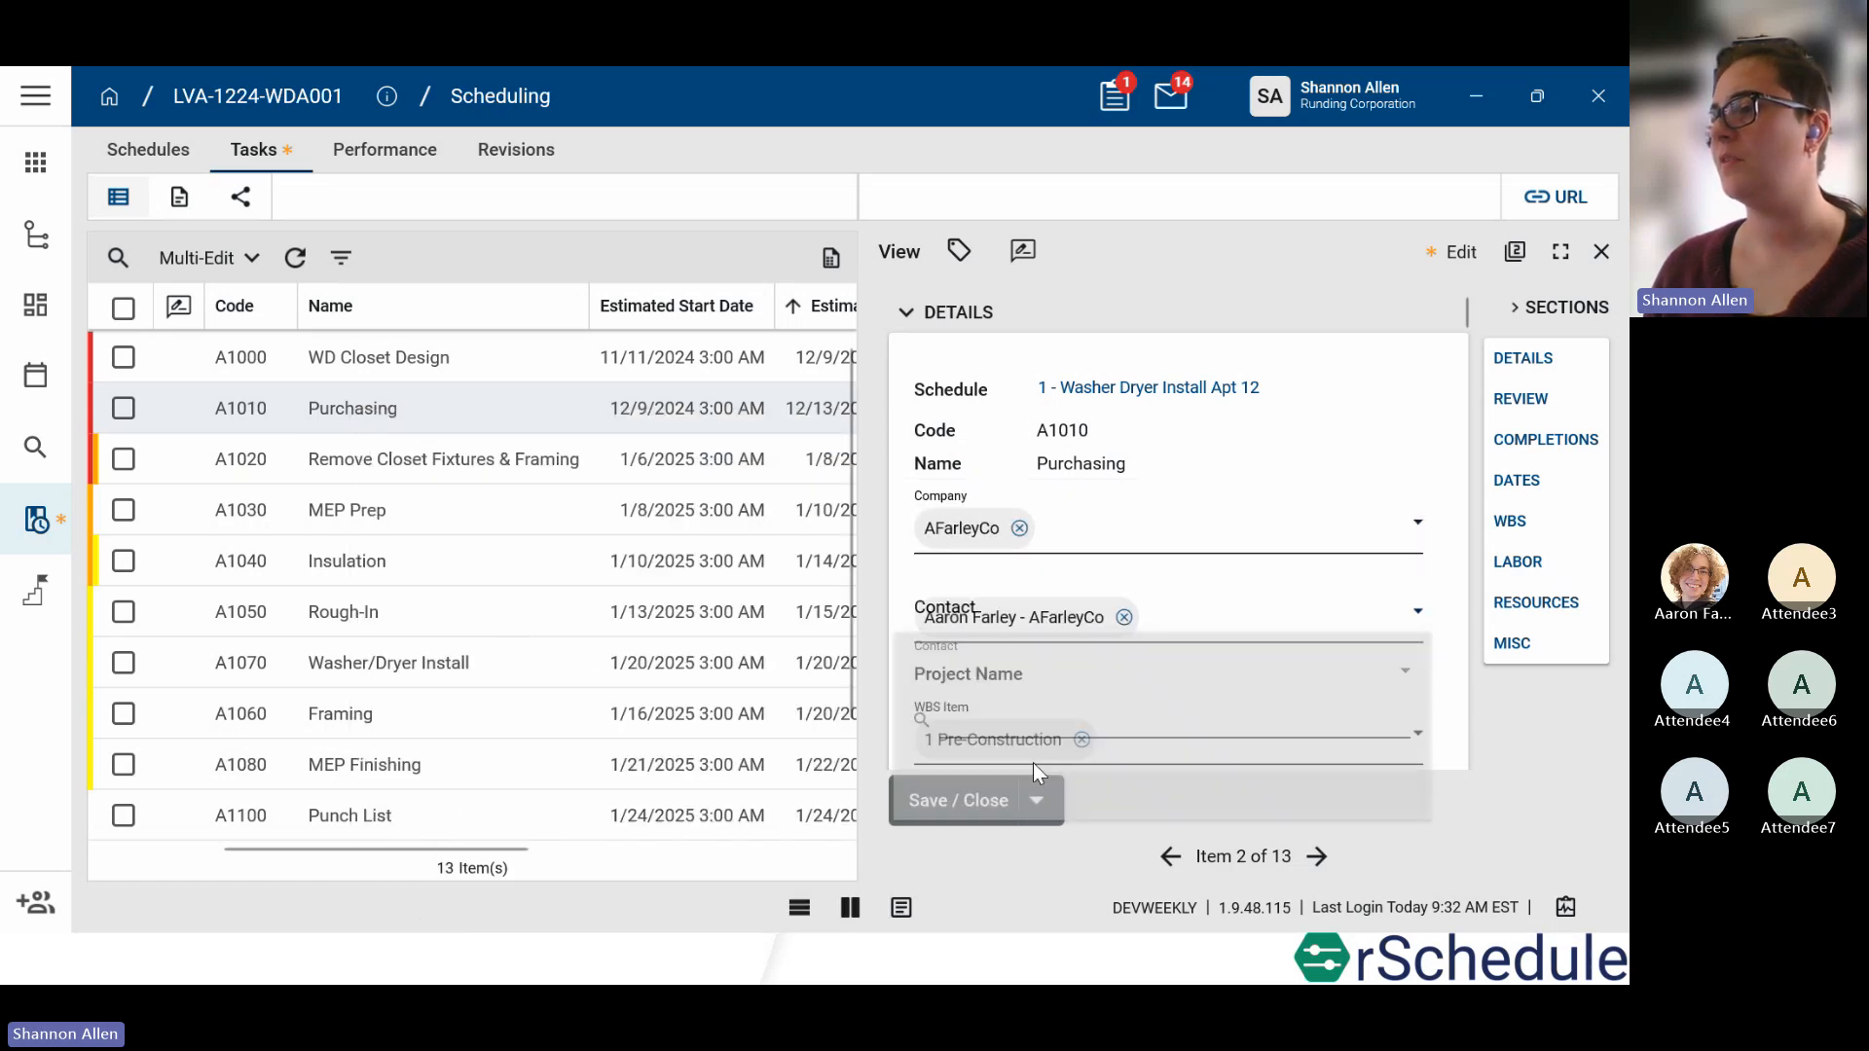
Step: Link the Purchasing task to milestone 0001 - Pre Construction and save the record
scroll(934, 645, "down", 3)
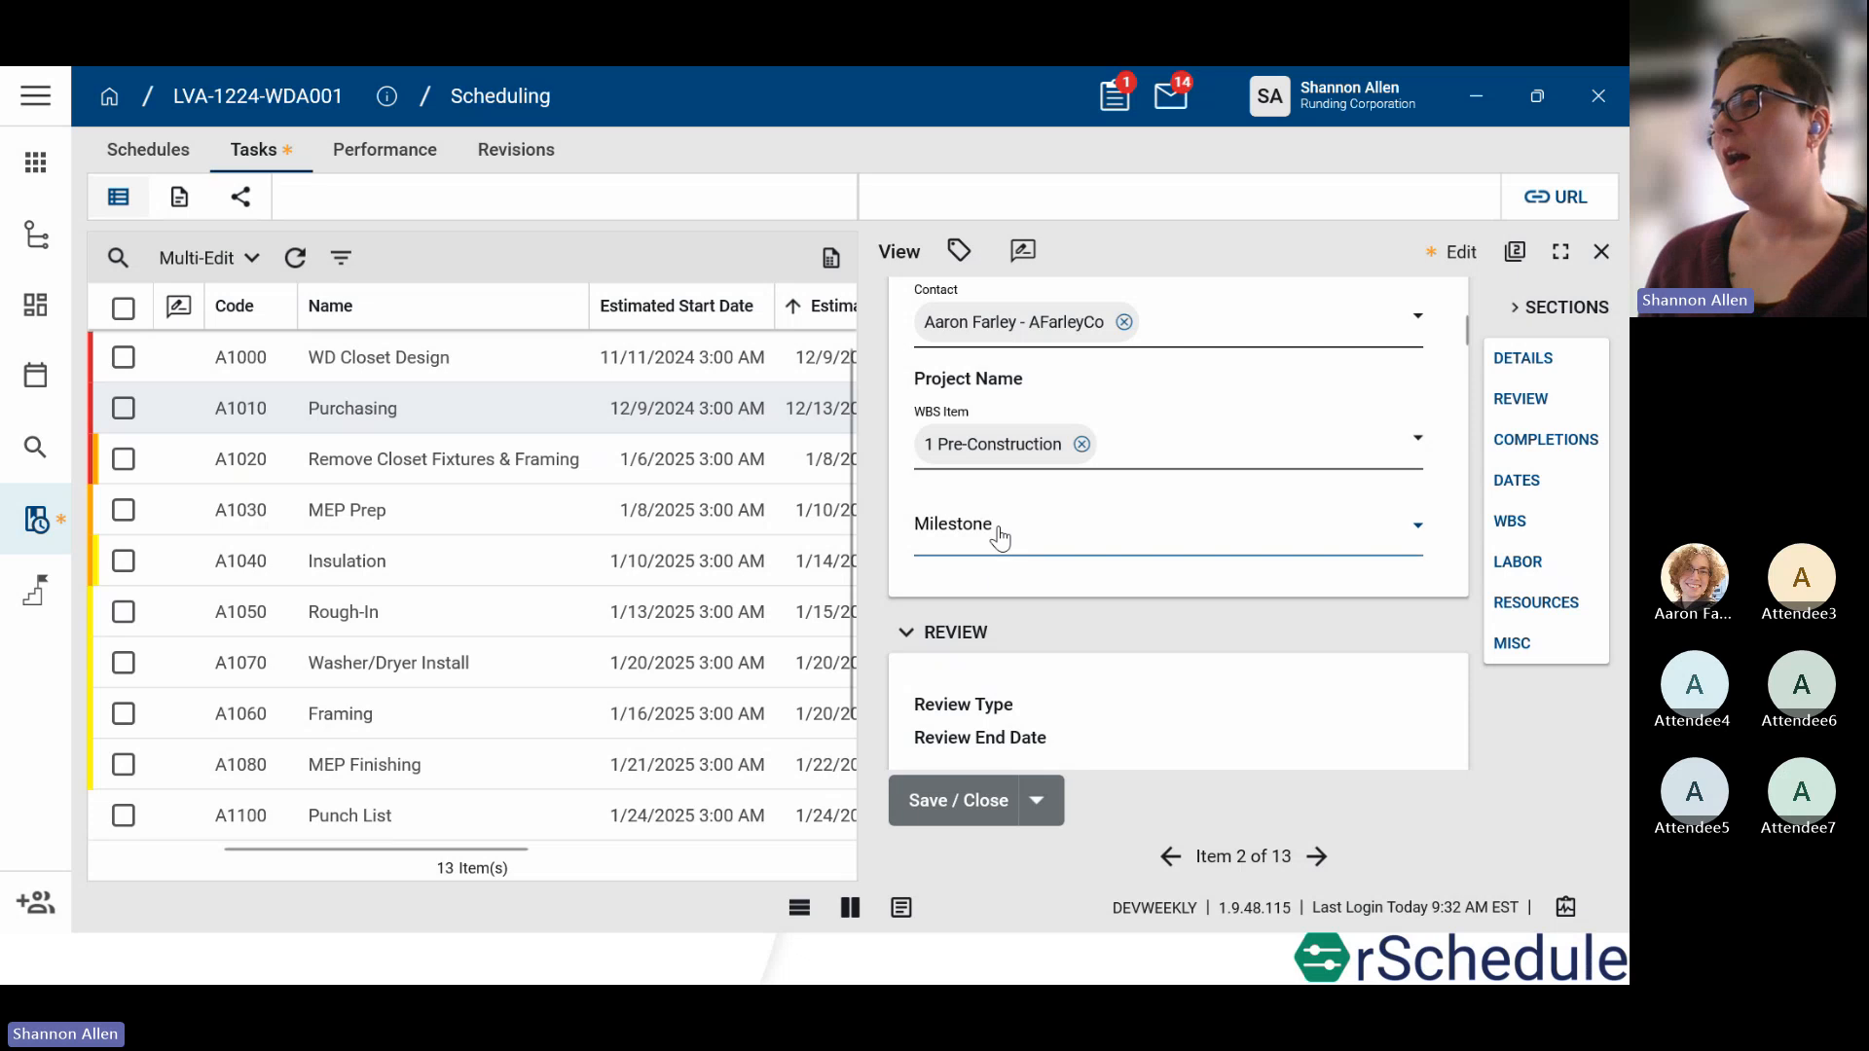
scroll(1032, 516, "up", 3)
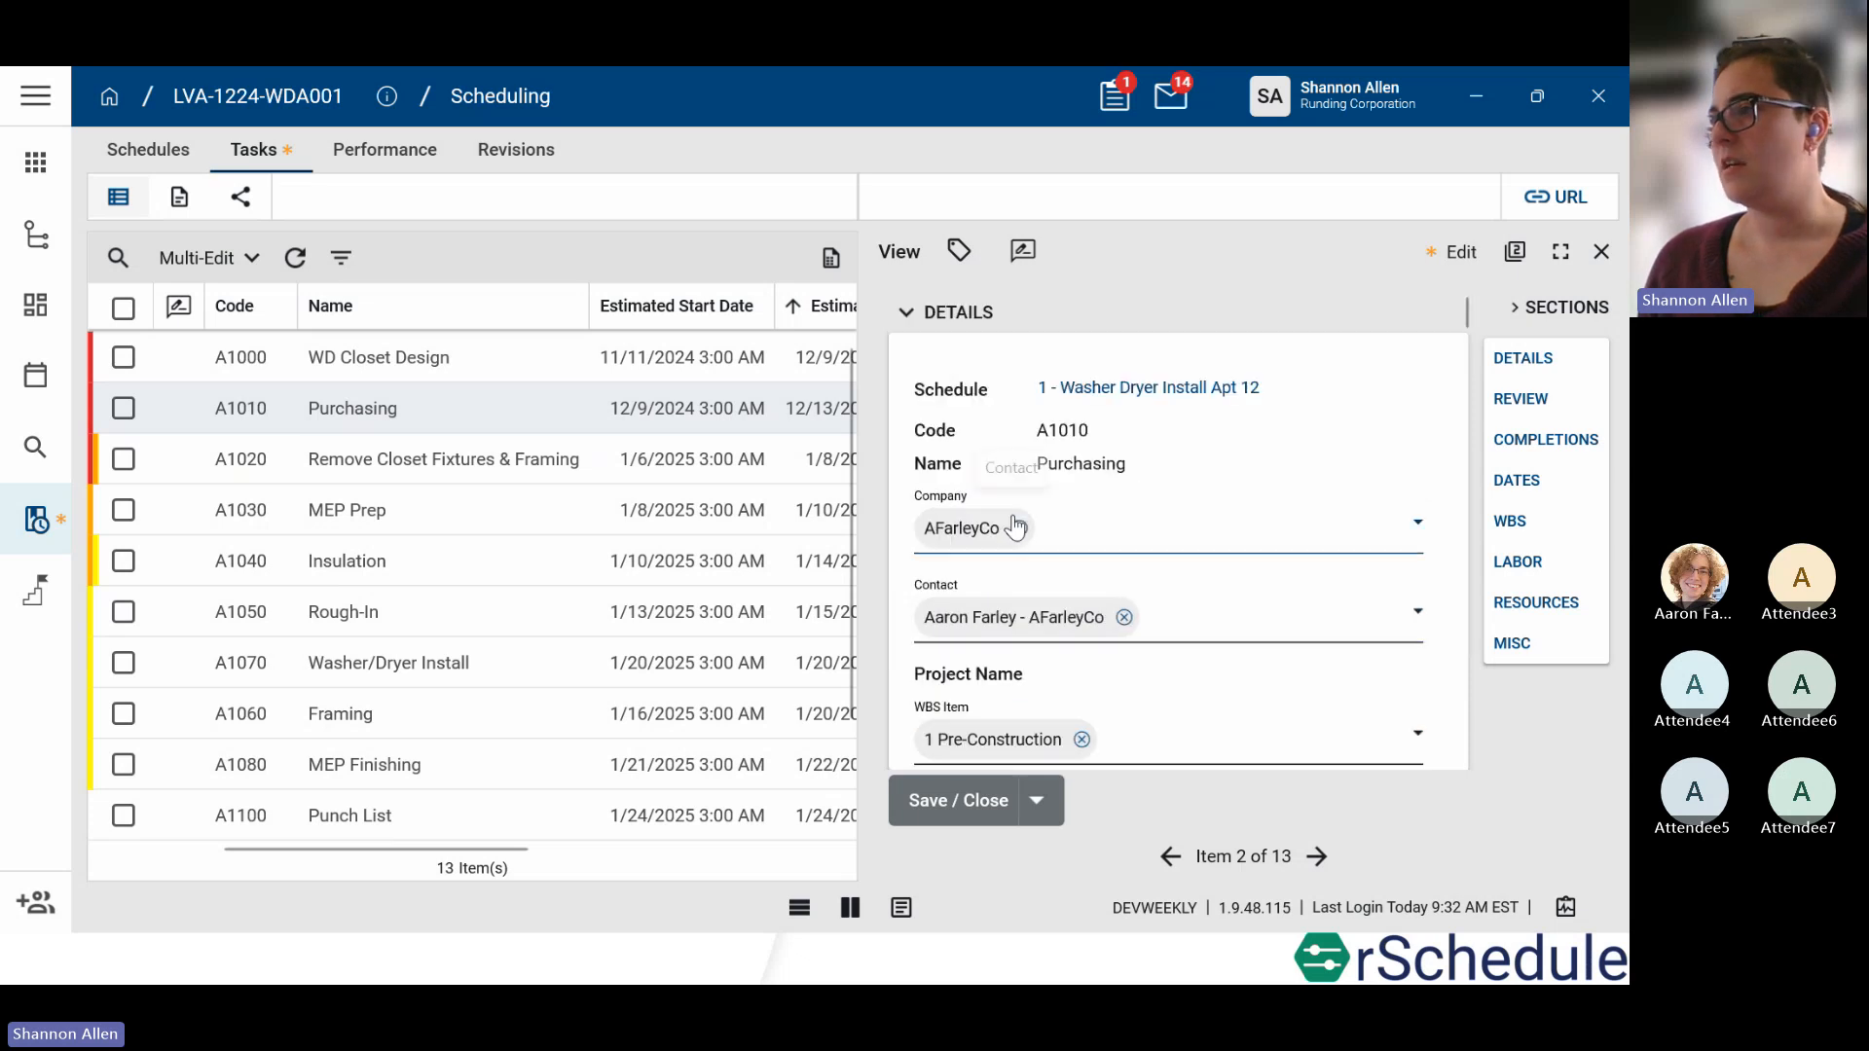
scroll(1109, 536, "down", 1)
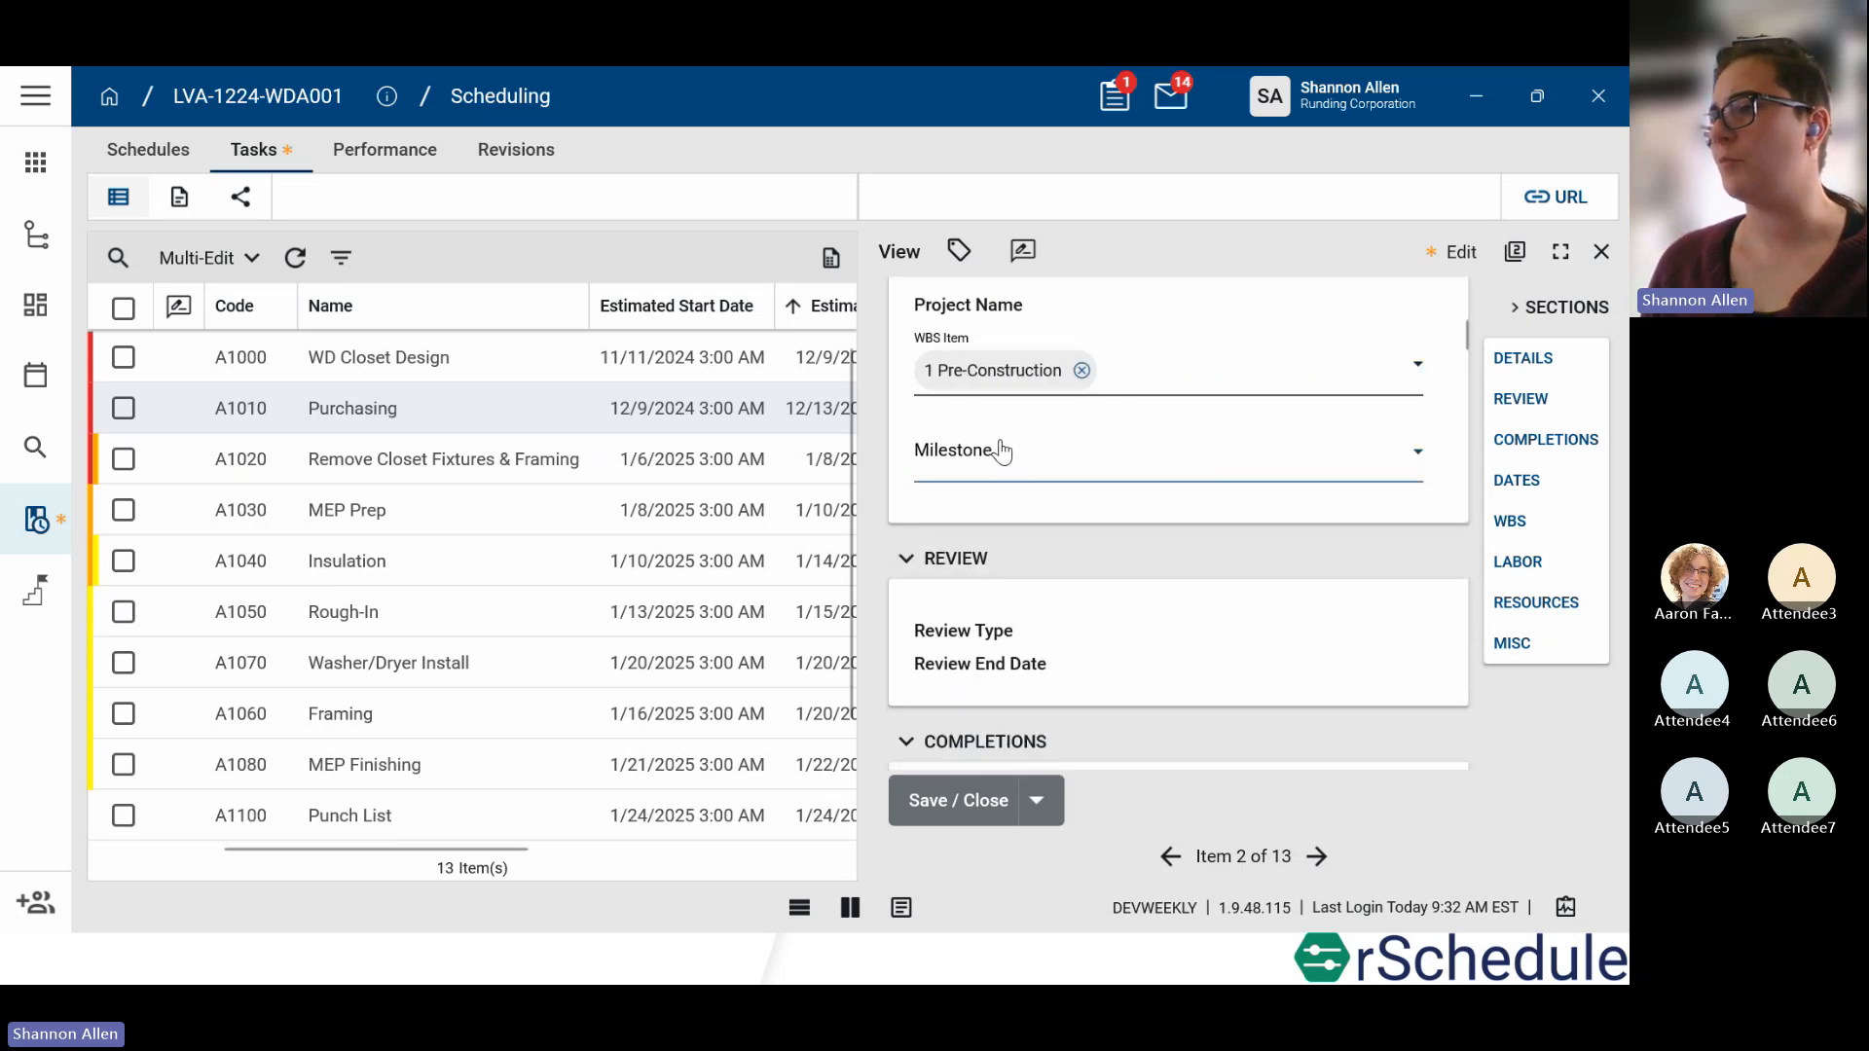
left_click(1002, 449)
left_click(1051, 617)
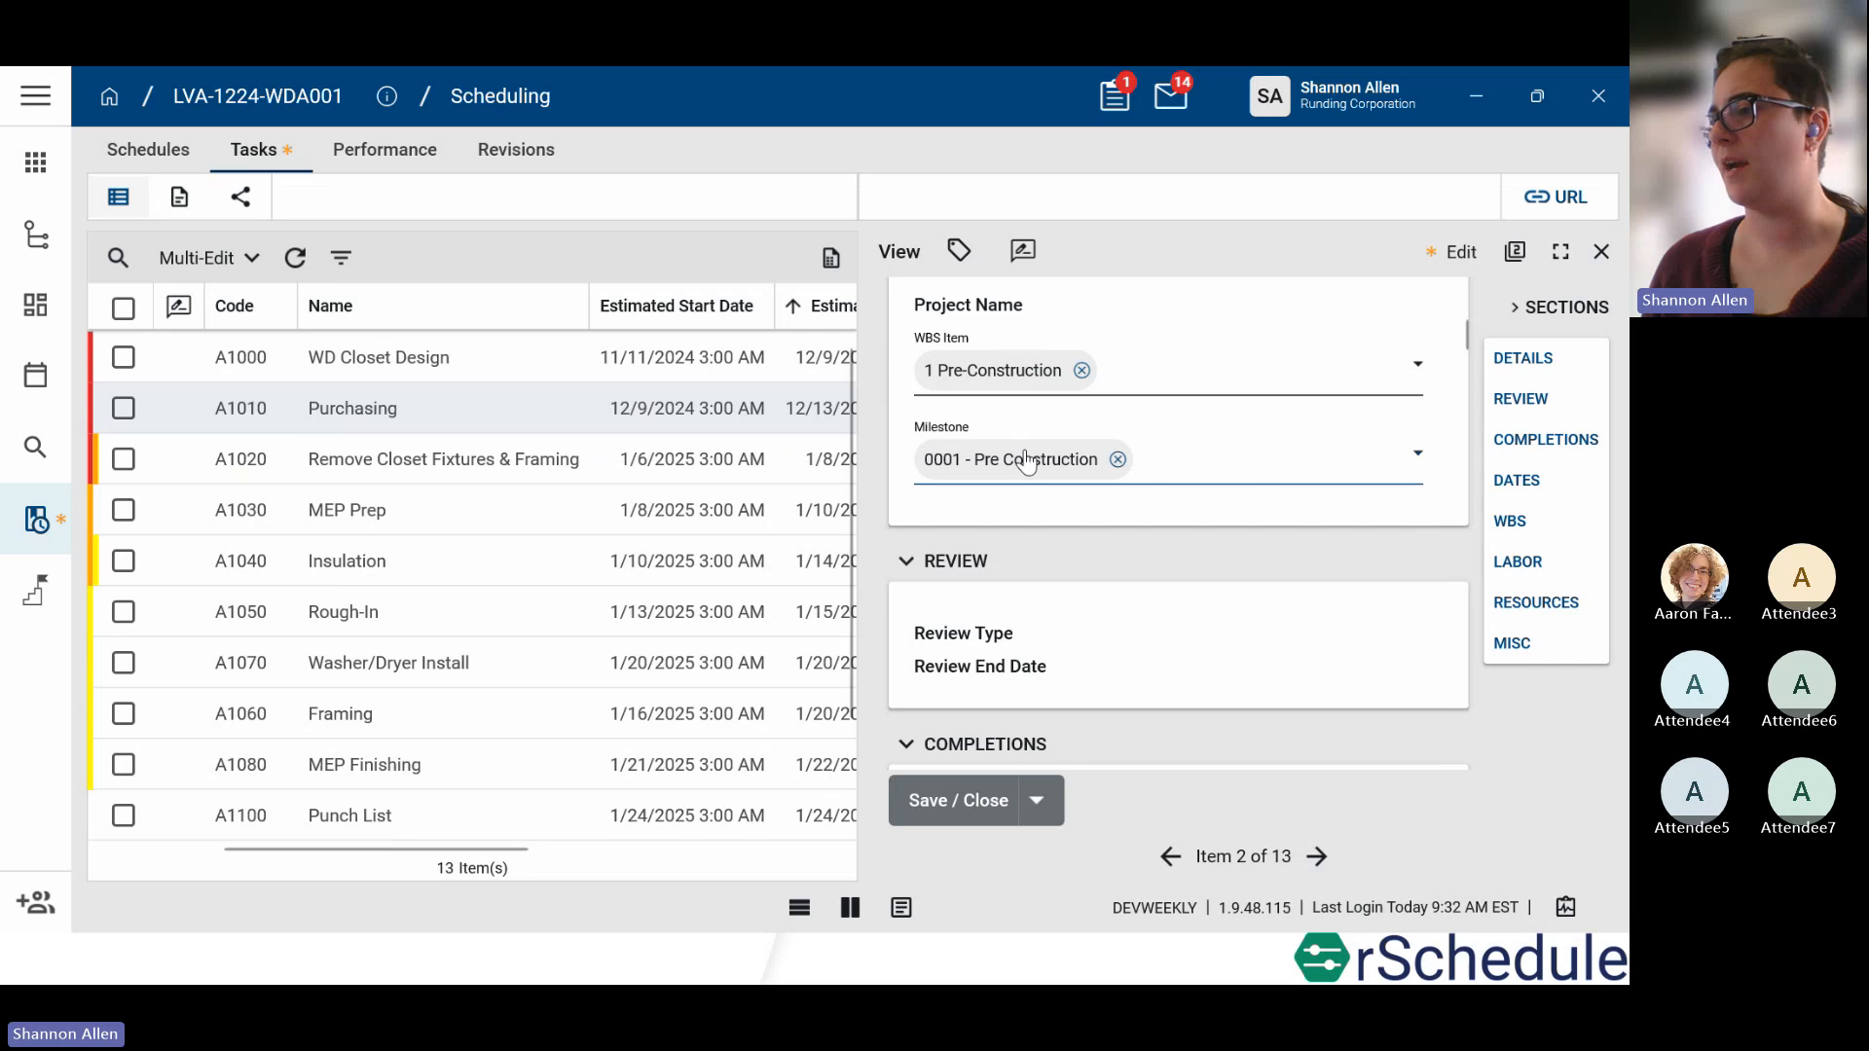
scroll(974, 500, "down", 2)
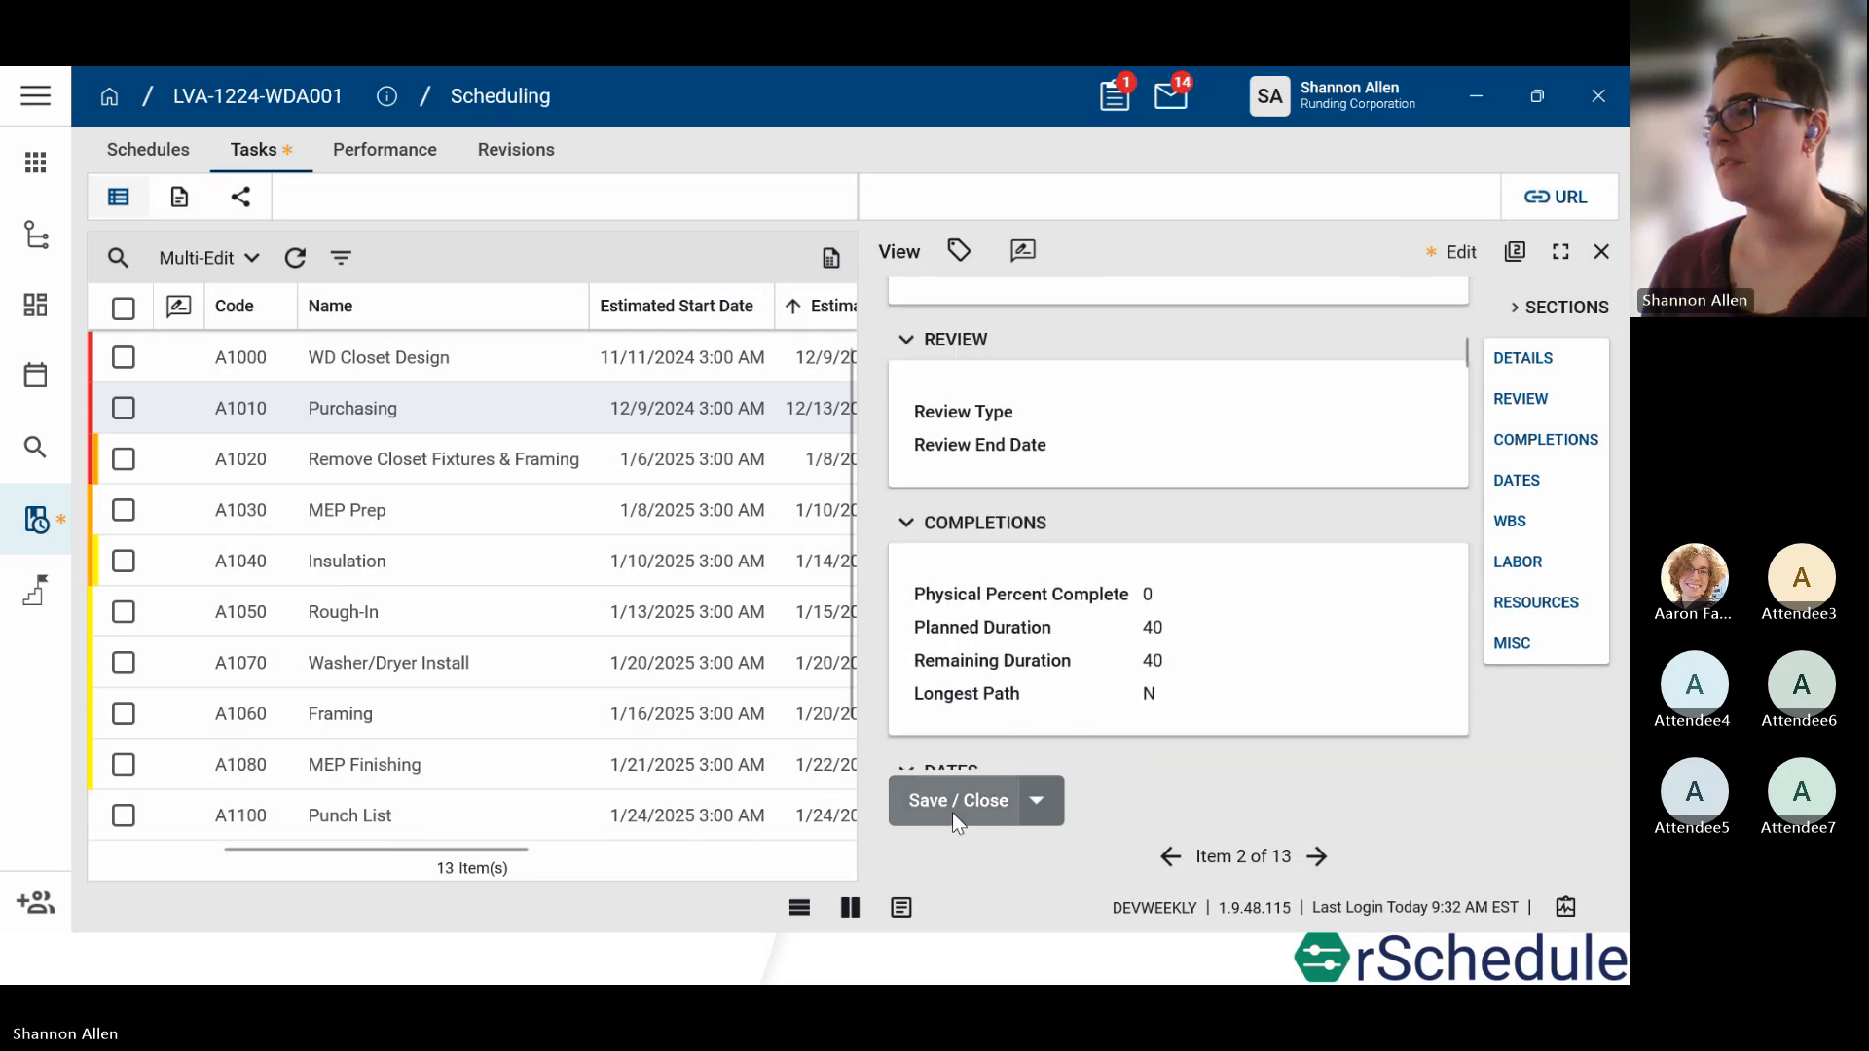
left_click(952, 811)
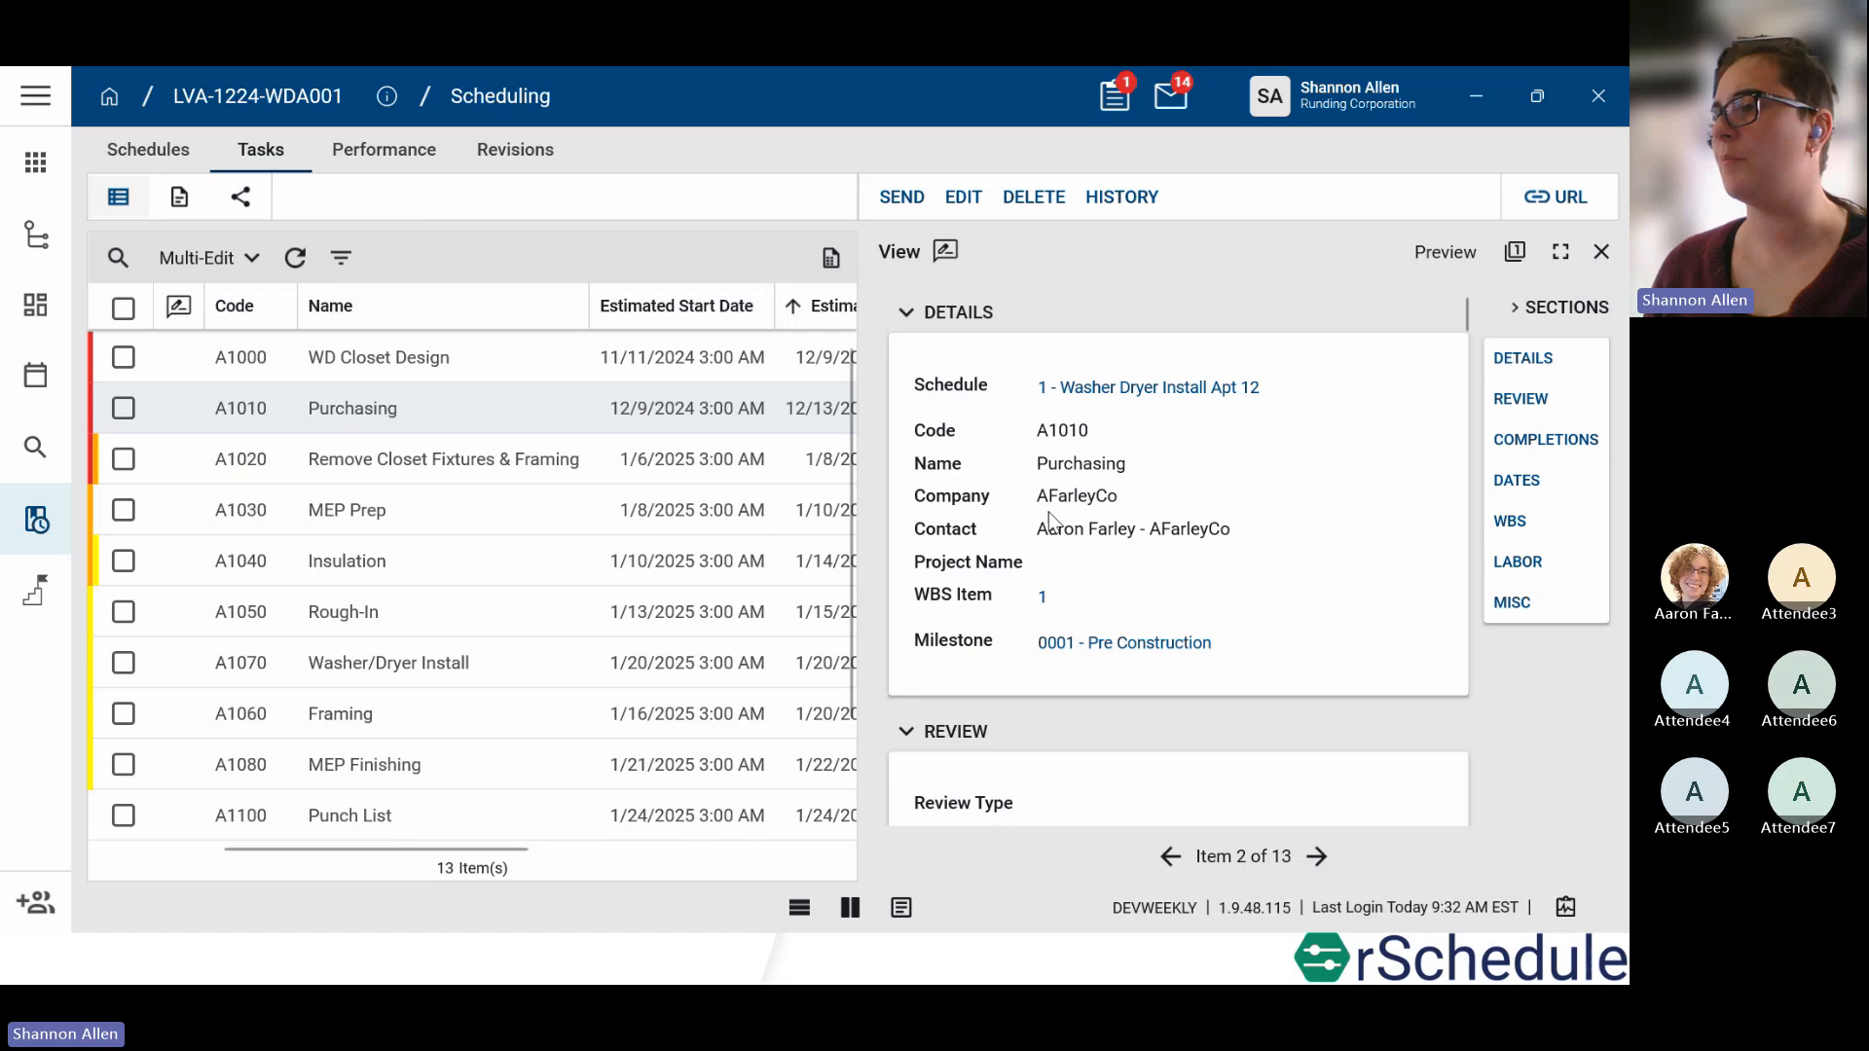
Step: Close the Purchasing task record and open all tasks except Purchasing for multi-editing
left_click(1597, 253)
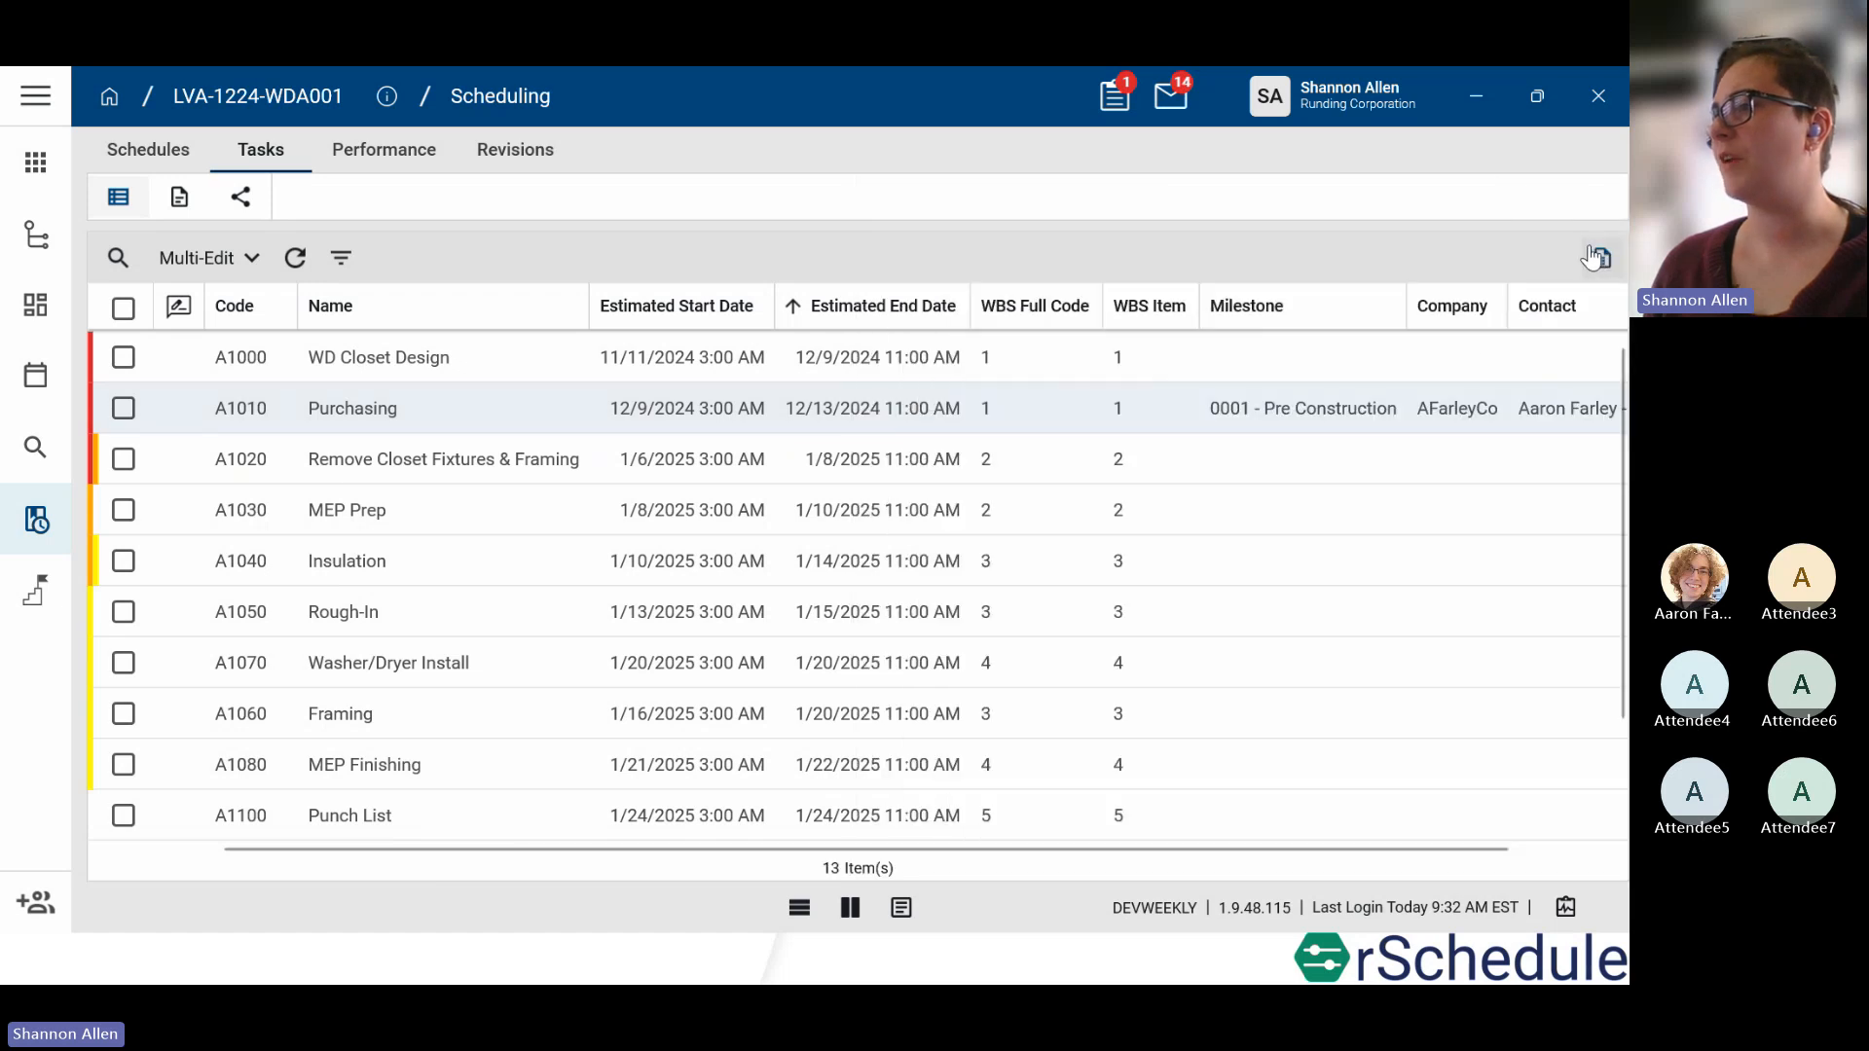
left_click_drag(1061, 846, 838, 843)
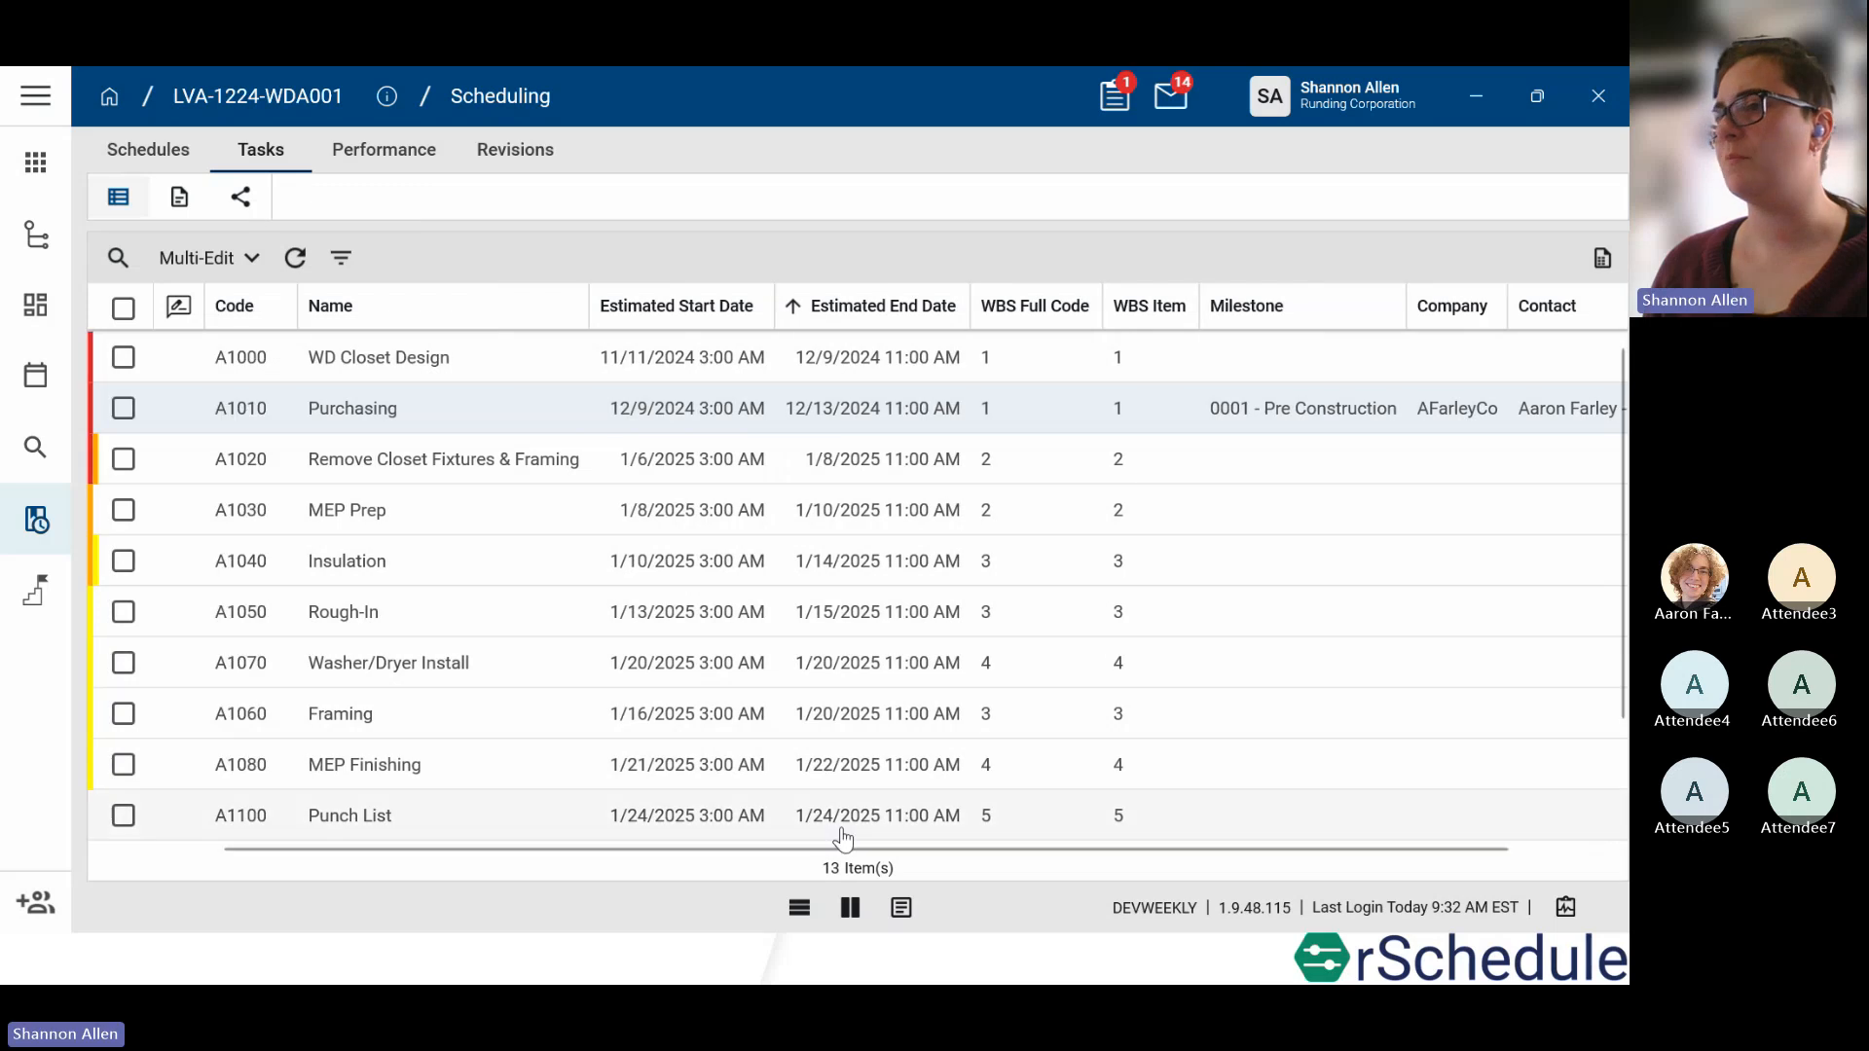
left_click(122, 310)
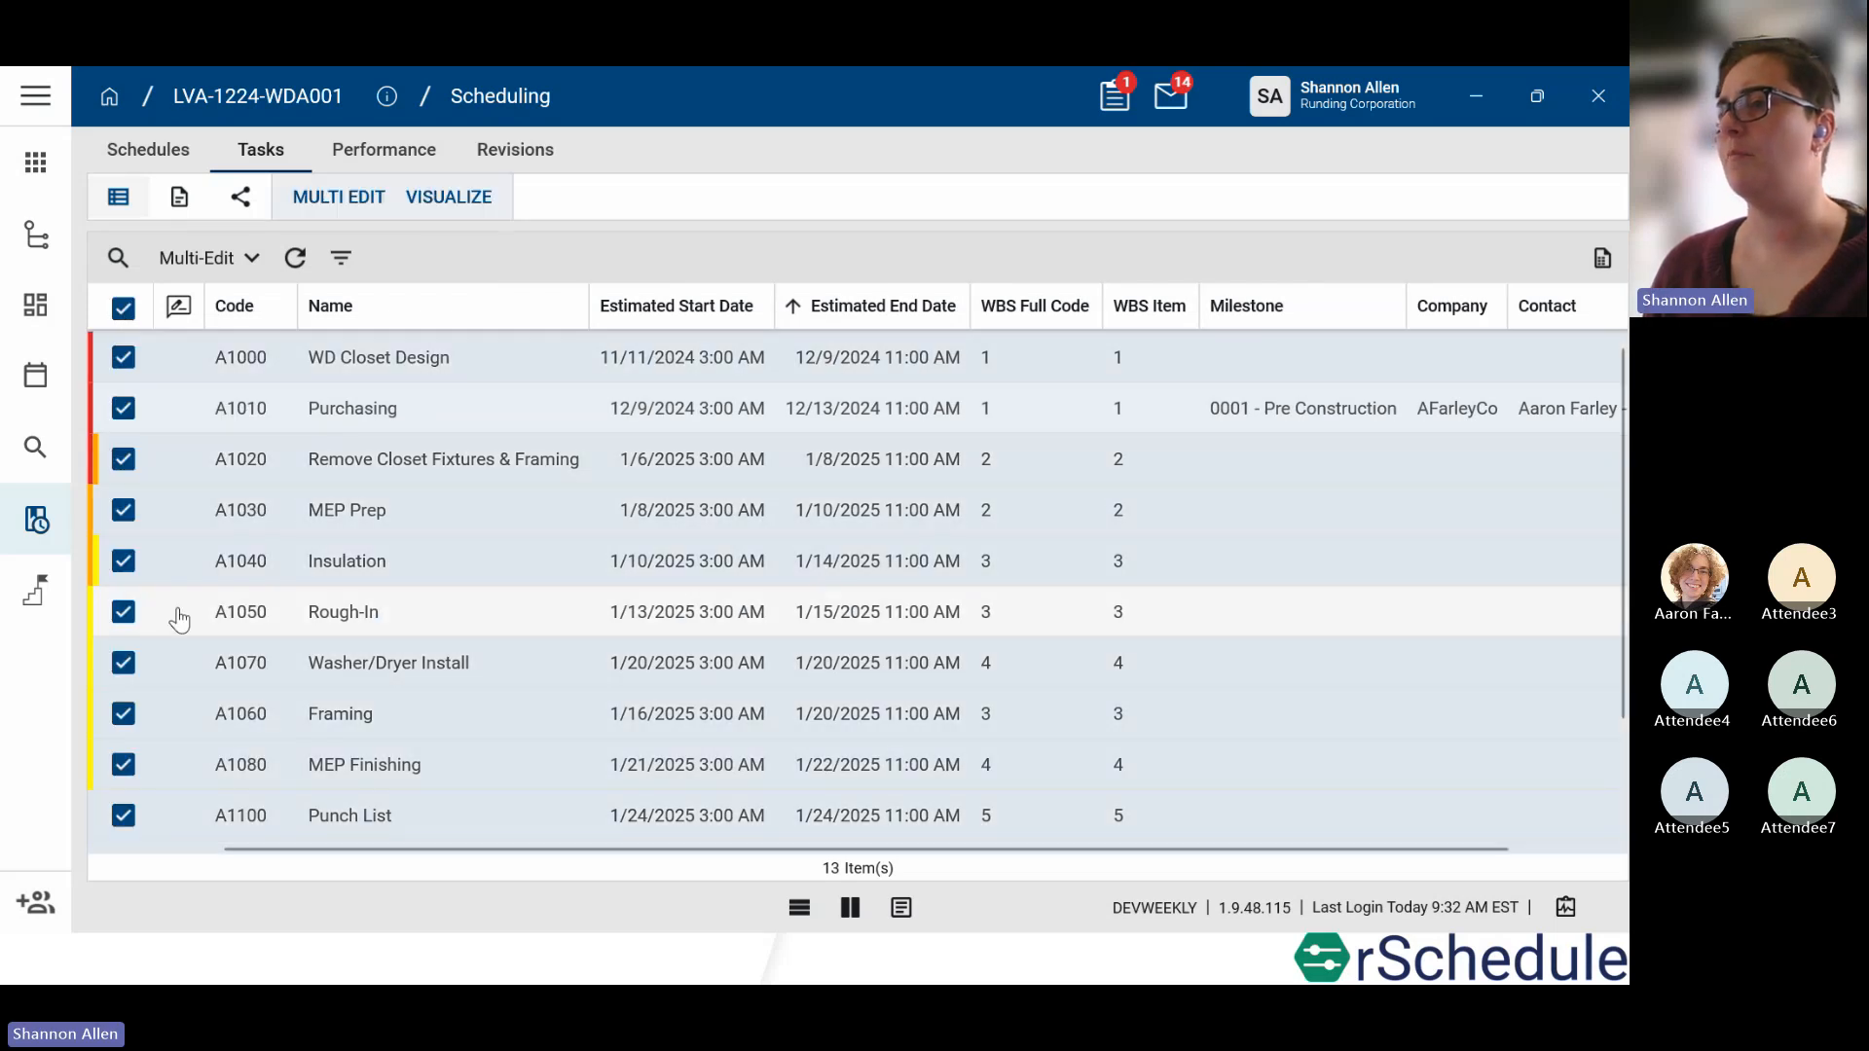
left_click(128, 418)
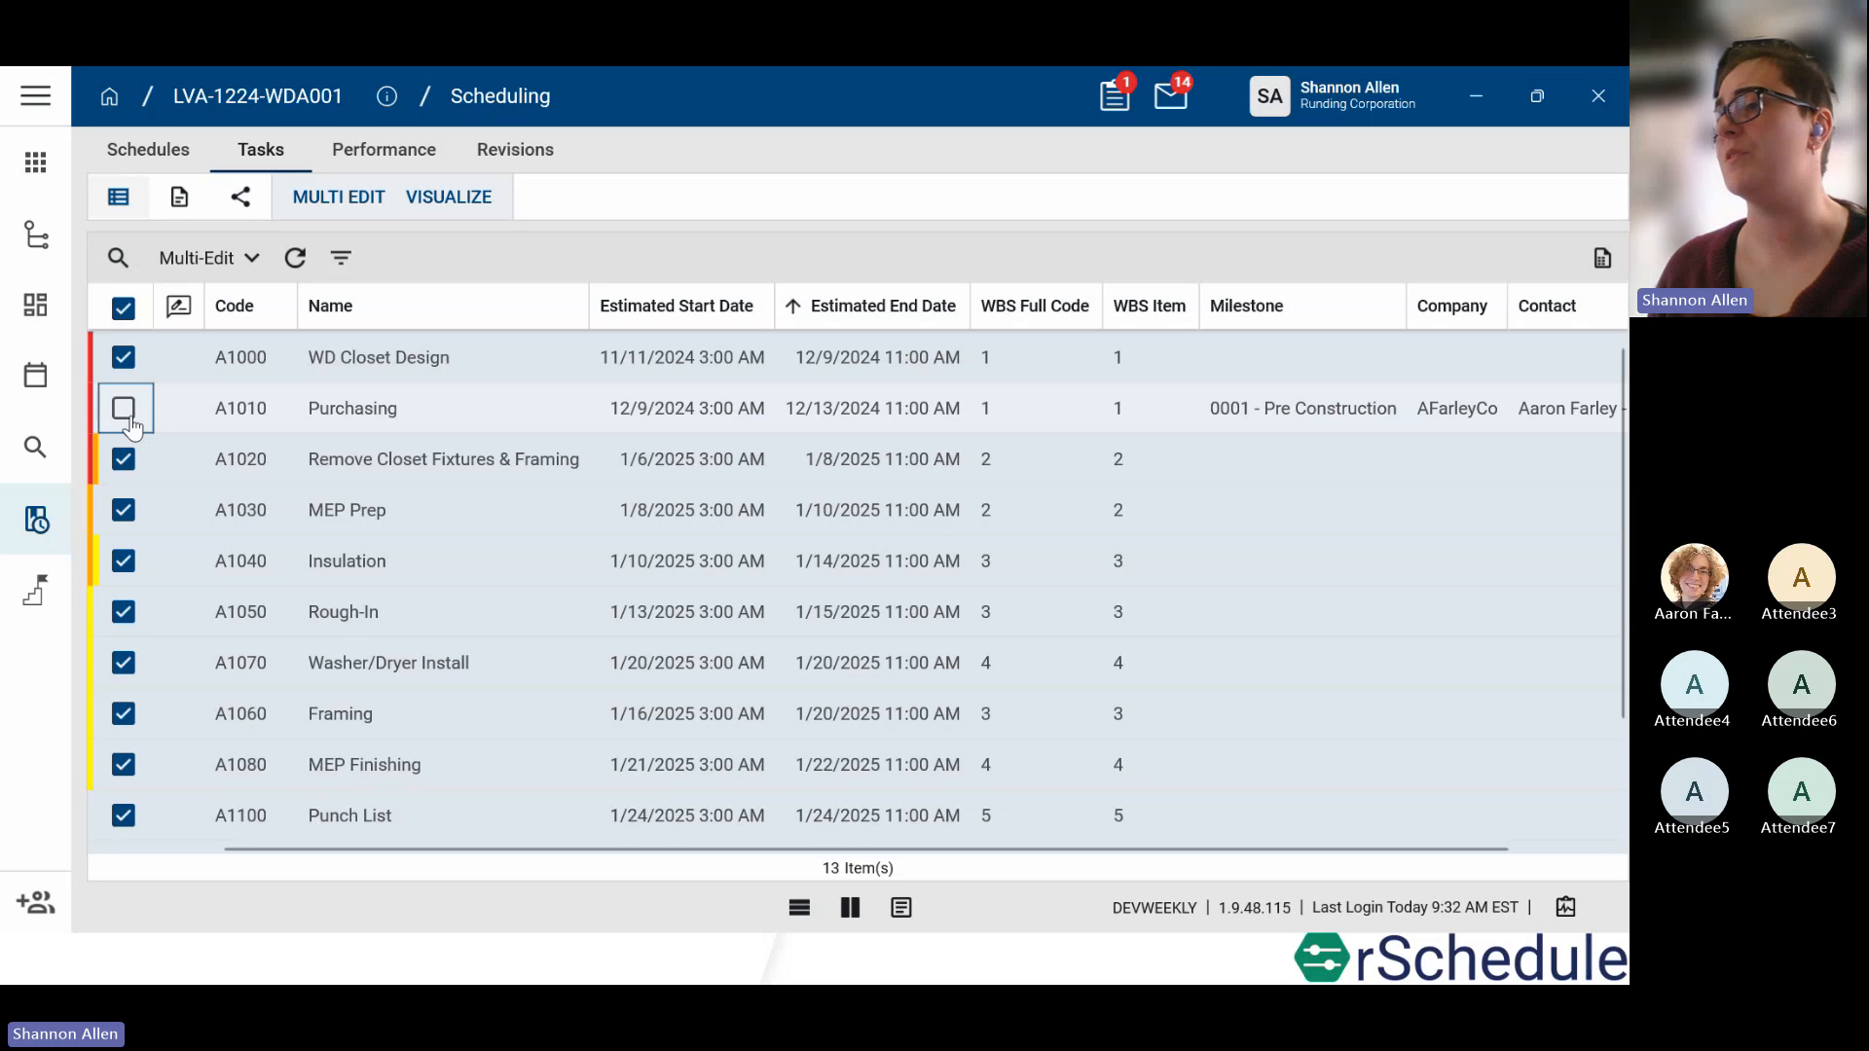
left_click(364, 198)
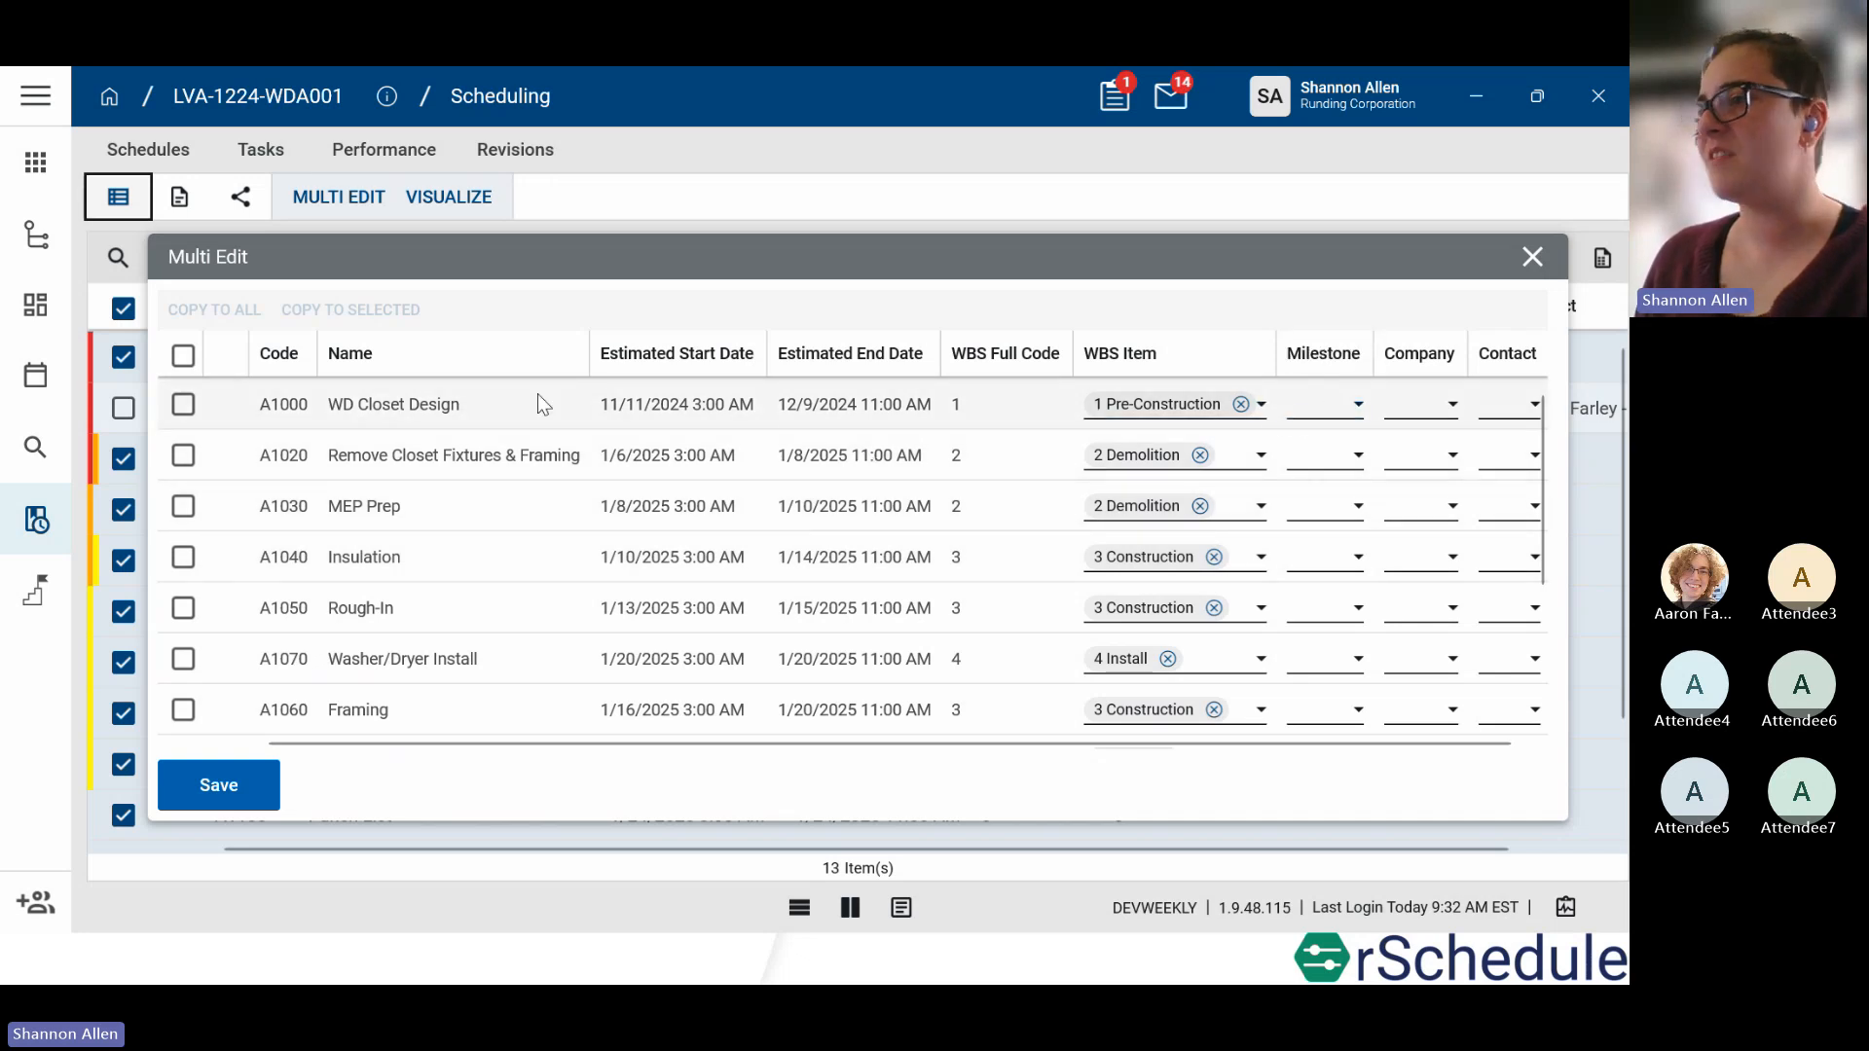
Step: Assign milestone 0001 - Pre Construction to WD Closet Design and 0002 - Construction to tasks A1020 through A1050, and save
left_click(1339, 414)
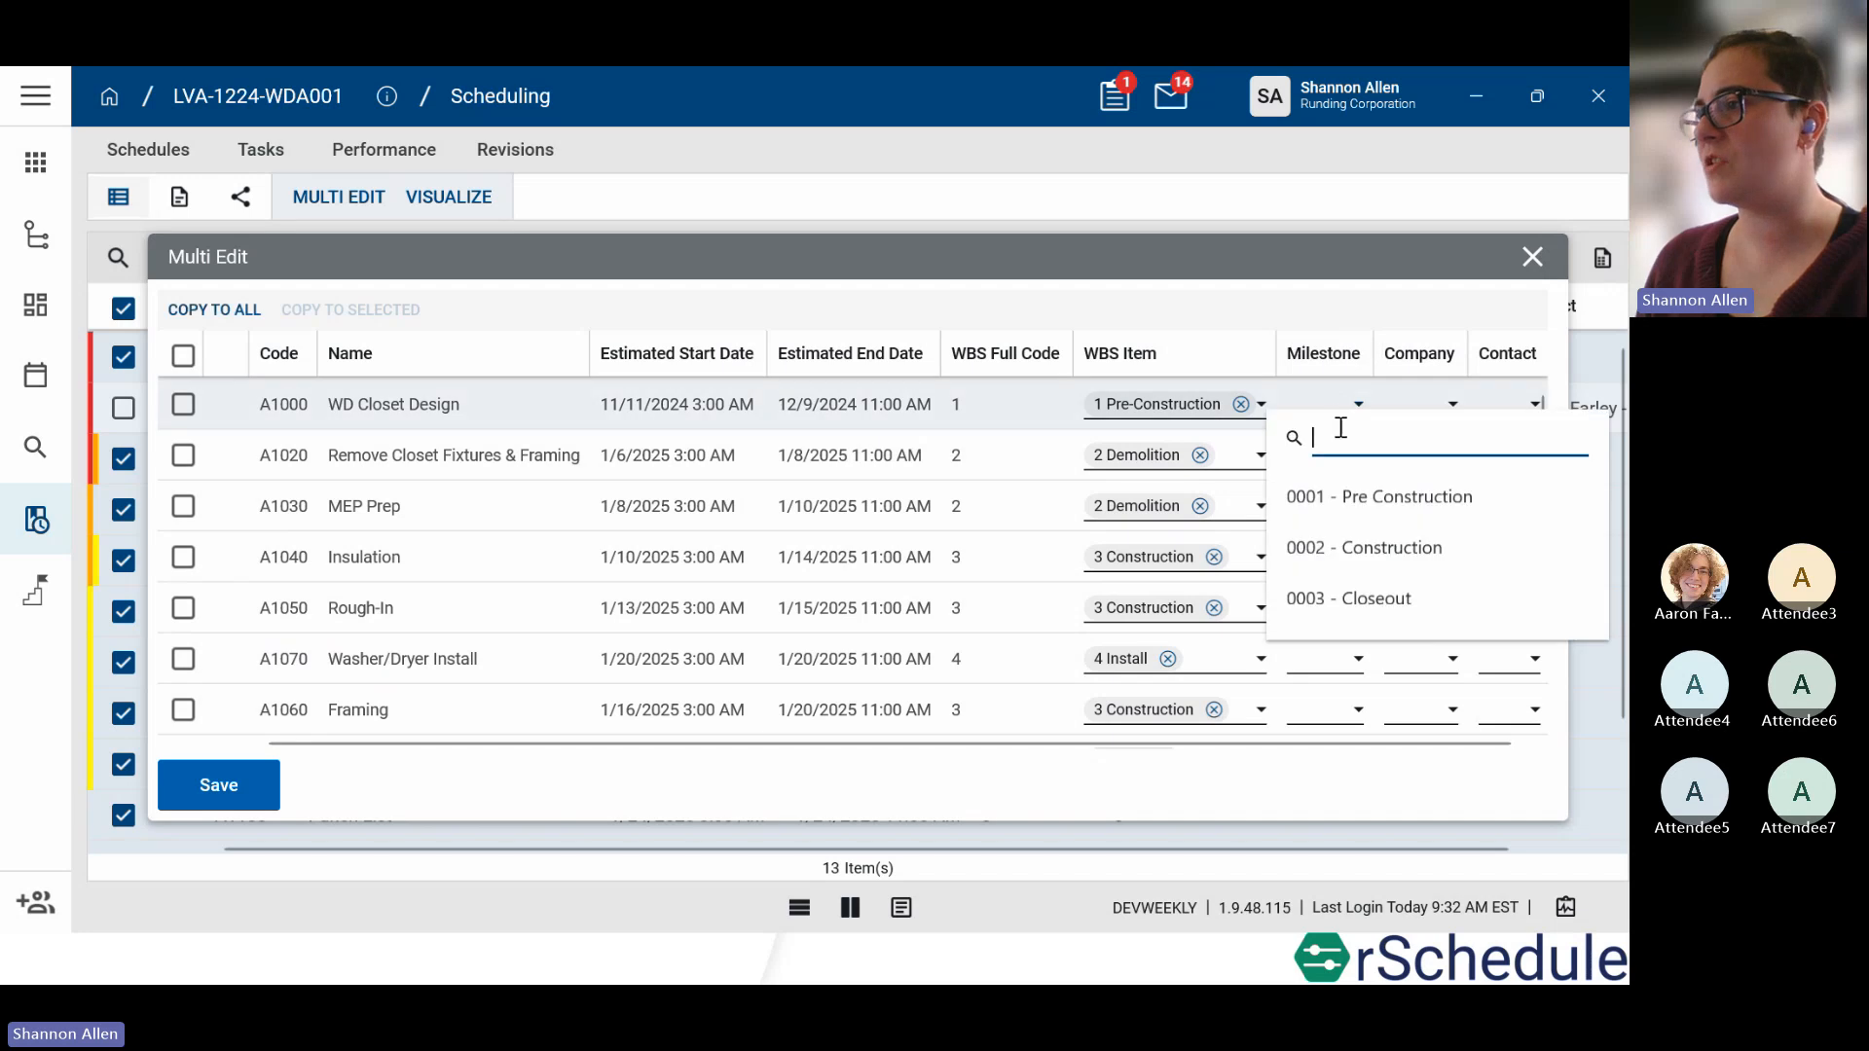
left_click(1357, 492)
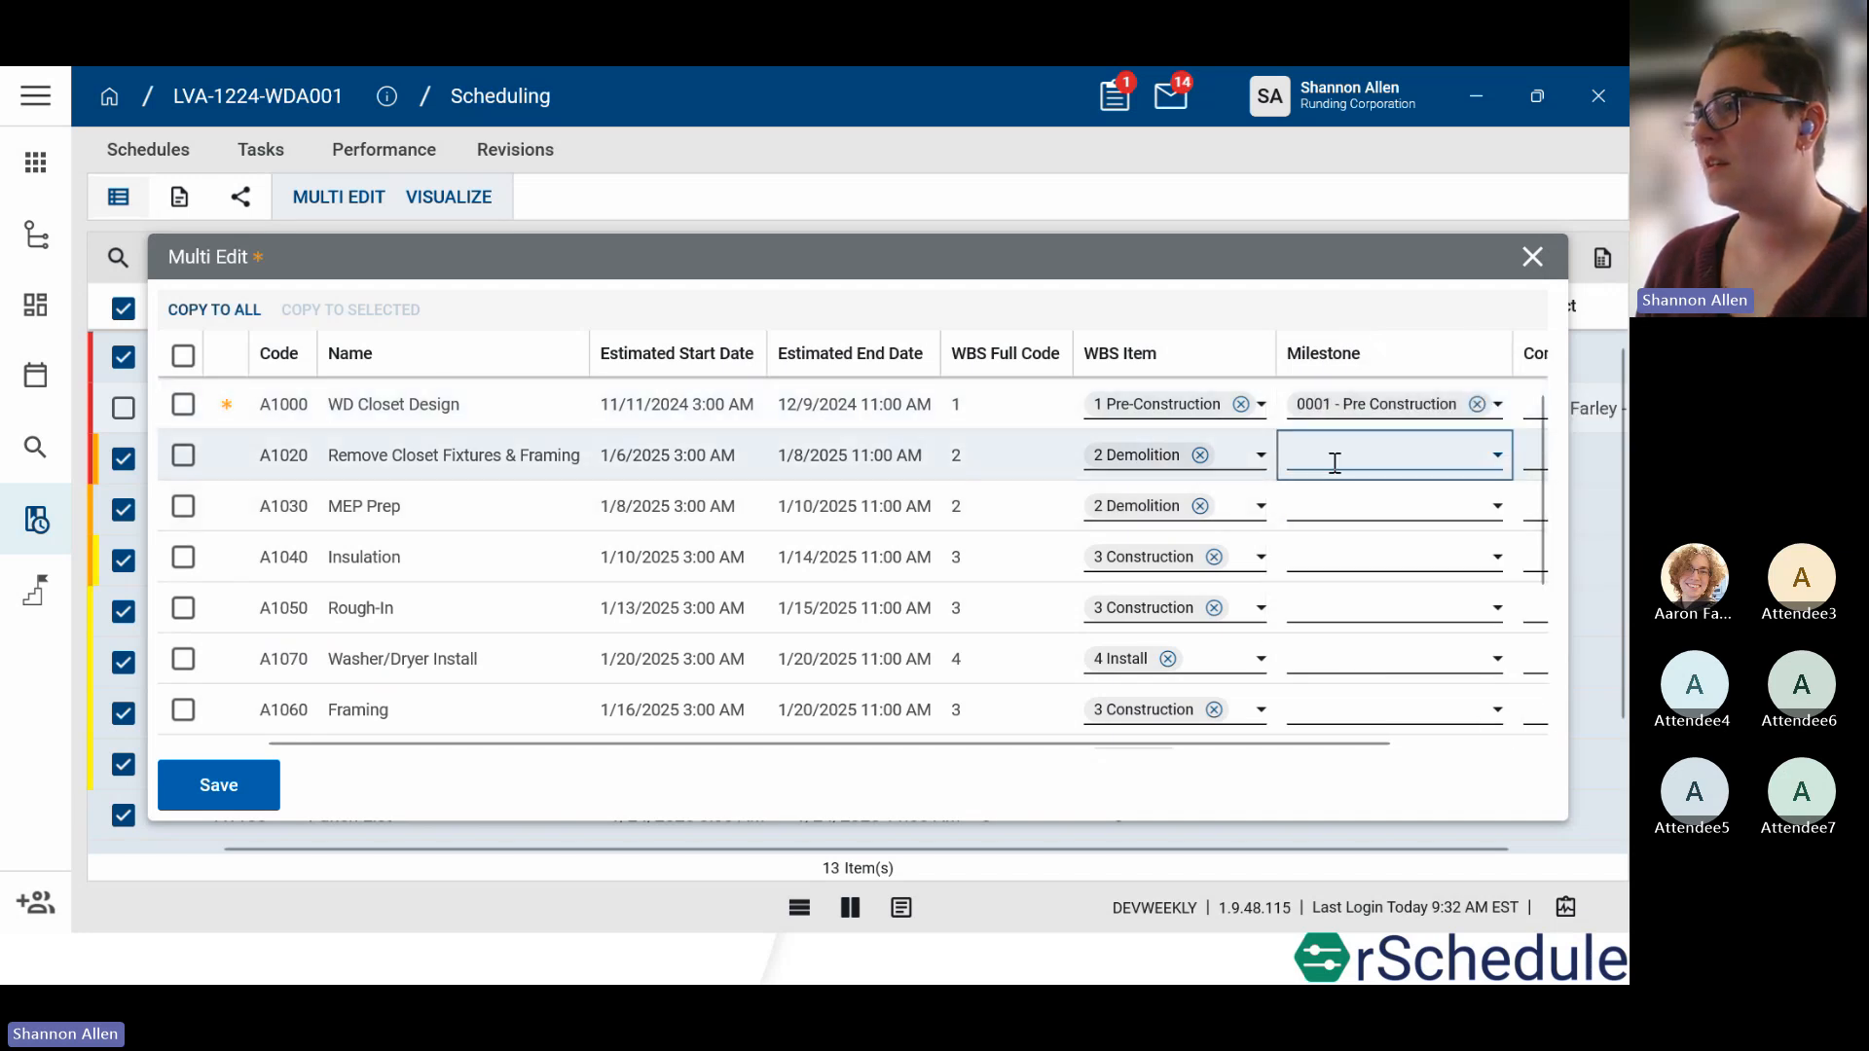
left_click(1335, 457)
left_click(1362, 593)
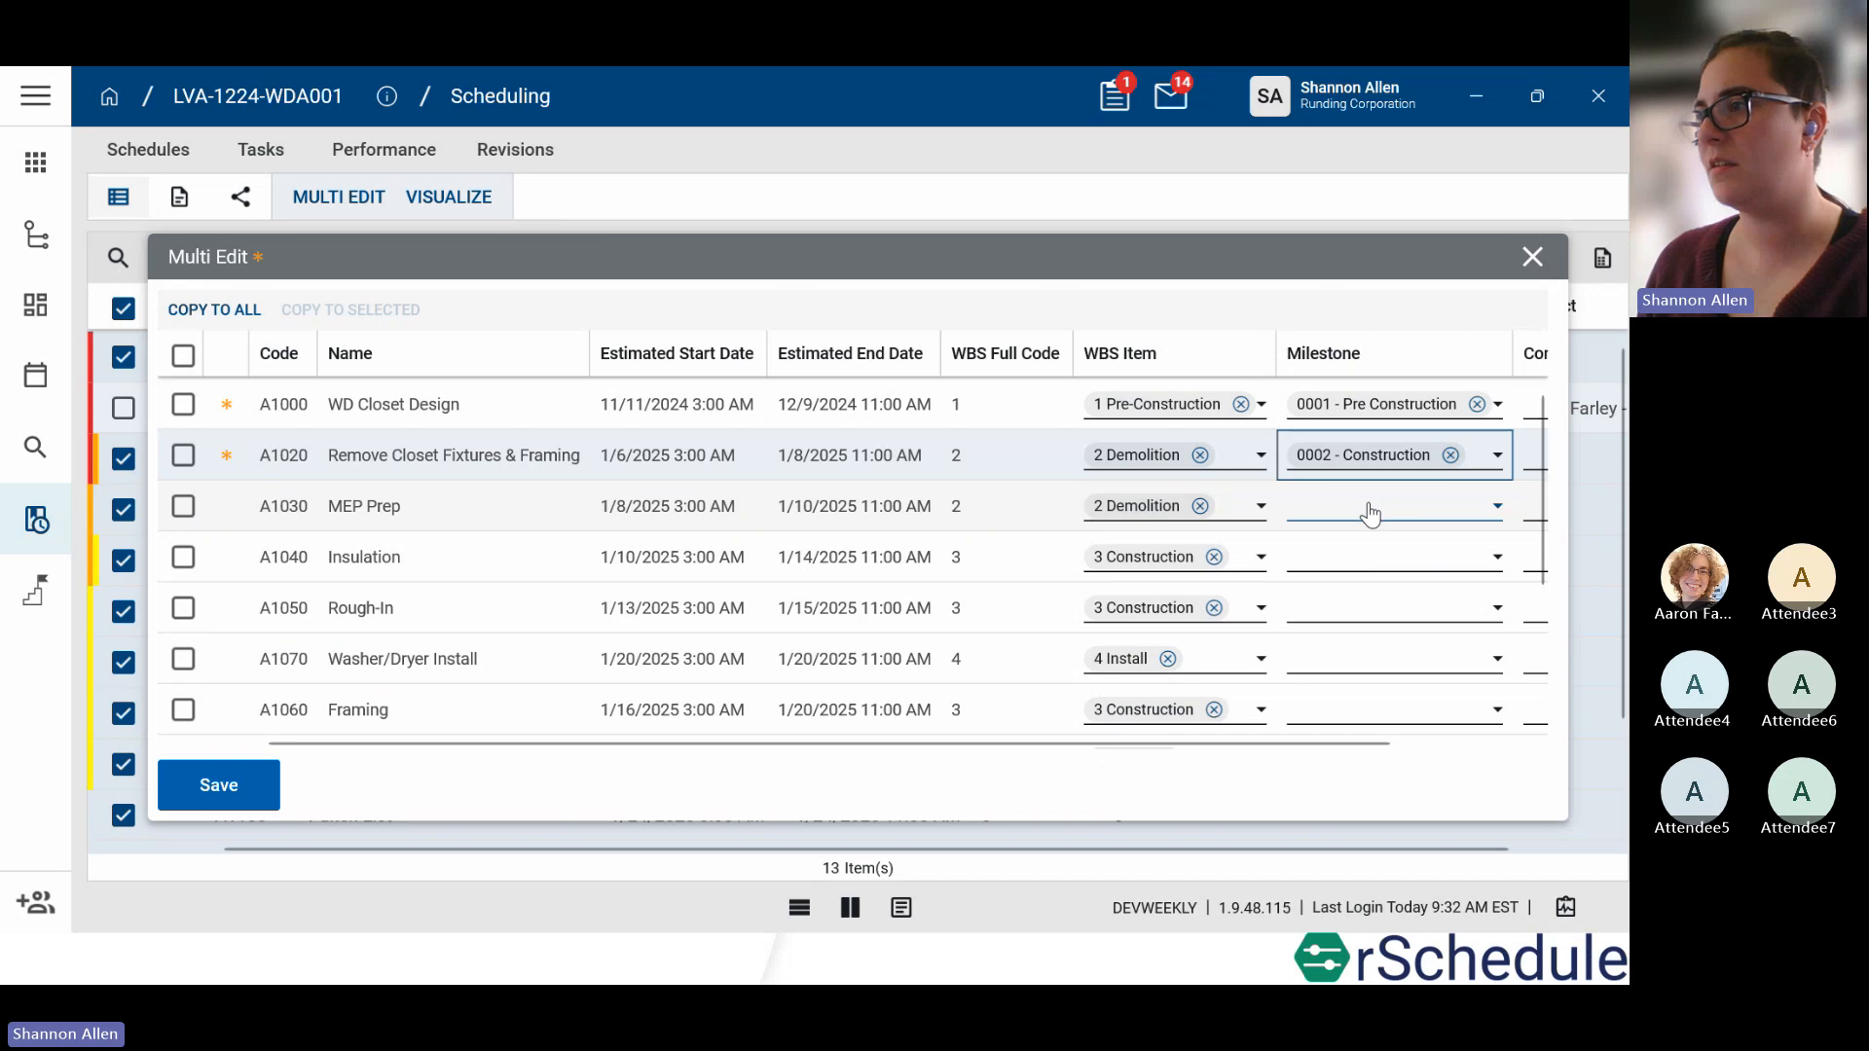
left_click(1370, 513)
left_click(1374, 647)
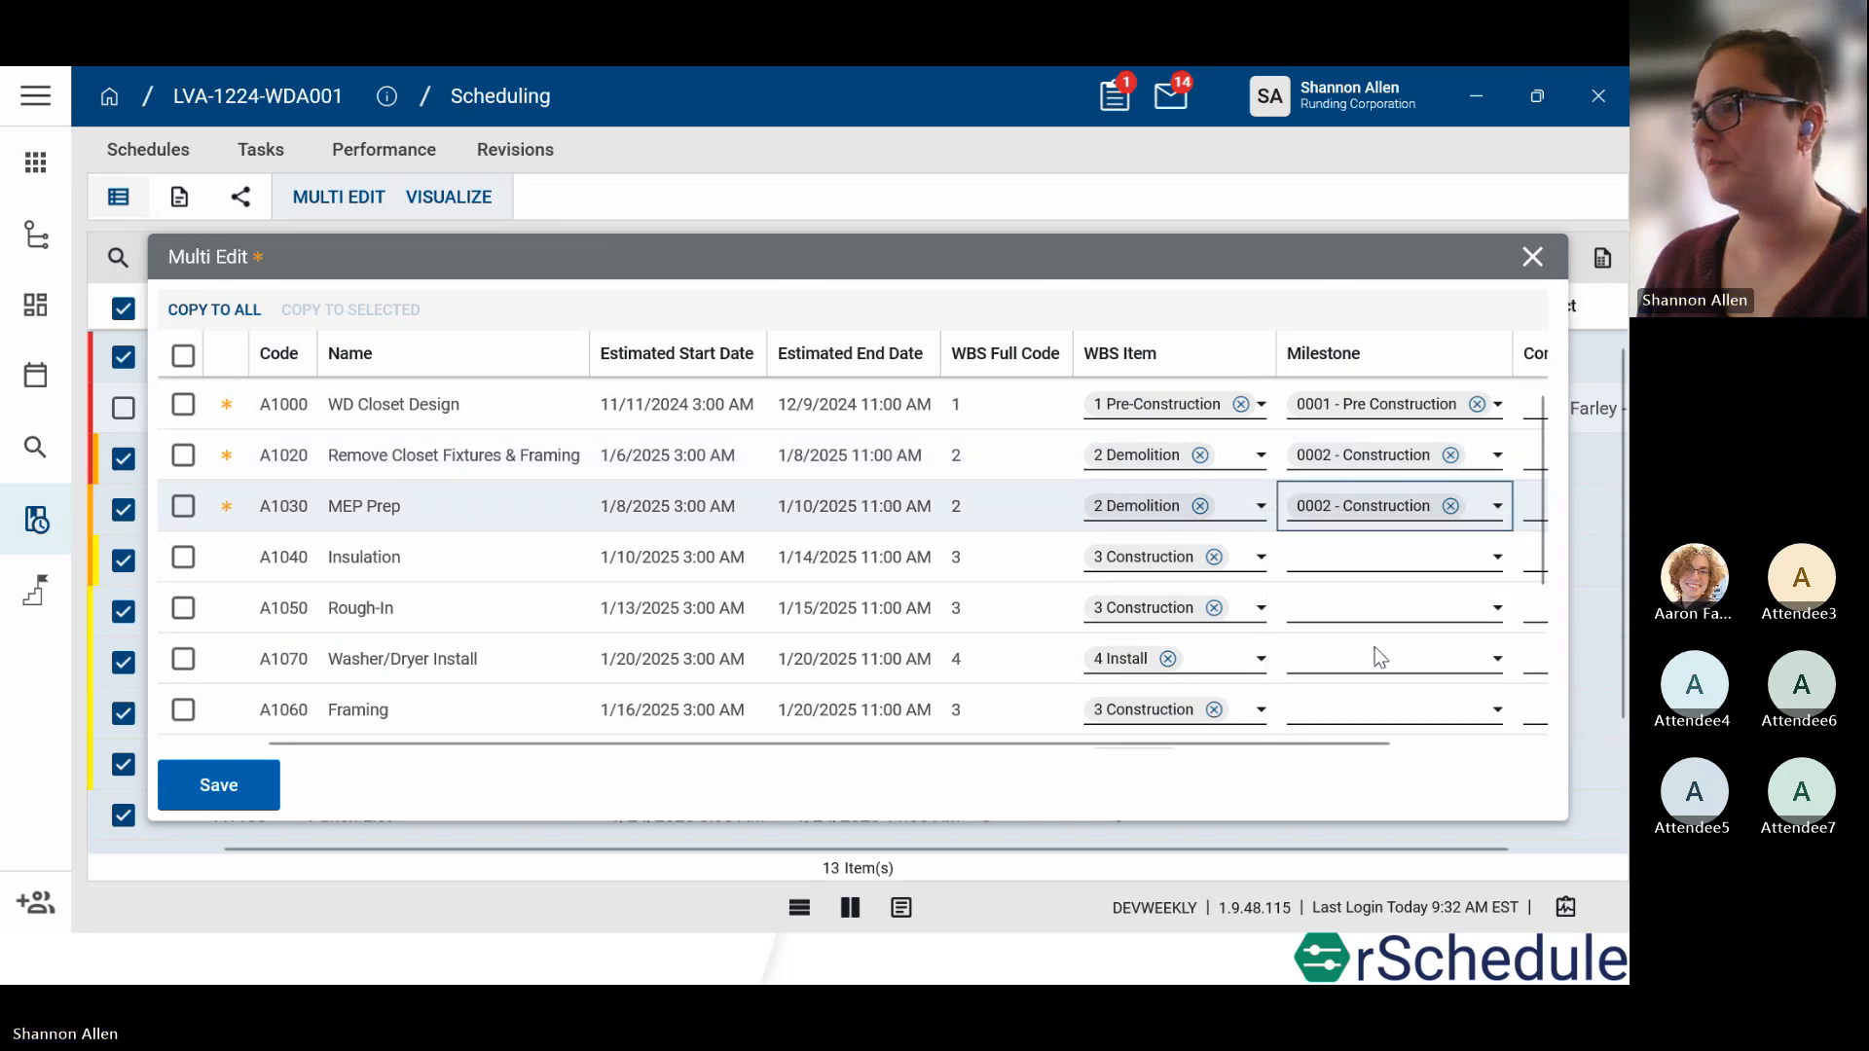
left_click(1361, 572)
left_click(1370, 710)
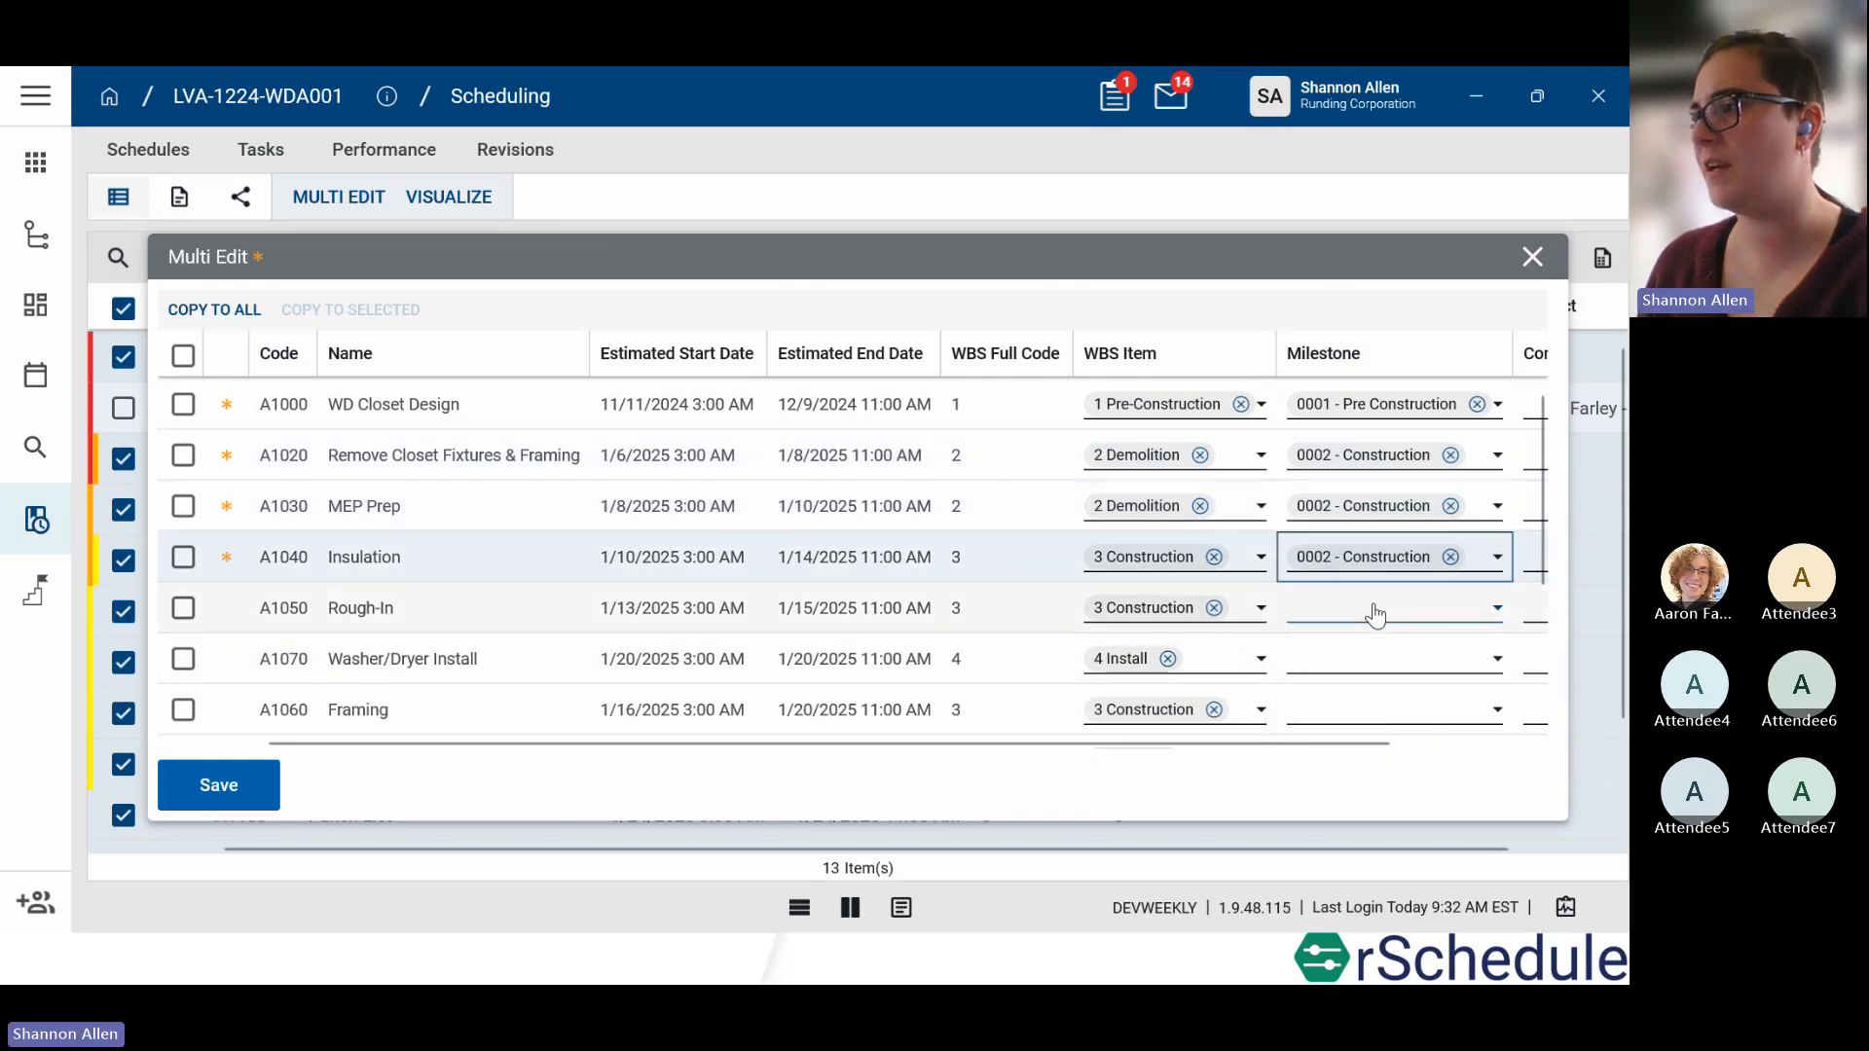
left_click(1375, 614)
left_click(1376, 744)
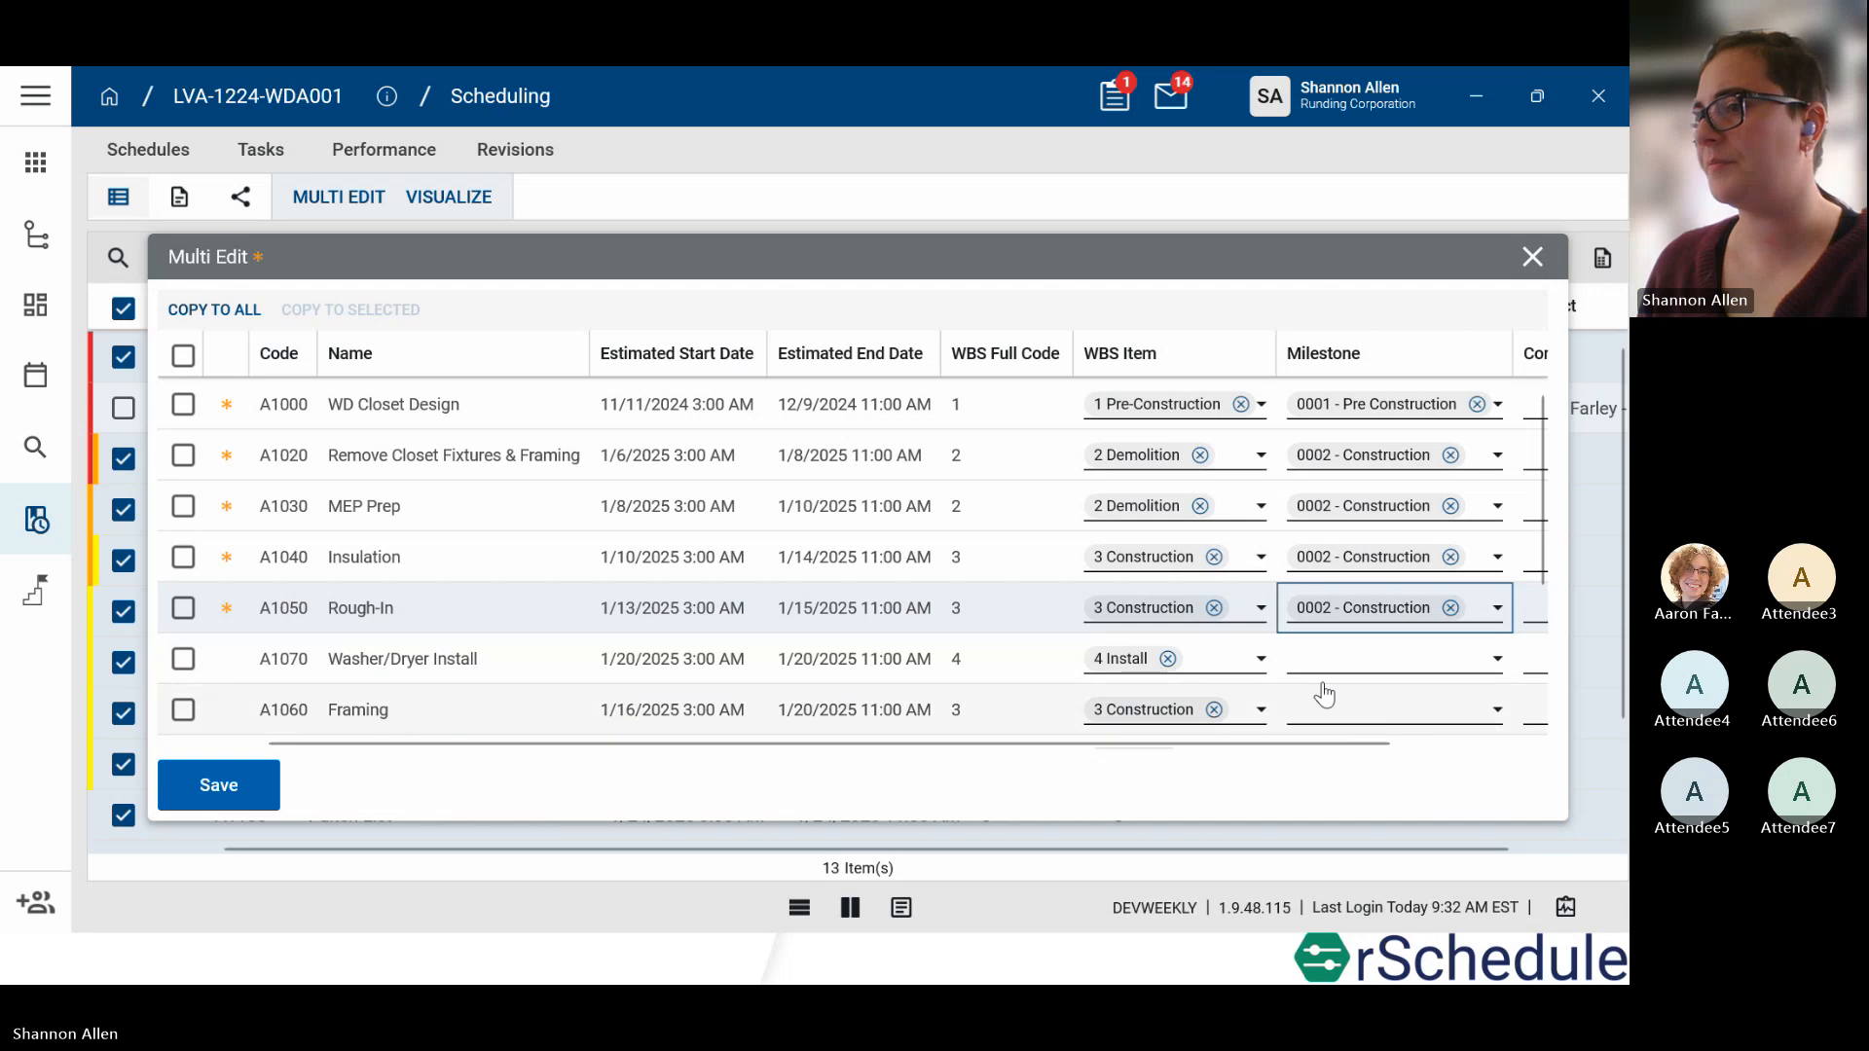
left_click(265, 798)
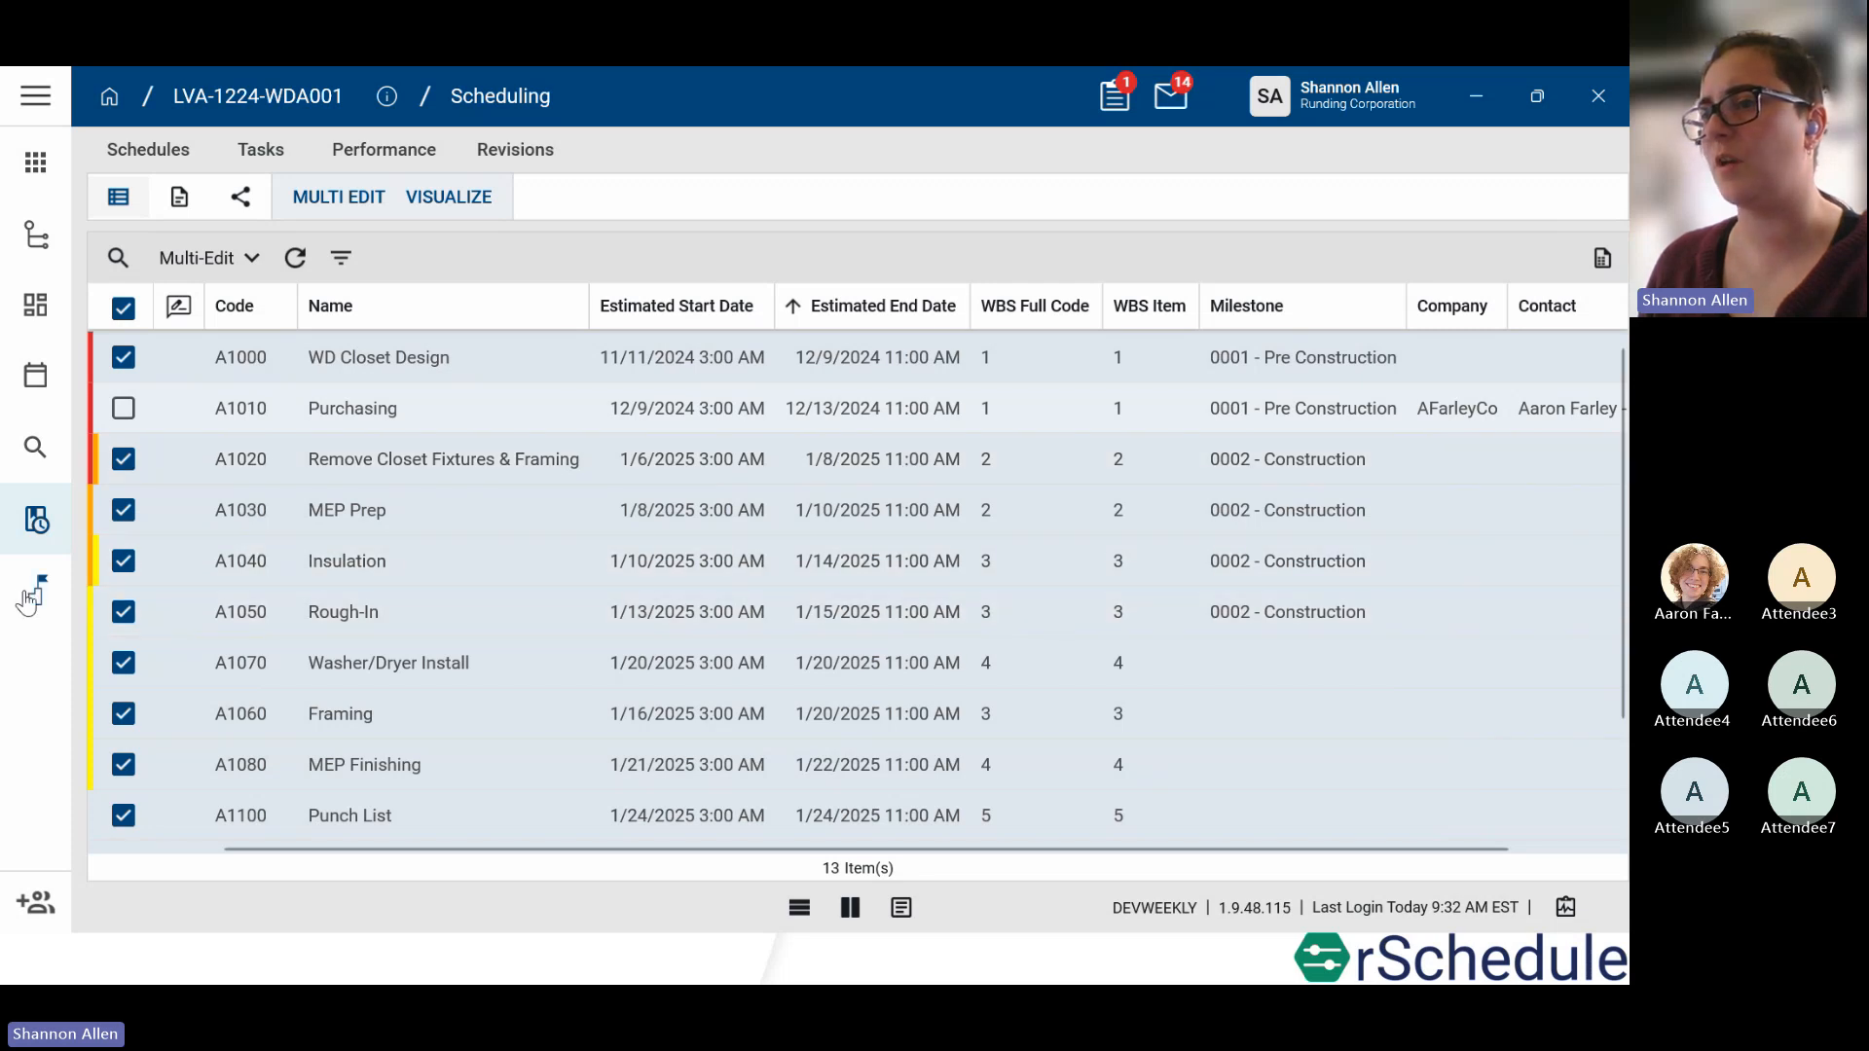
Step: Check the estimated start and completion dates in the project's milestones and return to Scheduling
left_click(36, 590)
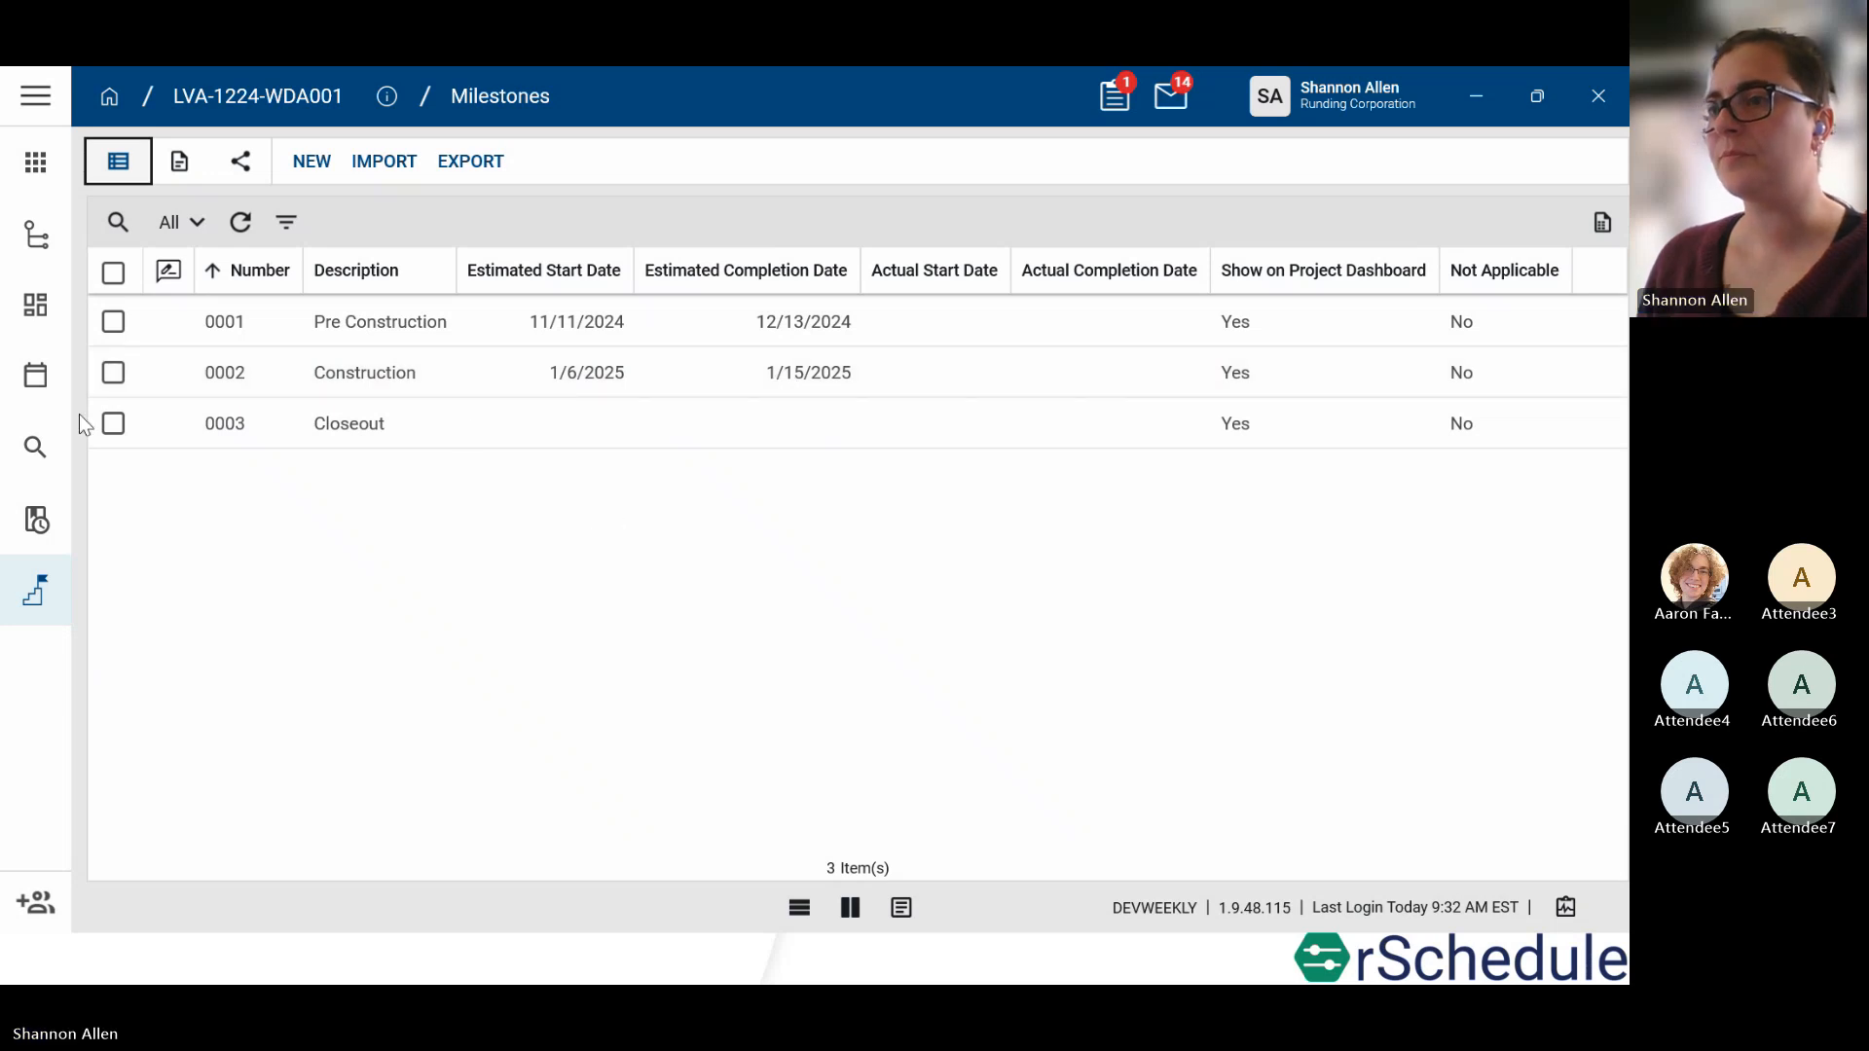
left_click(51, 521)
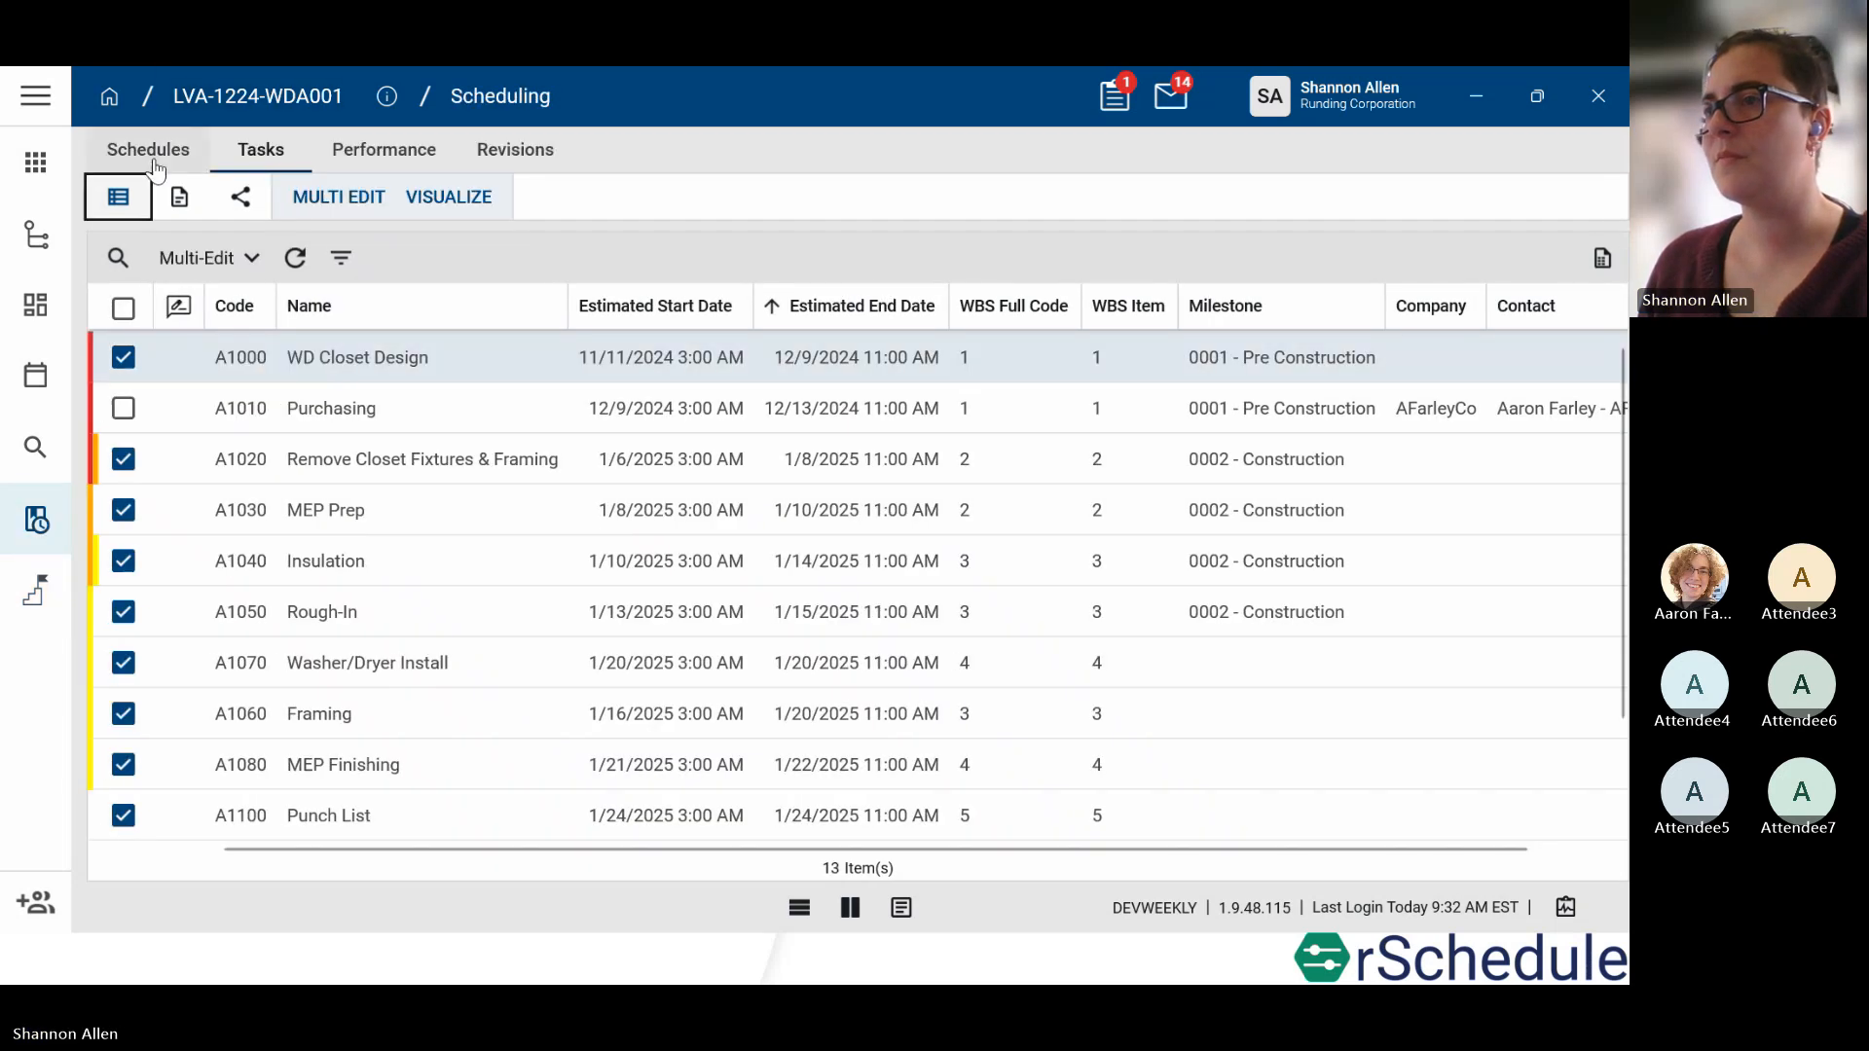
Step: Start a revision of the Washer Dryer Install Apt 12 schedule and attach the file LVA-1224-WDA001 Jan 06 2025.xer
left_click(154, 148)
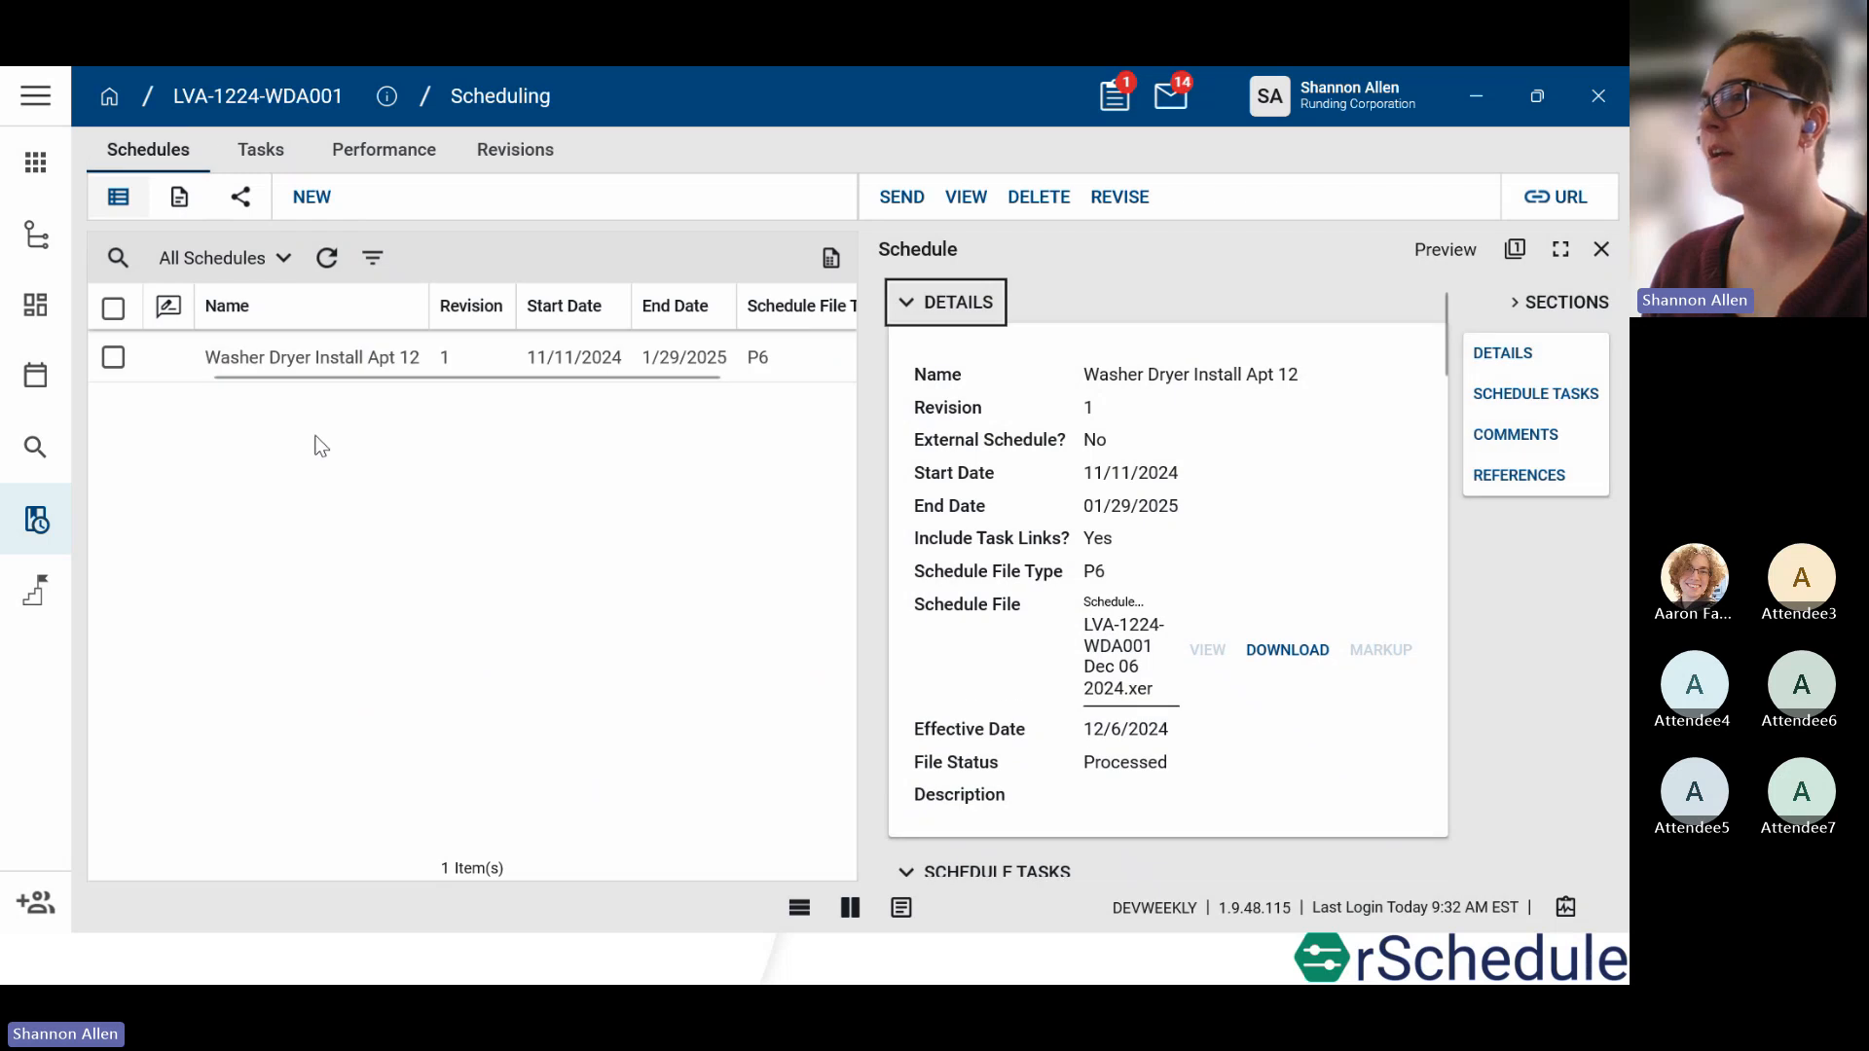
left_click(1119, 200)
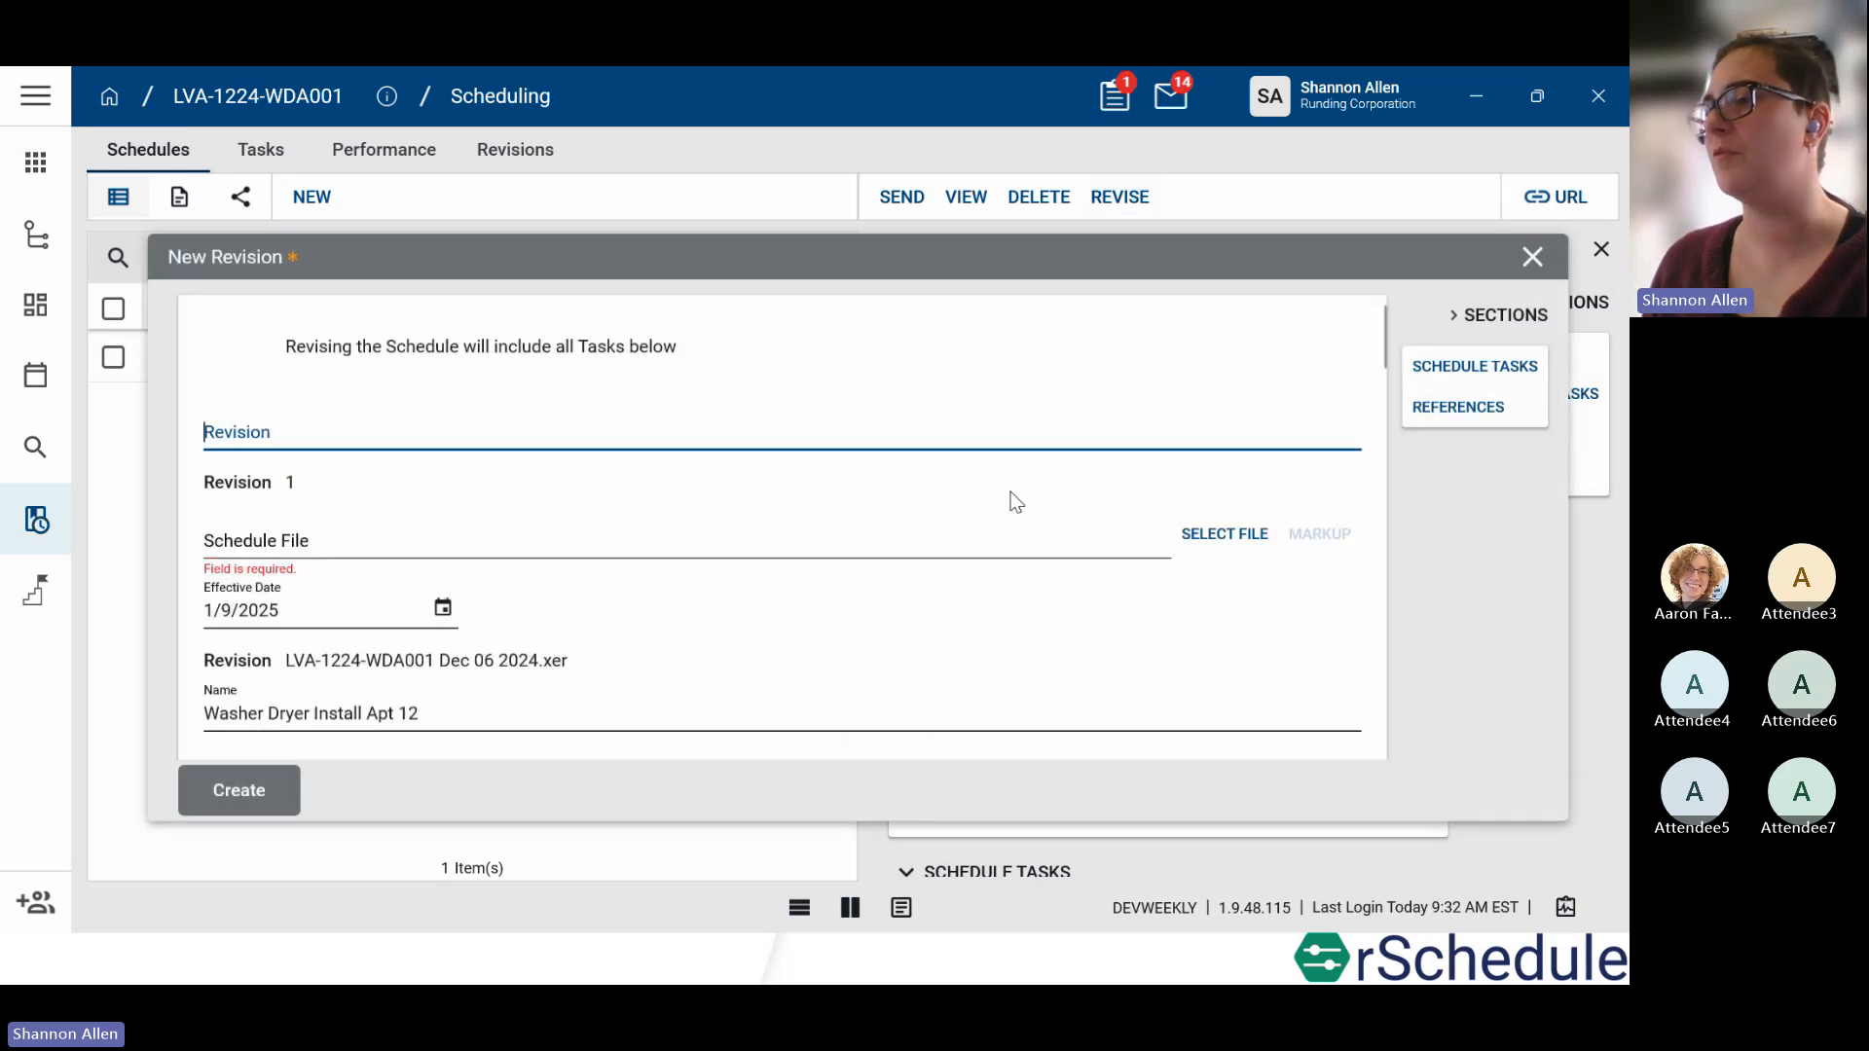
left_click(1225, 535)
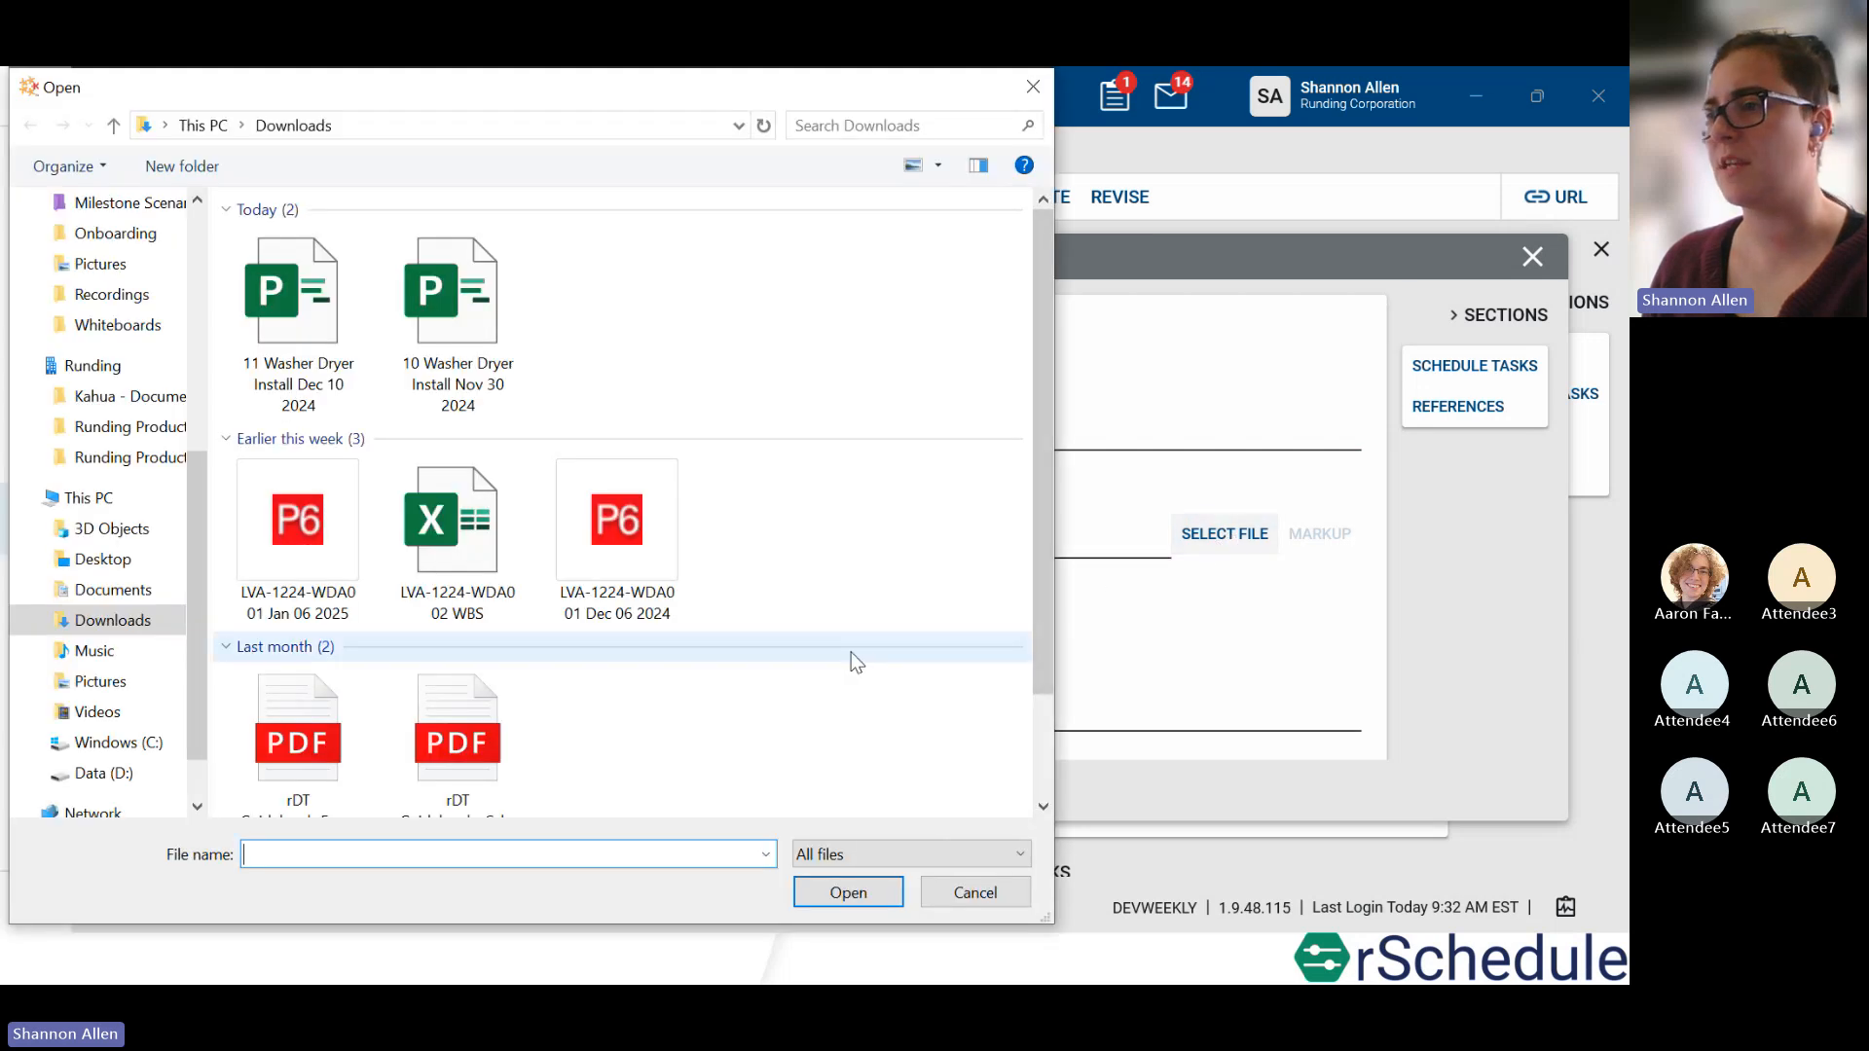
left_click(302, 530)
left_click(866, 896)
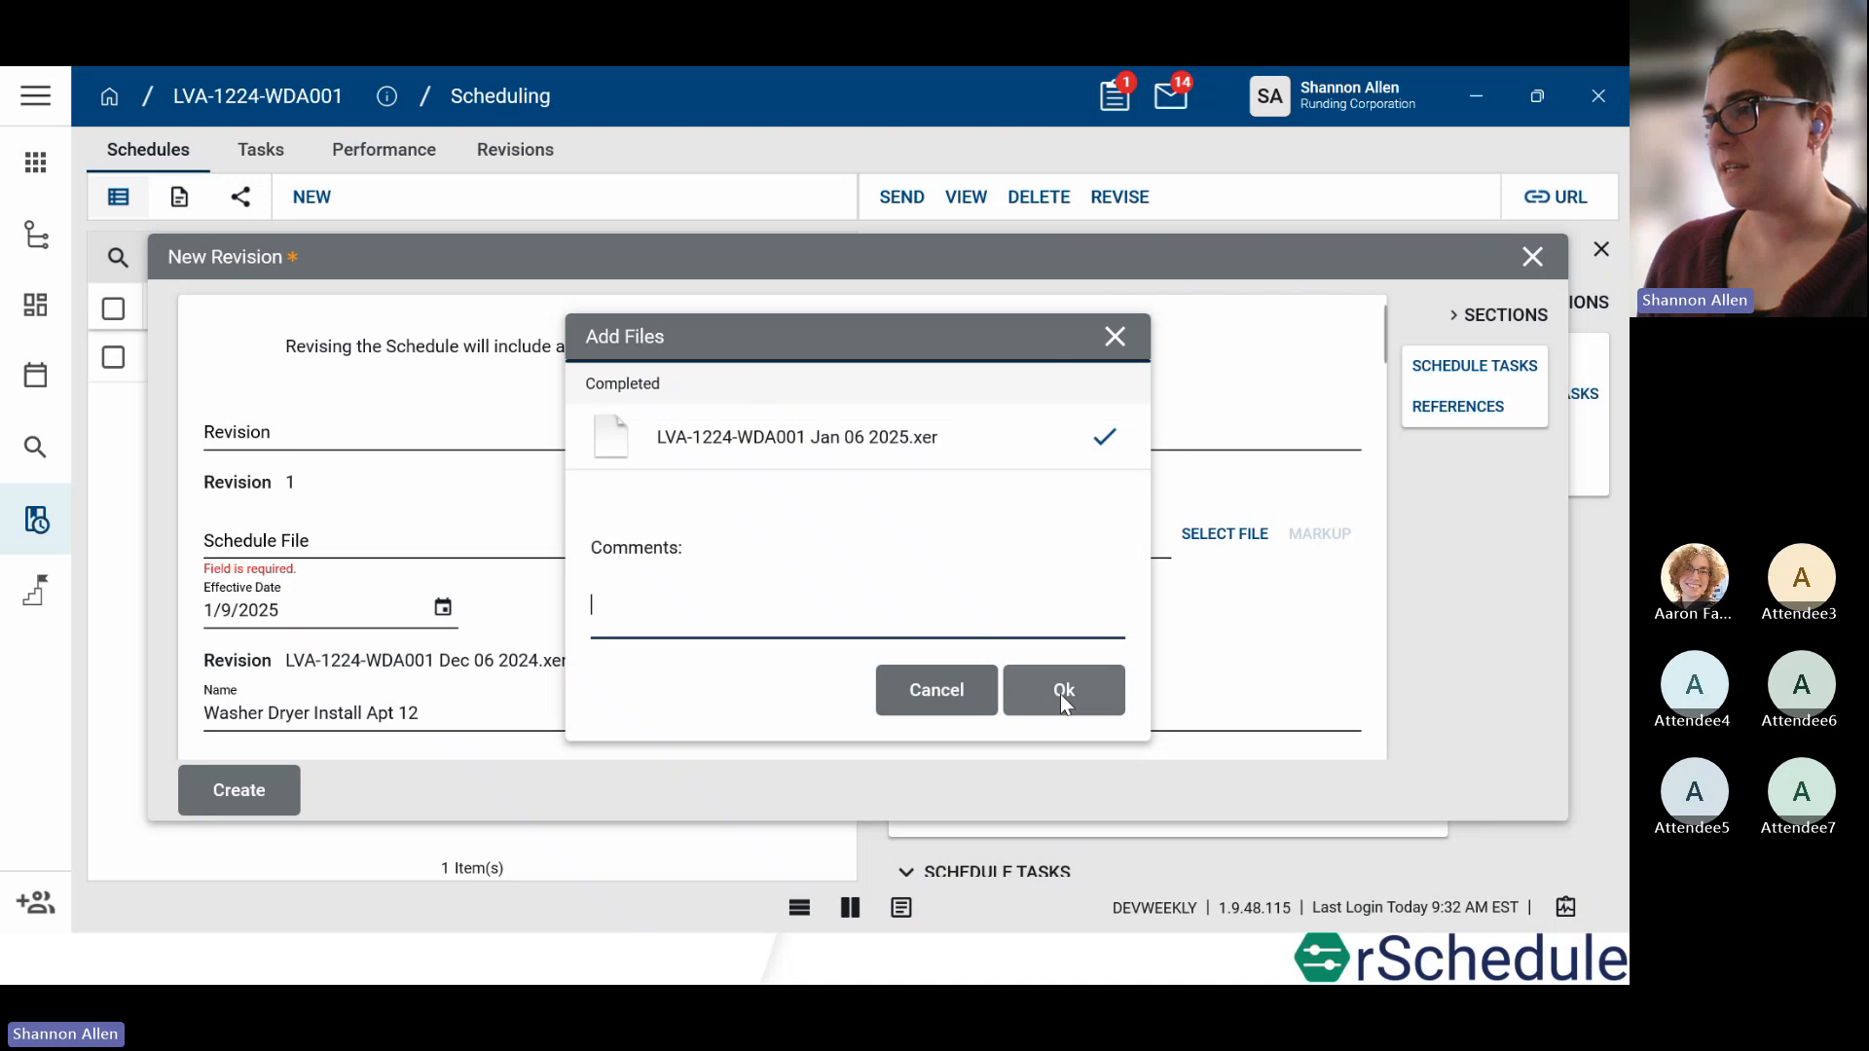
left_click(1060, 693)
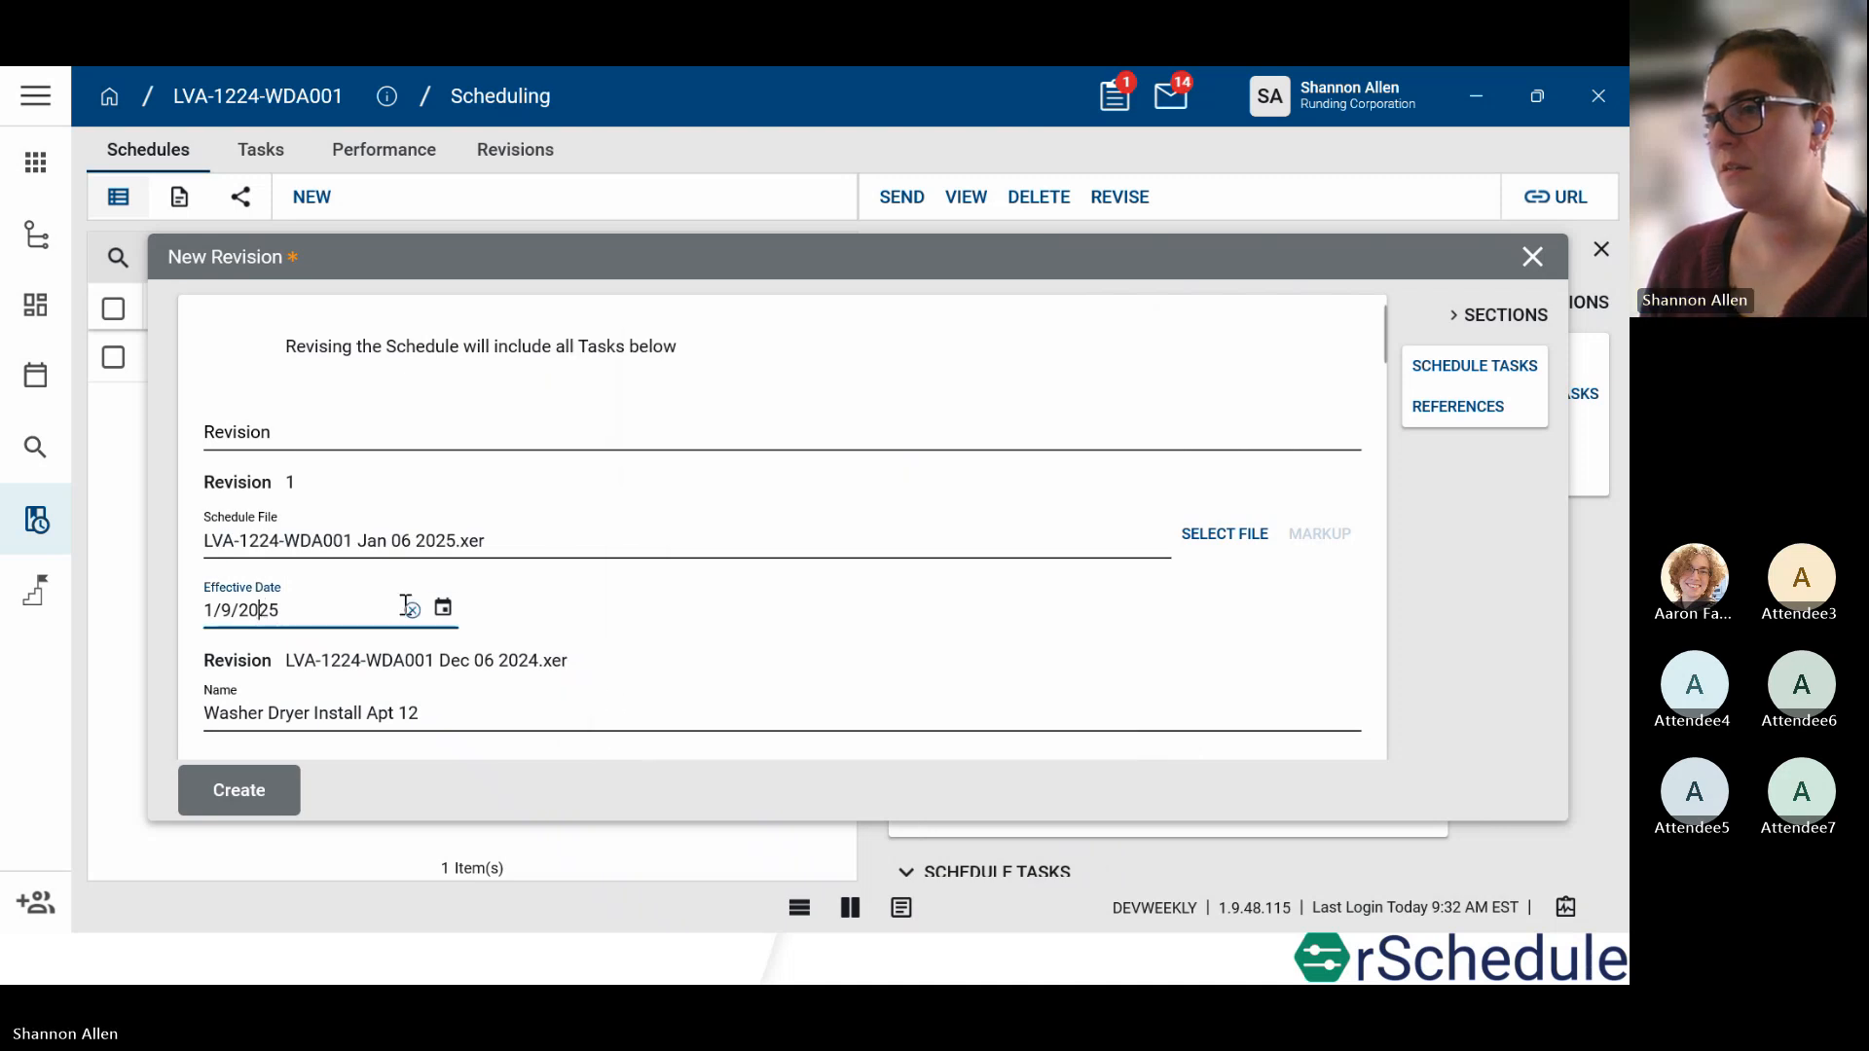
Step: Set the revision's effective date to 1/6/2025, create the revision and submit it for processing
left_click(443, 608)
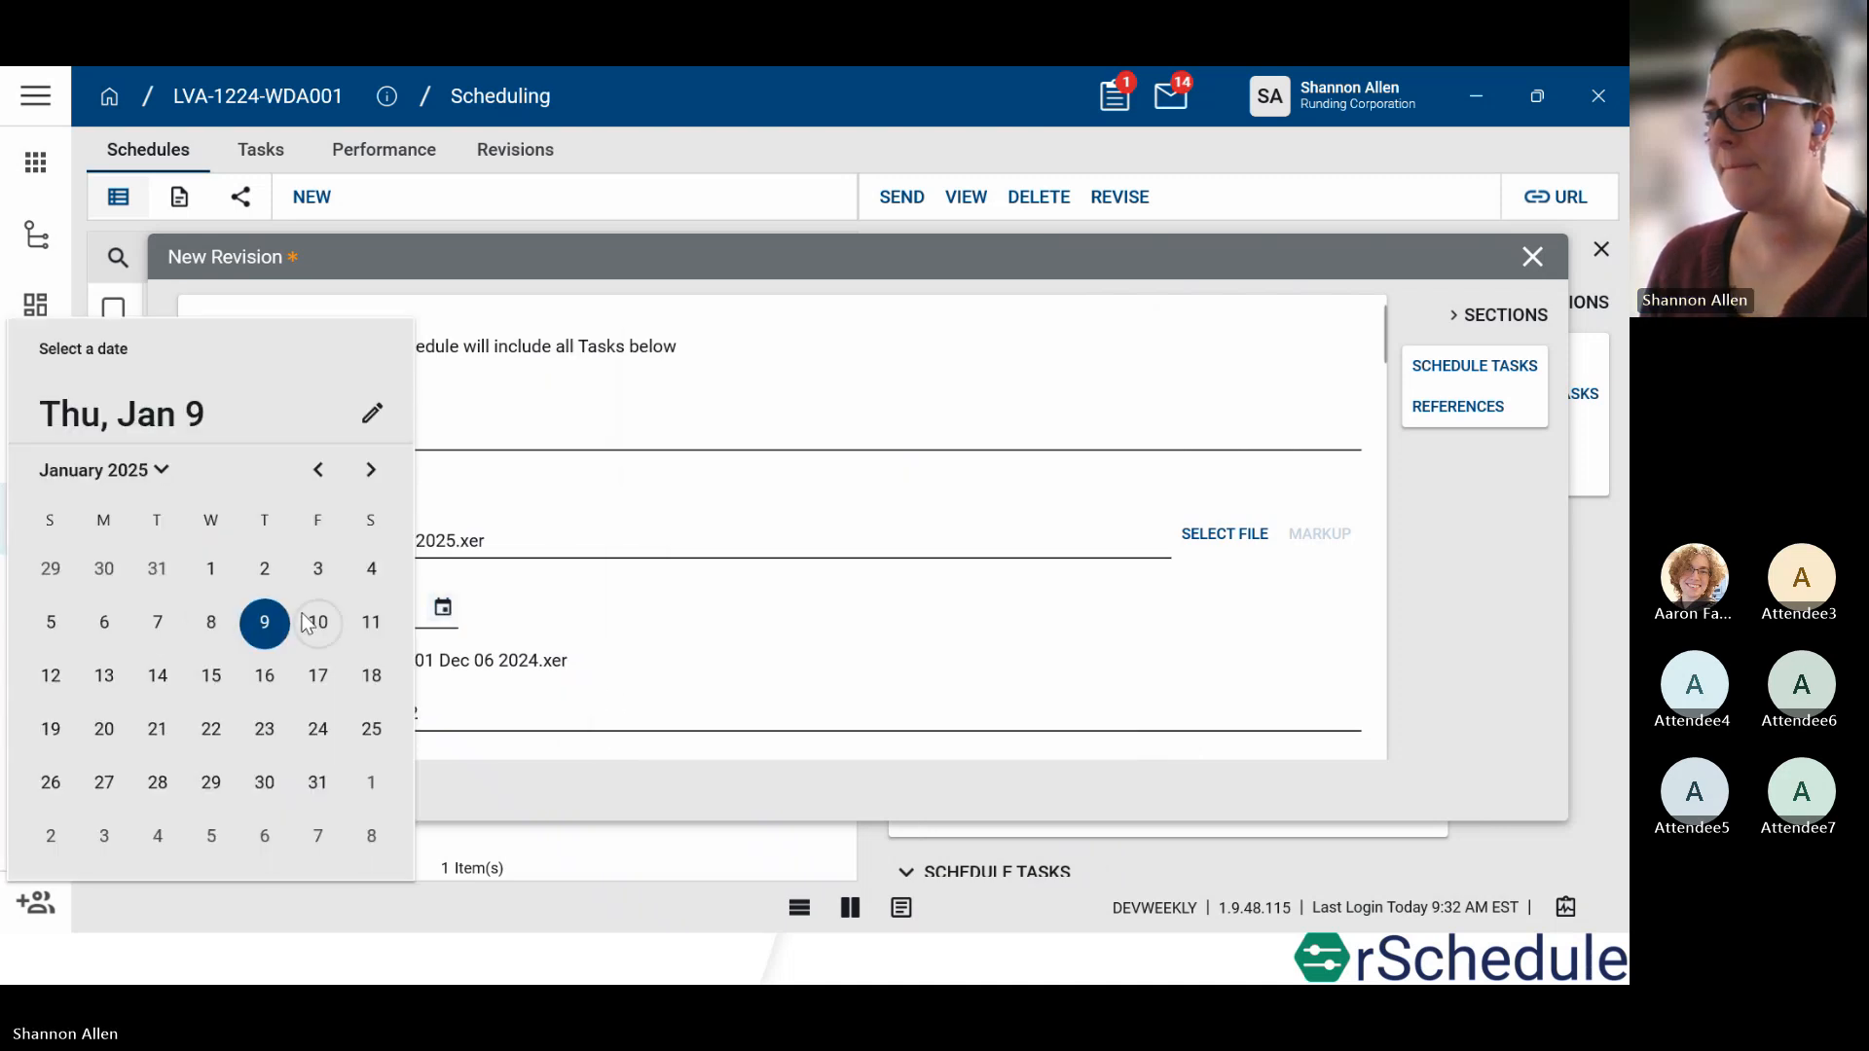
left_click(104, 622)
scroll(356, 611, "down", 1)
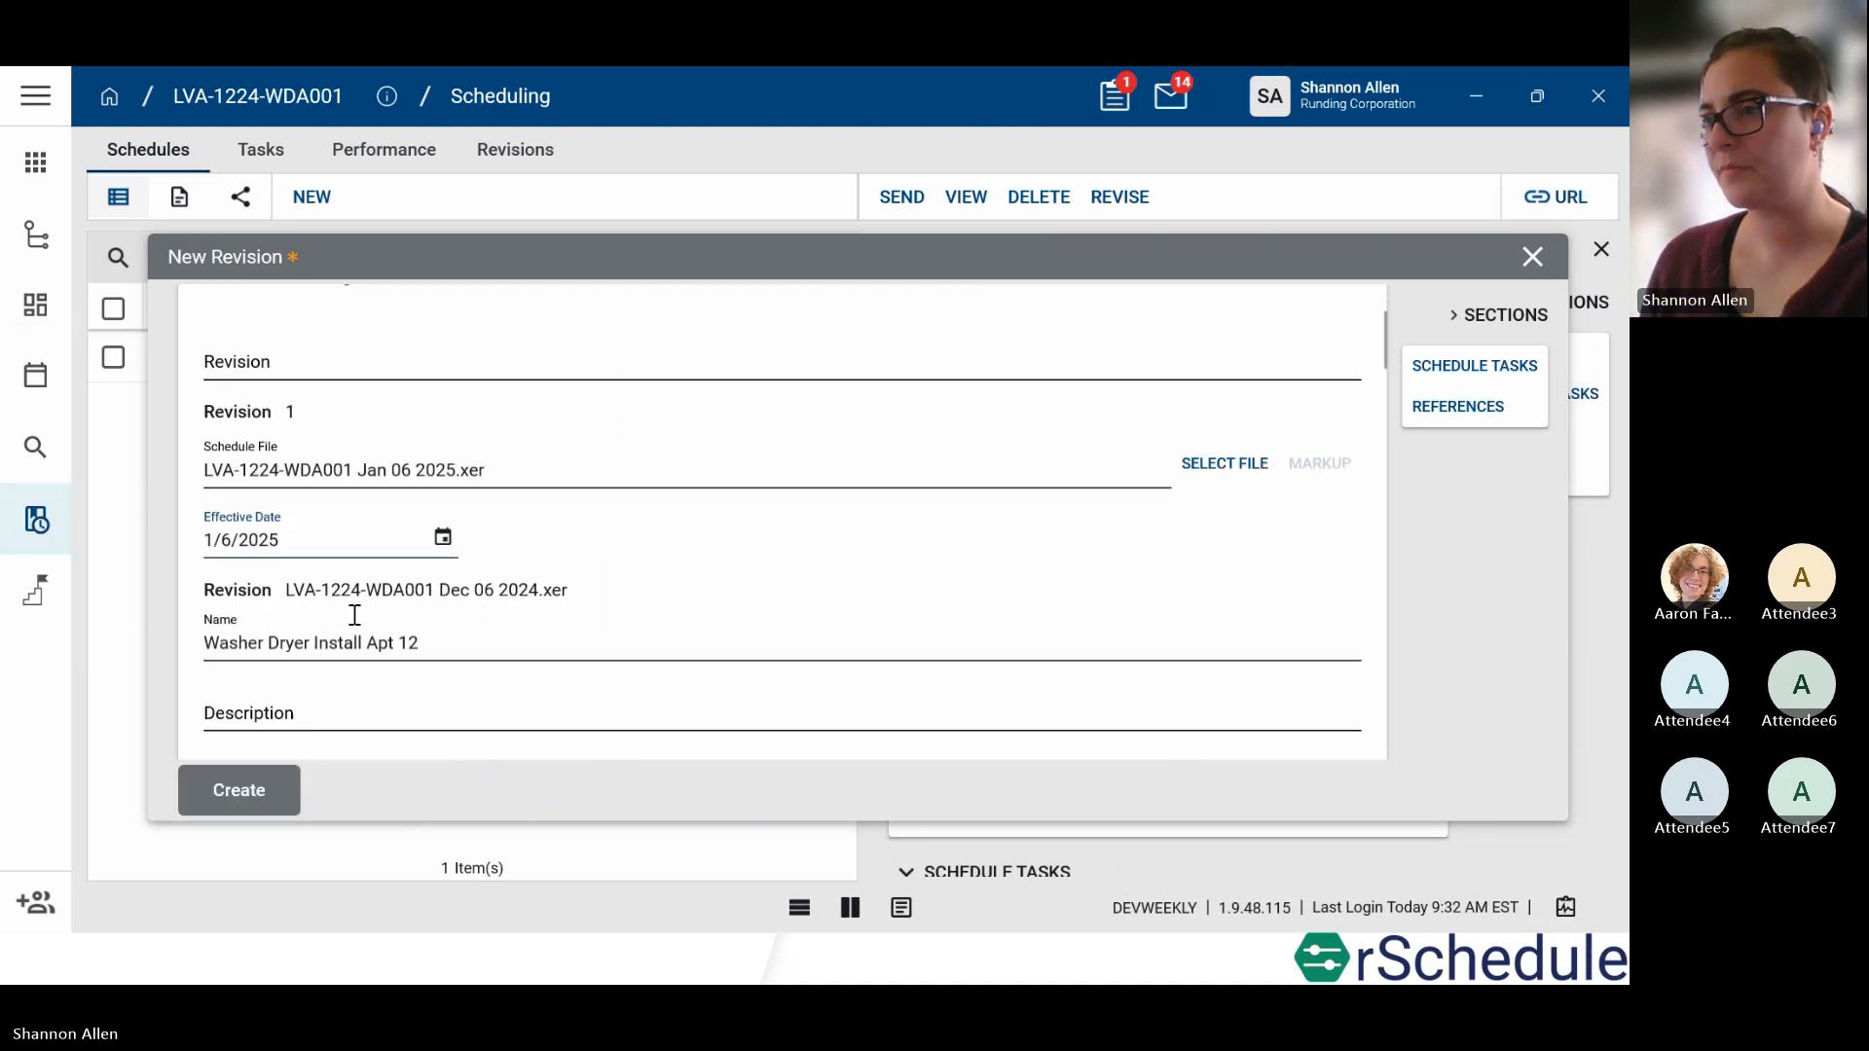
left_click(244, 798)
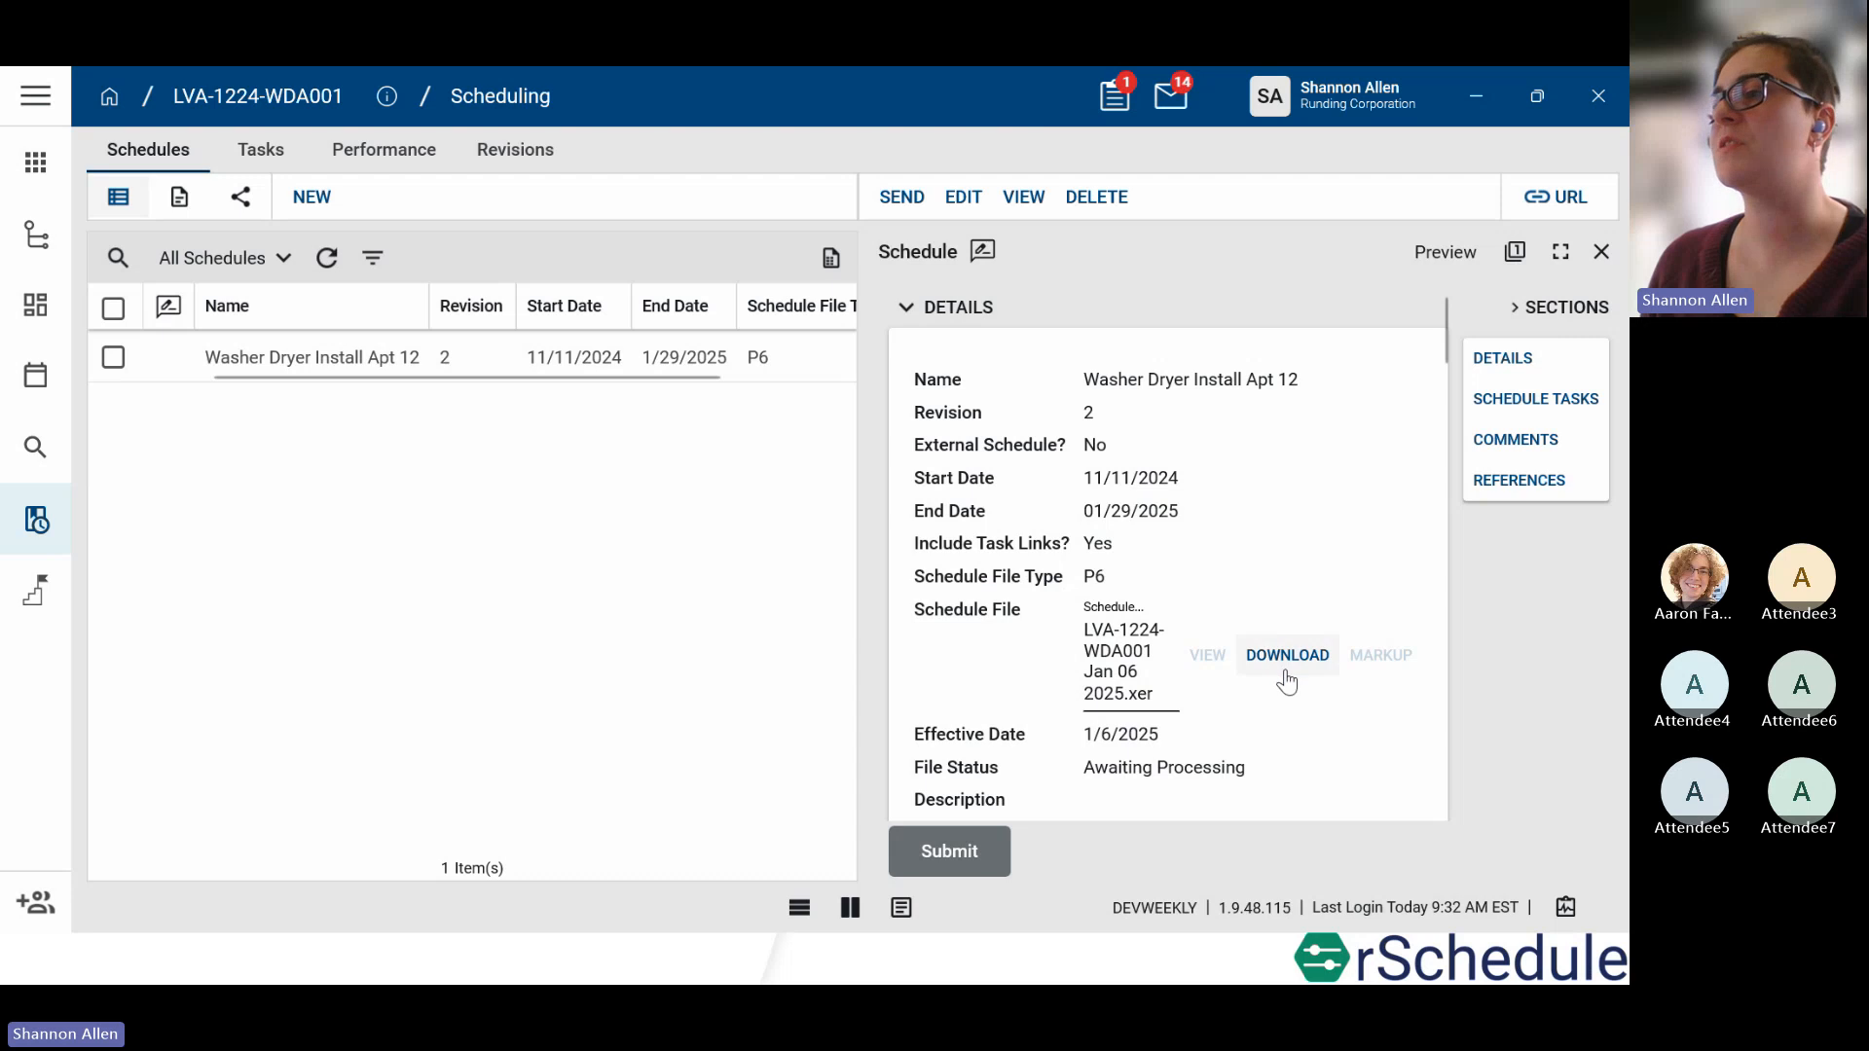
left_click(944, 843)
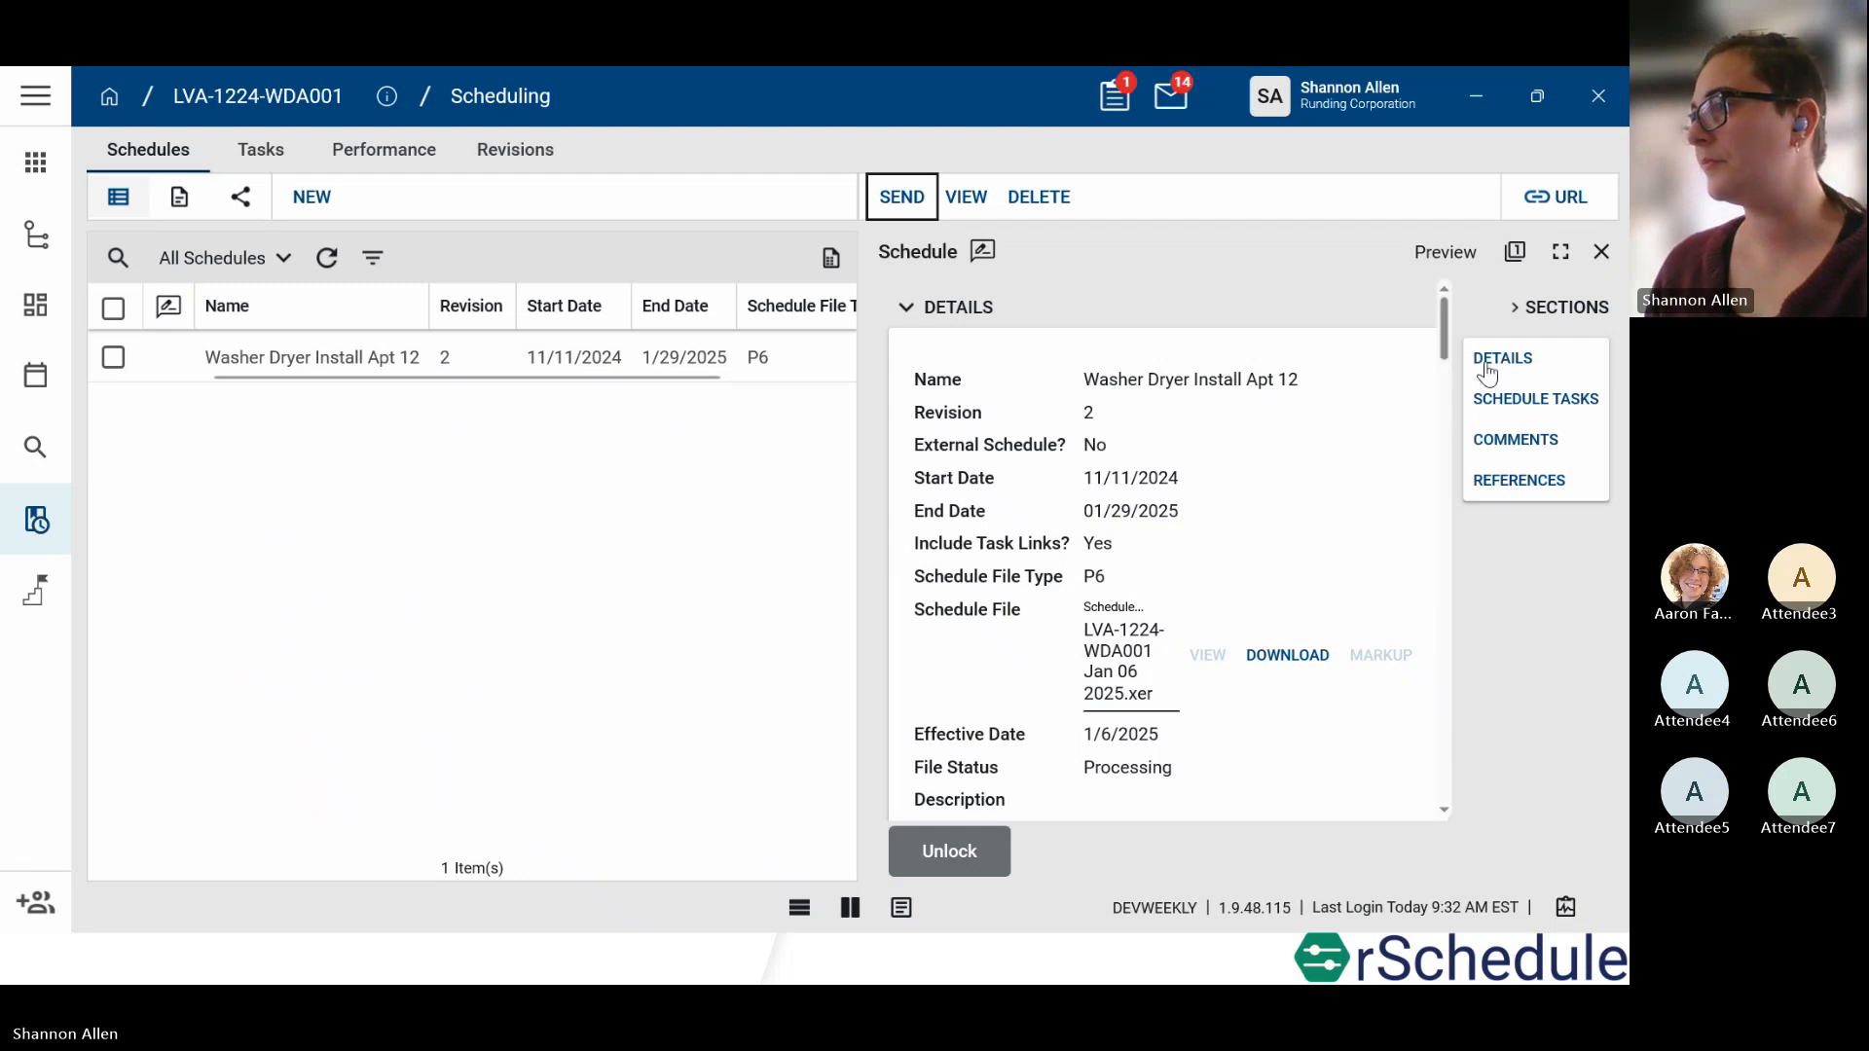
Step: Refresh the schedule list and check the file status of the revised Washer Dryer Install Apt 12 schedule
left_click(1601, 253)
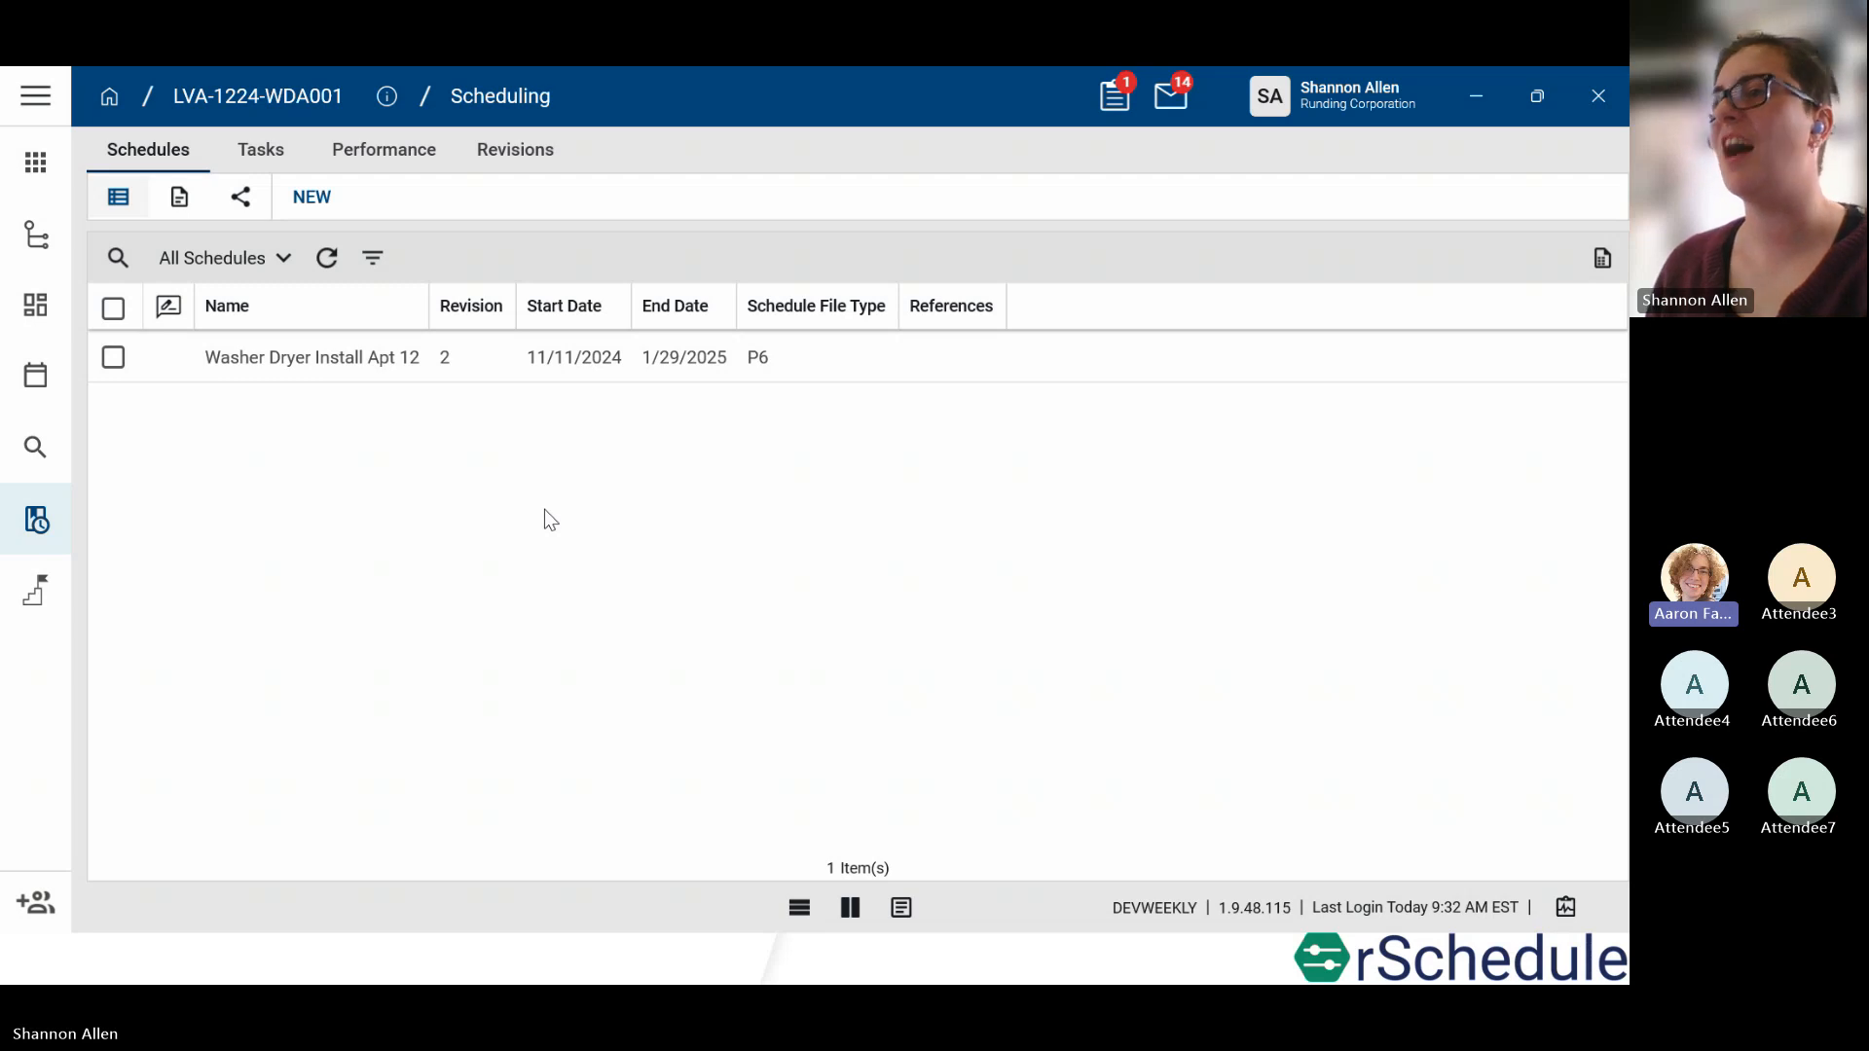
left_click(327, 261)
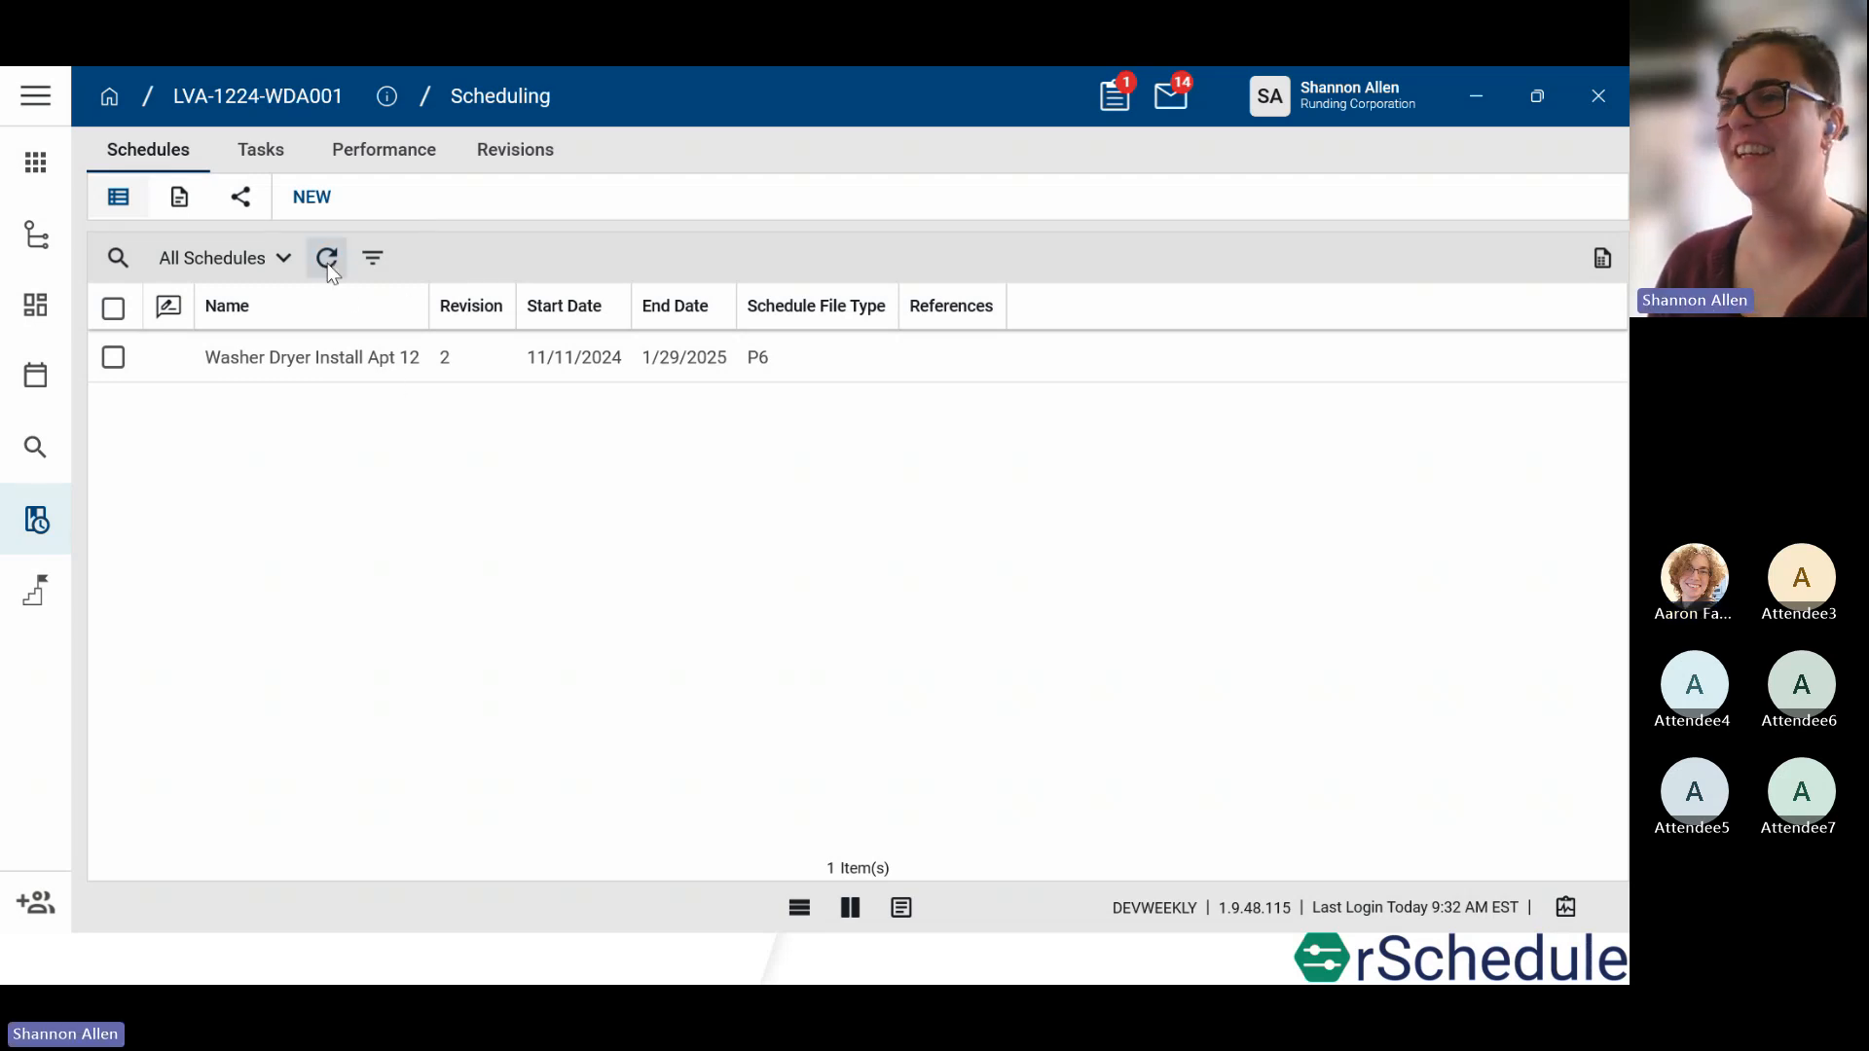
left_click(299, 372)
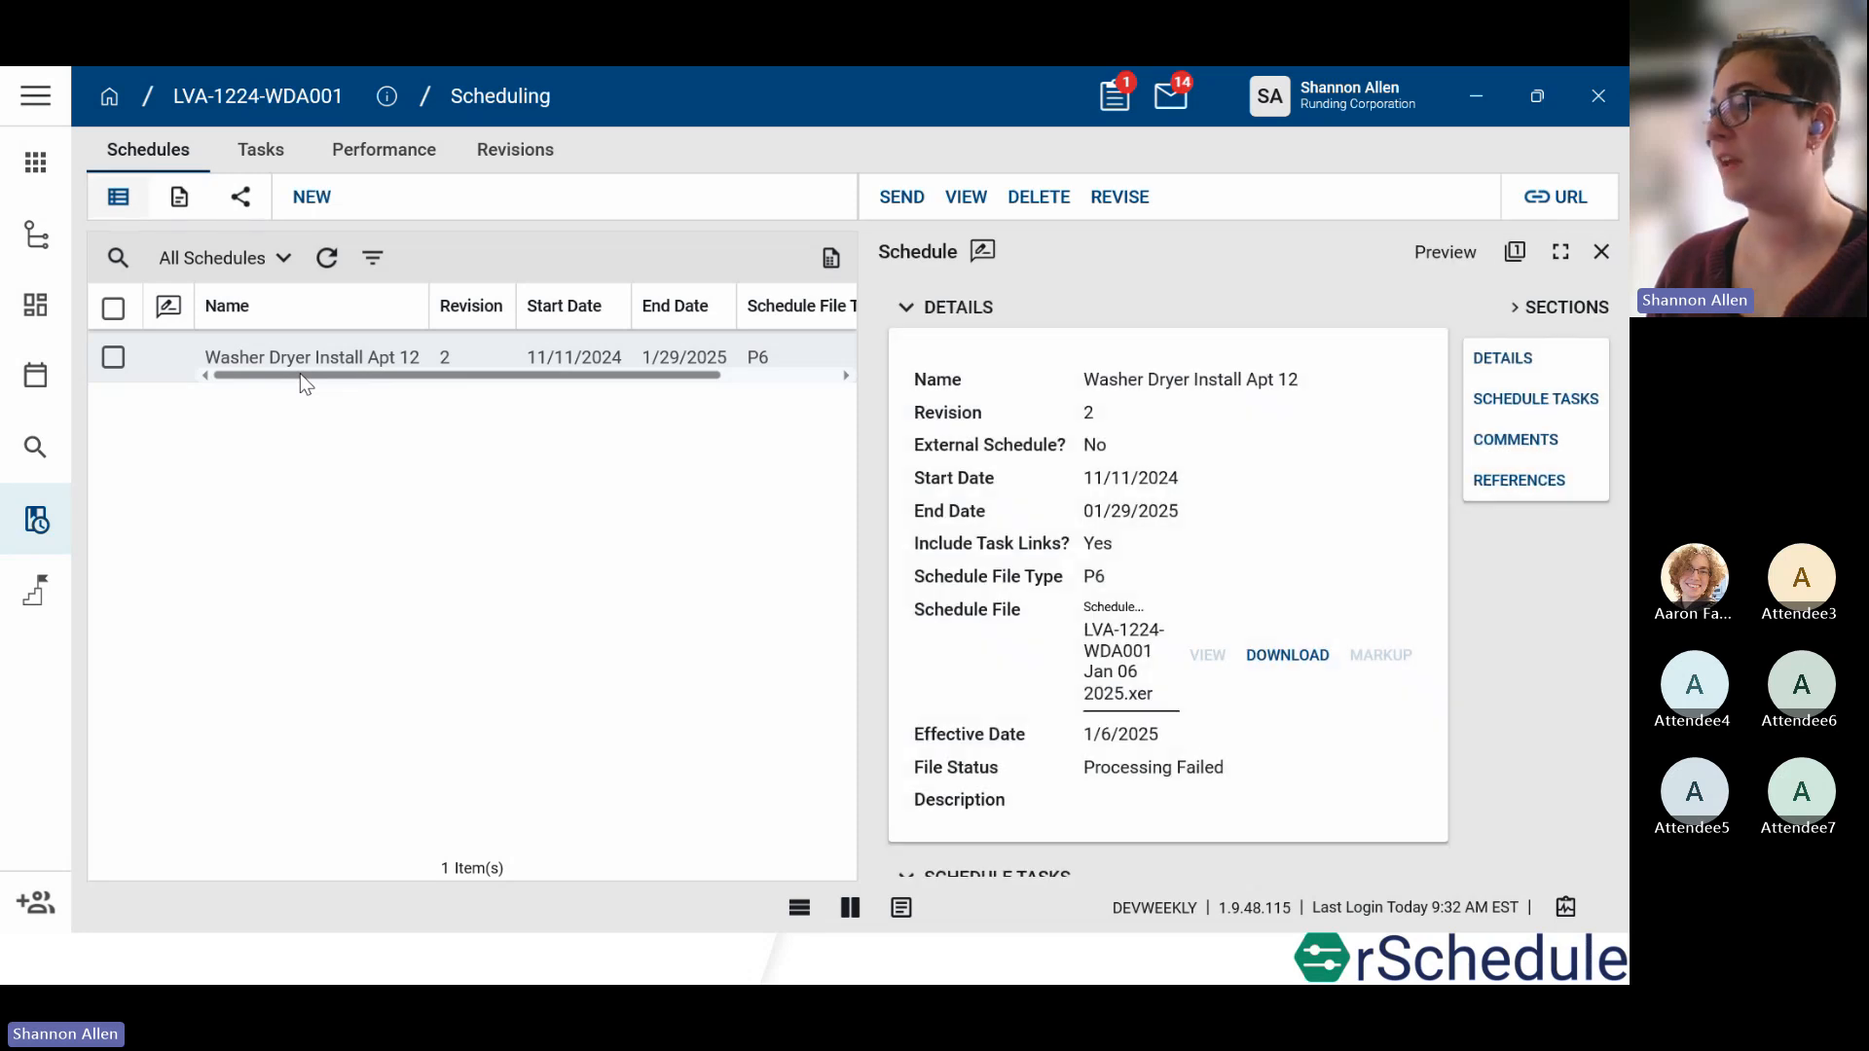
Step: Review the actual start and end dates in the tasks' Asset view and in the project's milestones
left_click(278, 146)
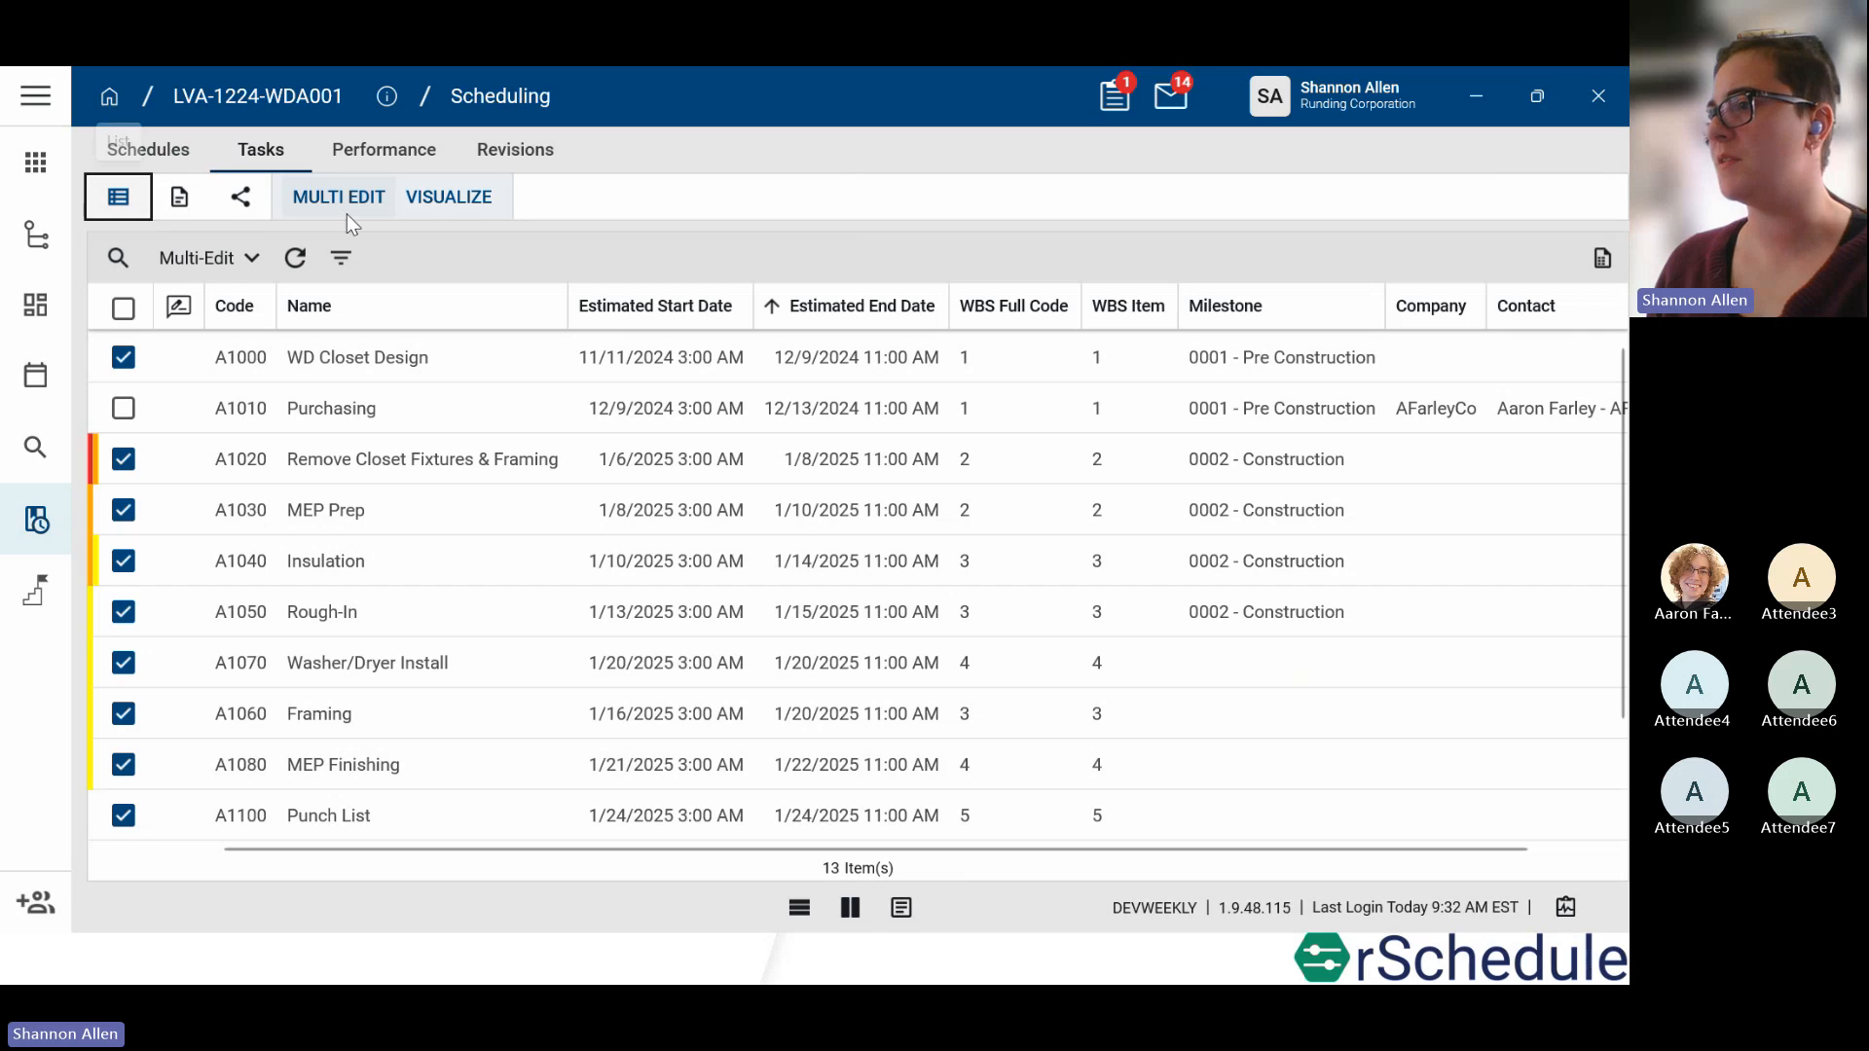
left_click(224, 258)
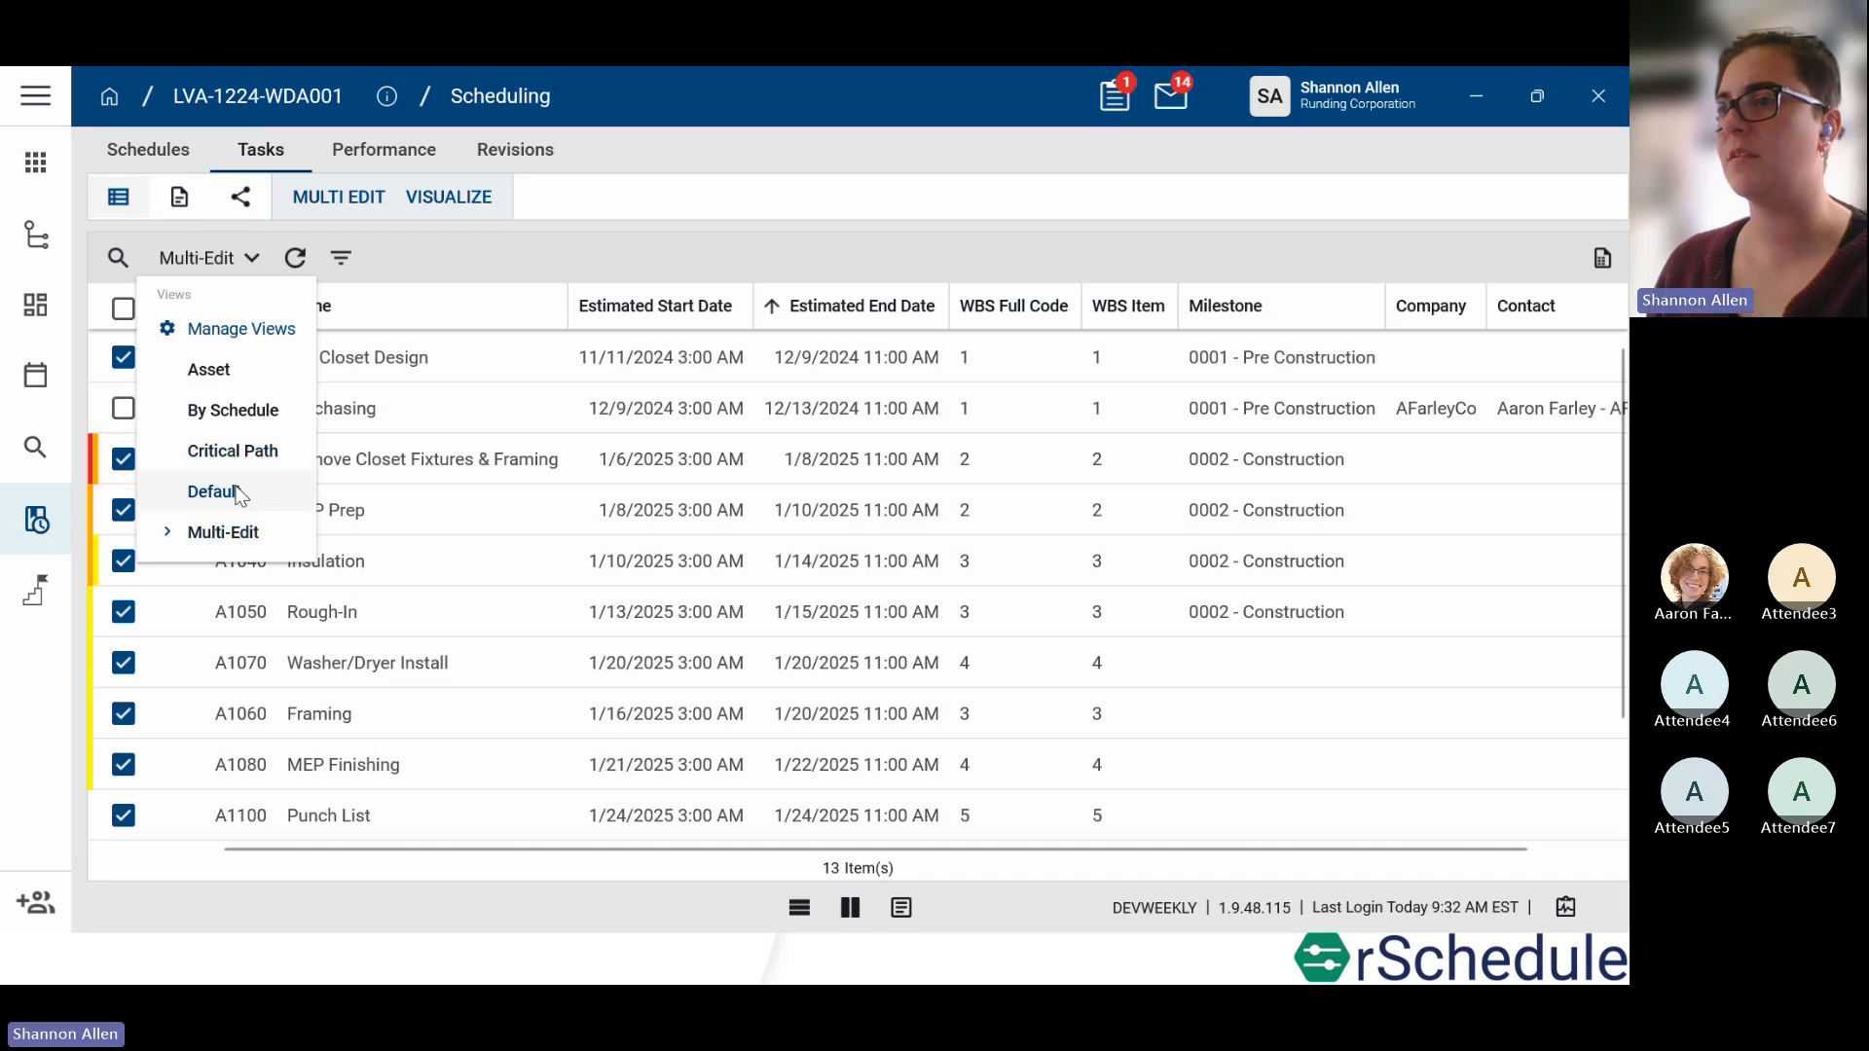
left_click(241, 372)
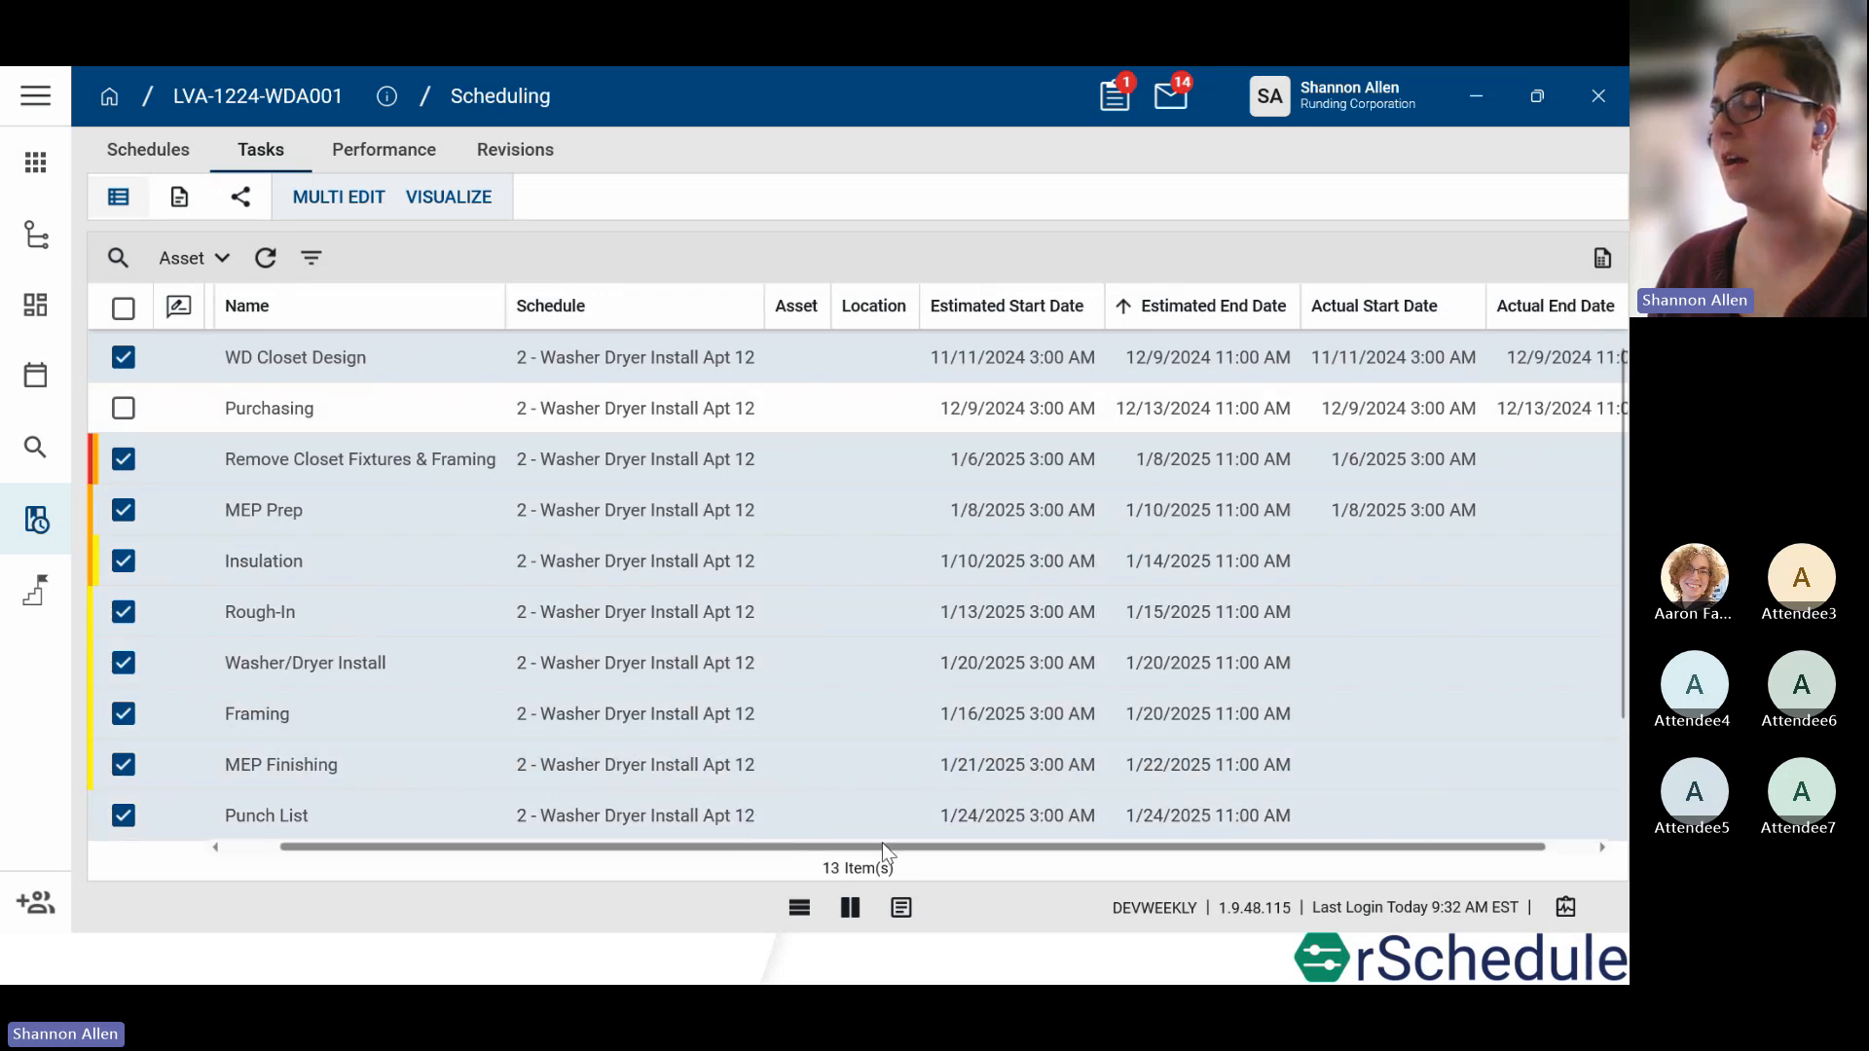
left_click_drag(882, 844, 988, 846)
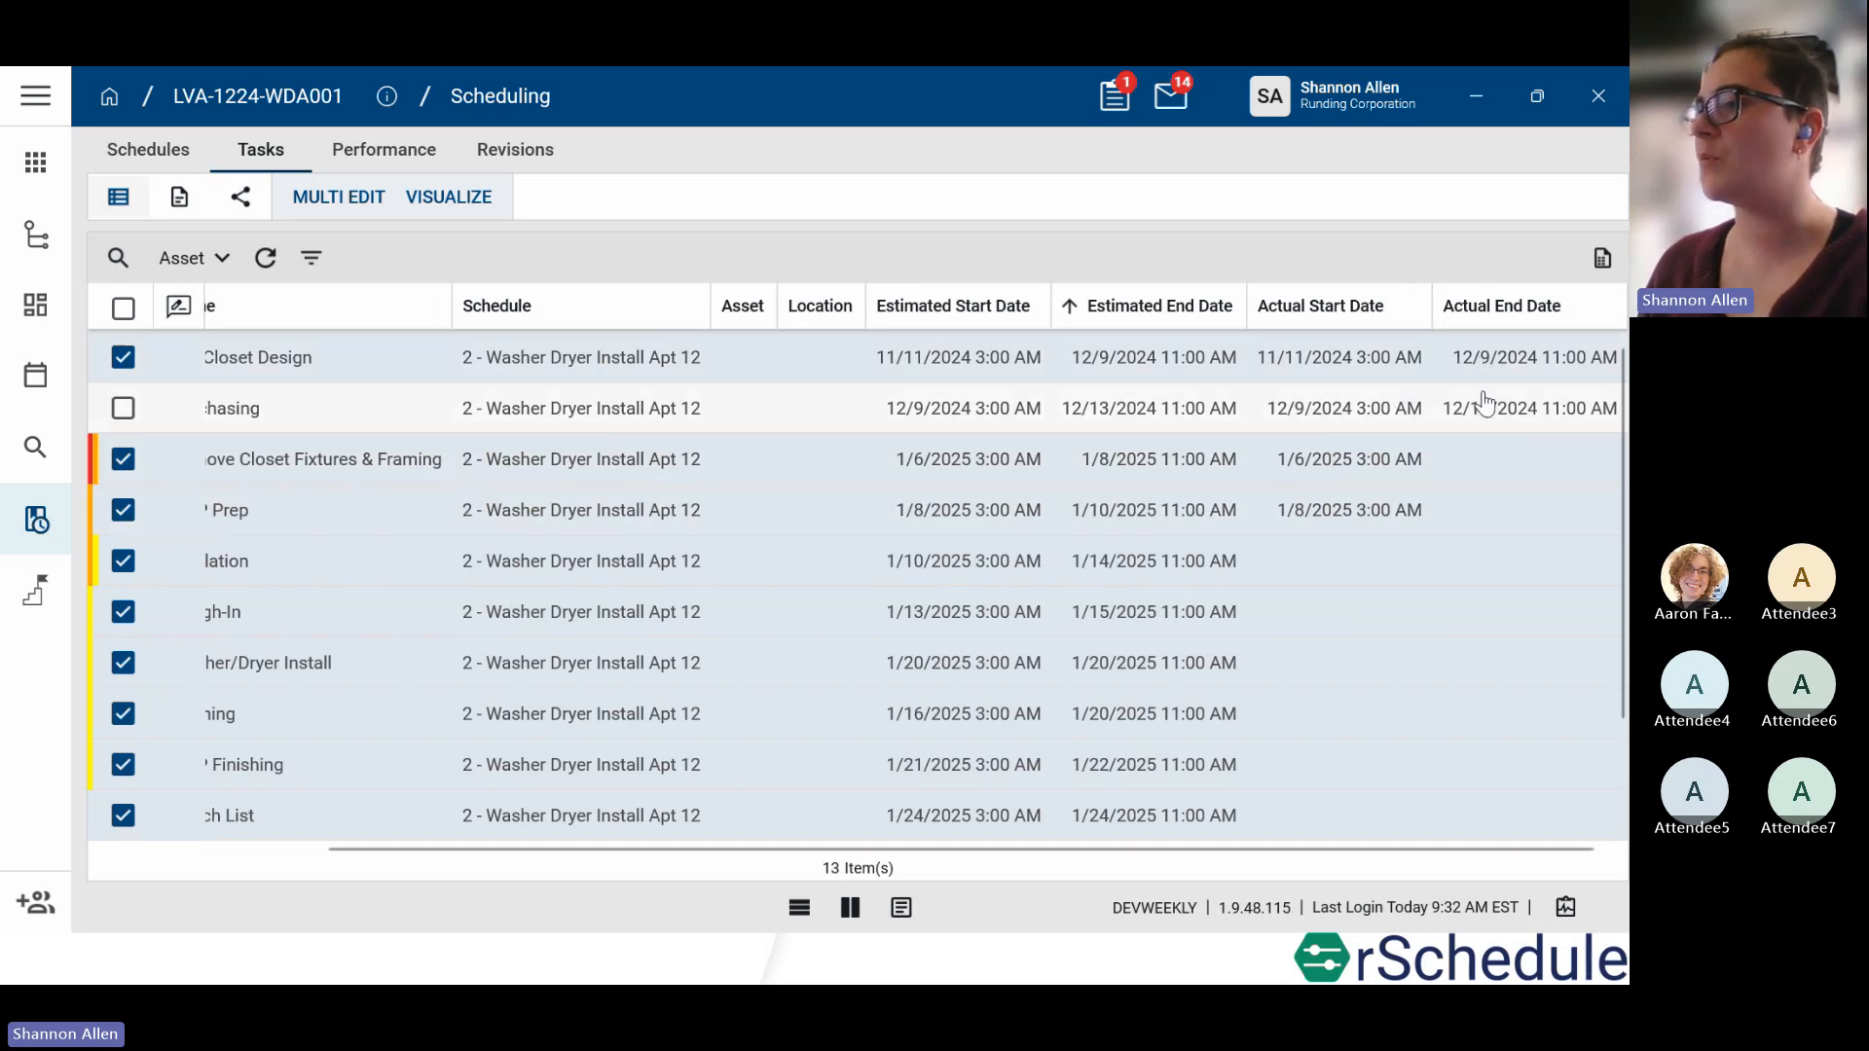
left_click(35, 590)
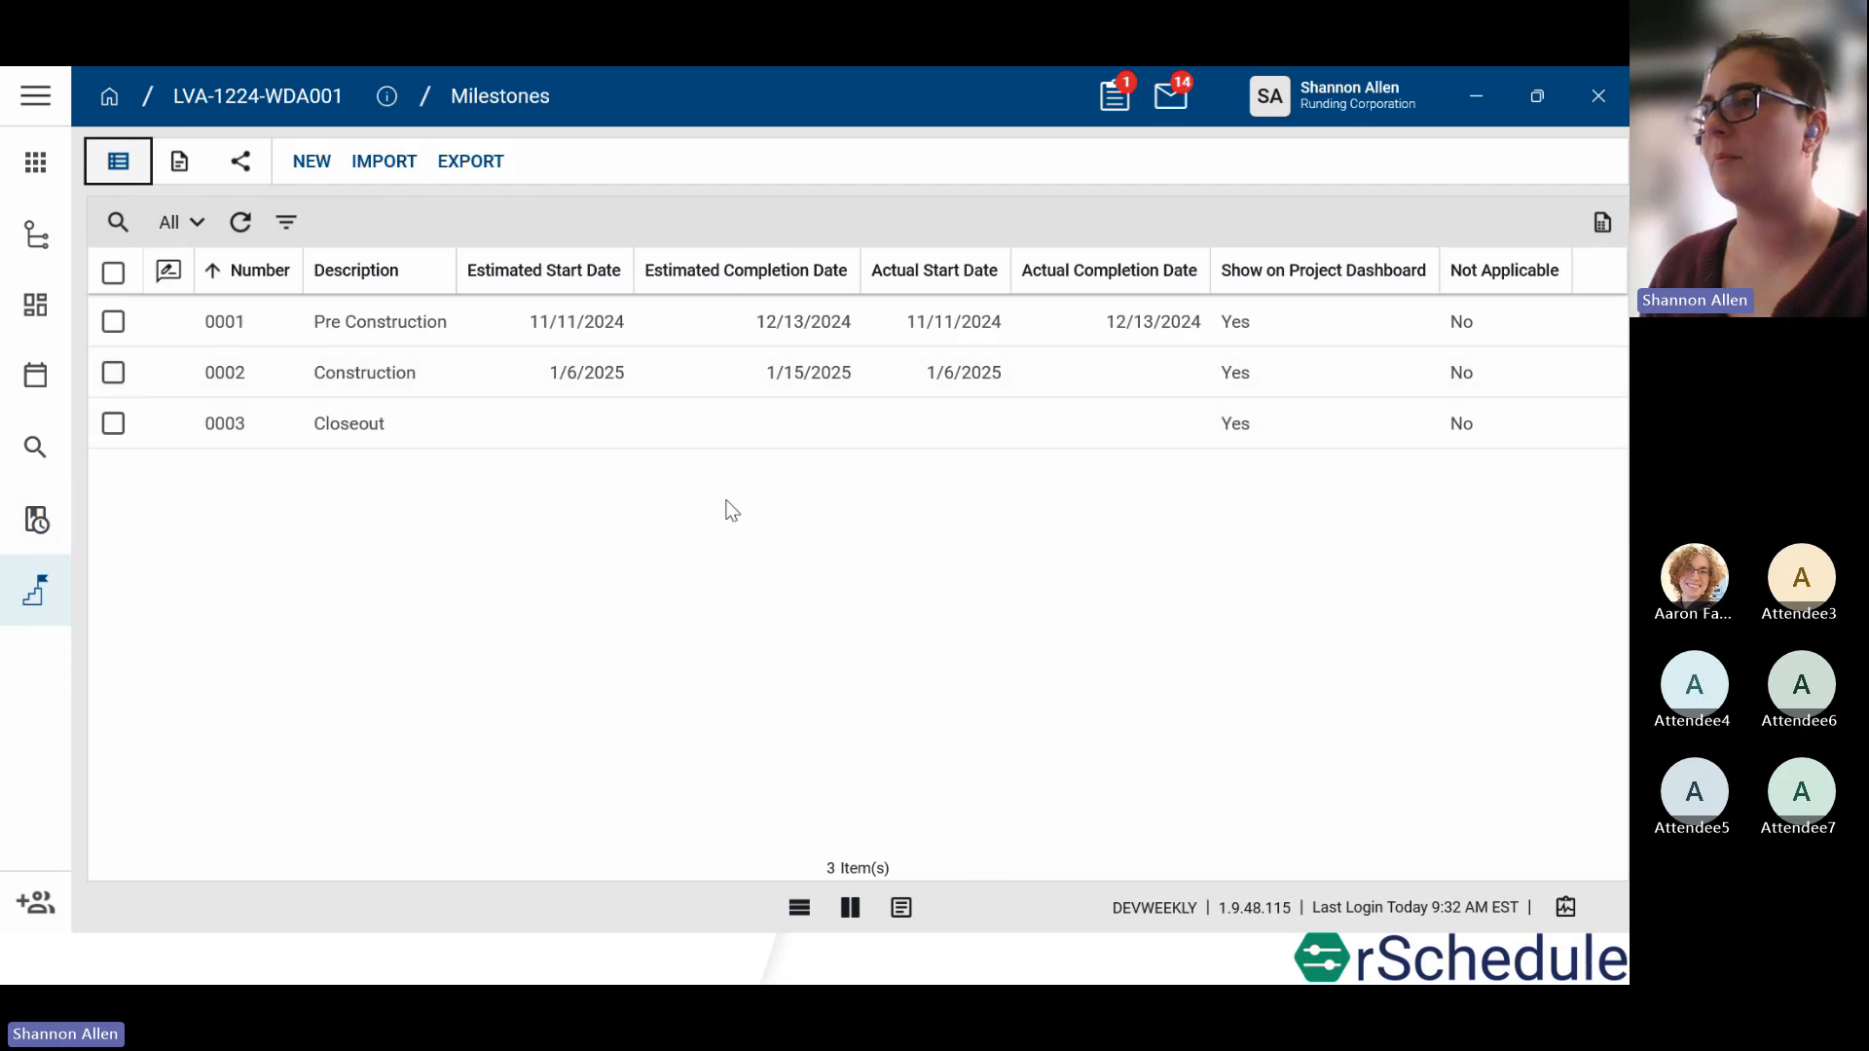
Step: Switch to project LVA-1124-WDB001 and view its Basement W/D Install schedule in Scheduling
left_click(287, 105)
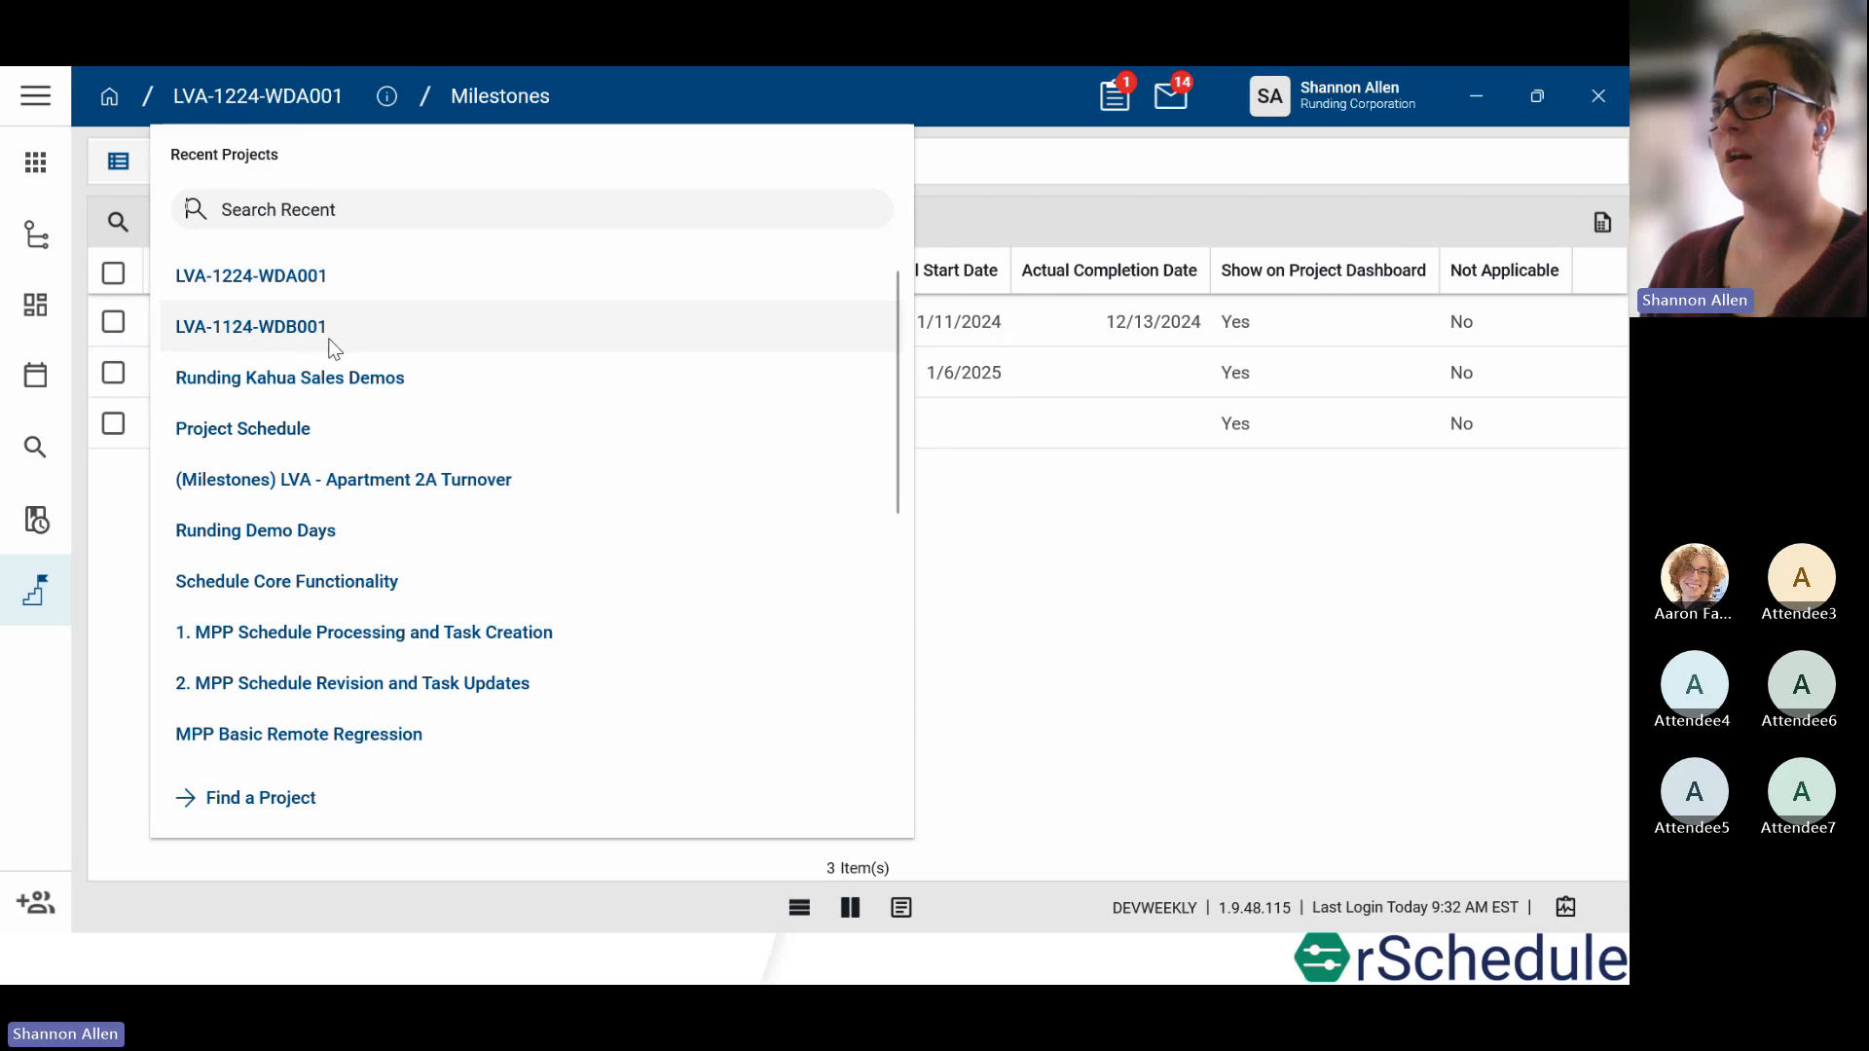
left_click(271, 327)
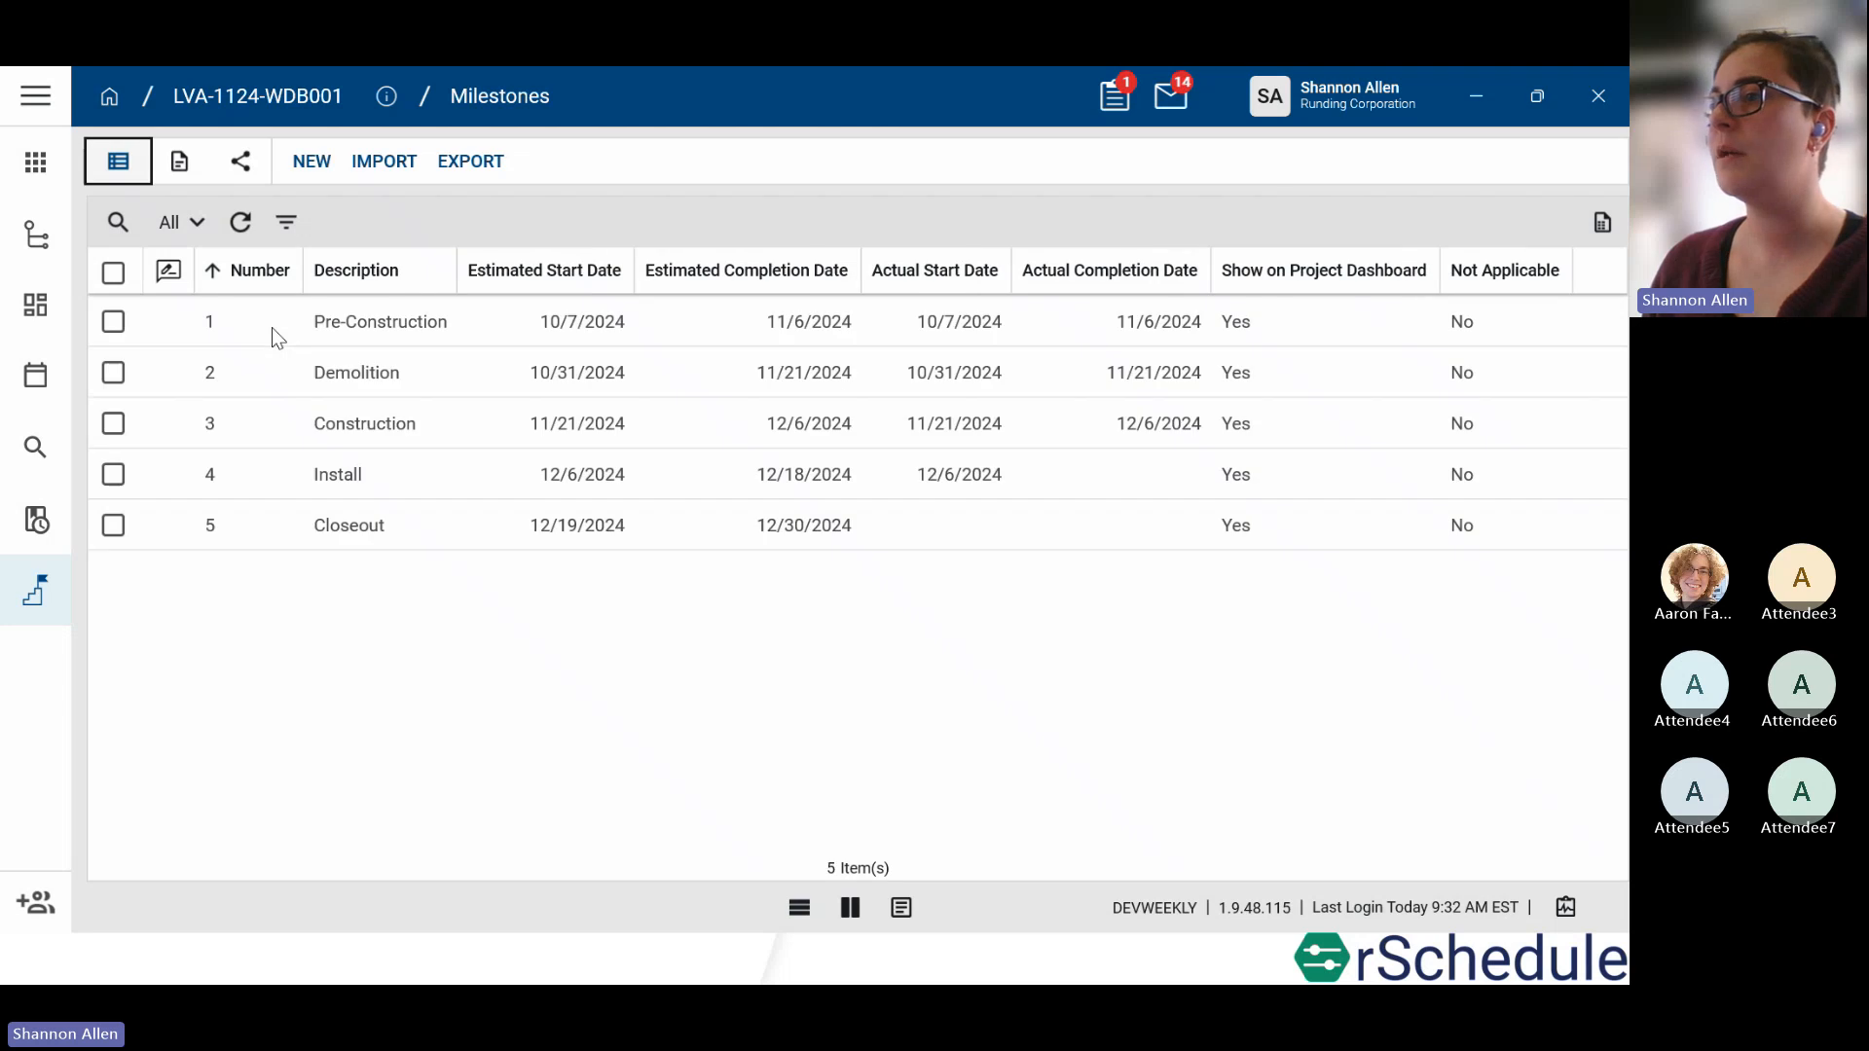
left_click(54, 526)
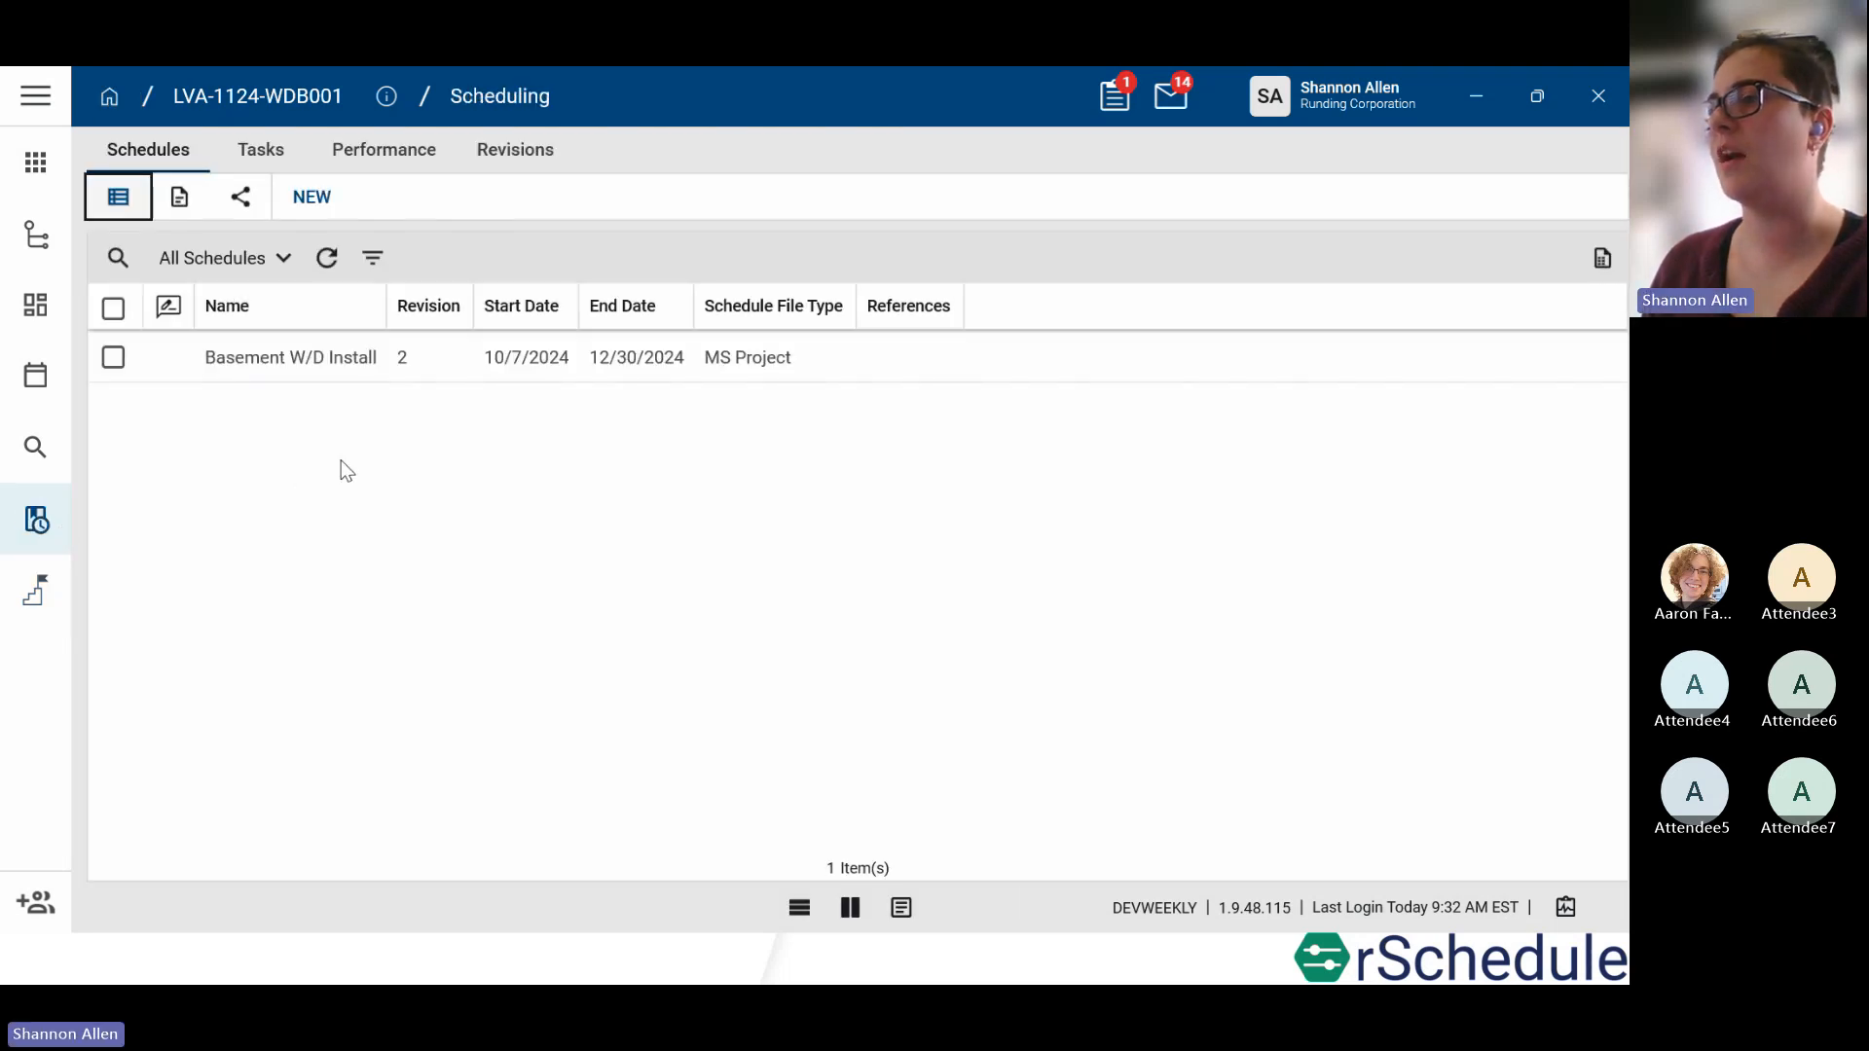
left_click(243, 359)
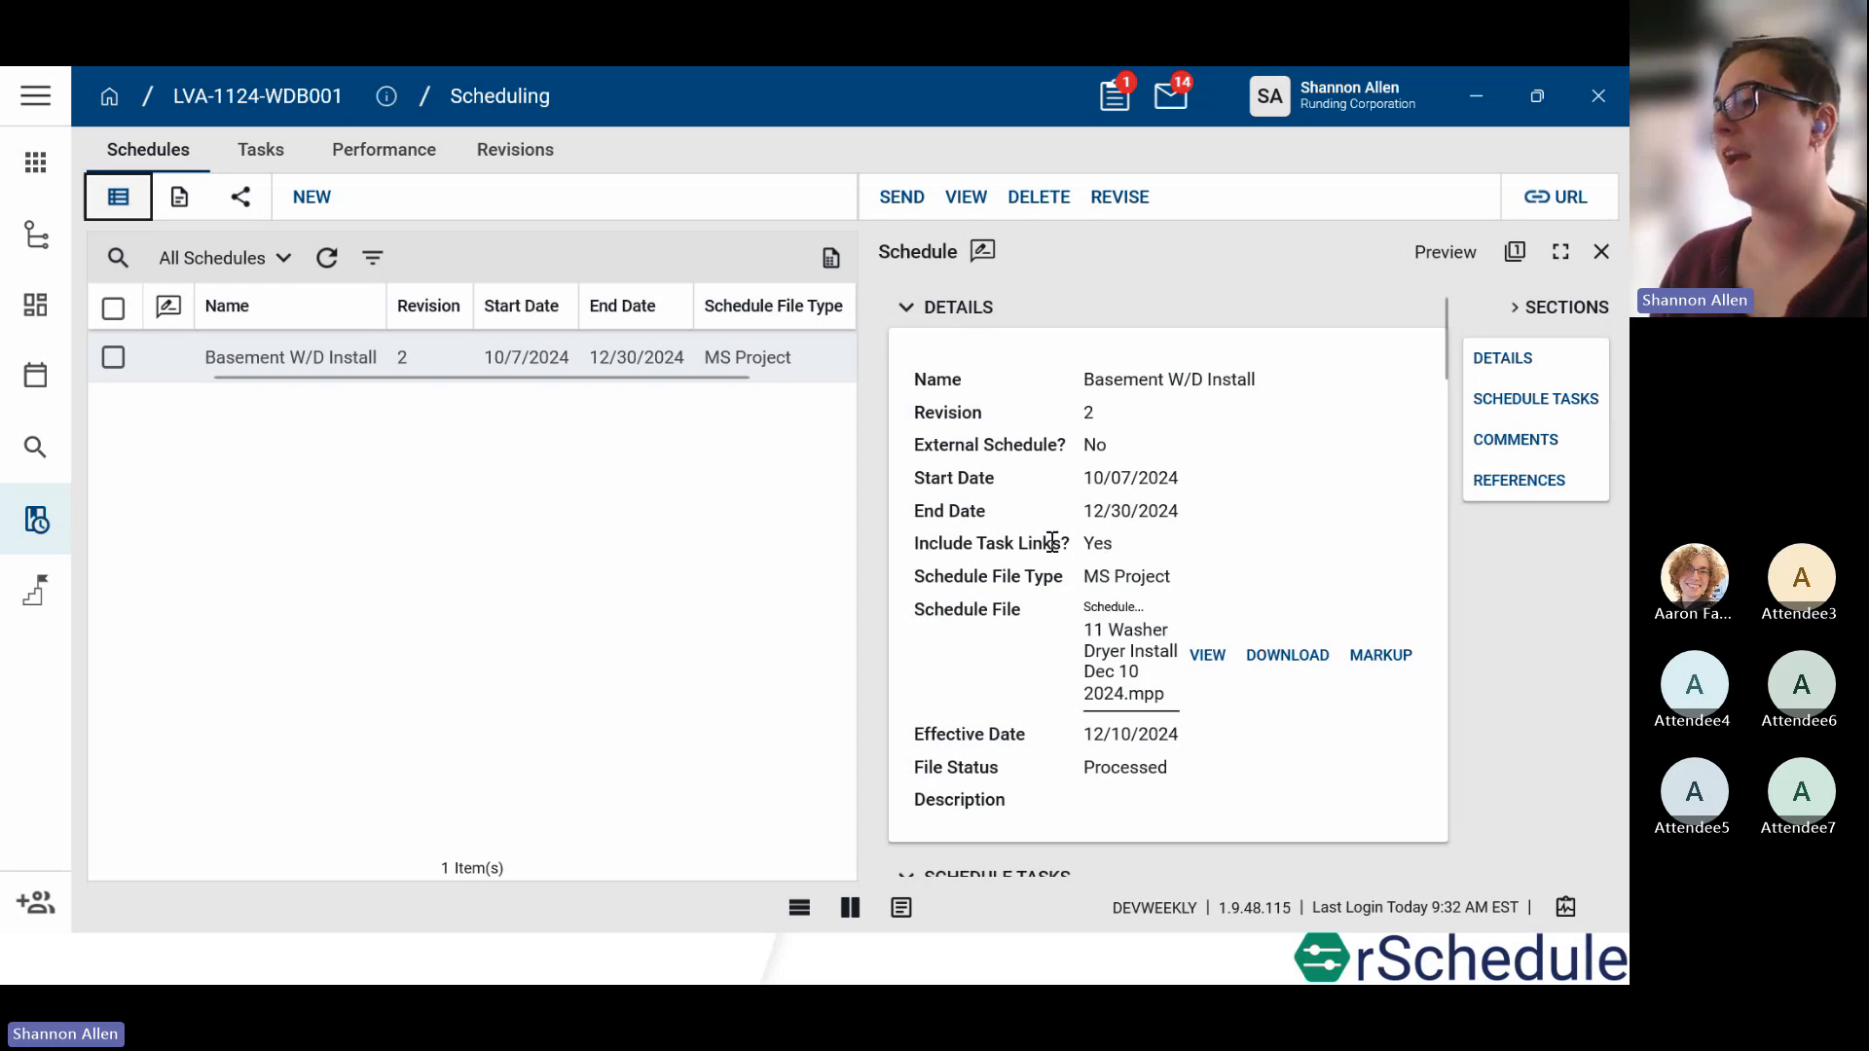
Step: Review the Basement W/D Install schedule's details and the project's task list with estimated dates, actual dates and linked milestones
scroll(1063, 566, "down", 5)
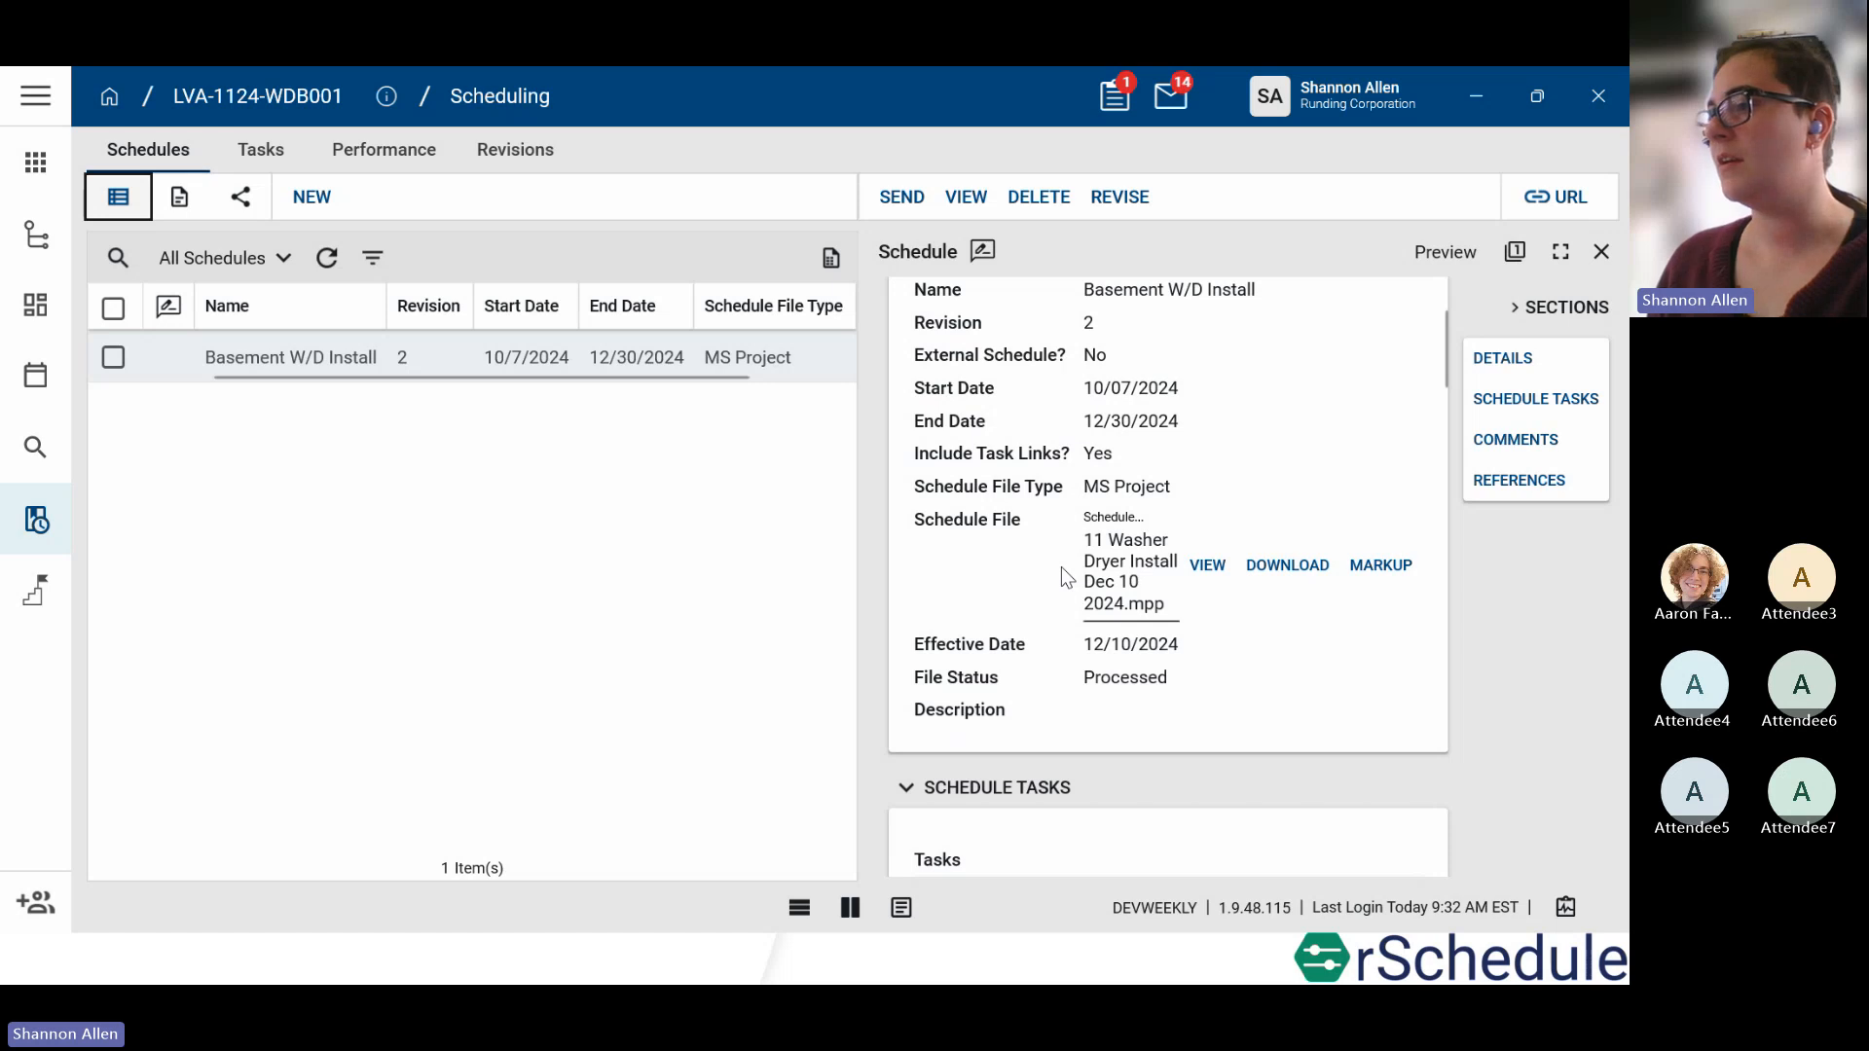
scroll(1197, 546, "down", 2)
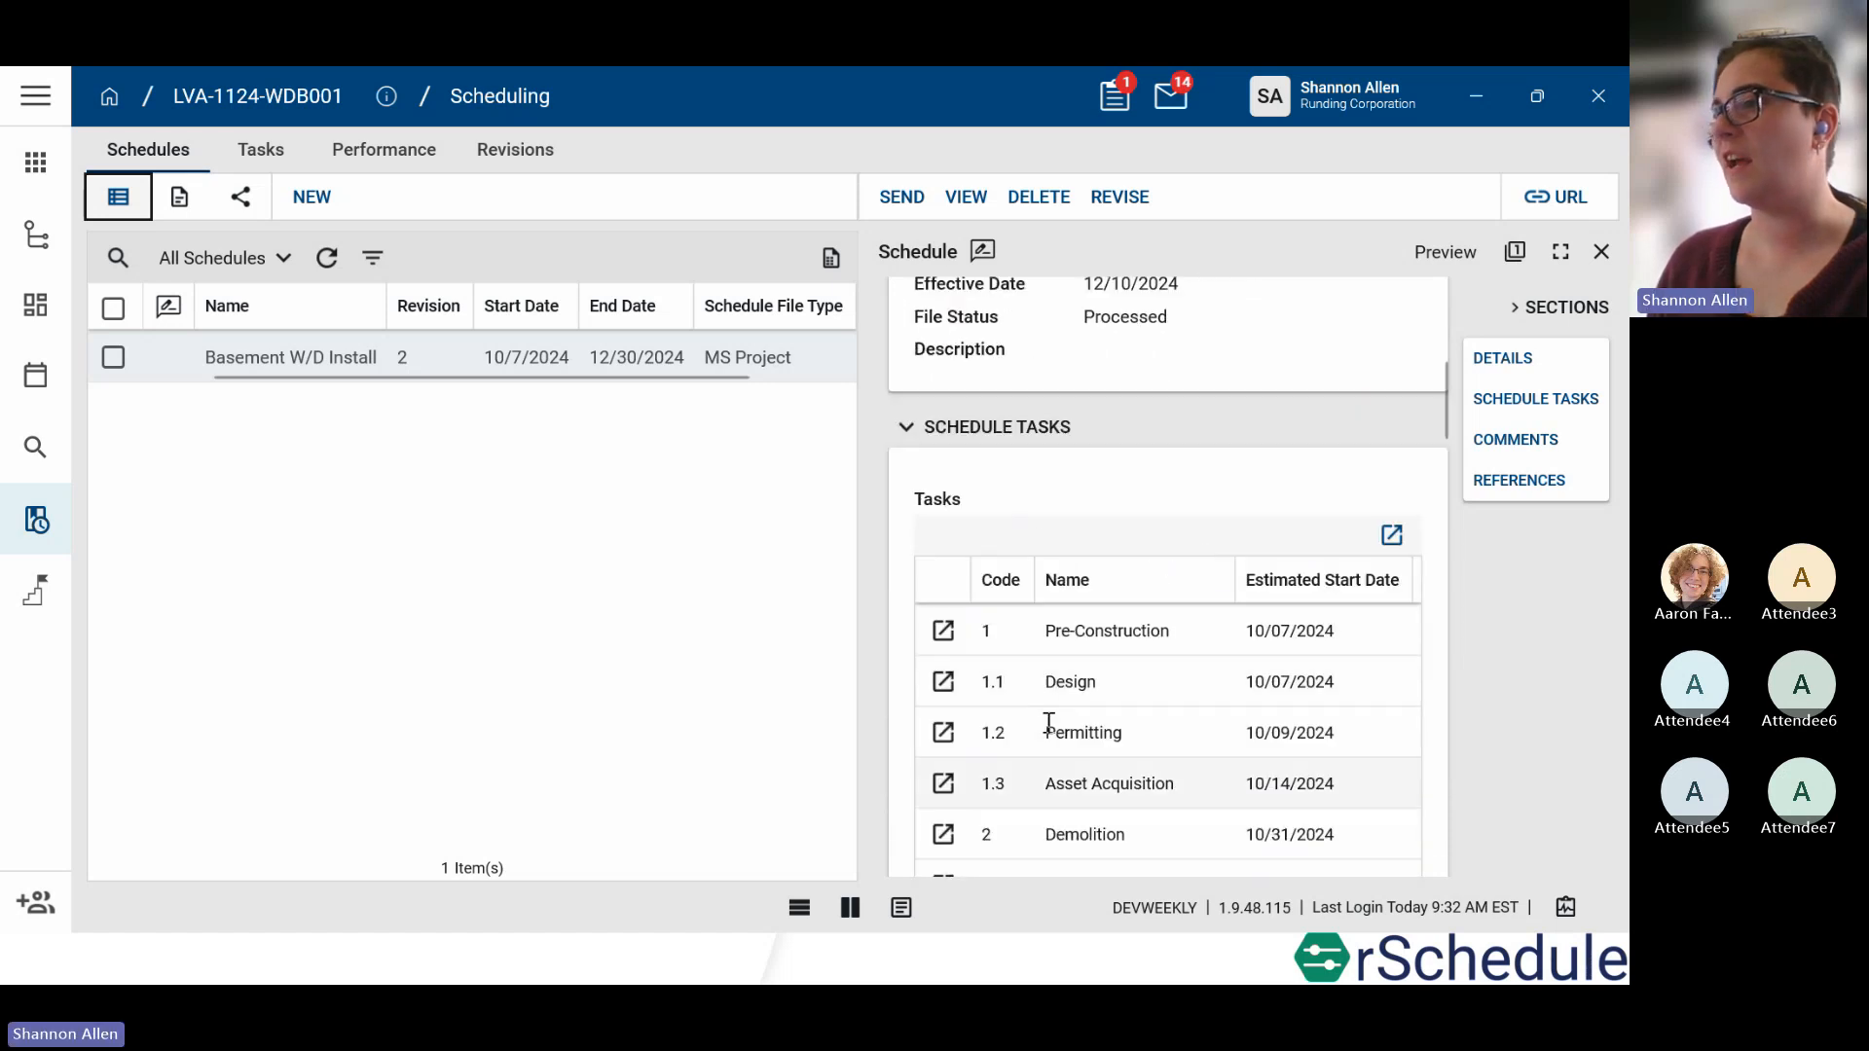
left_click(272, 141)
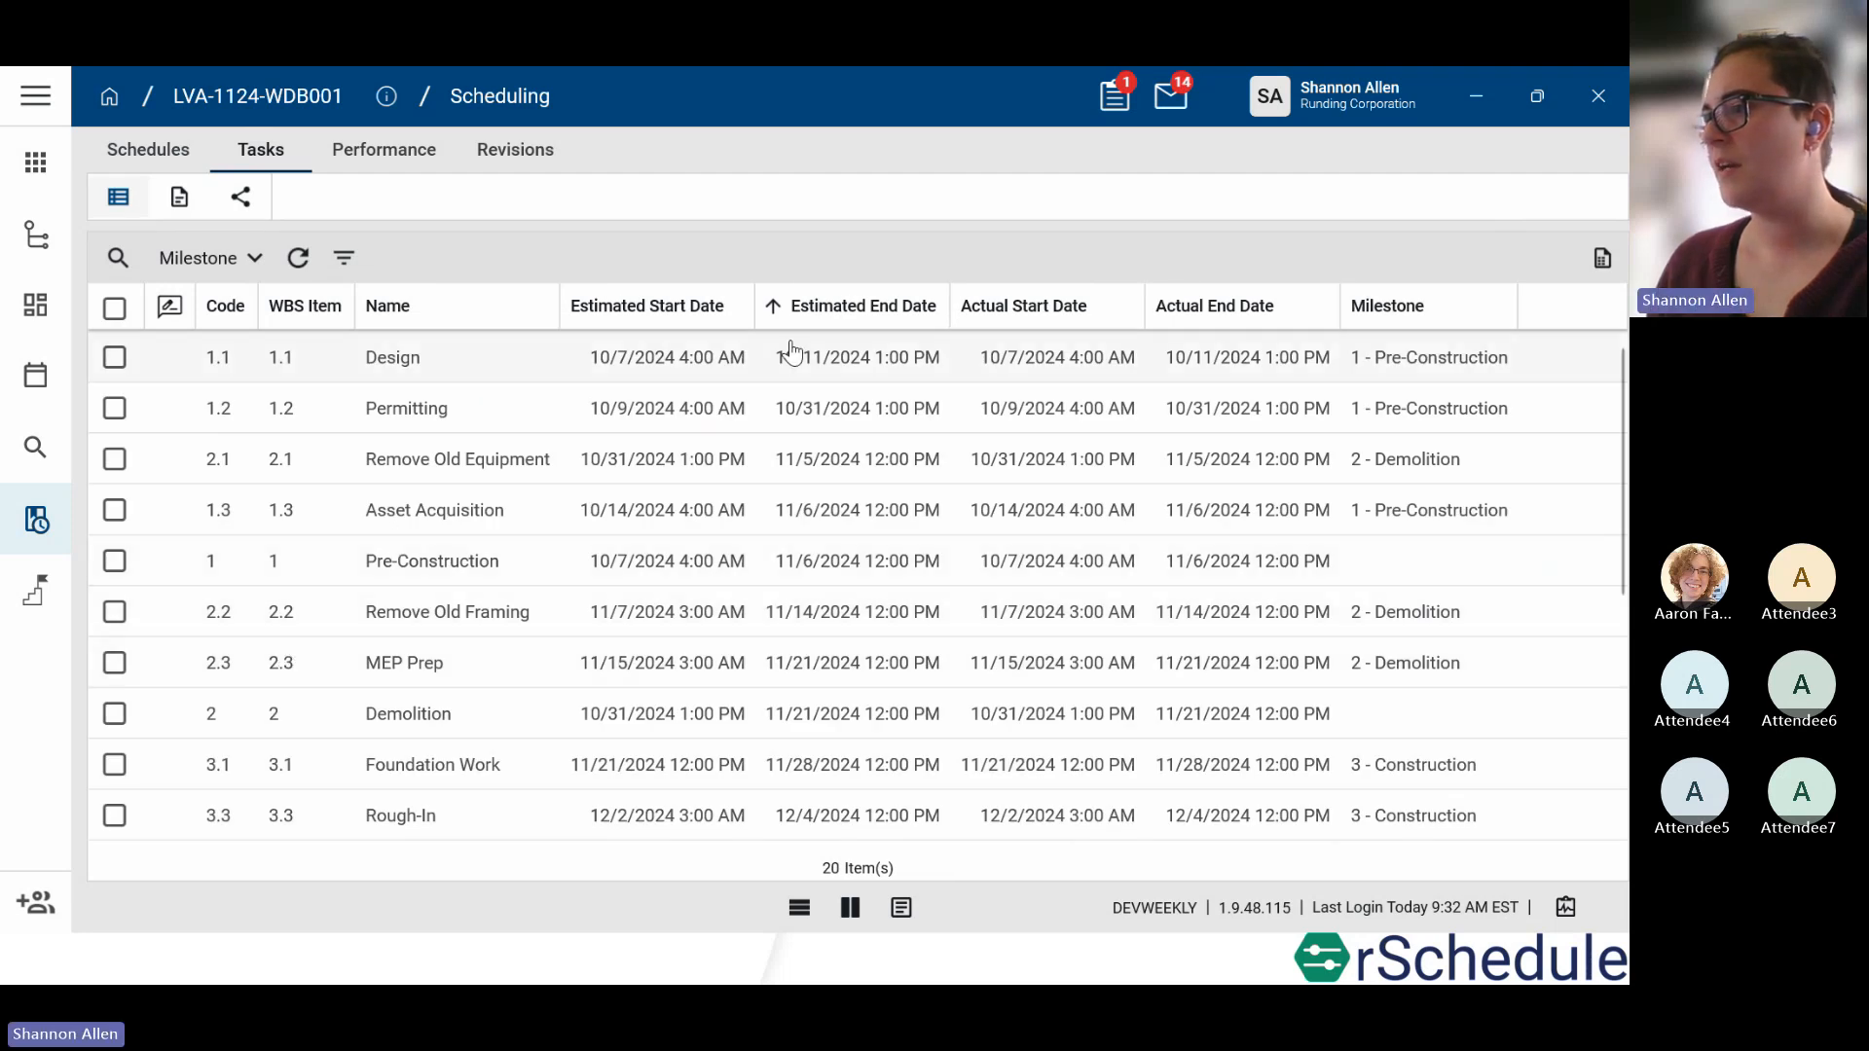
scroll(852, 494, "down", 3)
scroll(852, 499, "down", 1)
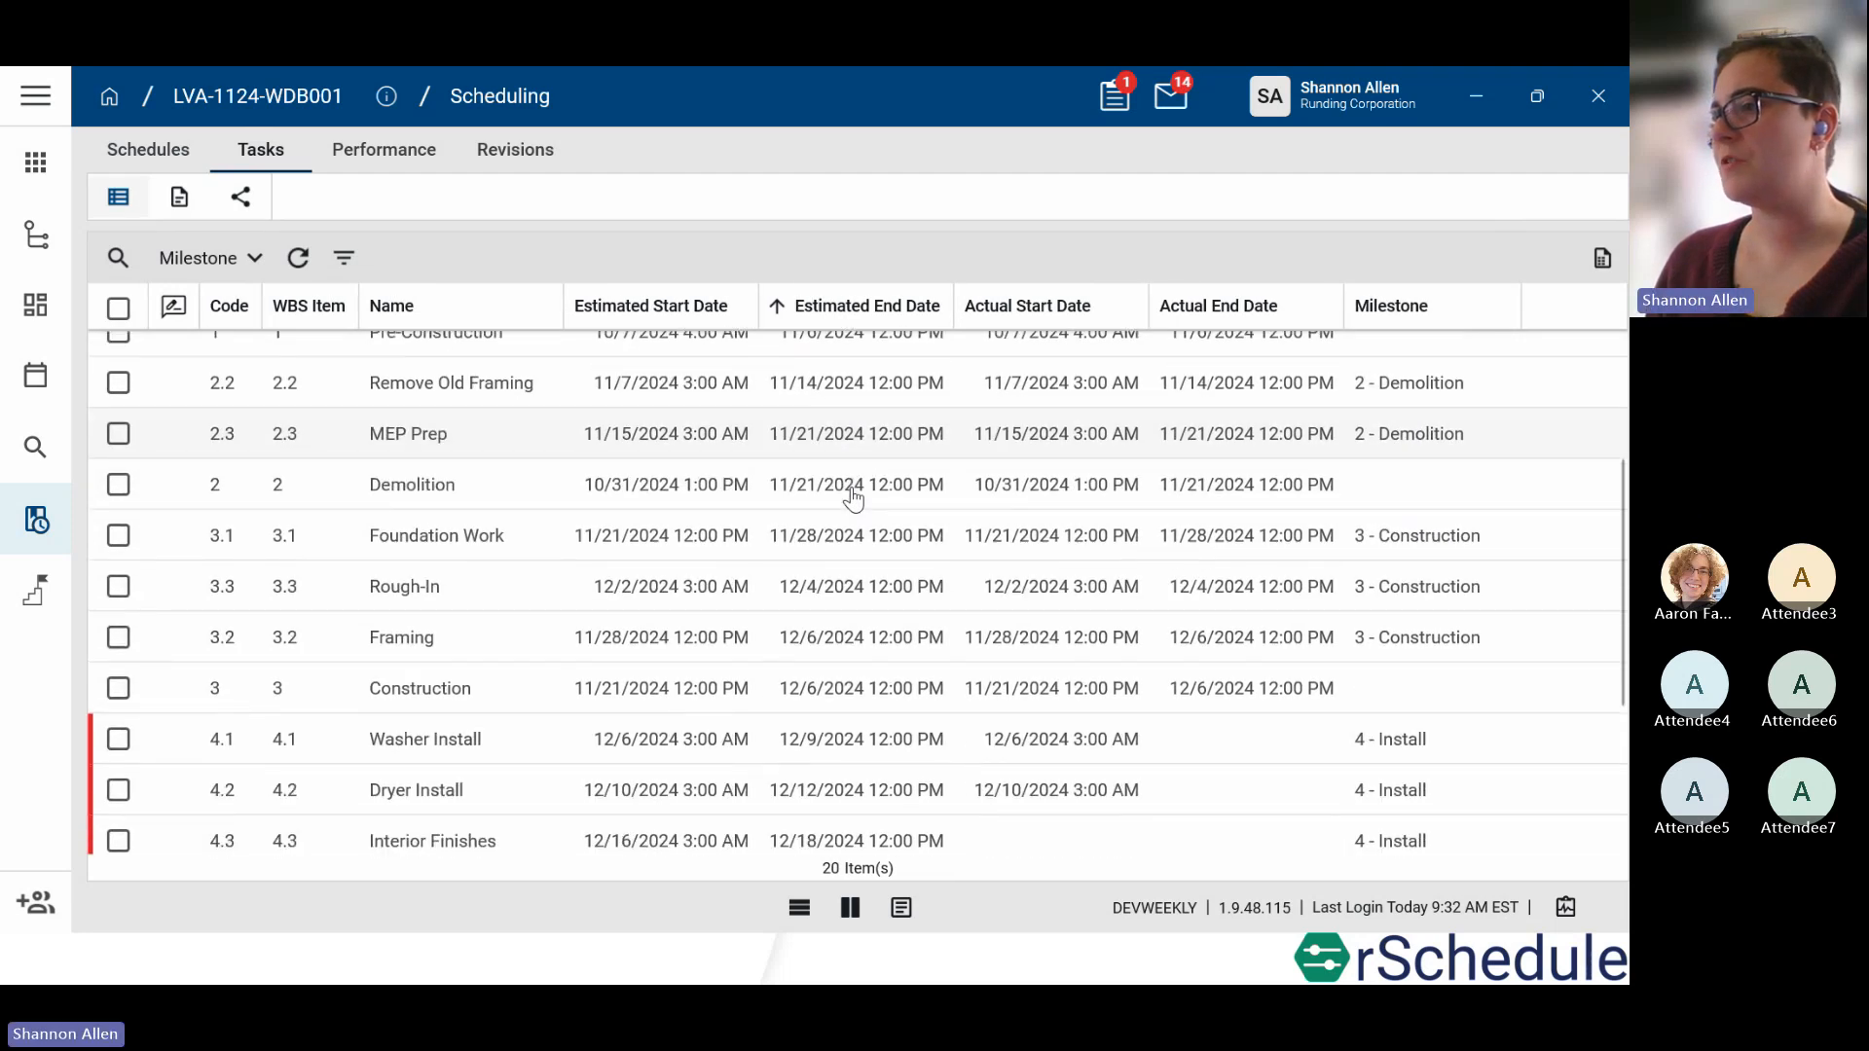
scroll(521, 635, "down", 2)
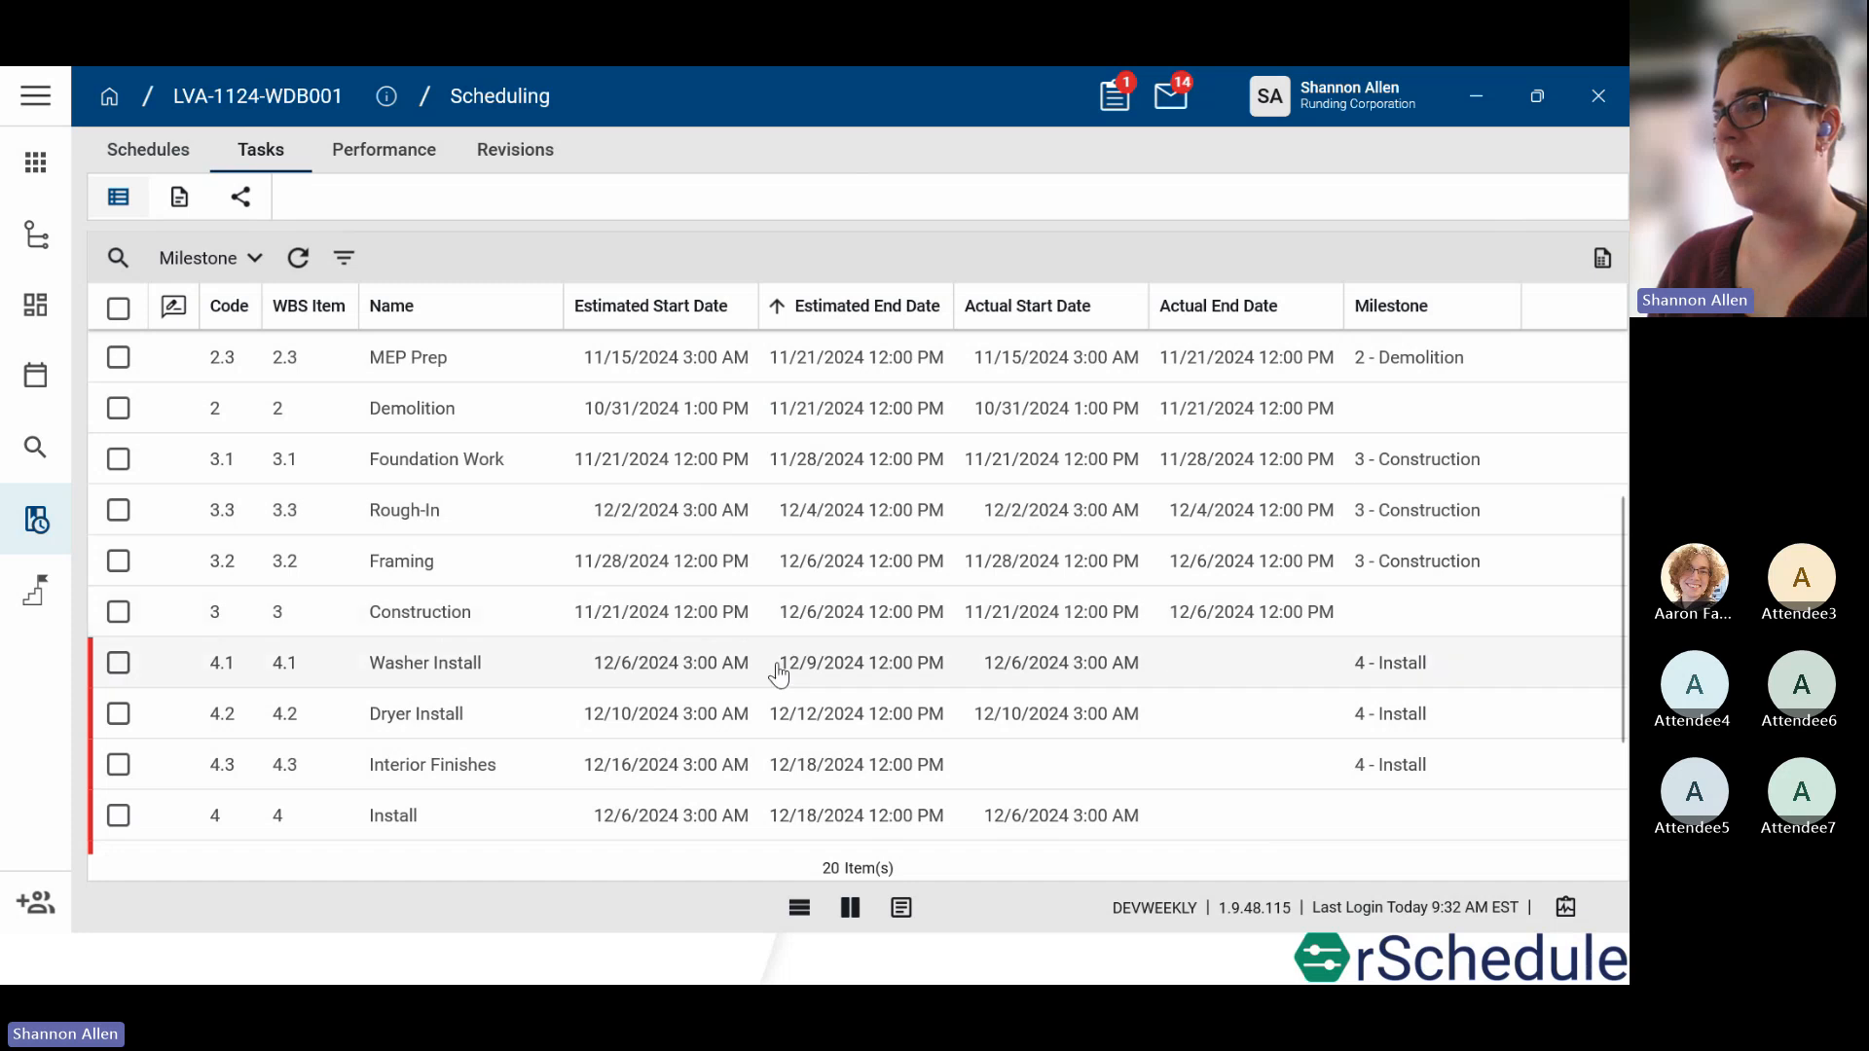
Step: View the 4.1 Washer Install task and examine its completions, dates, labor, predecessors and successors
left_click(440, 670)
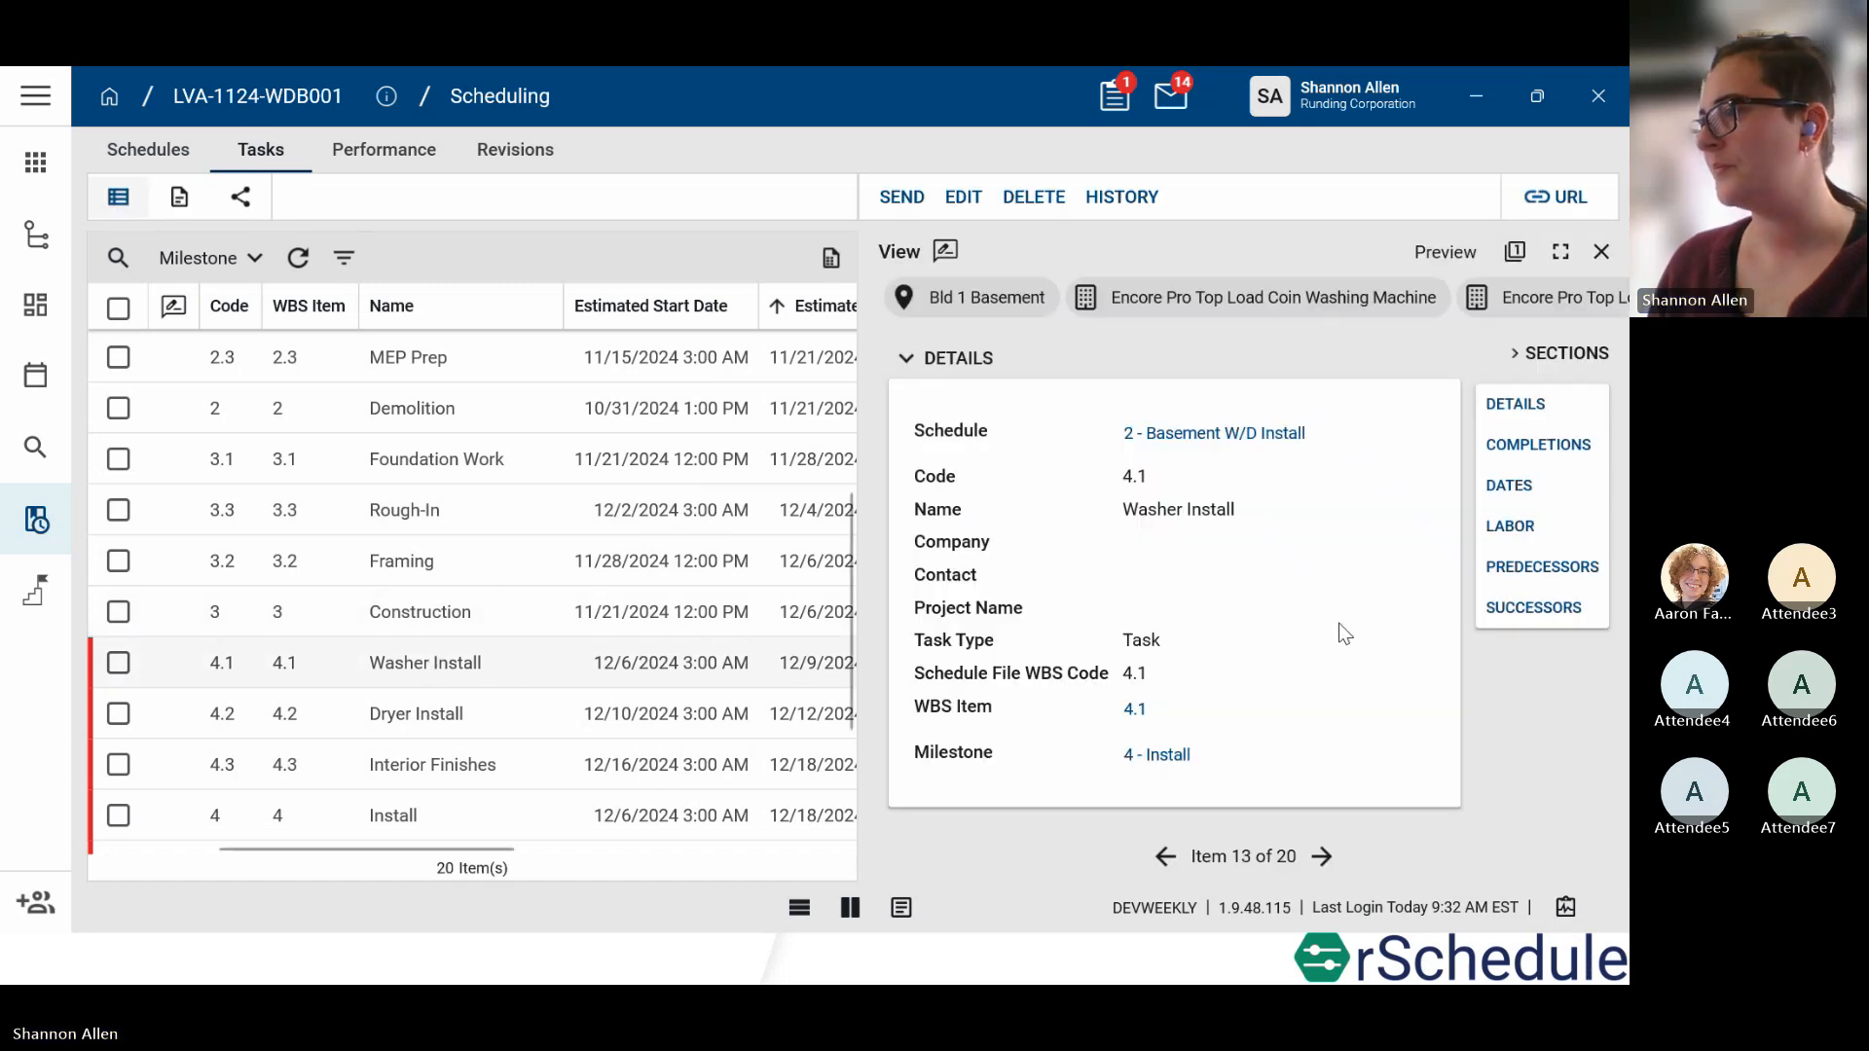
scroll(1150, 550, "down", 2)
scroll(1150, 551, "down", 3)
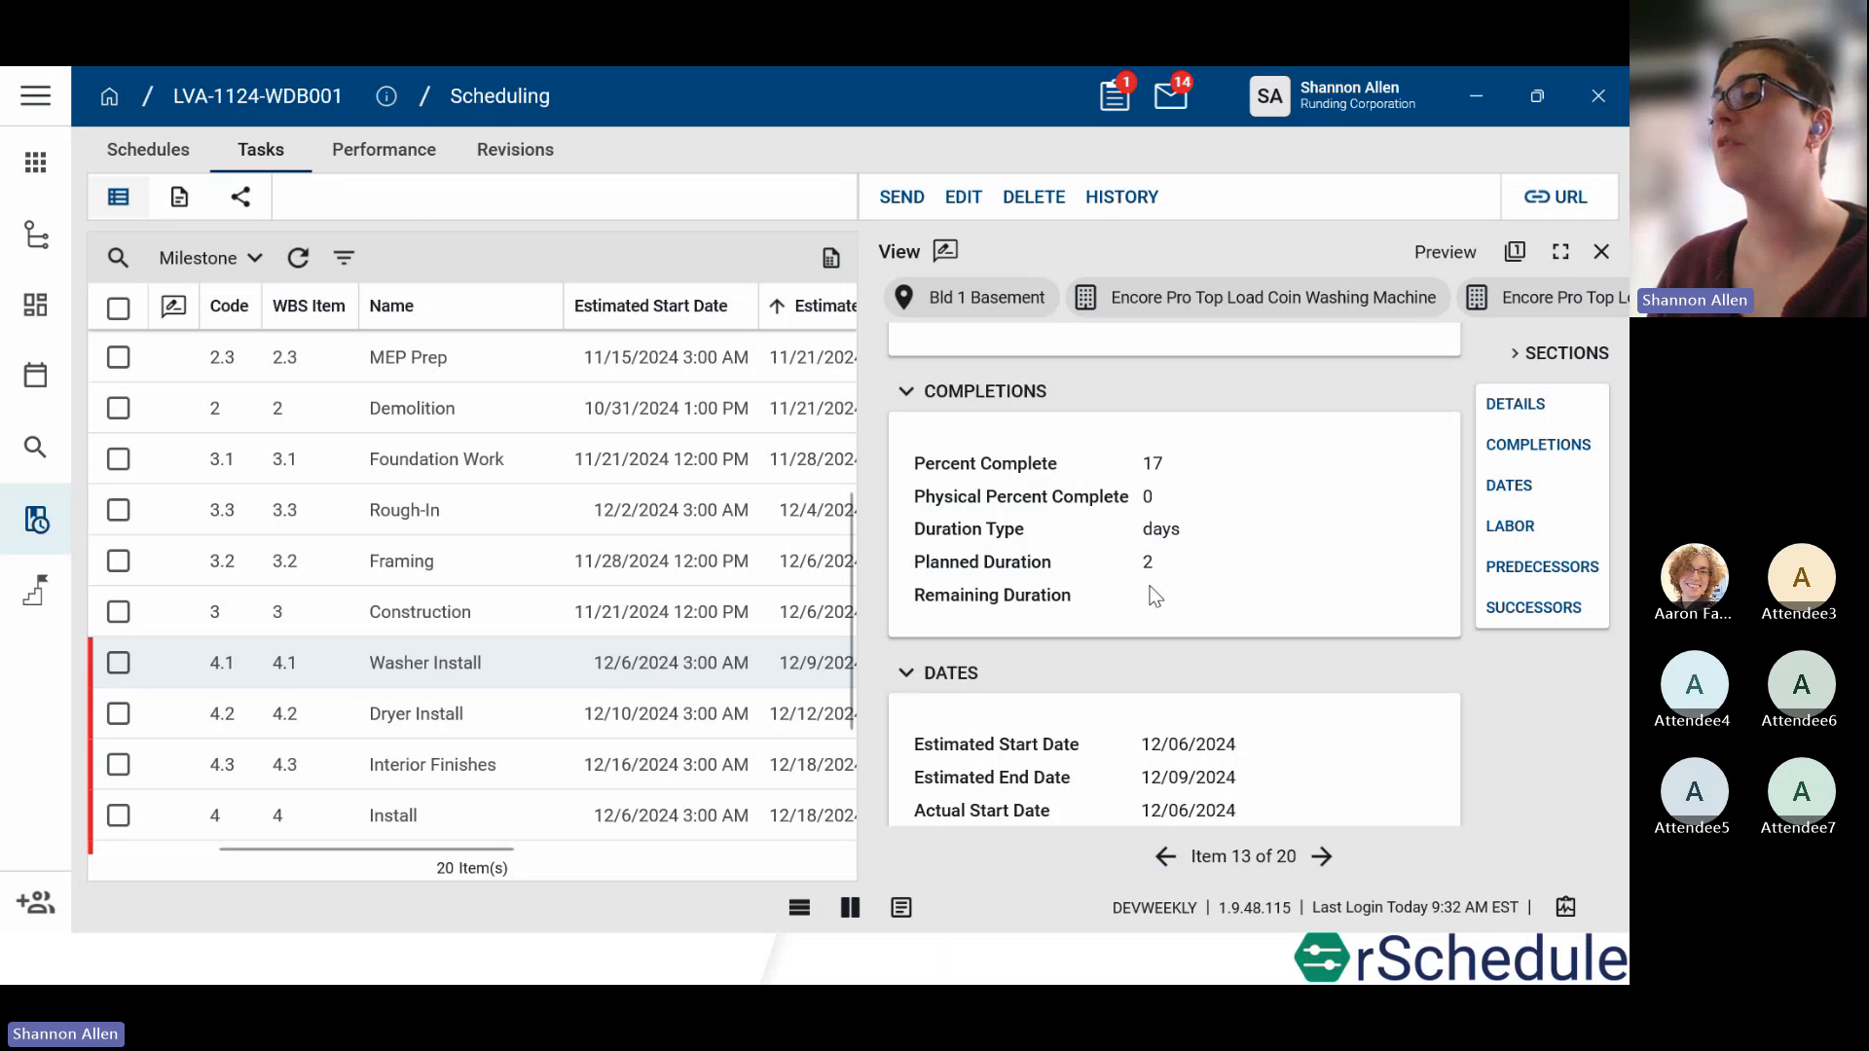
scroll(1149, 545, "down", 2)
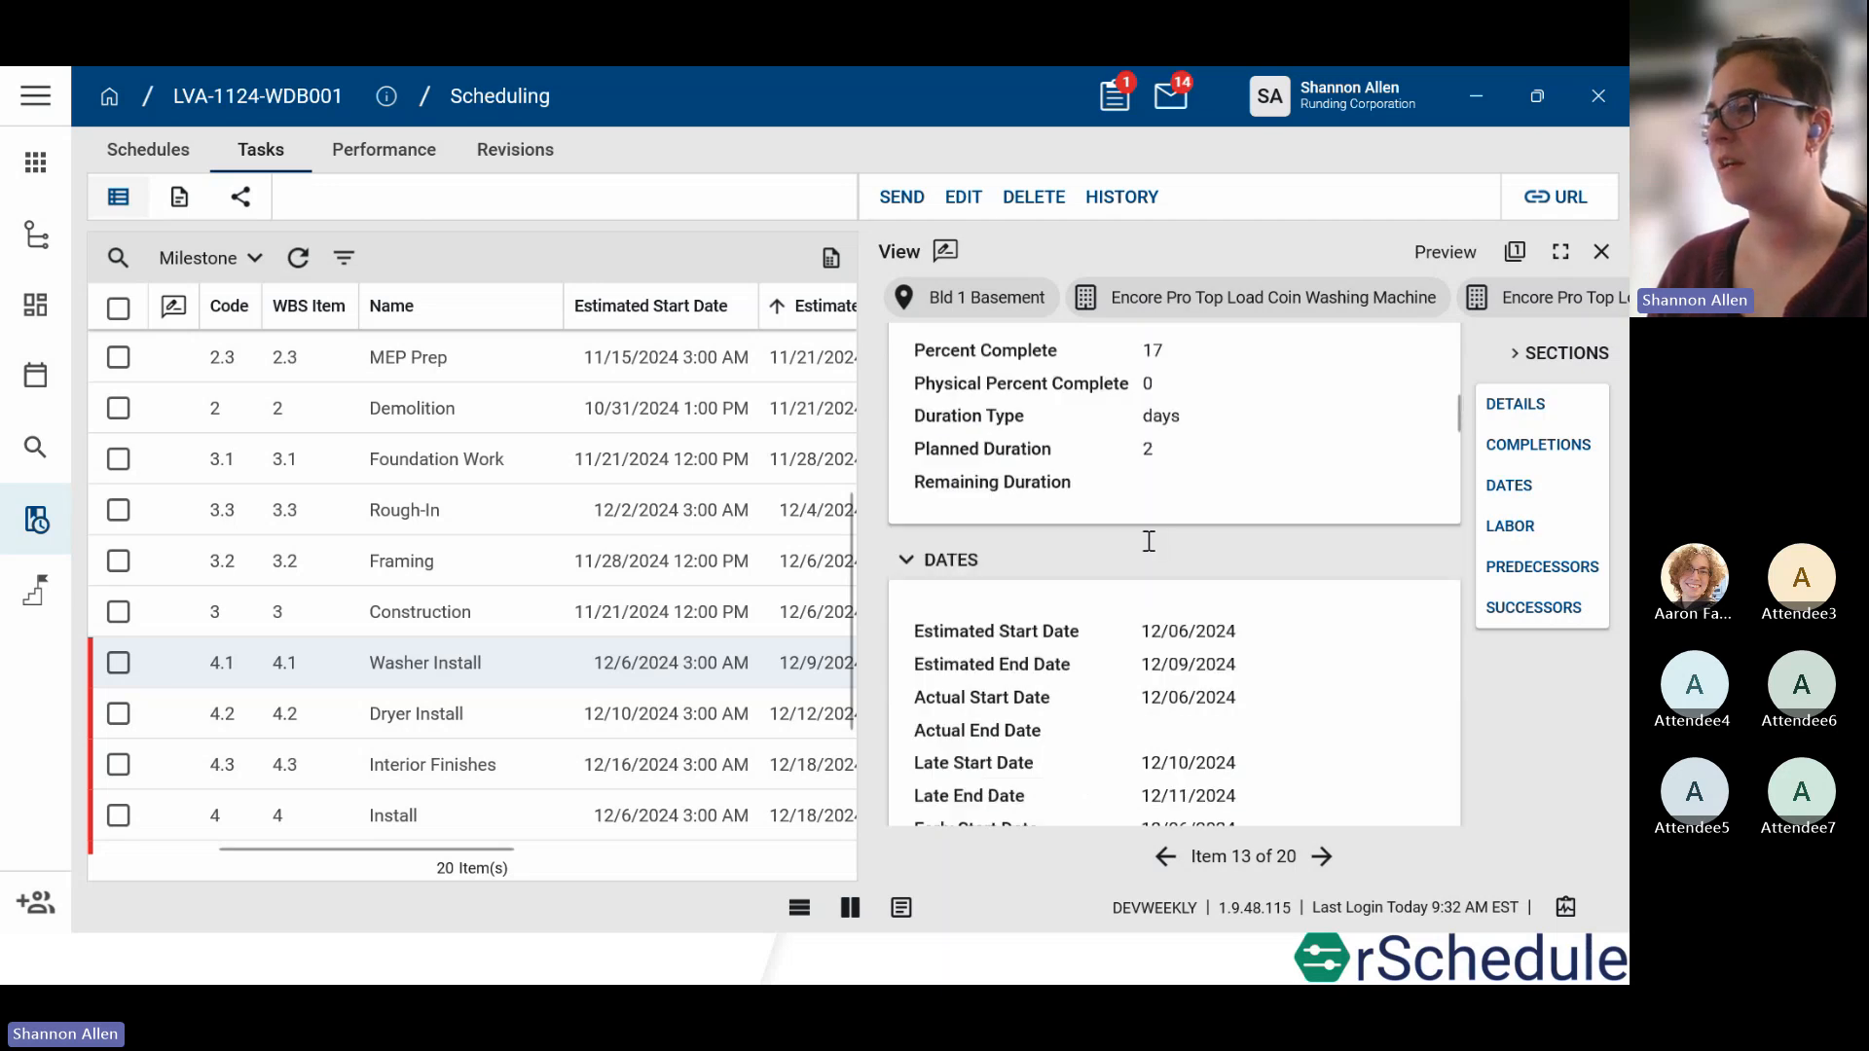
scroll(1149, 545, "down", 2)
scroll(1148, 541, "down", 4)
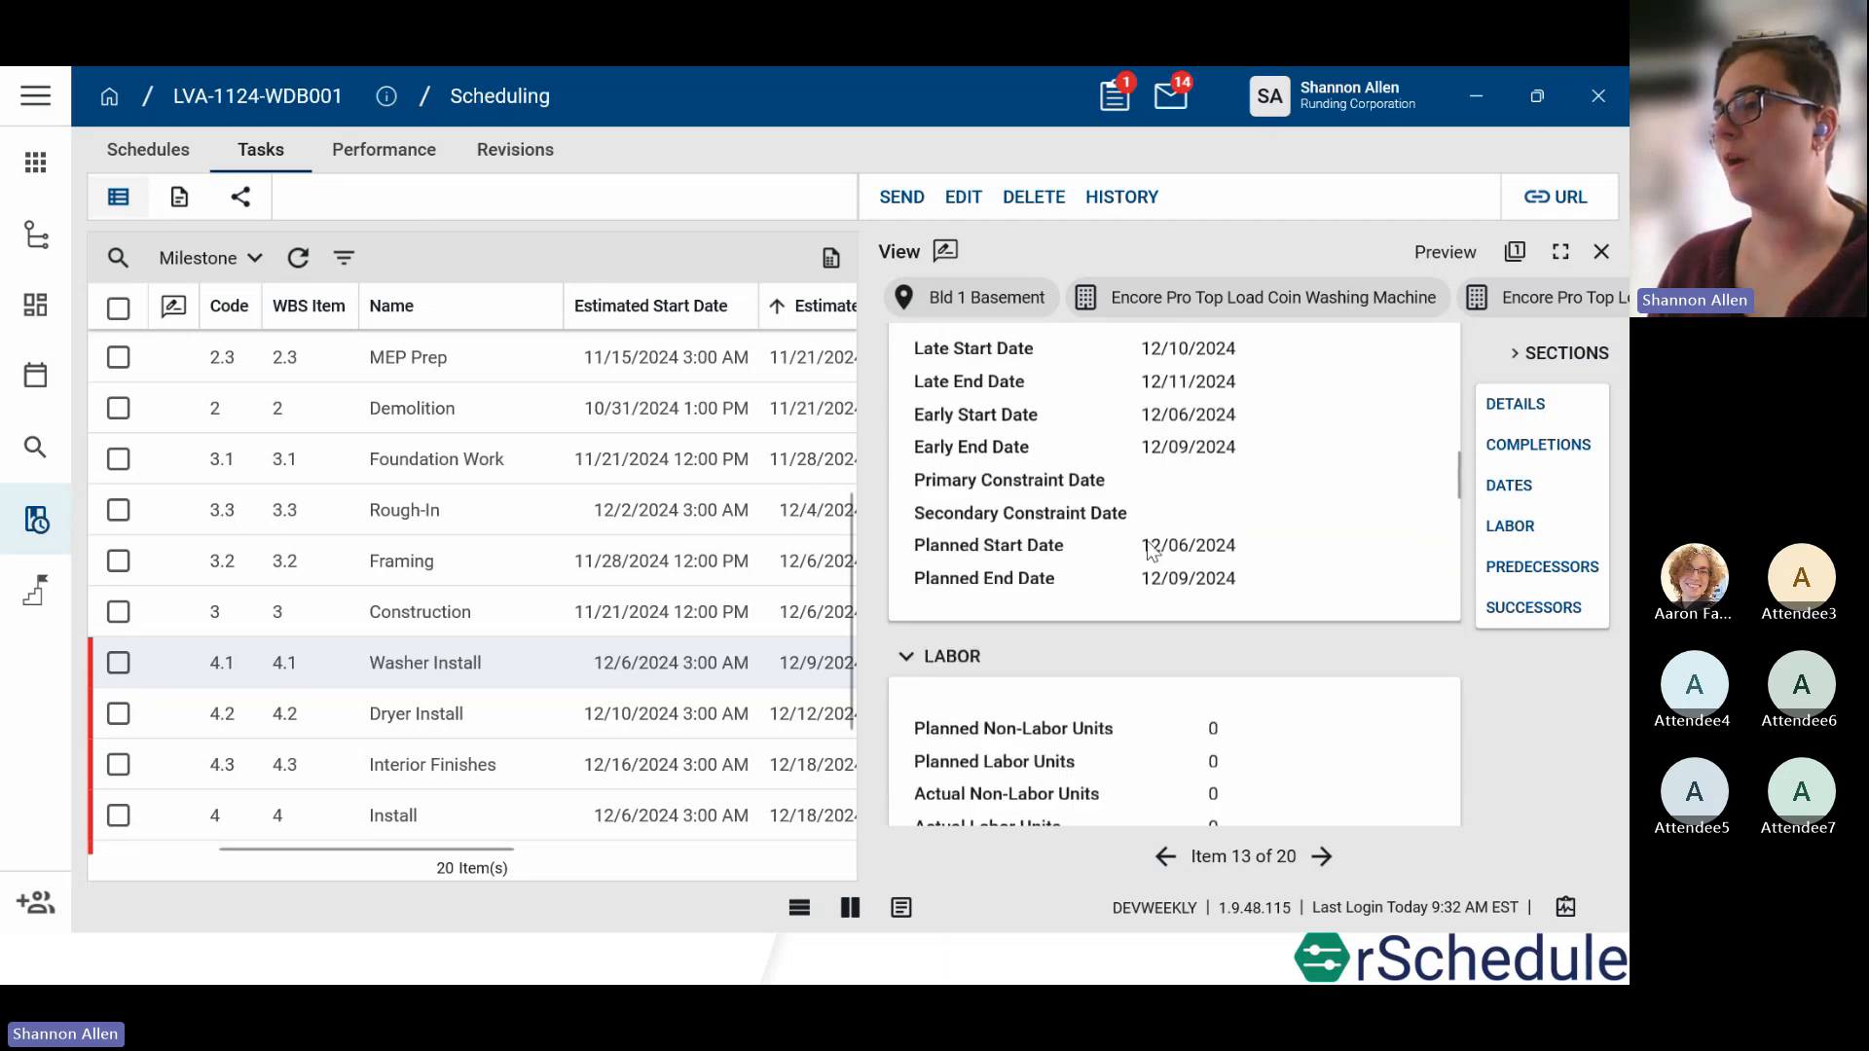
scroll(1149, 541, "down", 2)
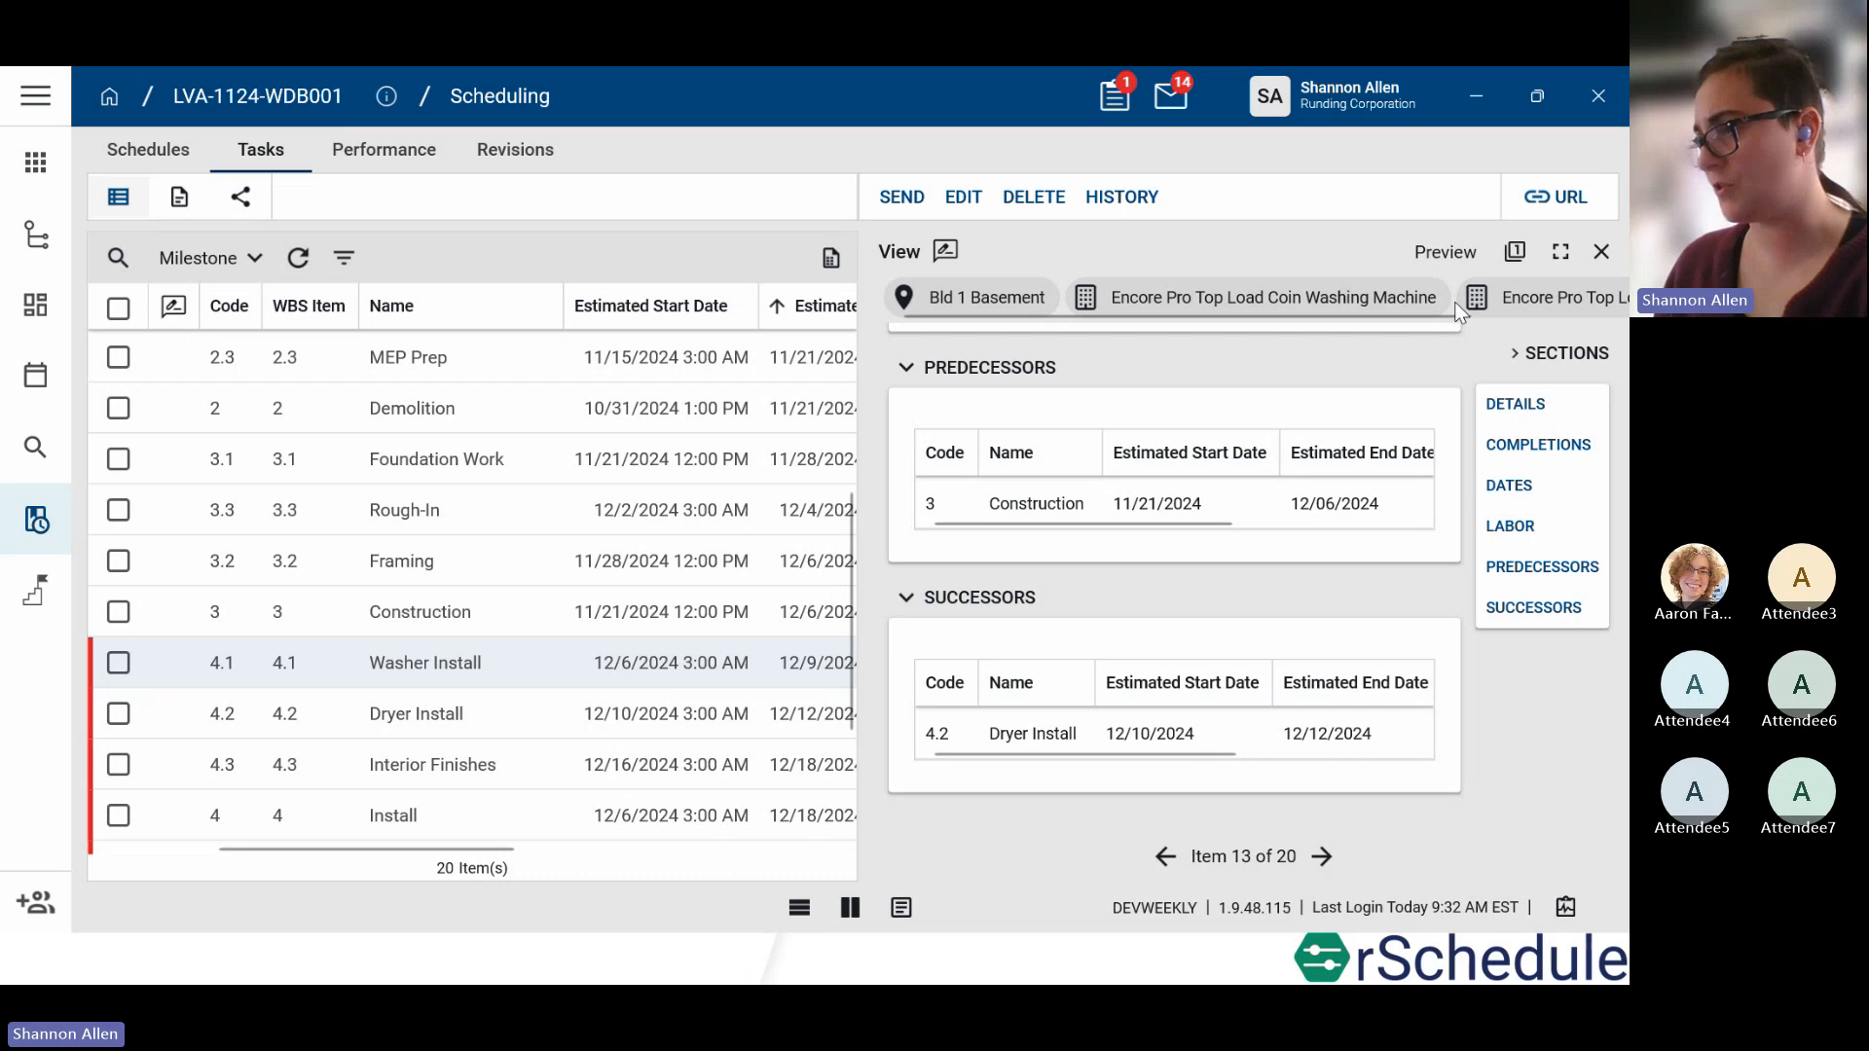
Step: View the task's linked Encore Pro Top Load Coin Washing Machine asset and return to 4.1 - Washer Install through the asset's linked documents
left_click(1348, 302)
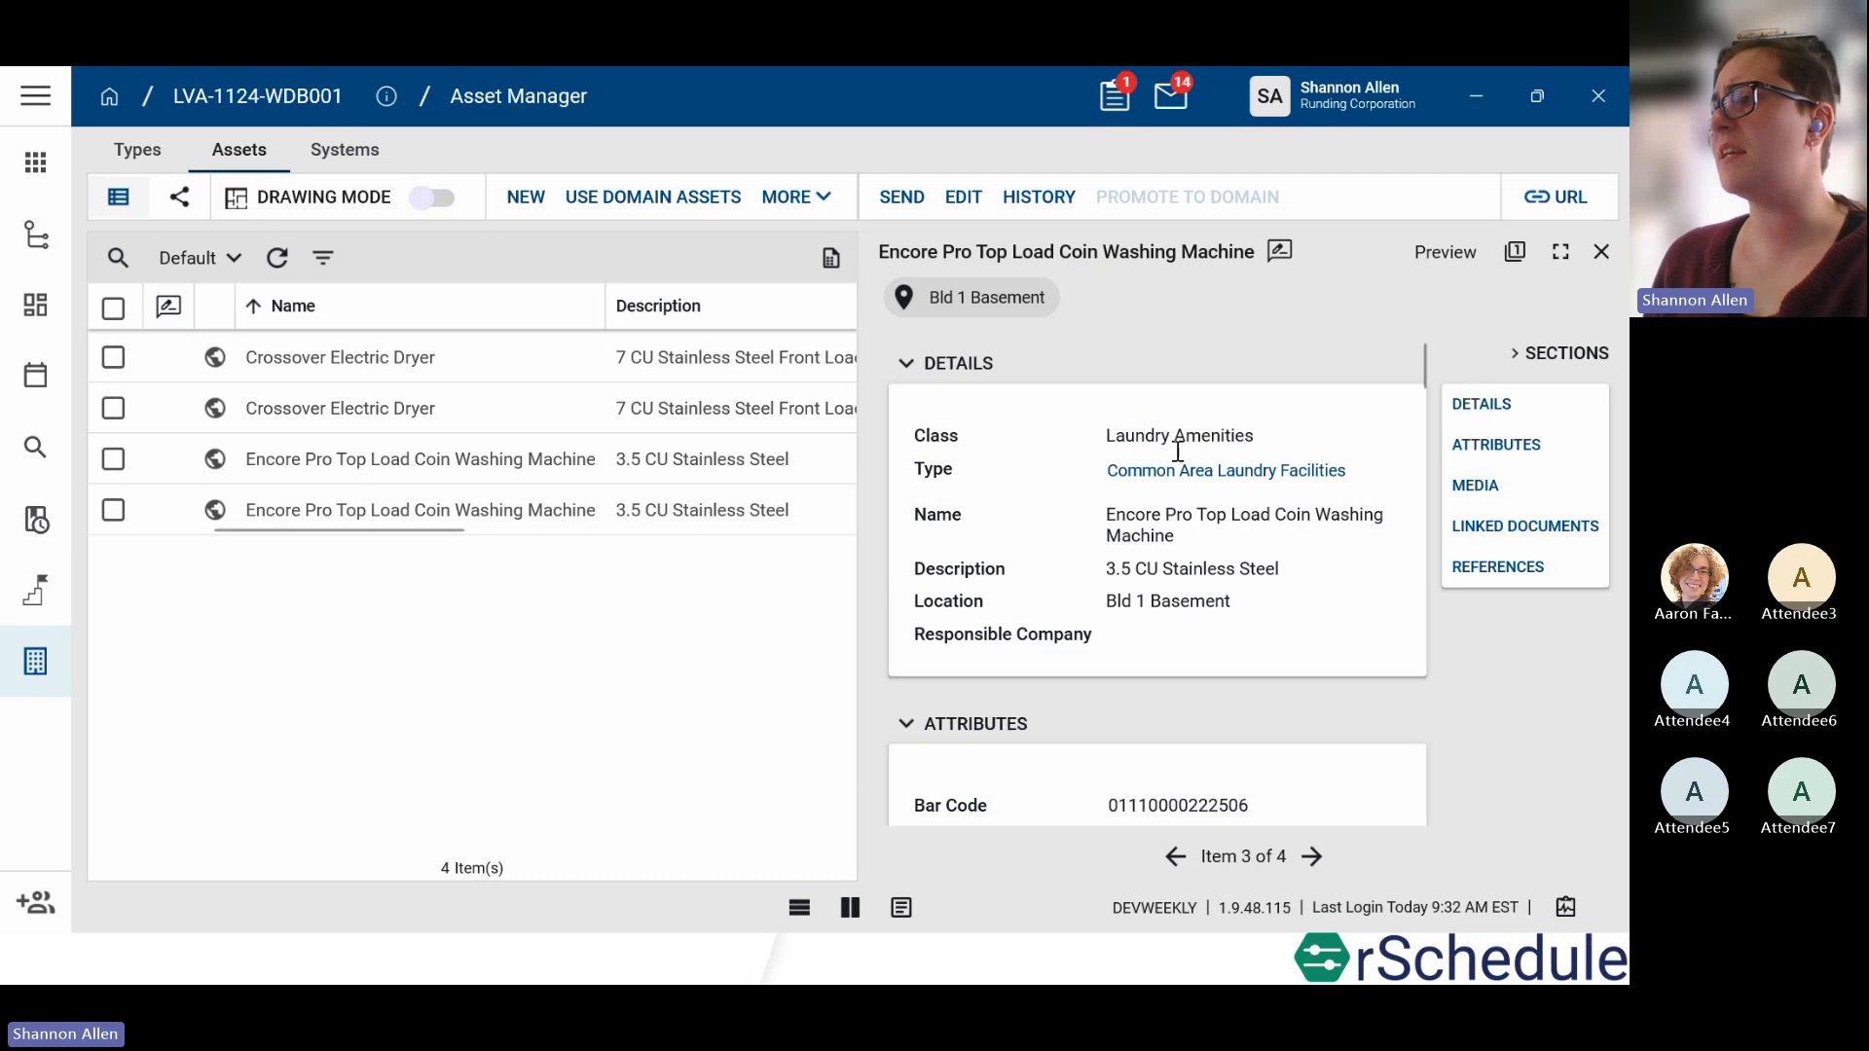
left_click(1502, 529)
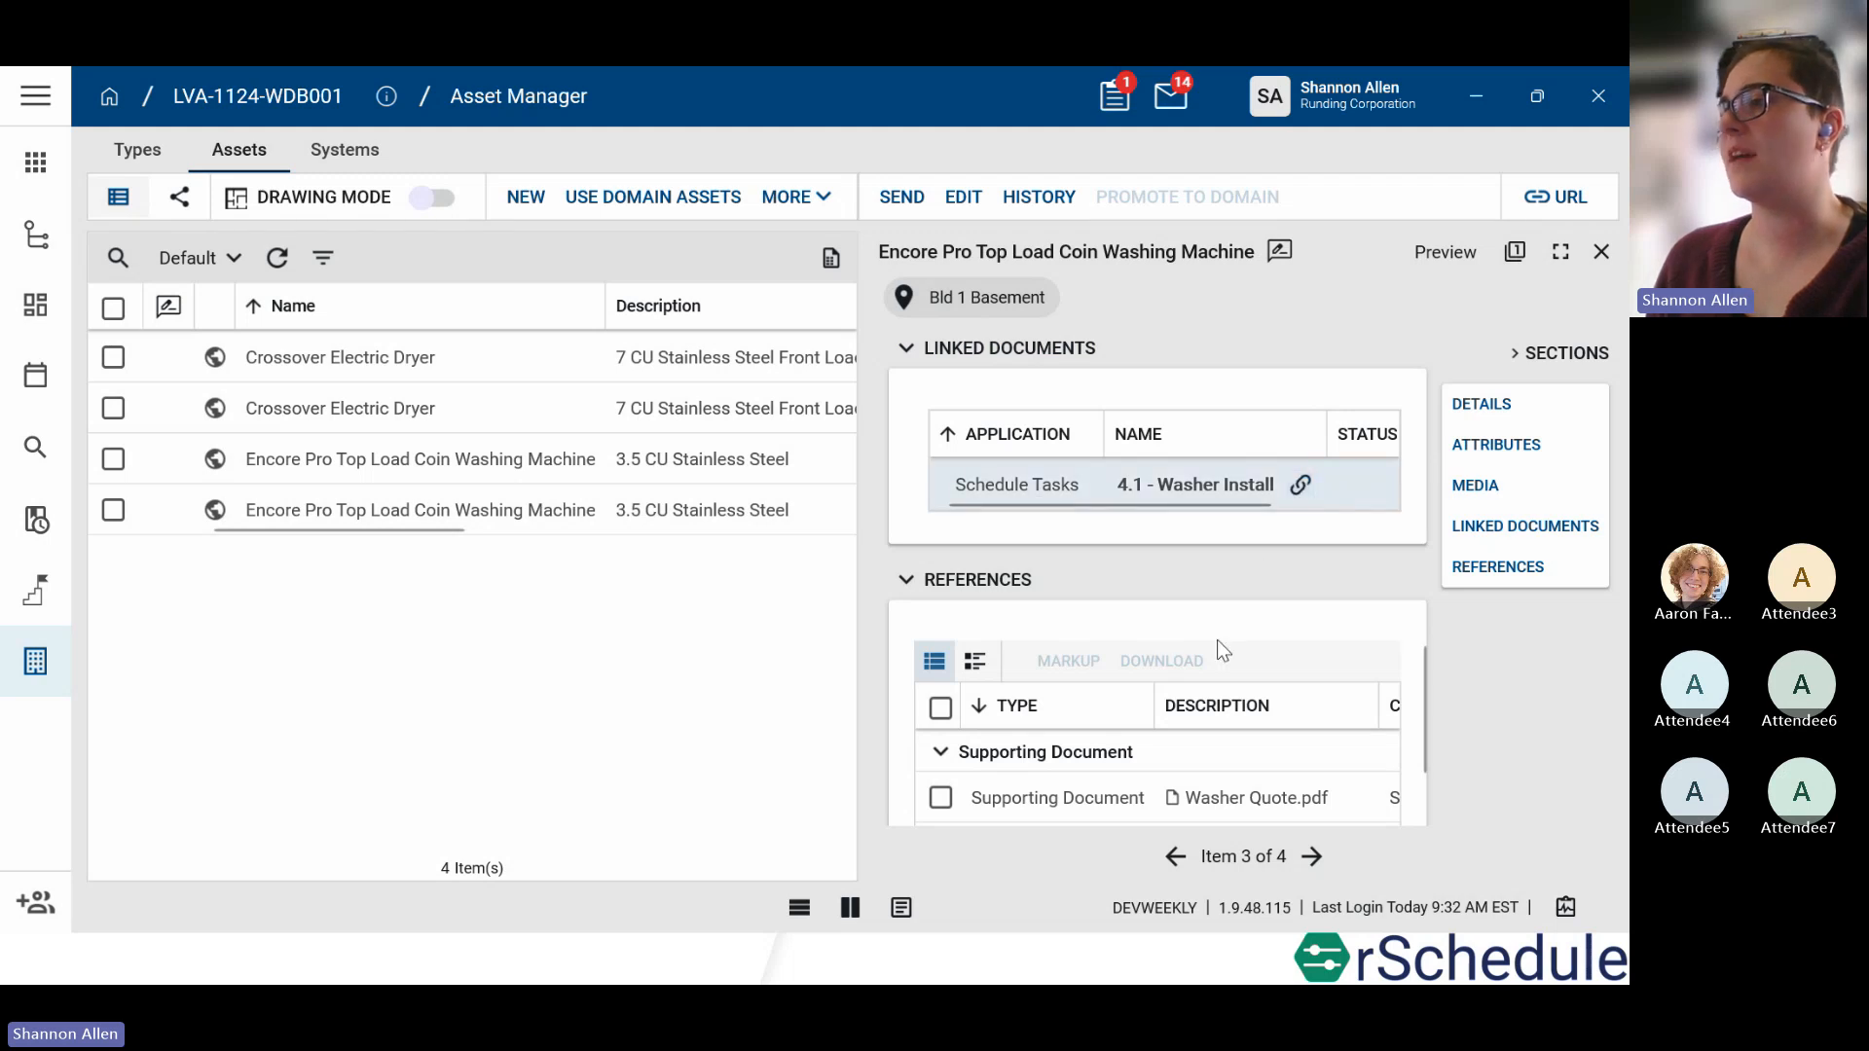
left_click(1253, 481)
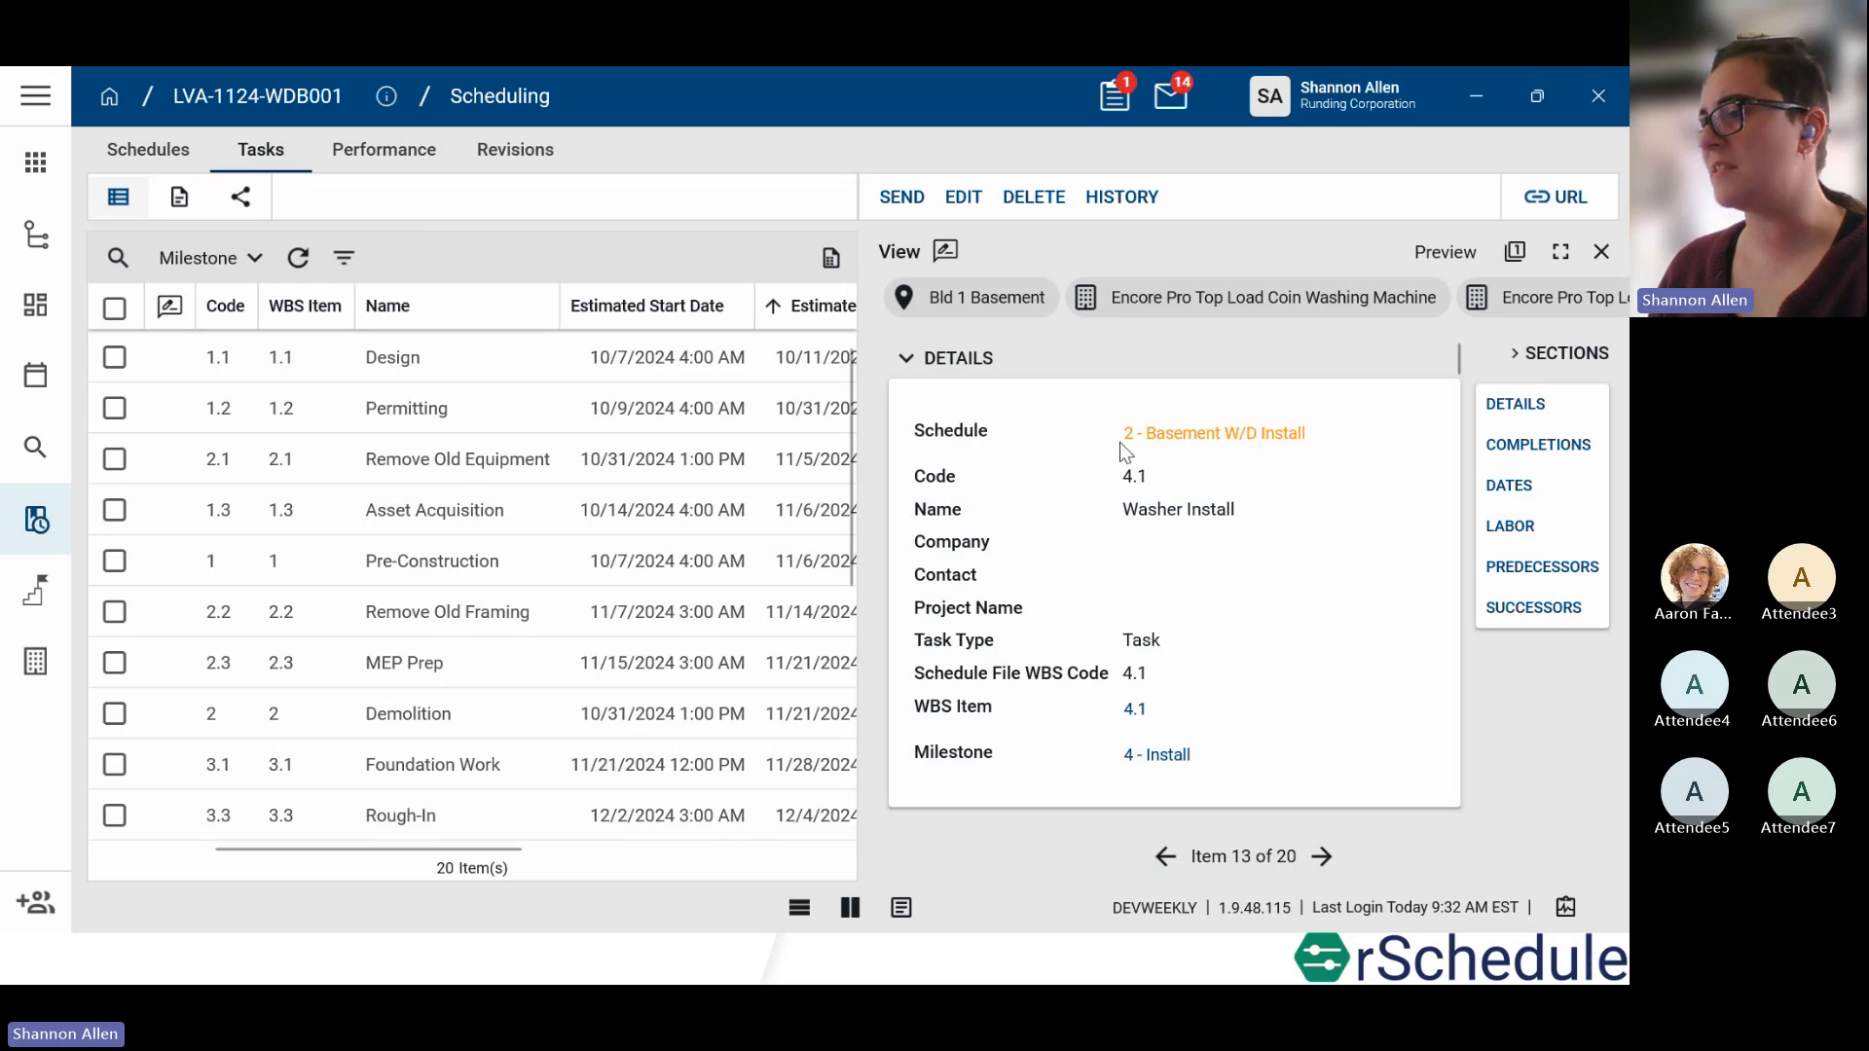
scroll(1119, 442, "down", 1)
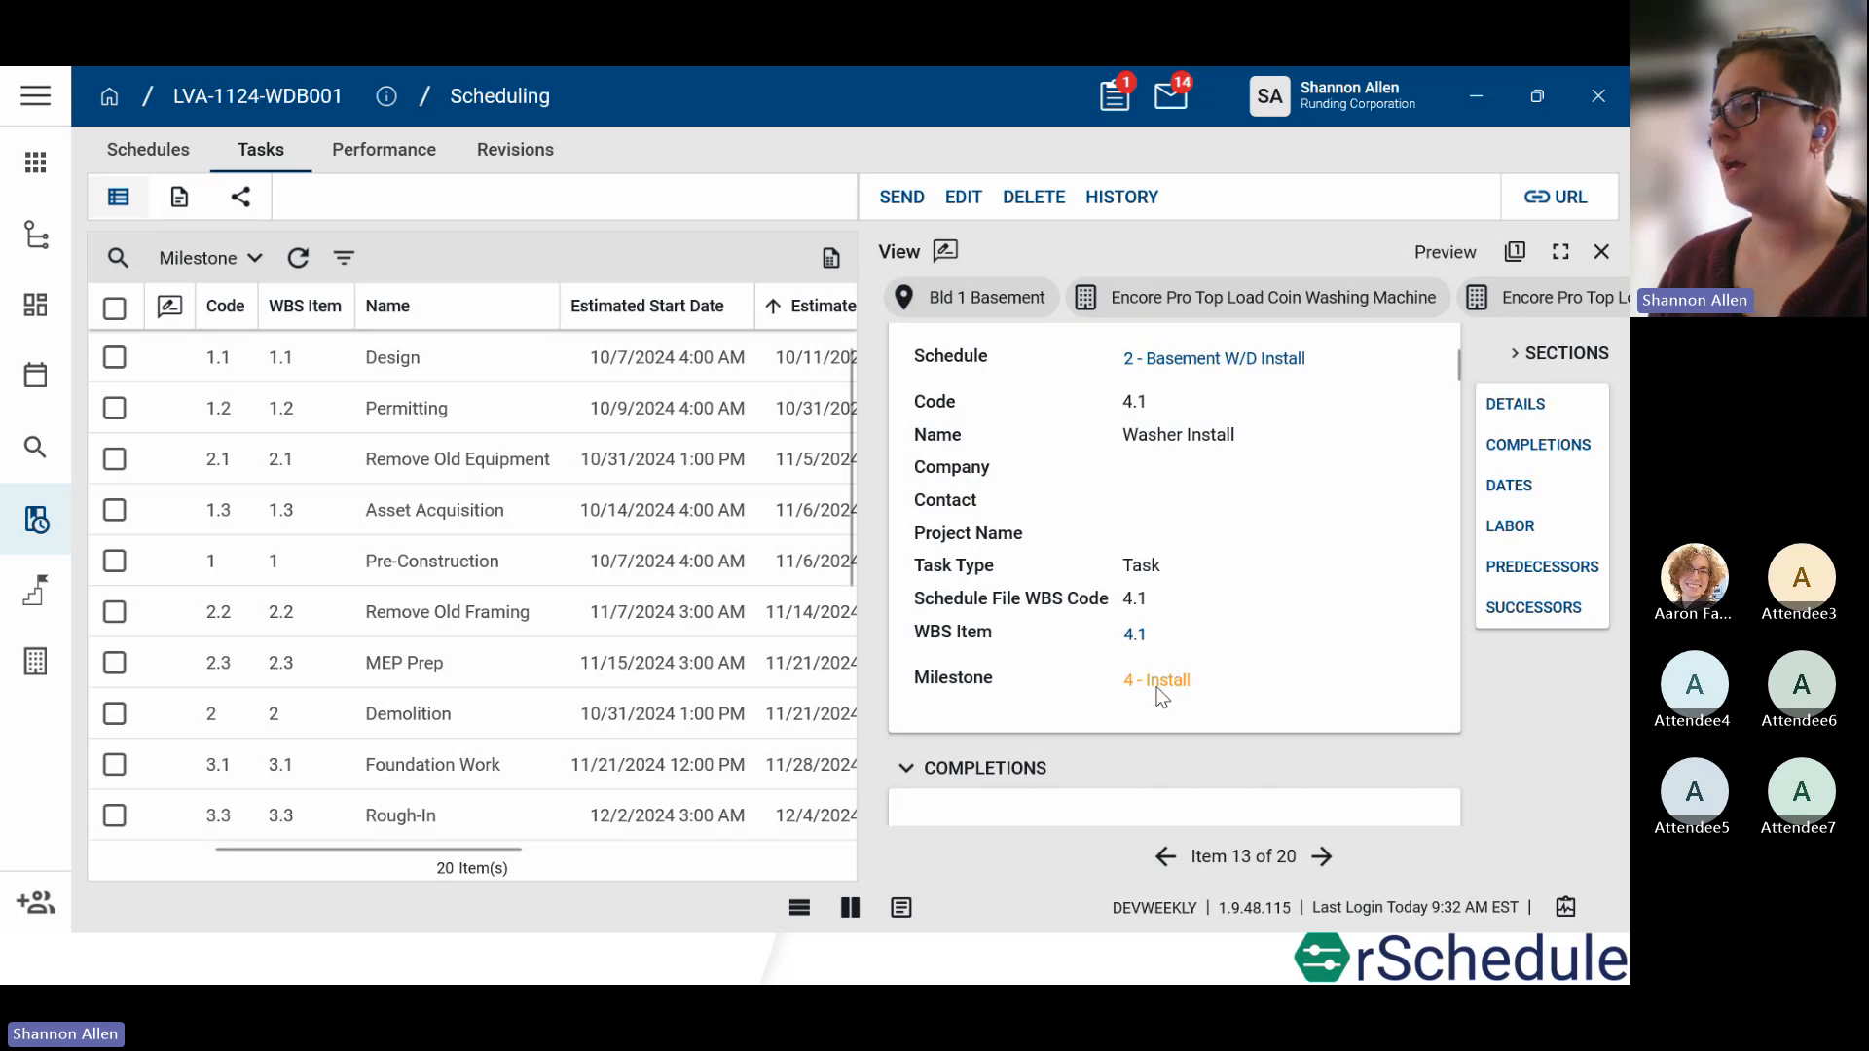
scroll(1161, 693, "down", 2)
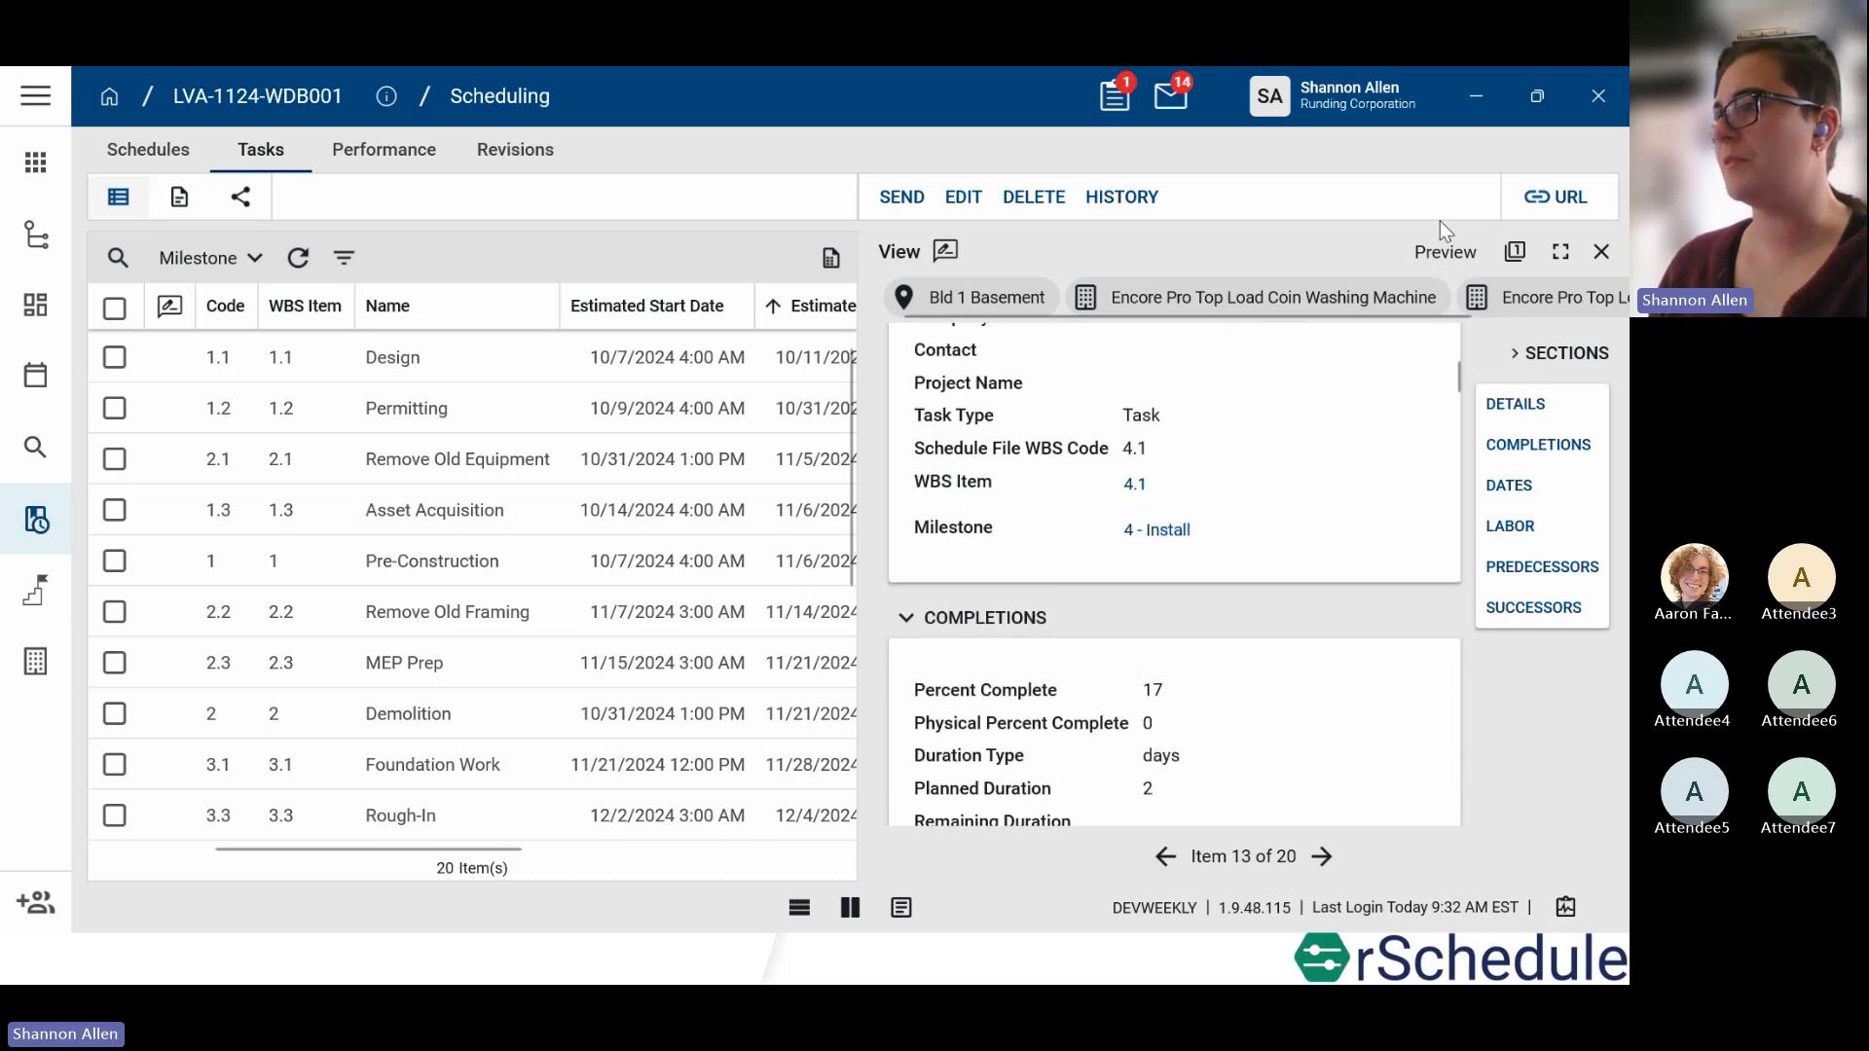
Step: Close the Washer Install task's details and check the milestone assignments and actual dates across the task list
left_click(1601, 257)
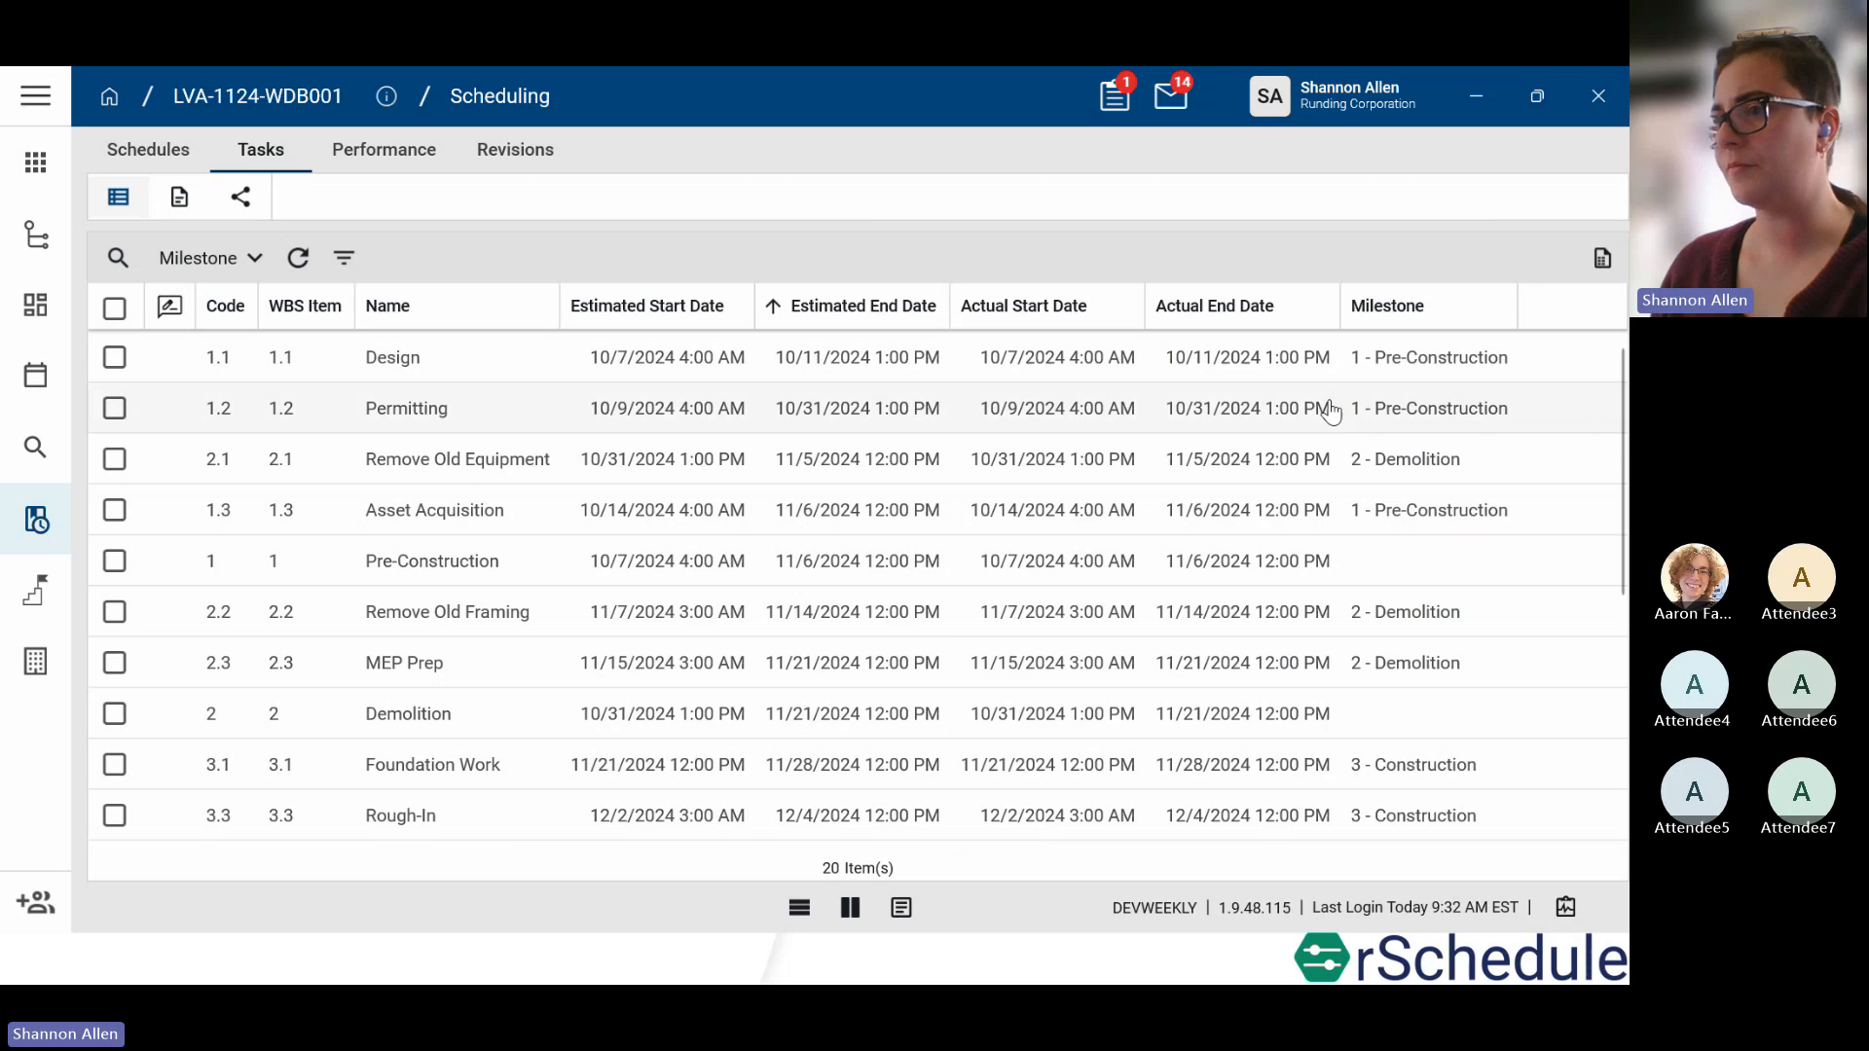
scroll(906, 587, "down", 3)
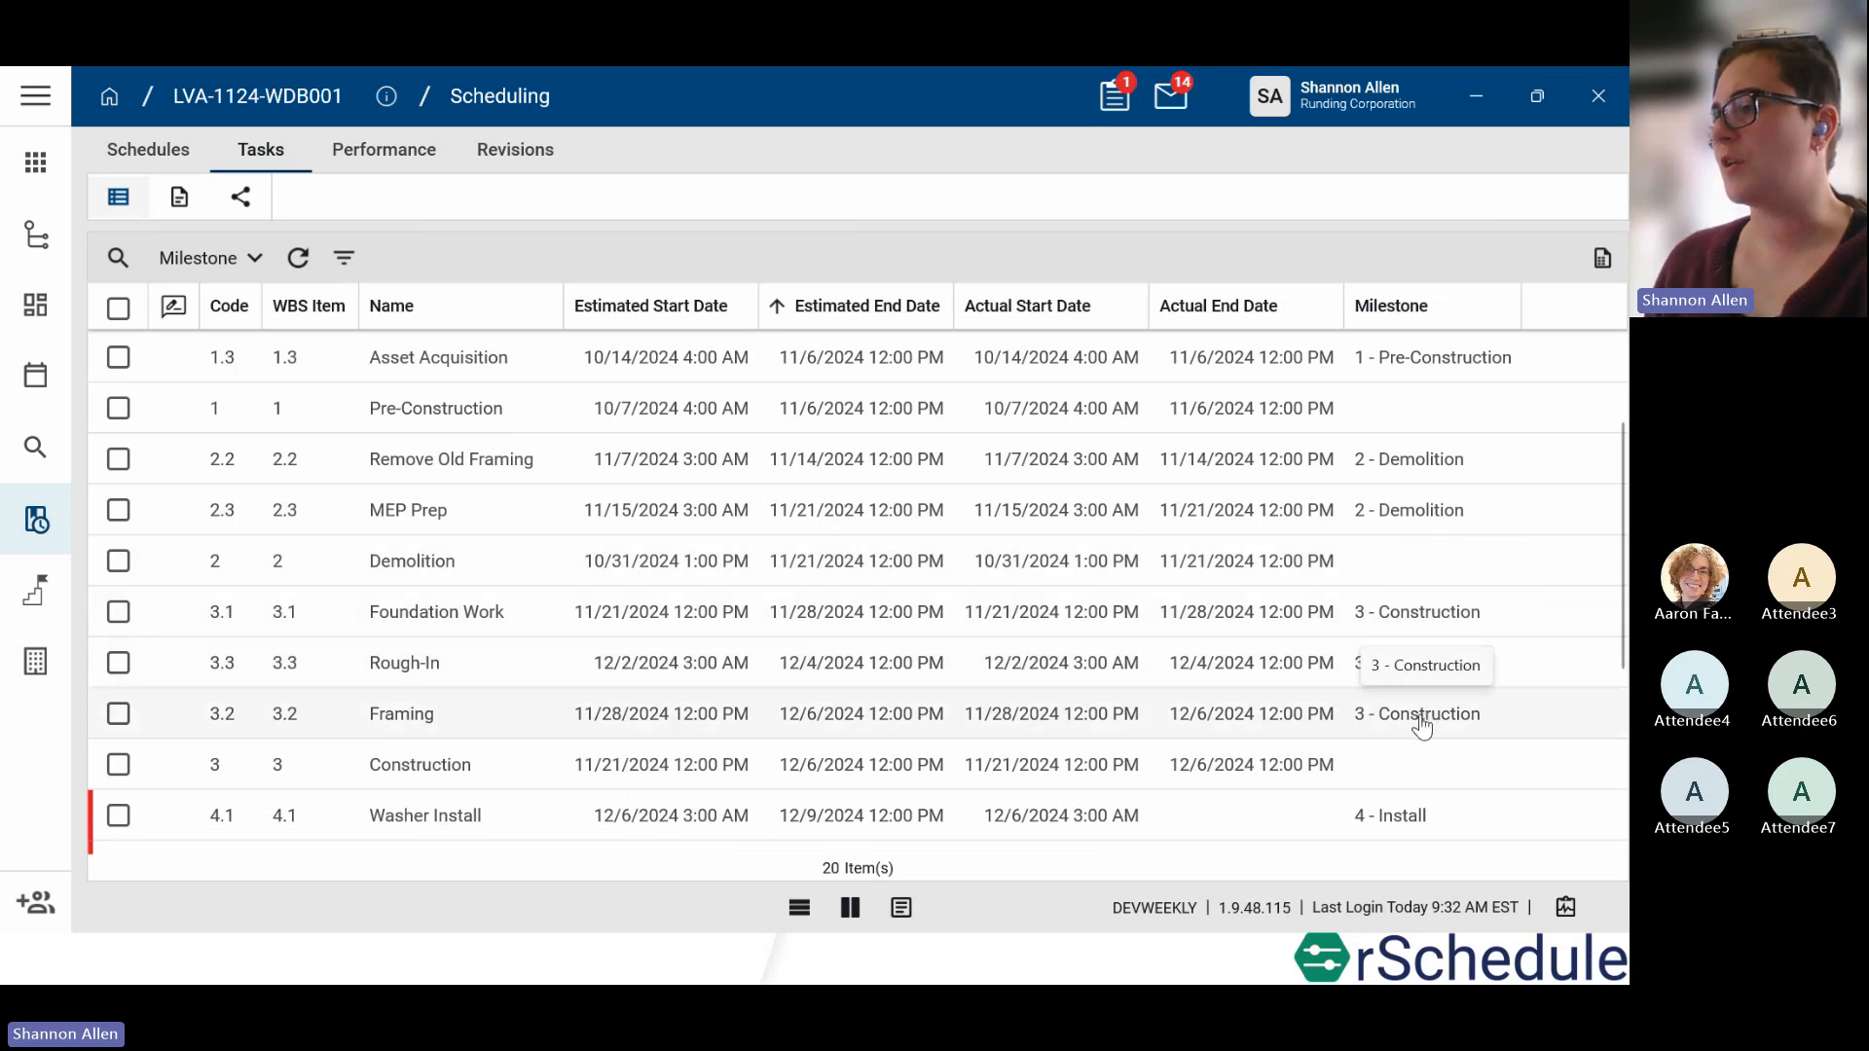
scroll(1141, 697, "down", 1)
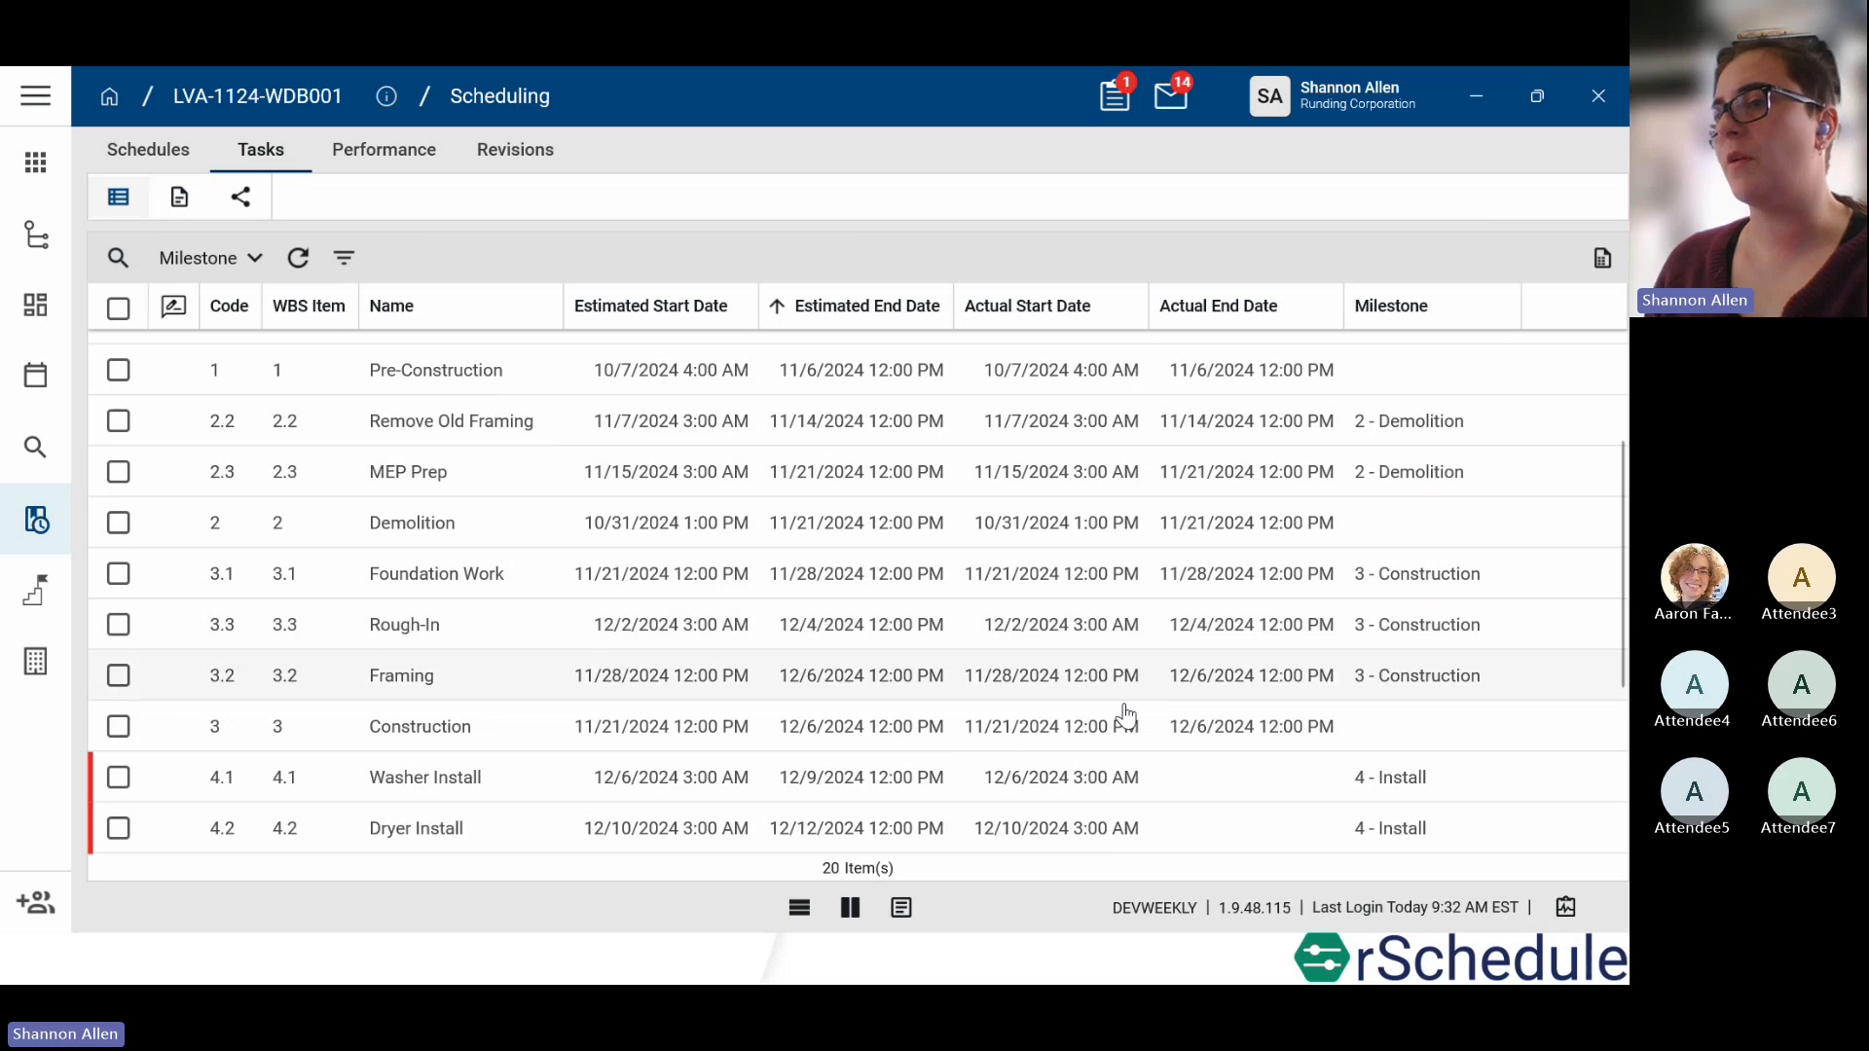